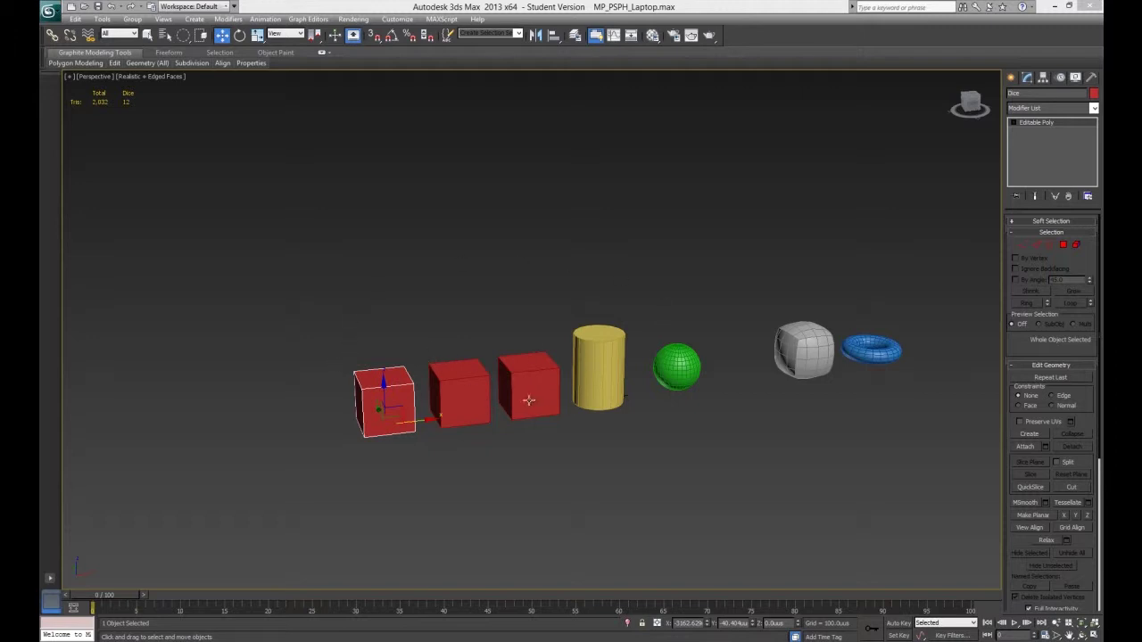
pyautogui.moveTo(518, 390); pyautogui.dragTo(482, 383, button='middle')
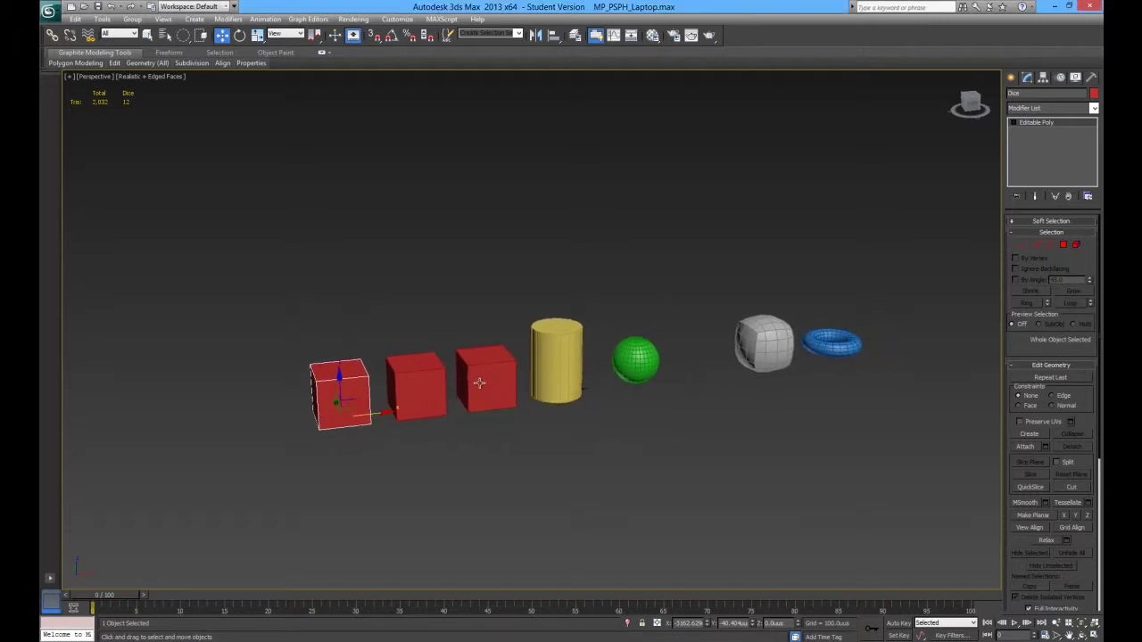
pyautogui.scroll(3, 432, 382)
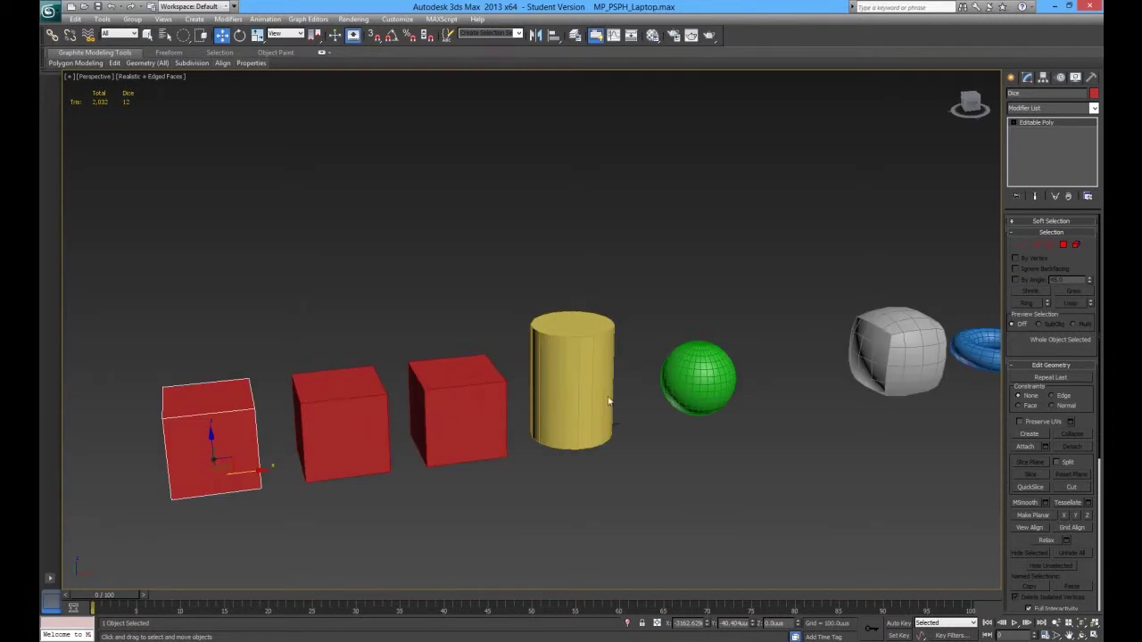
pyautogui.scroll(-3, 630, 397)
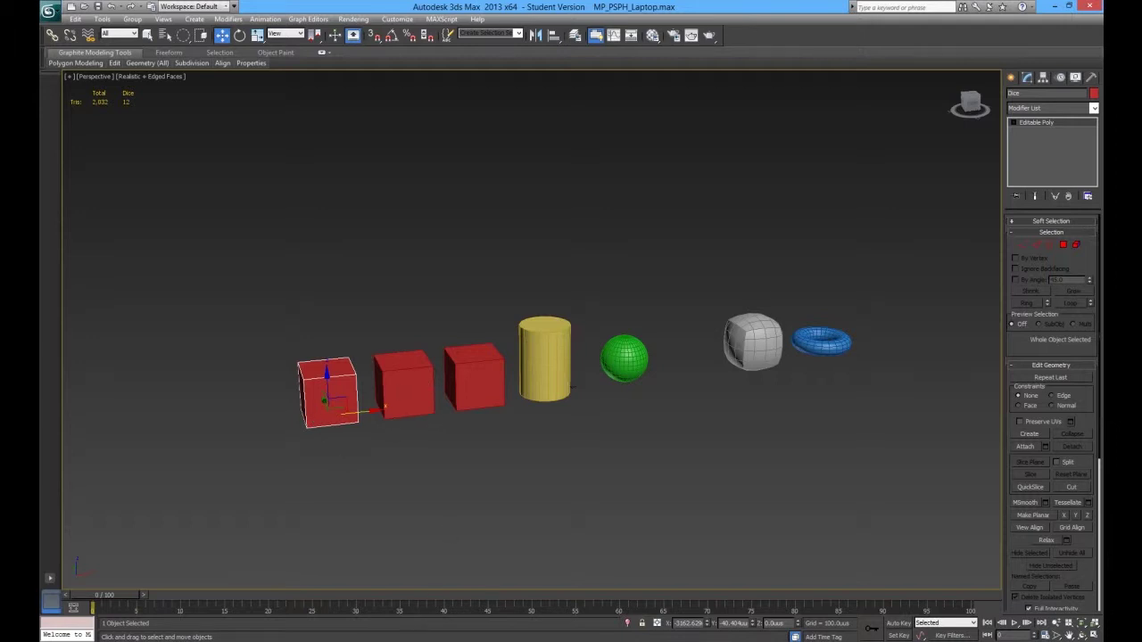
# - Open the Material Editor with the selected Dice cube framed in the perspective view
pyautogui.click(383, 639)
pyautogui.scroll(6, 460, 373)
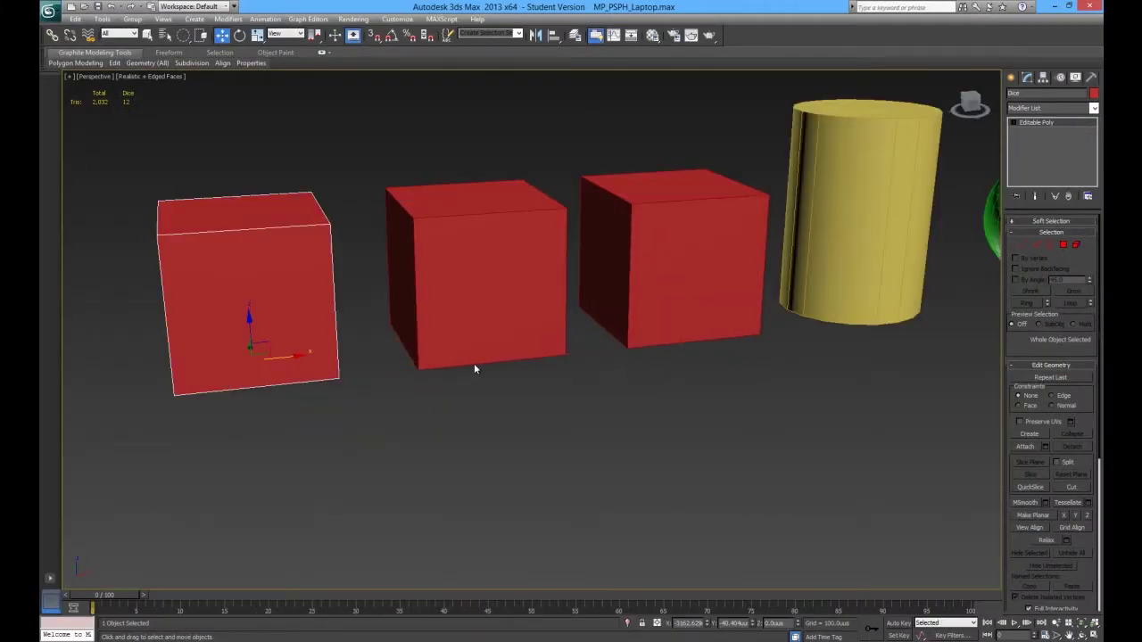
pyautogui.moveTo(391, 408); pyautogui.dragTo(514, 420, button='middle')
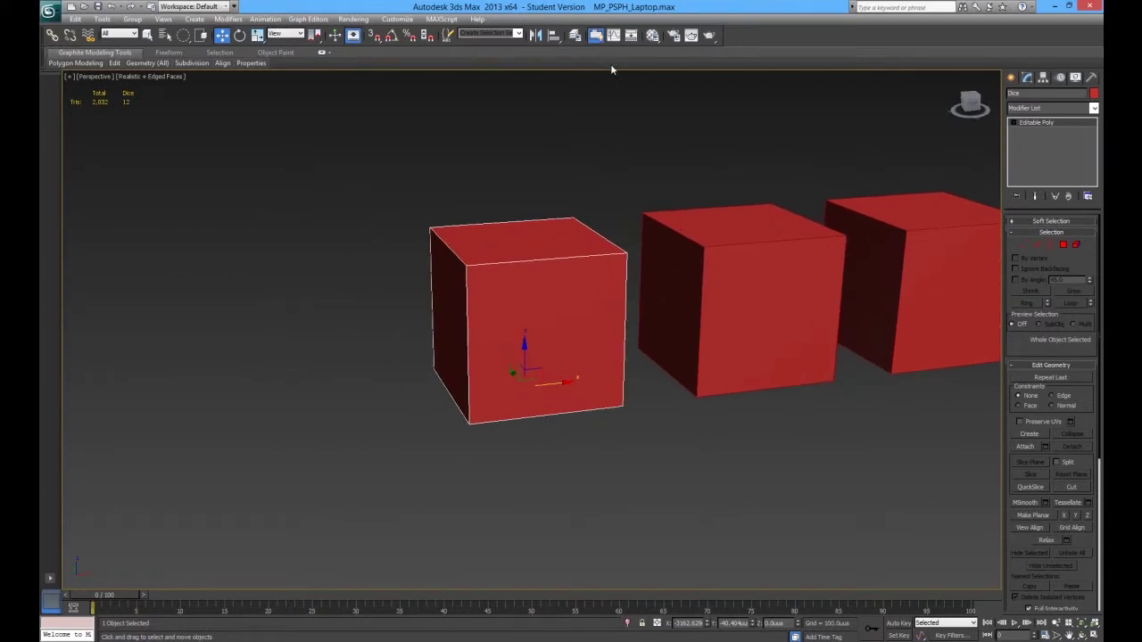
pyautogui.click(654, 40)
pyautogui.click(656, 40)
pyautogui.click(649, 38)
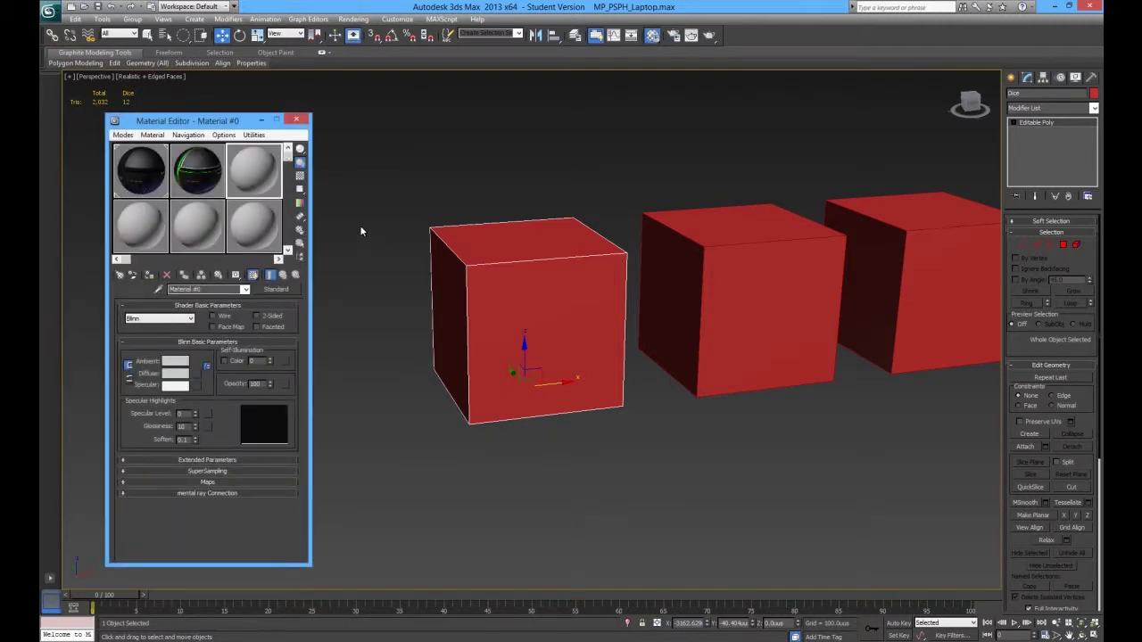
# - Compare the settings and maps of the existing 01 - Default and with_lines materials
pyautogui.click(138, 191)
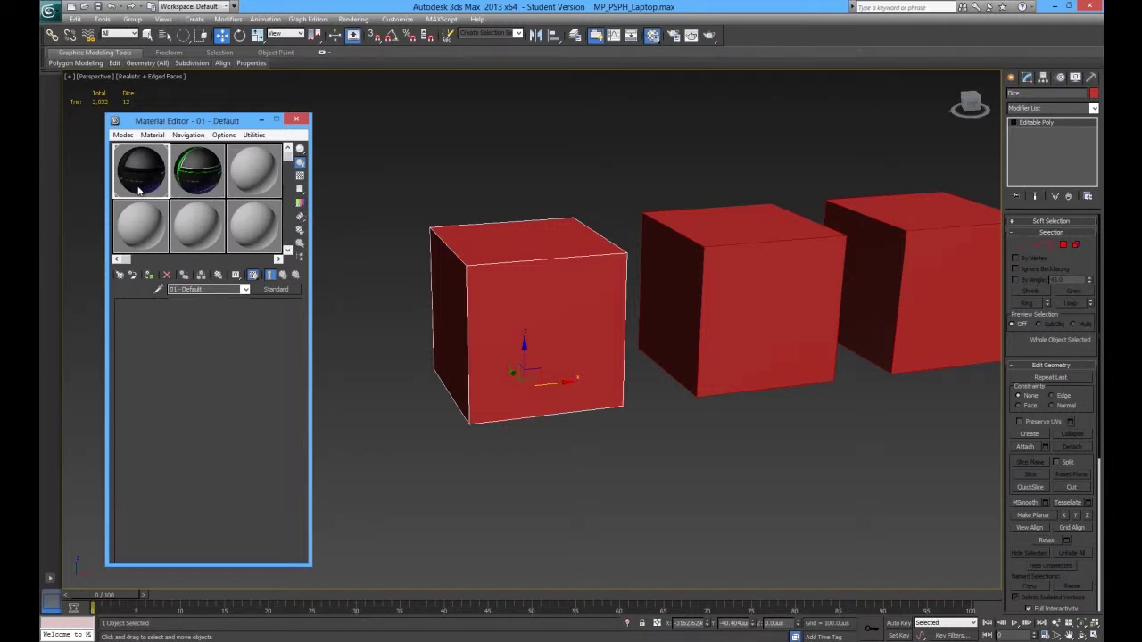
pyautogui.click(190, 178)
pyautogui.click(135, 188)
pyautogui.click(187, 183)
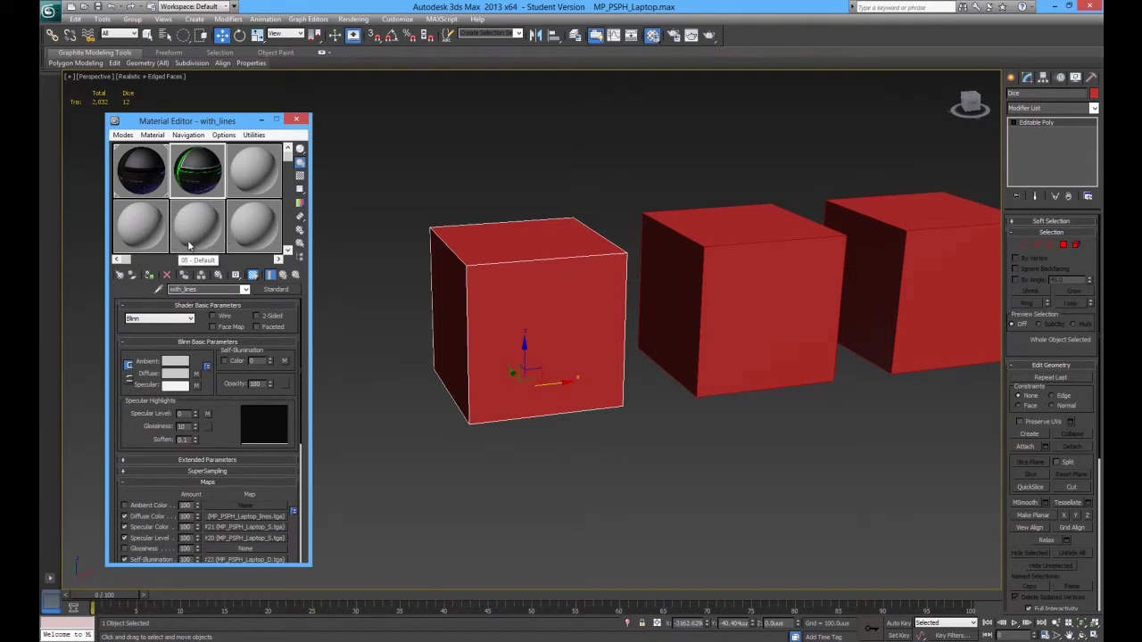
pyautogui.click(151, 177)
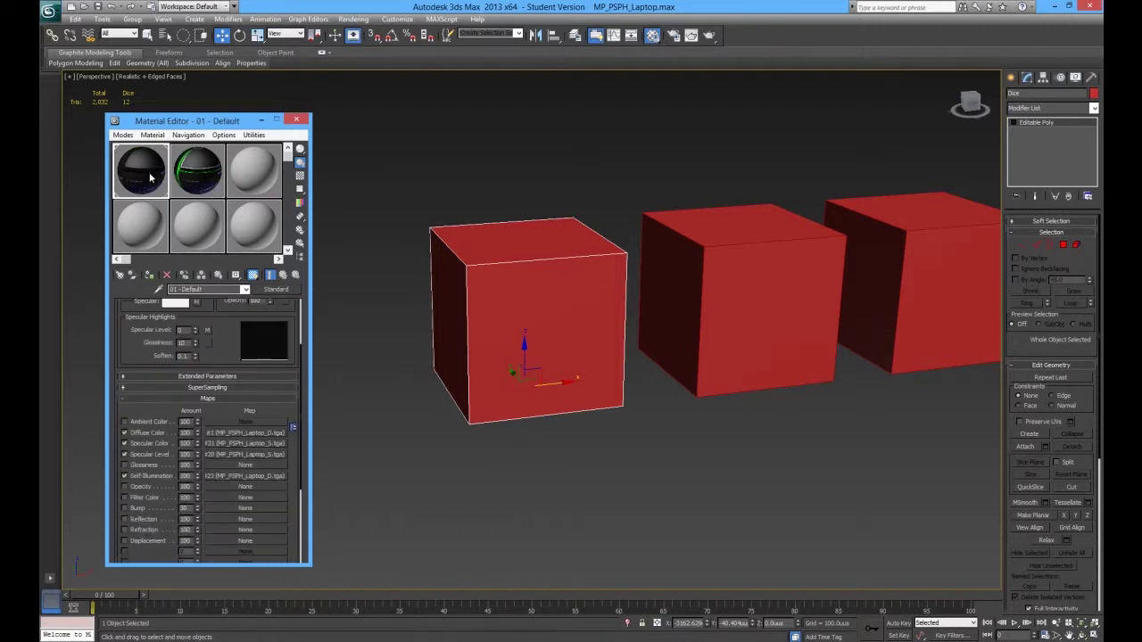
pyautogui.click(198, 179)
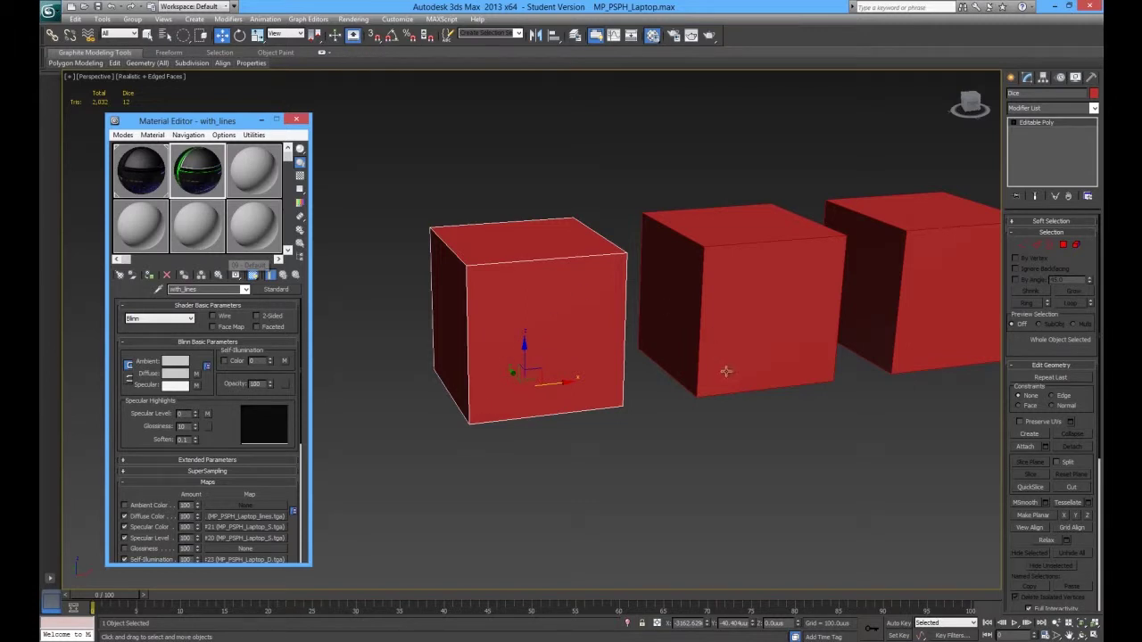
pyautogui.moveTo(696, 362); pyautogui.dragTo(656, 380, button='middle')
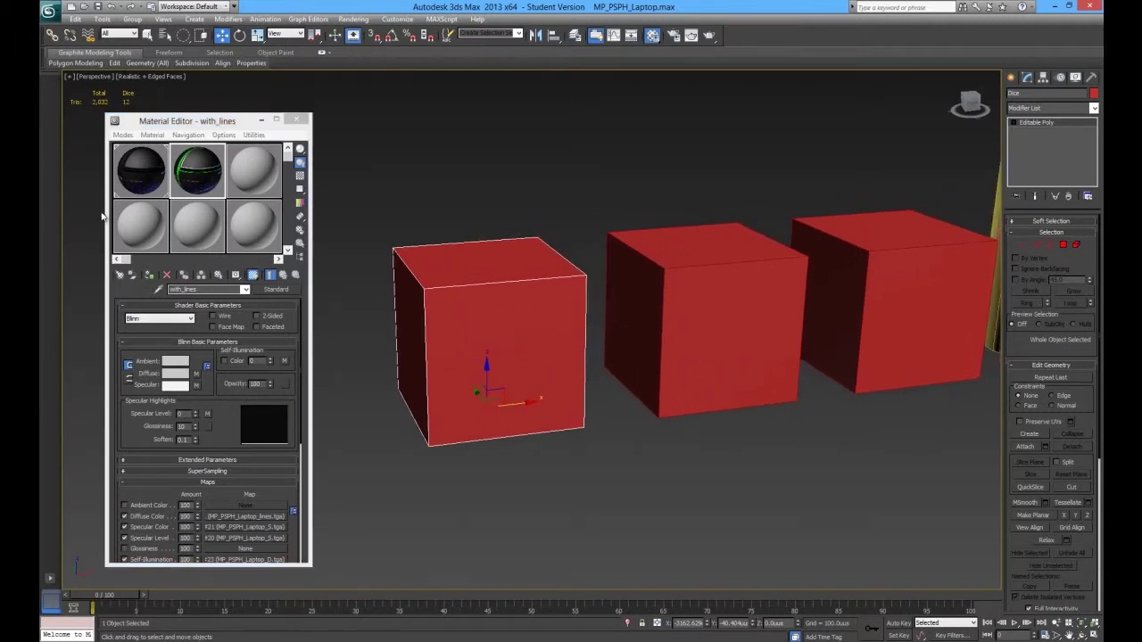
# - Choose the unused Material #0 sample slot and set its material type to Standard
pyautogui.click(249, 194)
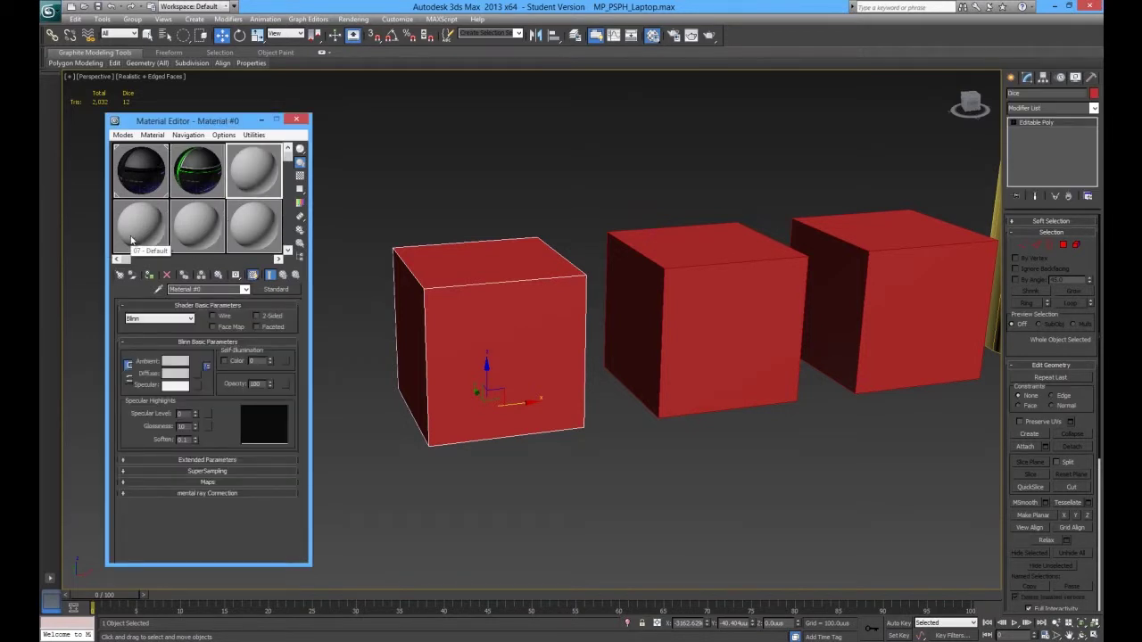
pyautogui.click(276, 289)
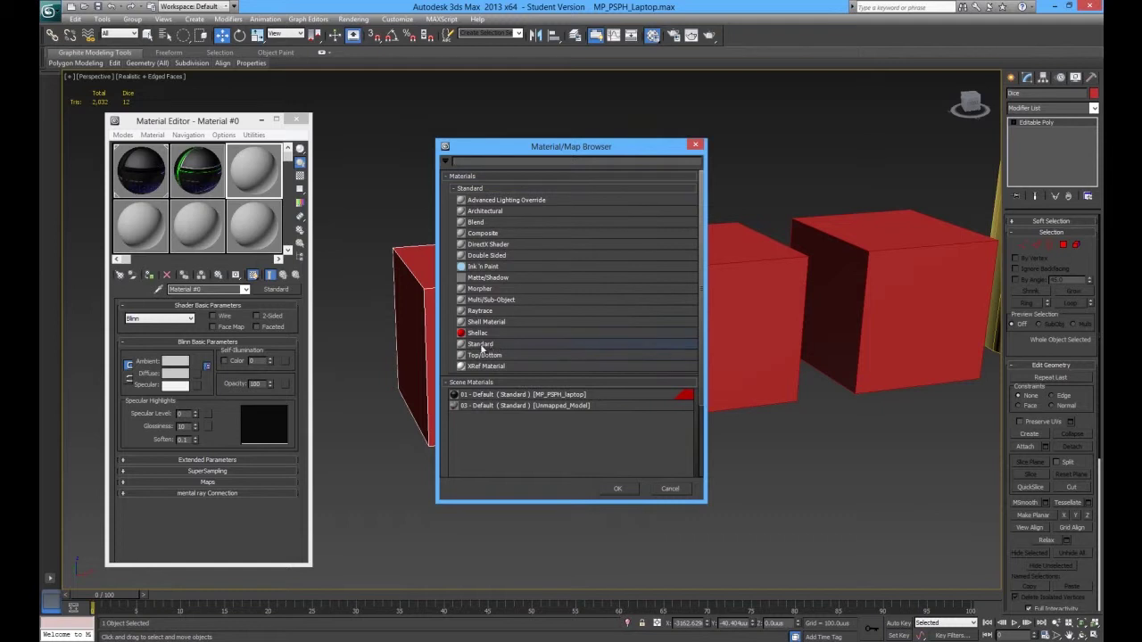
pyautogui.doubleClick(480, 343)
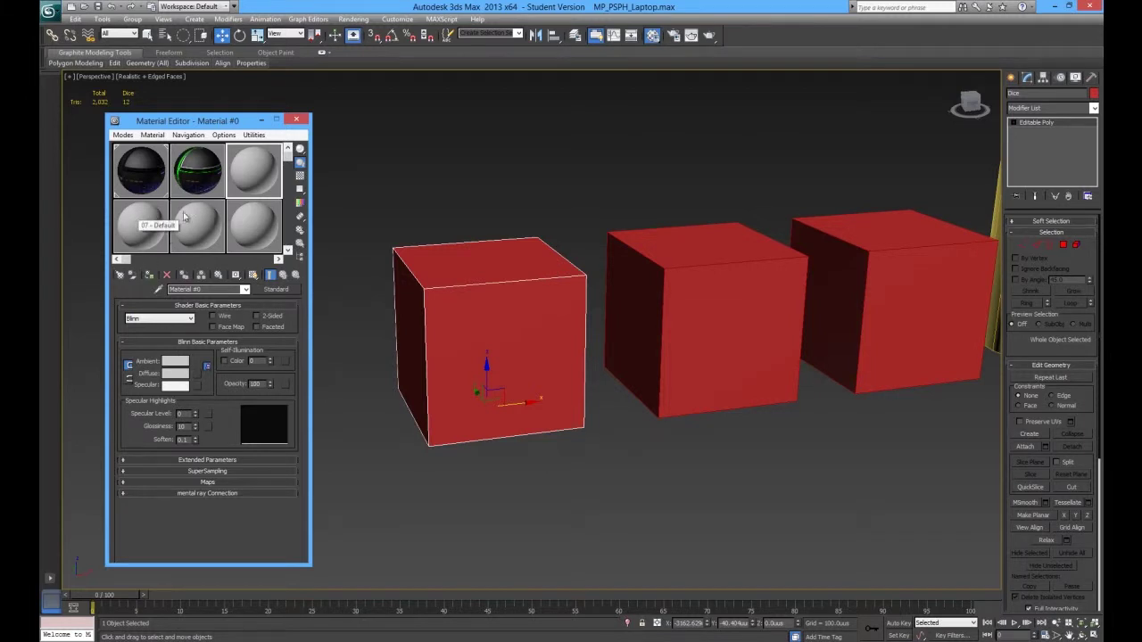
# - Compare 01 - Default with the blank Material #0, and check the texture sheet in Photoshop before returning to 3ds Max
pyautogui.click(147, 183)
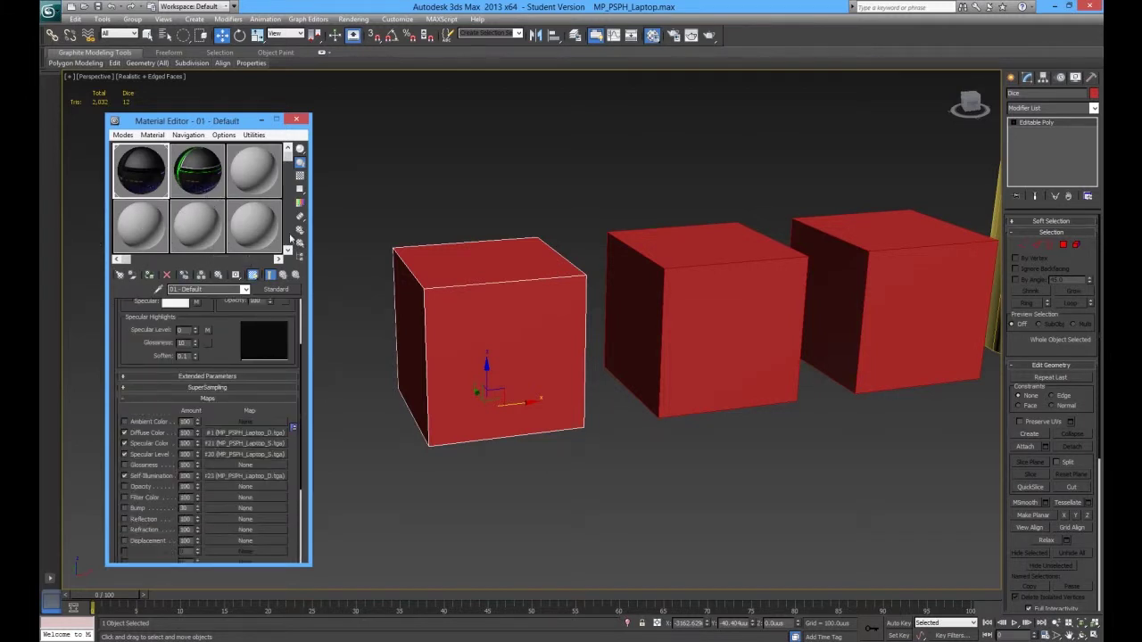
pyautogui.click(250, 174)
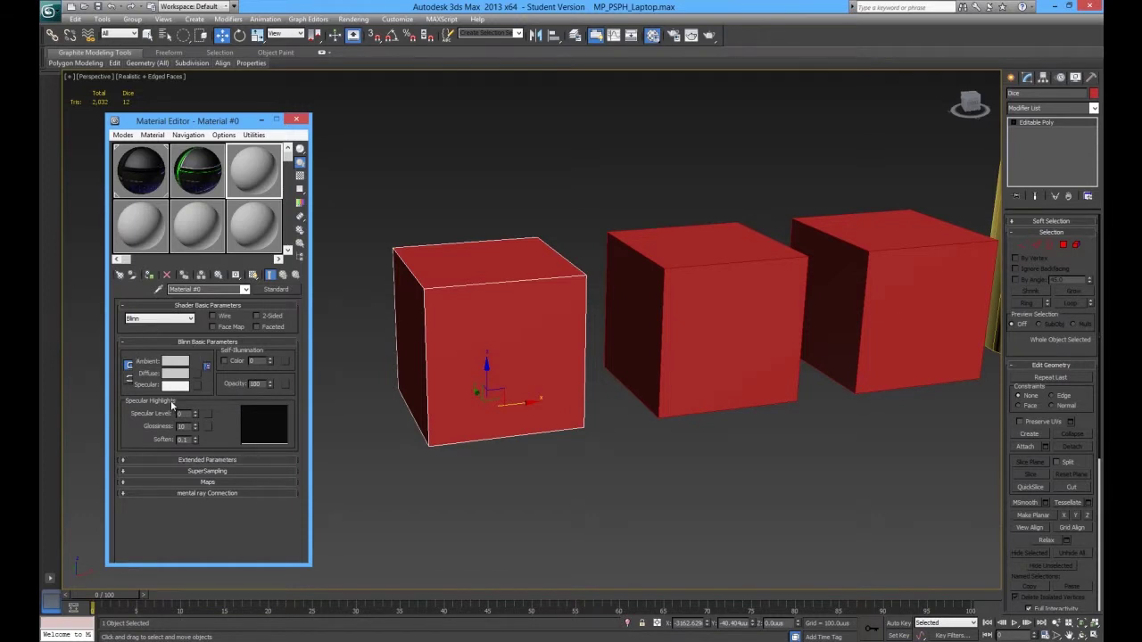
pyautogui.hotkey('alt', 'Tab')
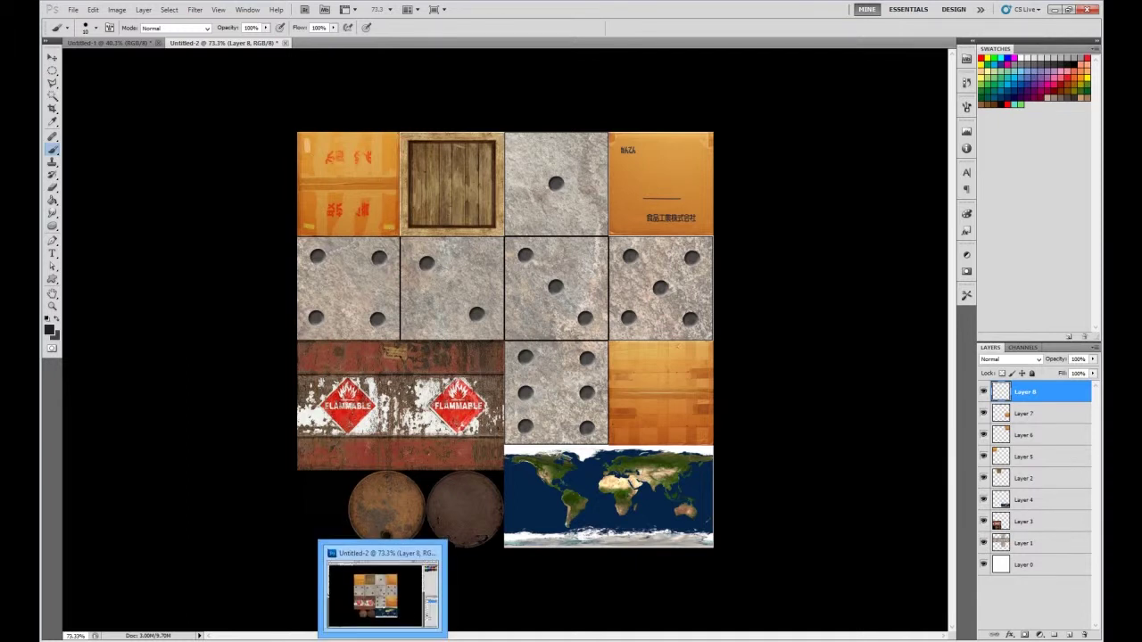
pyautogui.click(382, 639)
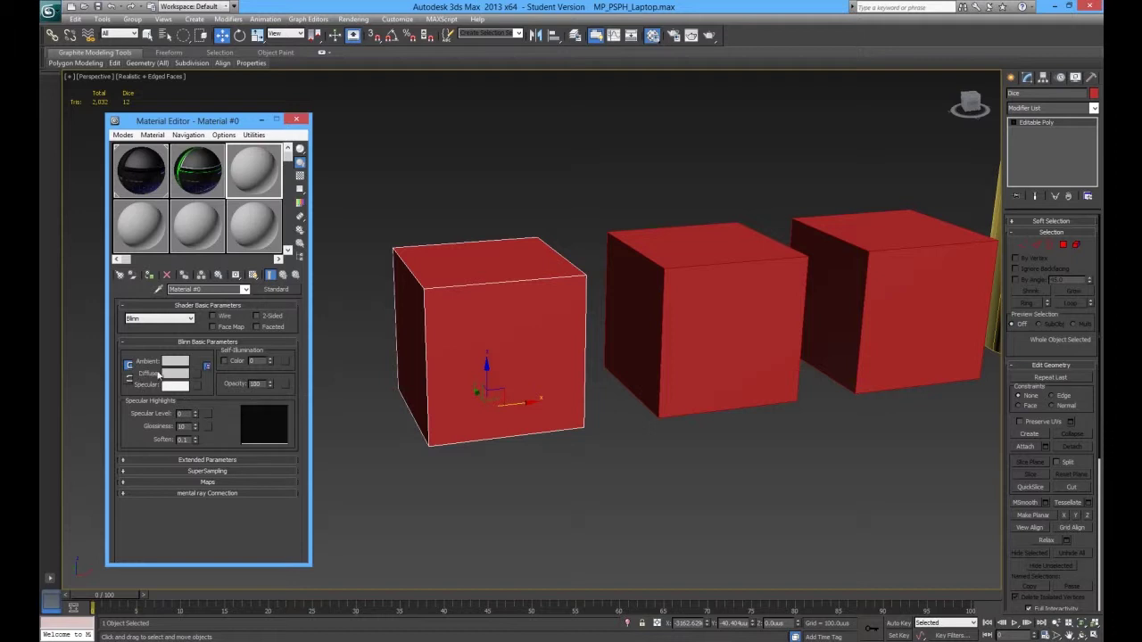
# - Start a Bitmap map for Material #0's diffuse channel and browse the Toshiba HDD (F:) drive for the image
pyautogui.click(198, 376)
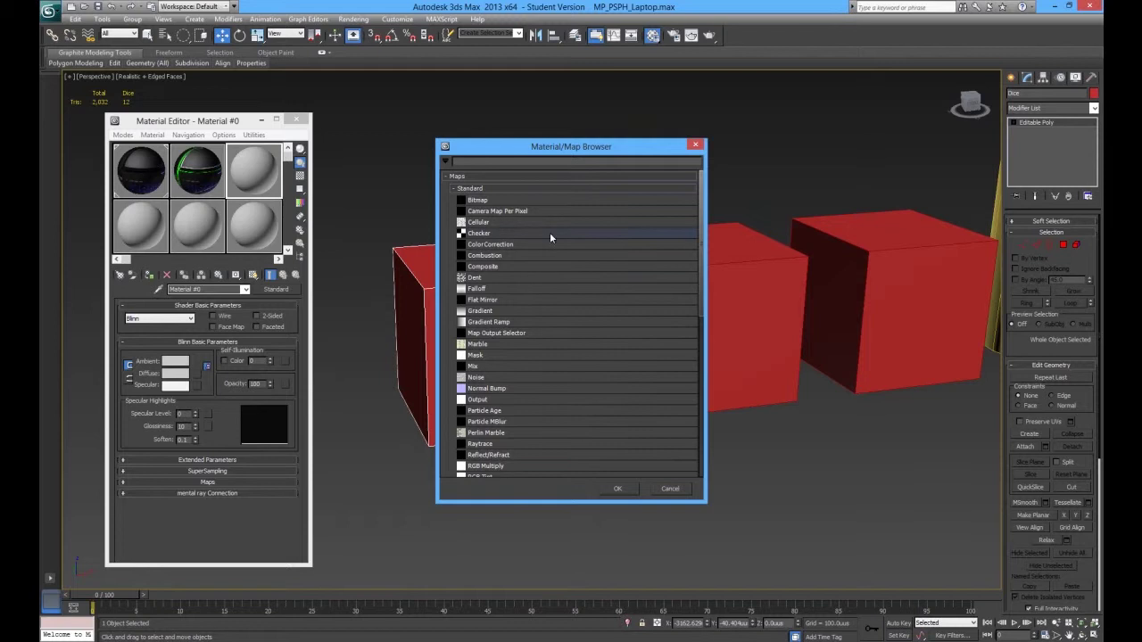
pyautogui.doubleClick(485, 201)
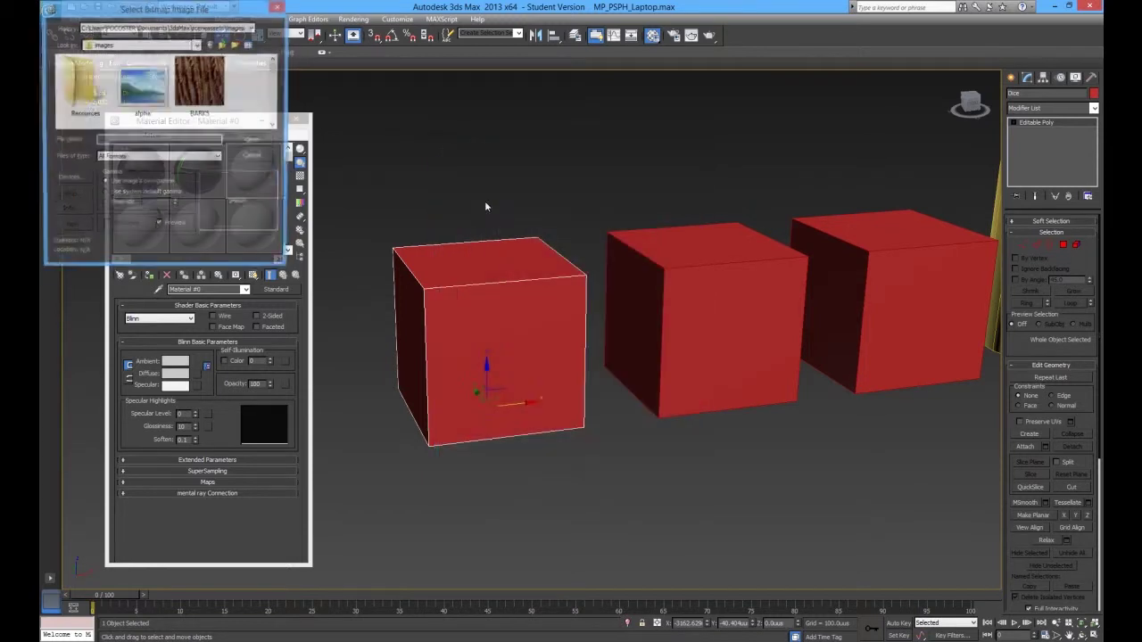
pyautogui.click(120, 45)
pyautogui.click(125, 144)
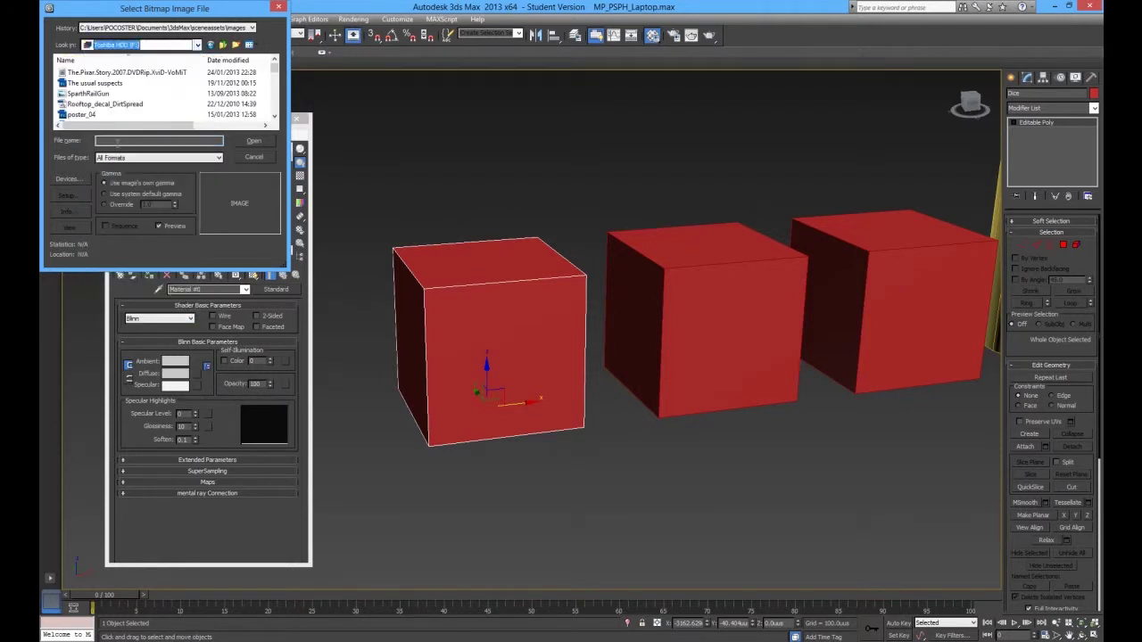
pyautogui.scroll(-10, 87, 101)
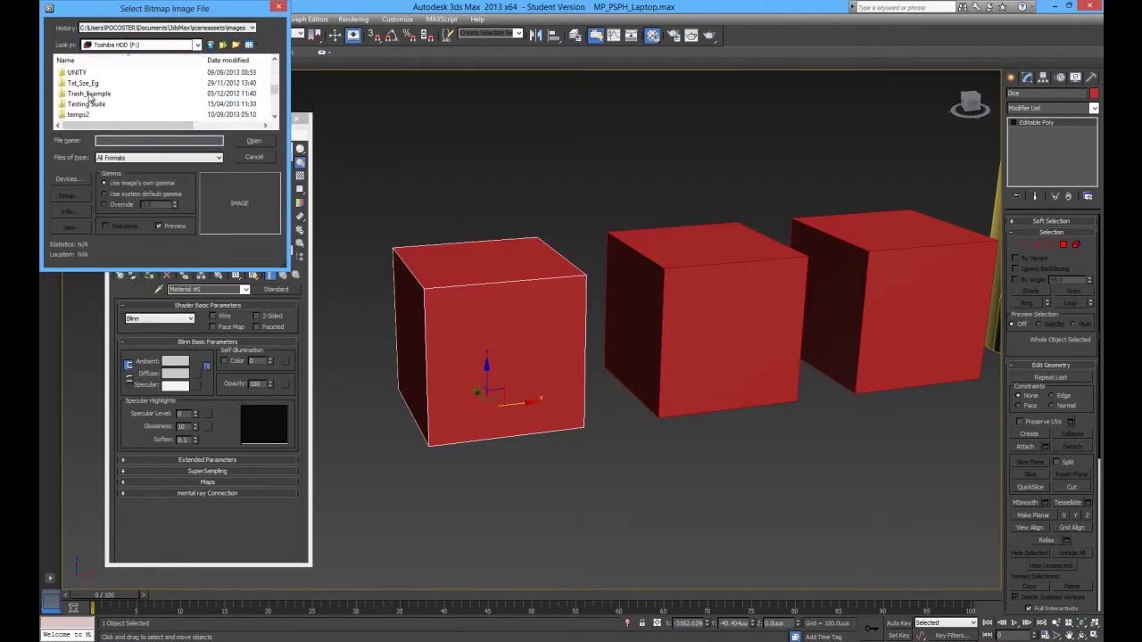
pyautogui.scroll(5, 87, 92)
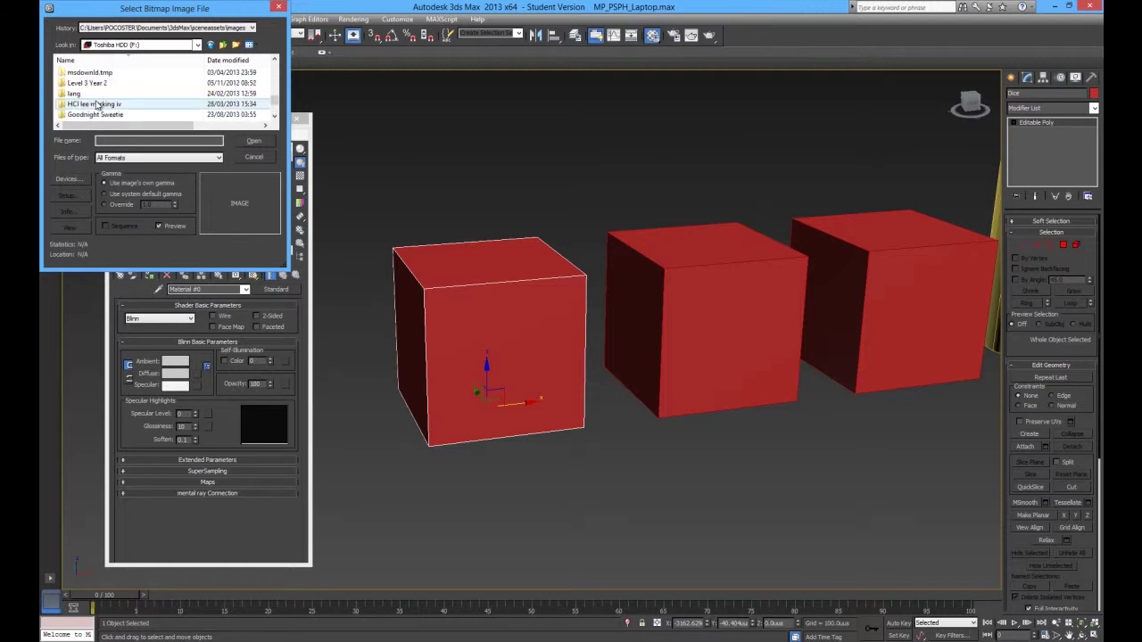
pyautogui.scroll(8, 140, 94)
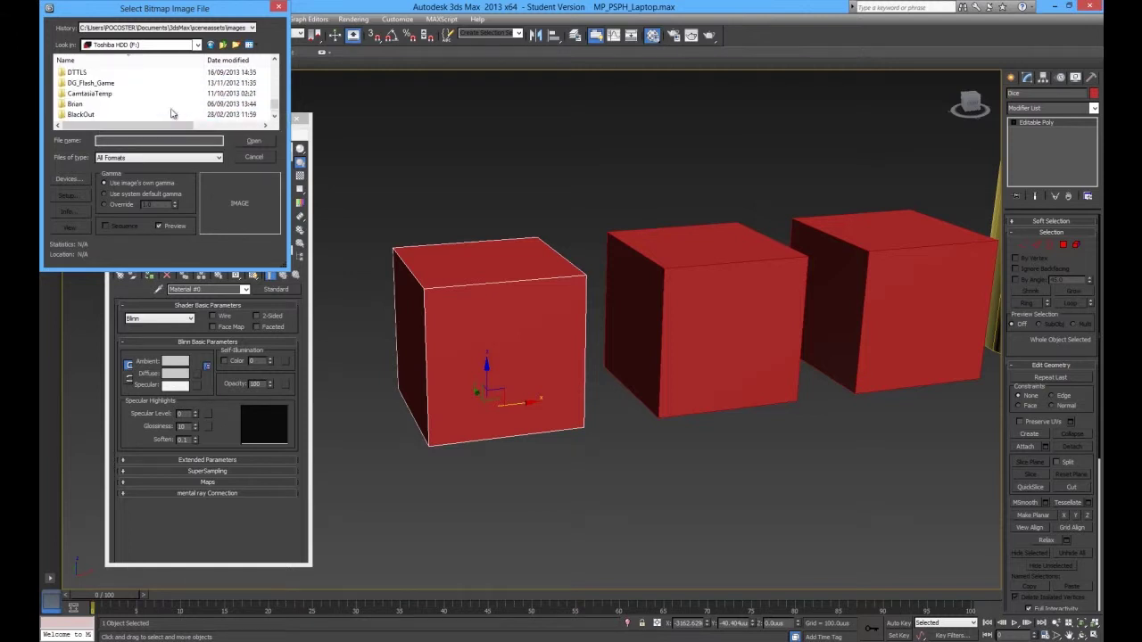
pyautogui.scroll(3, 140, 94)
# - Open the folder WORK\2013-2014\LEVEL3\YEAR1\Unit 2 + S2\Lesson Resources\Unwrapping using peel and seams on the drive
pyautogui.doubleClick(80, 115)
pyautogui.doubleClick(78, 95)
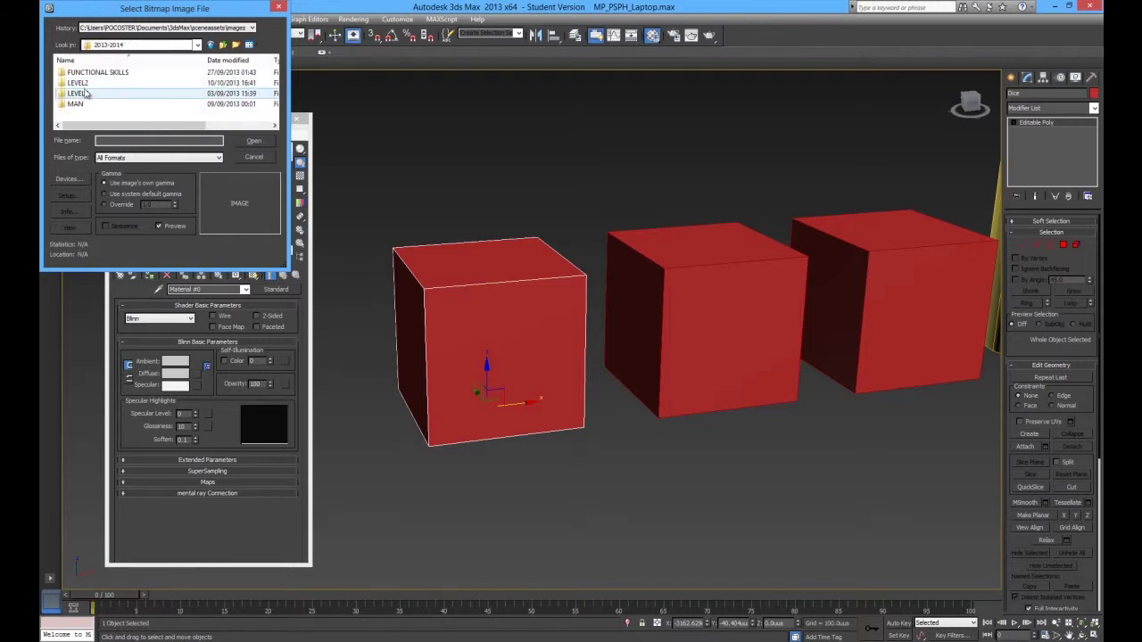
pyautogui.doubleClick(86, 83)
pyautogui.doubleClick(85, 73)
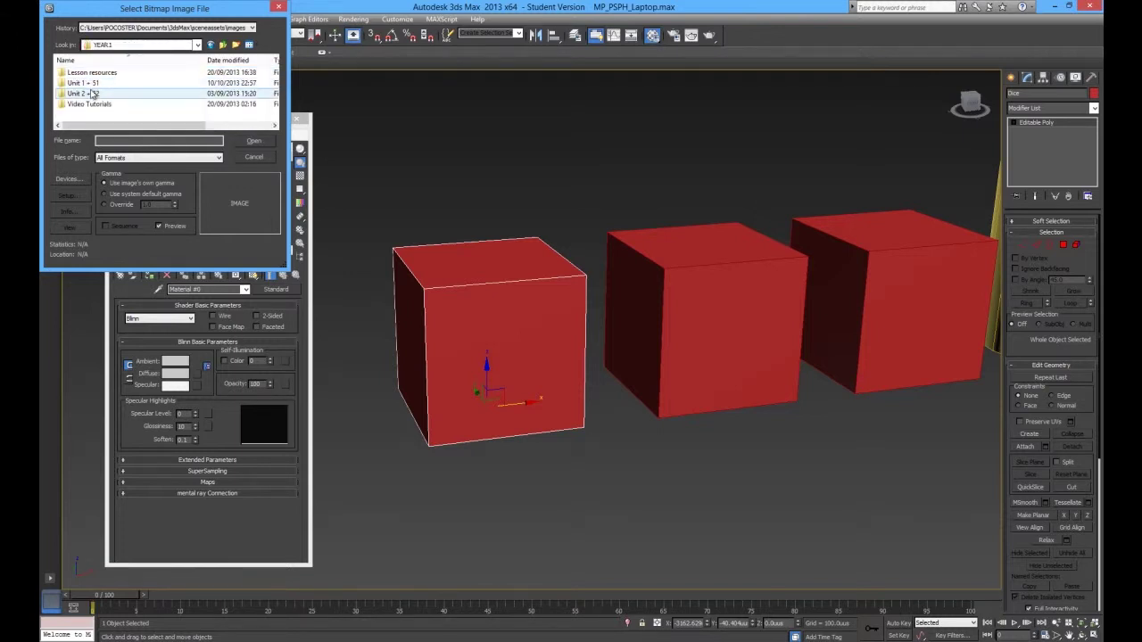
pyautogui.doubleClick(90, 92)
pyautogui.doubleClick(90, 75)
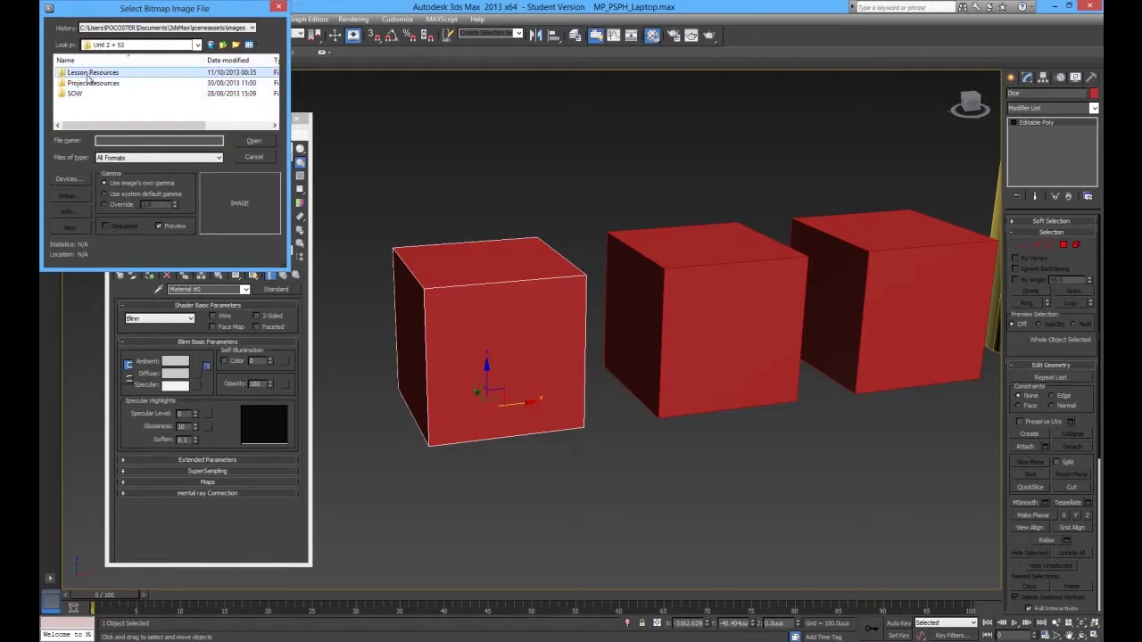
pyautogui.doubleClick(89, 75)
pyautogui.doubleClick(89, 73)
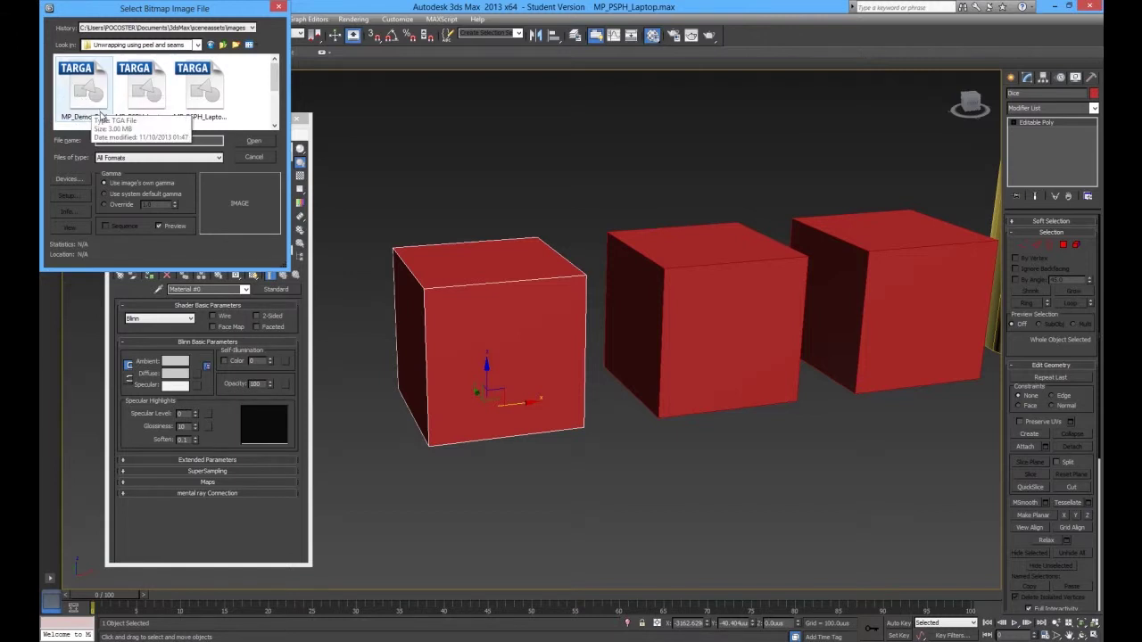
# - Load the MP_Demo_Peel Targa image as the diffuse bitmap of Material #0
pyautogui.click(98, 105)
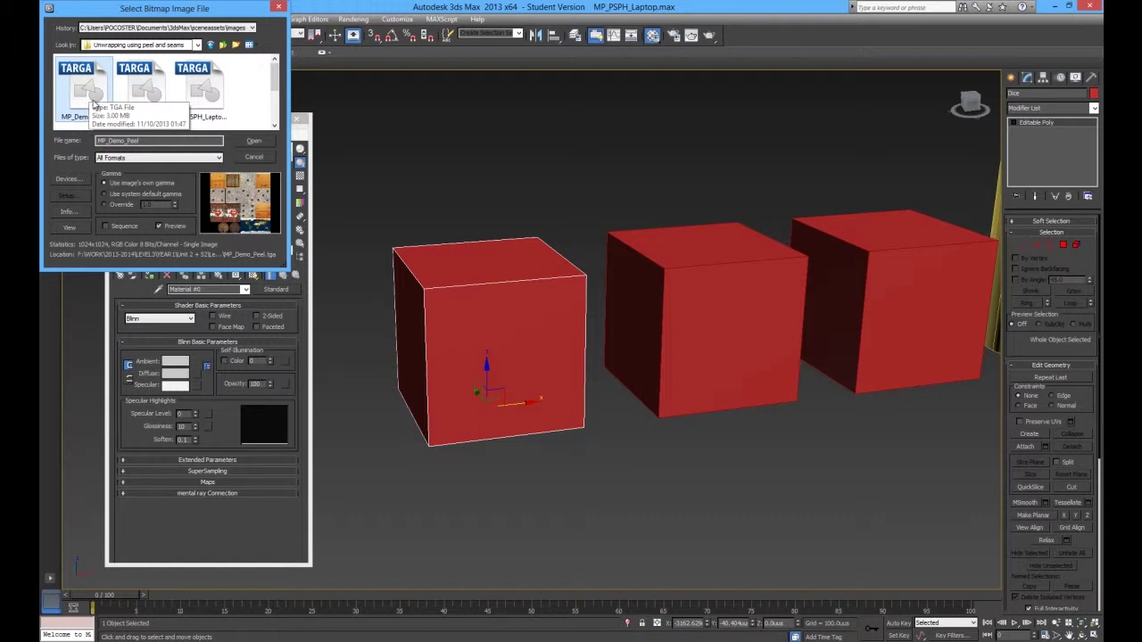
pyautogui.click(143, 97)
pyautogui.click(101, 103)
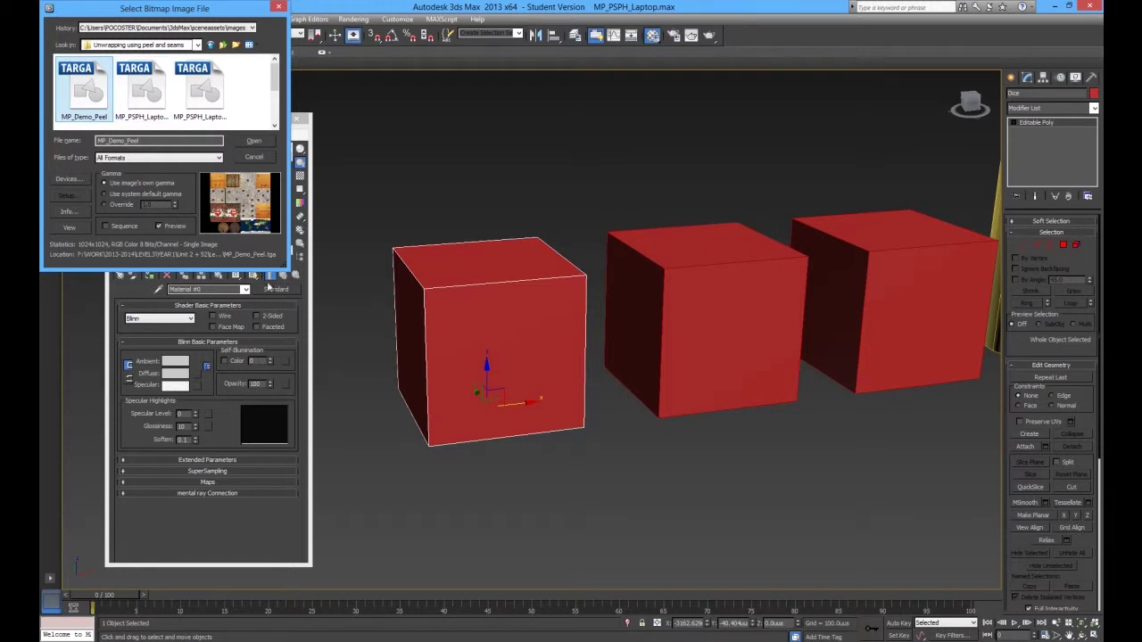
pyautogui.click(254, 140)
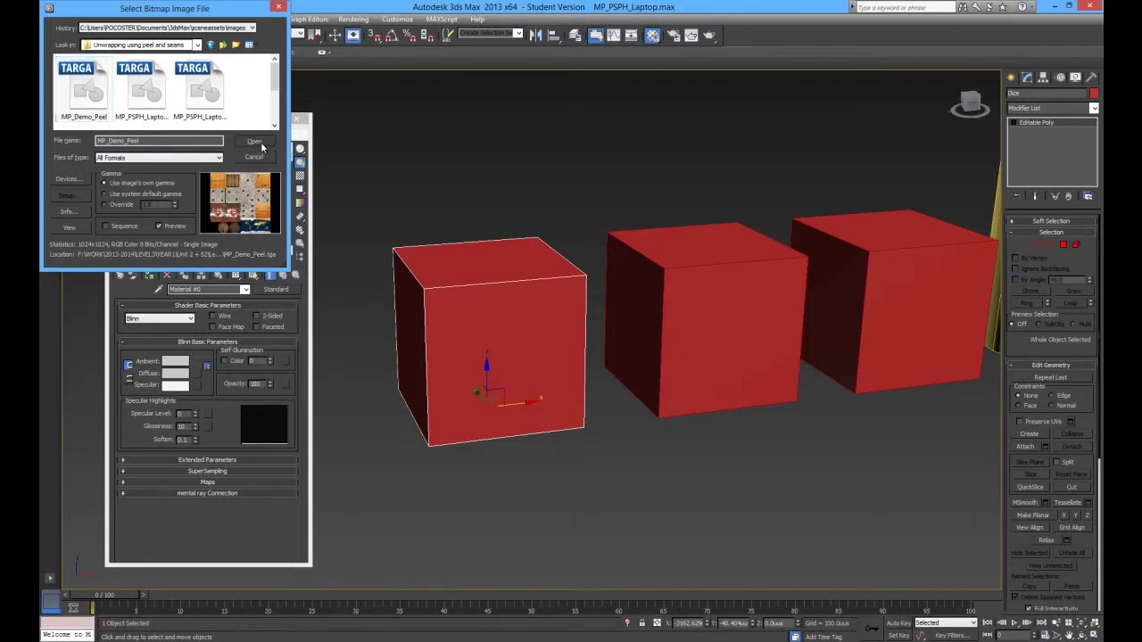
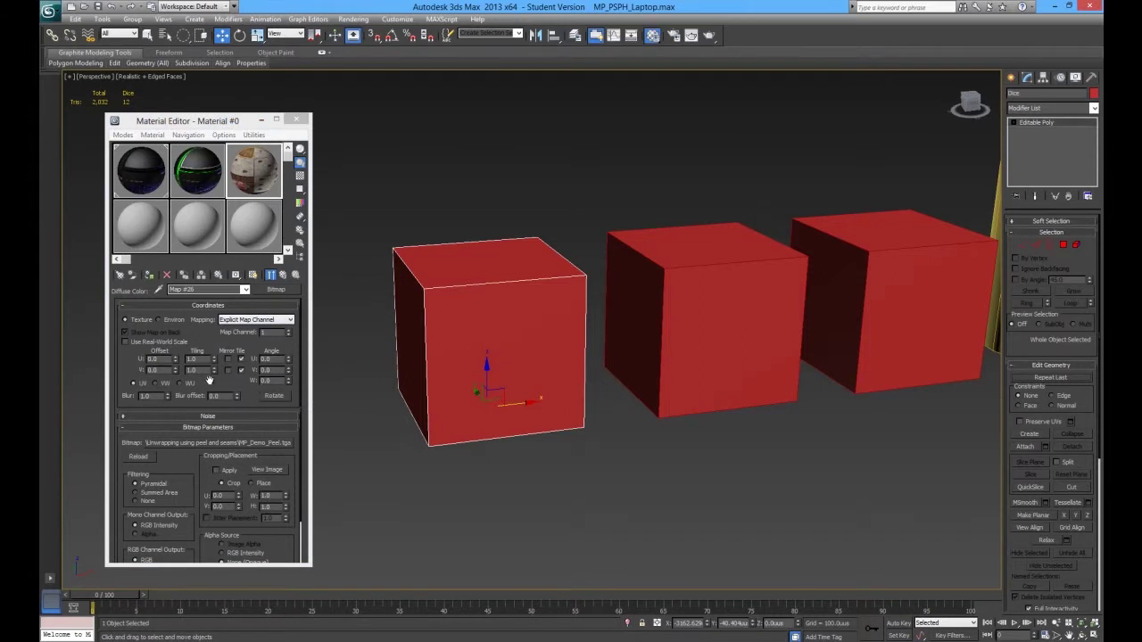
# - Assign Material #0 to the selected Dice cube and show the shaded material in the viewport
pyautogui.click(149, 276)
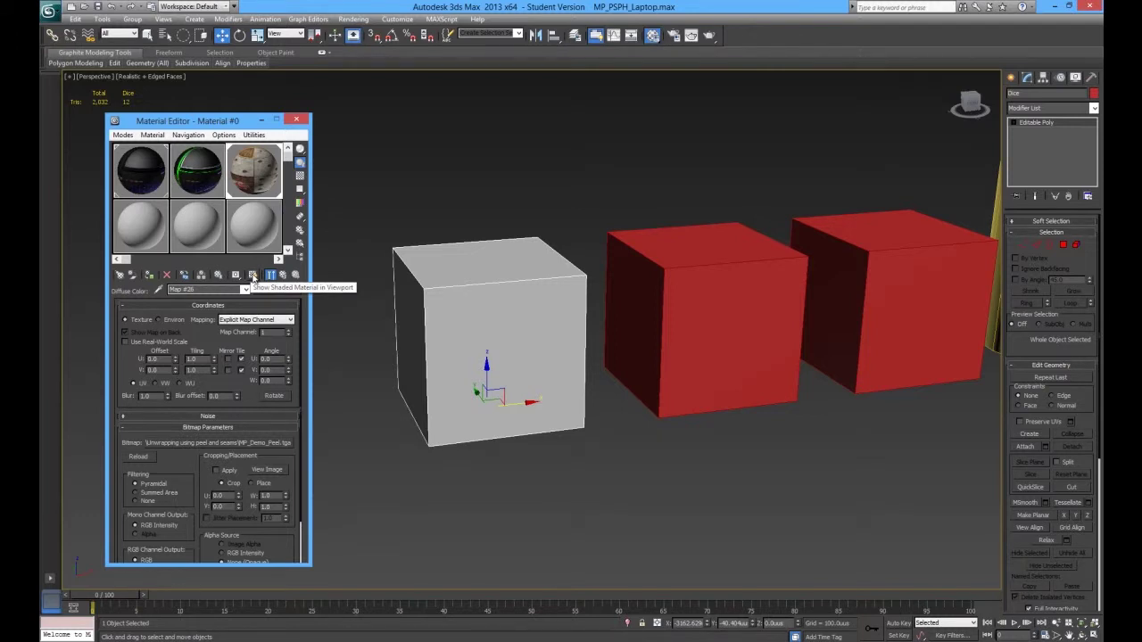
pyautogui.click(253, 278)
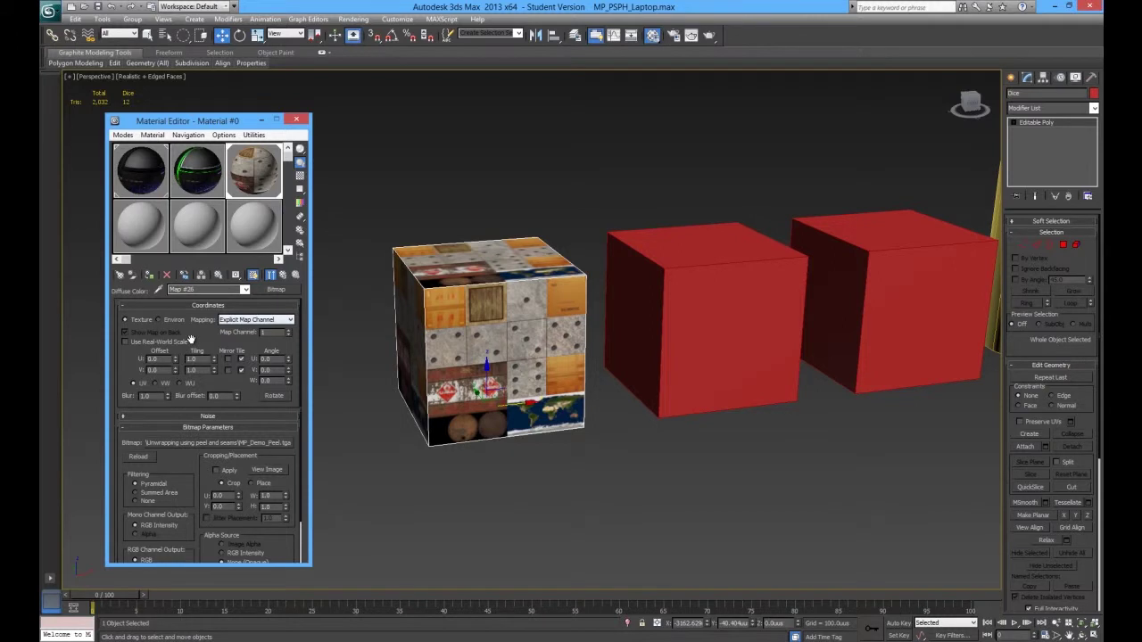
pyautogui.moveTo(194, 341)
pyautogui.mouseDown()
pyautogui.moveTo(194, 323)
pyautogui.moveTo(185, 343)
pyautogui.mouseUp()
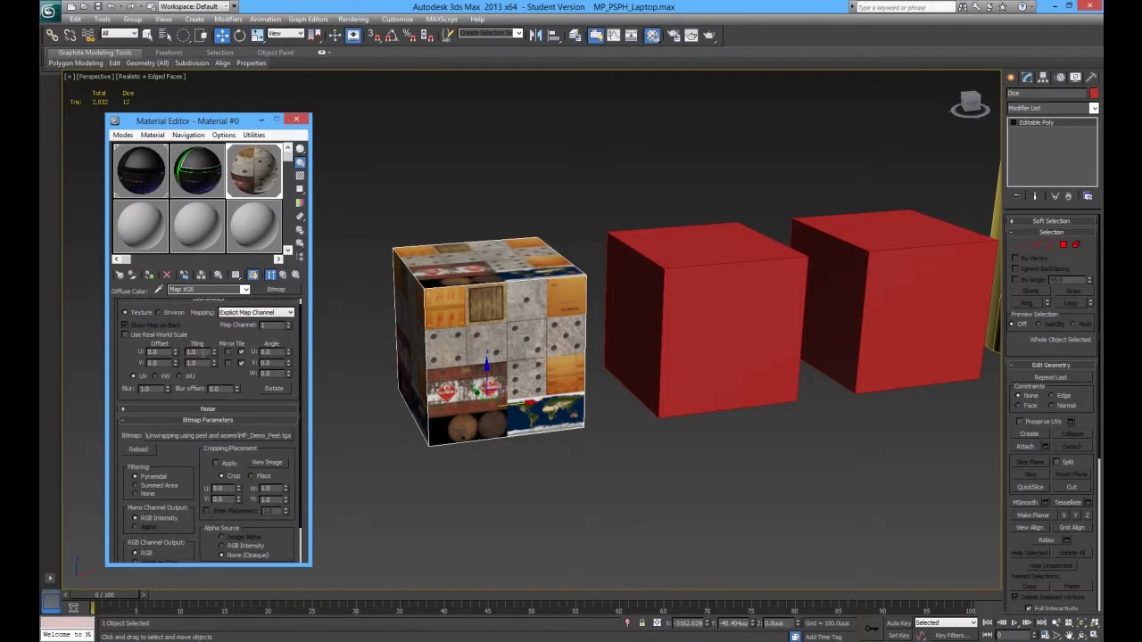
pyautogui.click(153, 336)
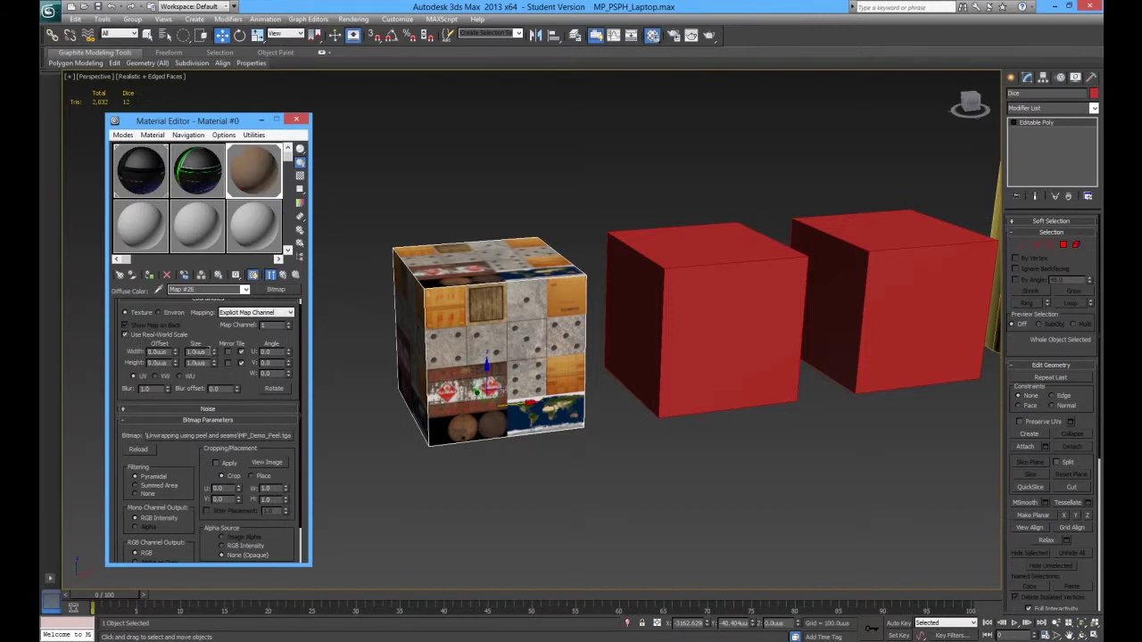
pyautogui.click(158, 335)
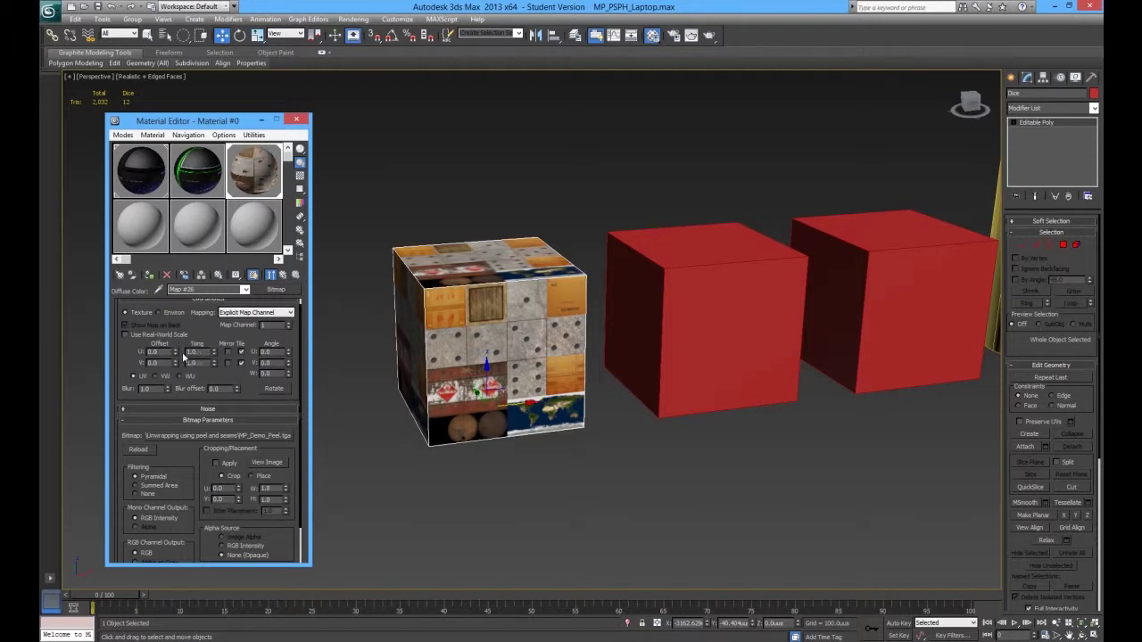
pyautogui.doubleClick(192, 353)
pyautogui.press('Tab')
pyautogui.click(189, 362)
pyautogui.scroll(1, 200, 328)
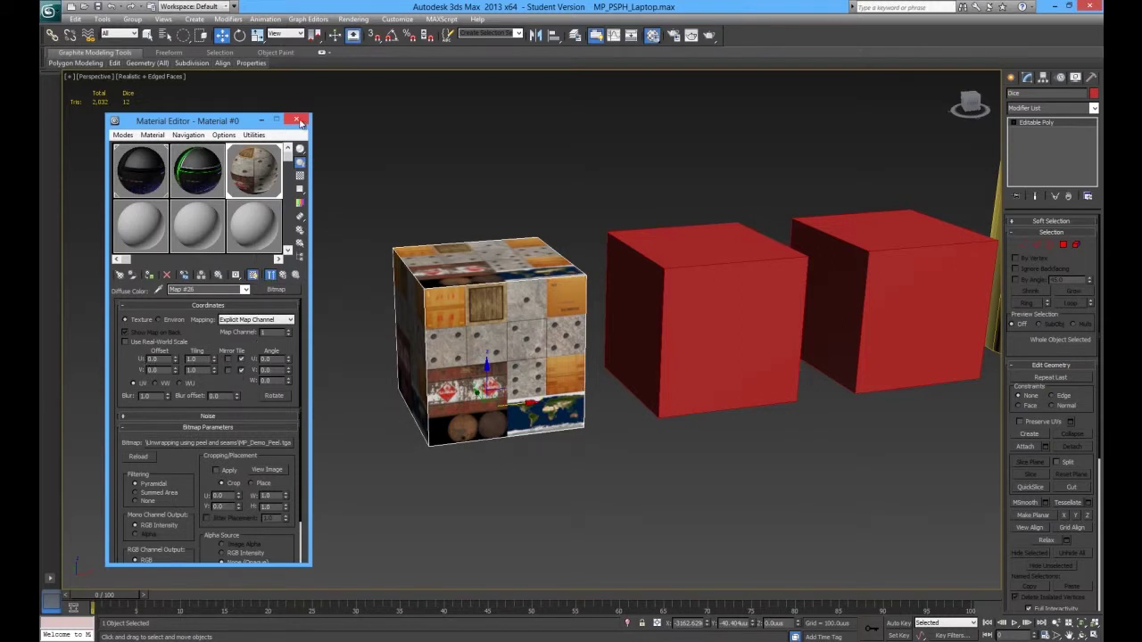
# - Close the Material Editor and apply an Unwrap UVW modifier to the Dice cube
pyautogui.click(300, 124)
pyautogui.moveTo(427, 367); pyautogui.dragTo(483, 332, button='middle')
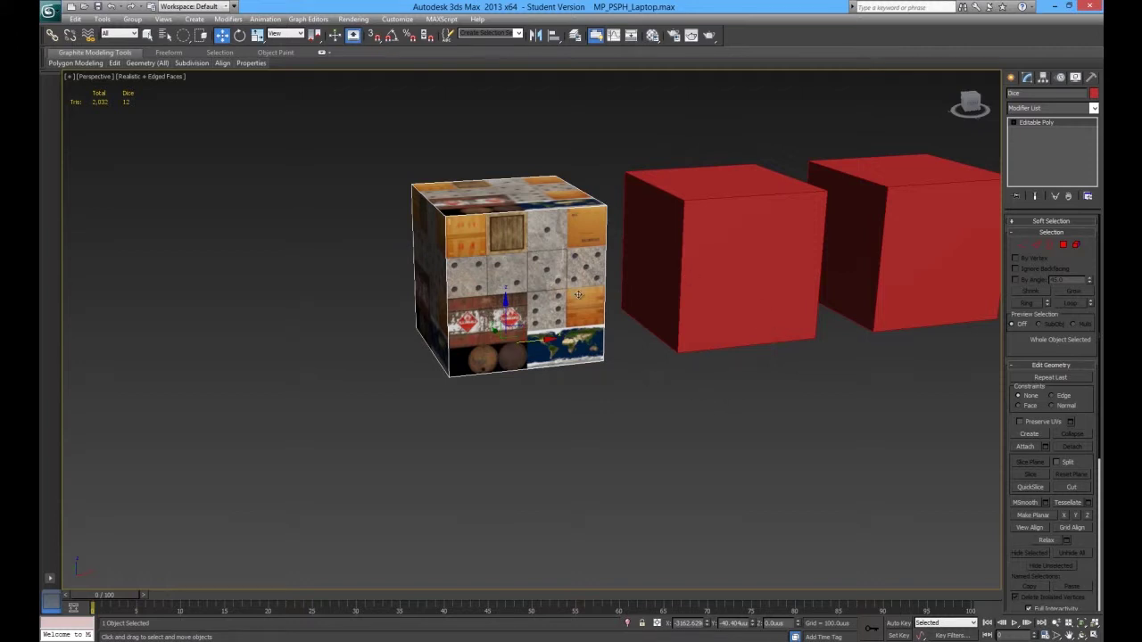
pyautogui.click(1042, 109)
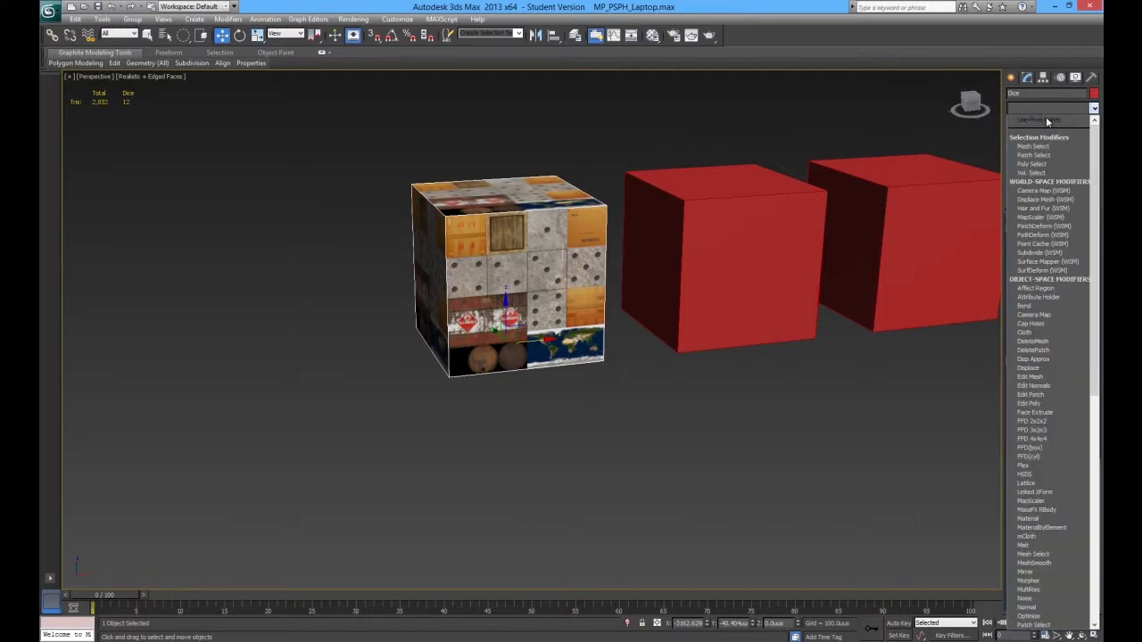
pyautogui.scroll(-1, 1095, 223)
pyautogui.scroll(-15, 1099, 217)
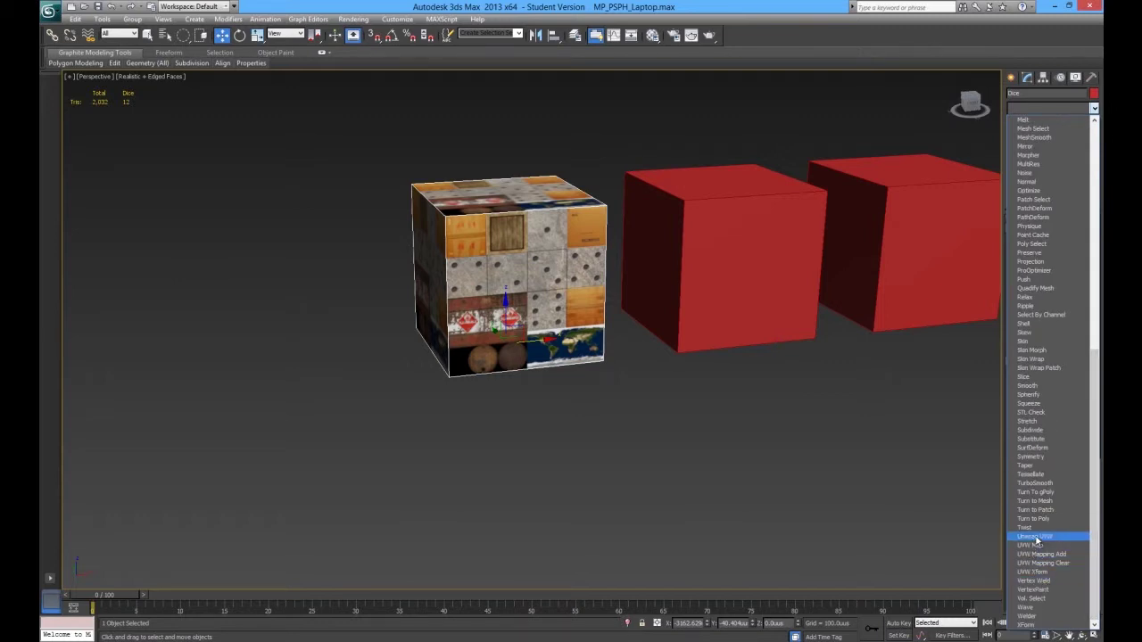
pyautogui.click(1035, 537)
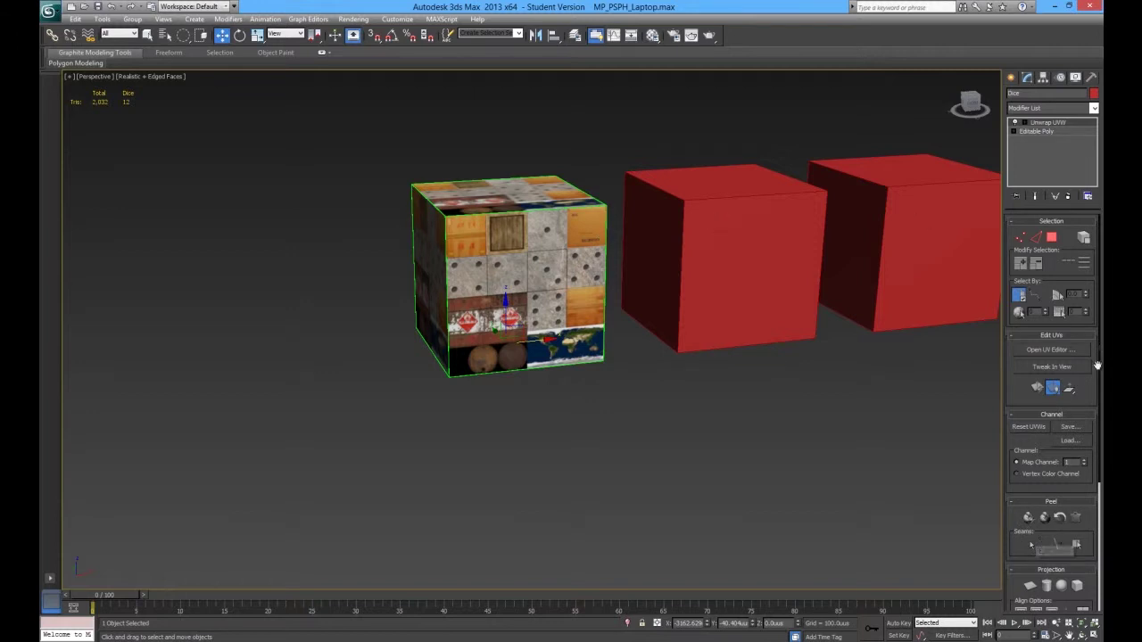
# - Open the UV editor for the Dice cube, keeping the cube and its UV layout both in view
pyautogui.click(1044, 350)
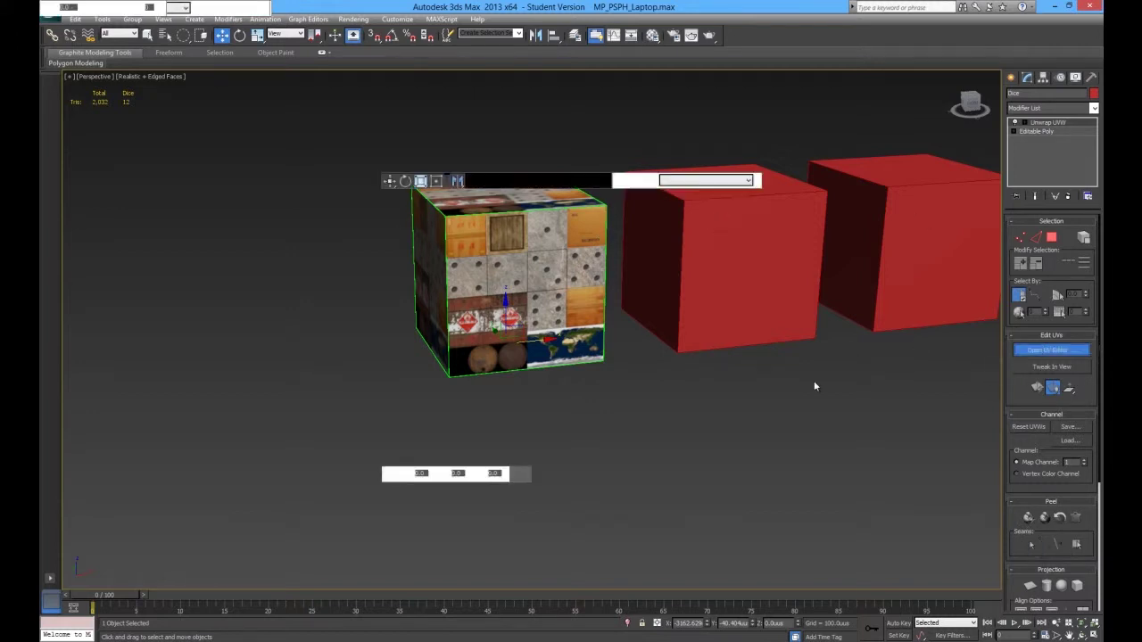
pyautogui.scroll(-3, 166, 222)
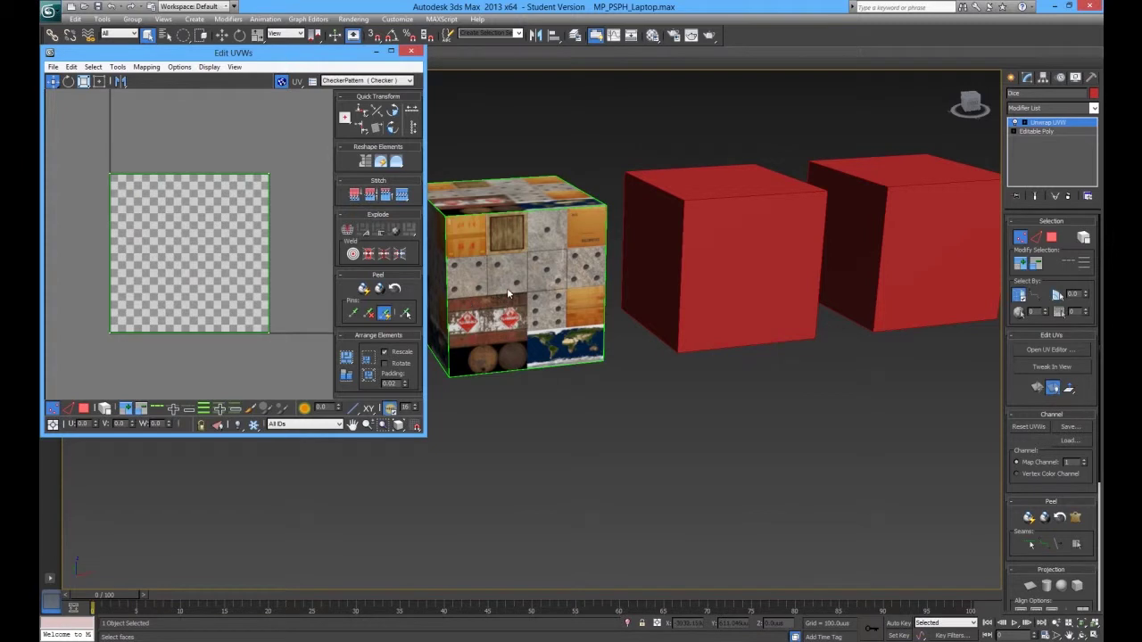
pyautogui.moveTo(509, 323); pyautogui.dragTo(562, 354, button='middle')
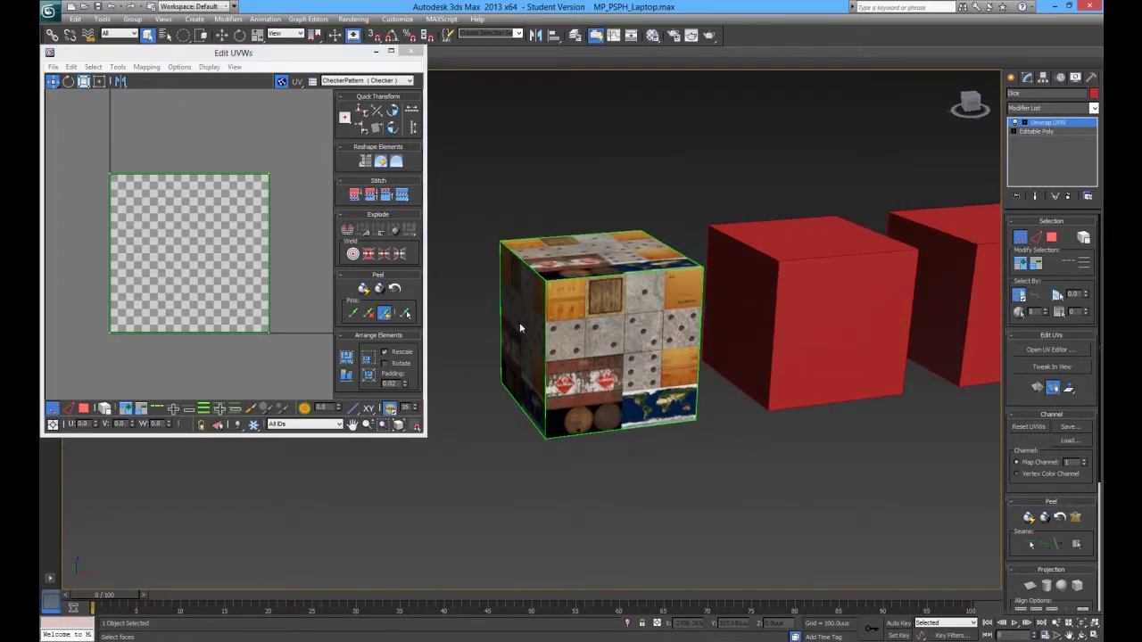
pyautogui.rightClick(244, 256)
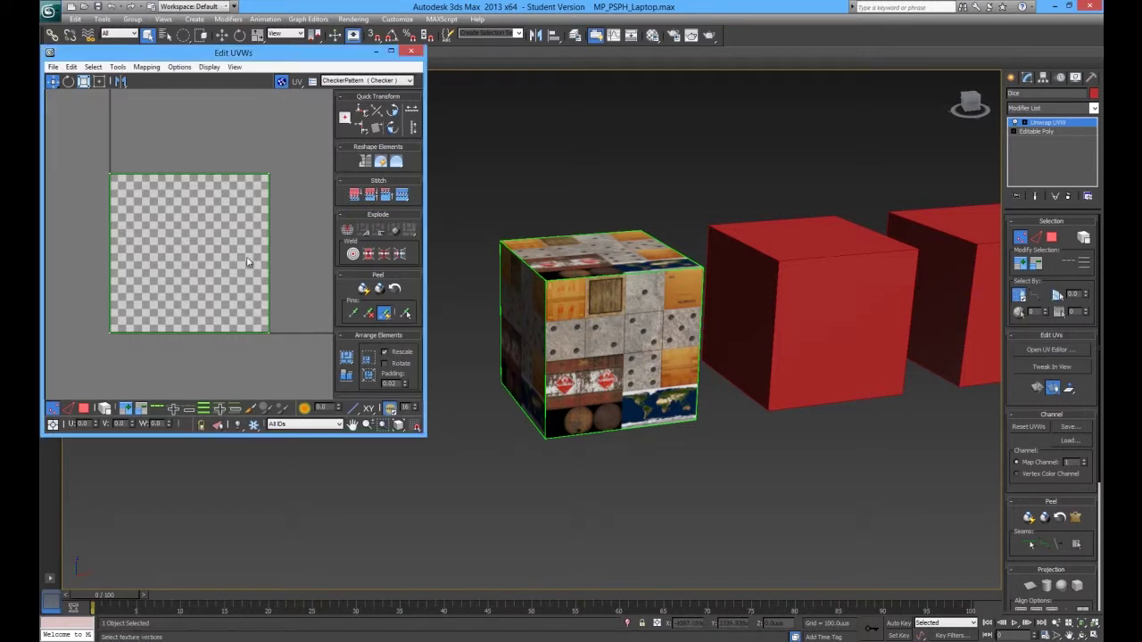
pyautogui.click(208, 239)
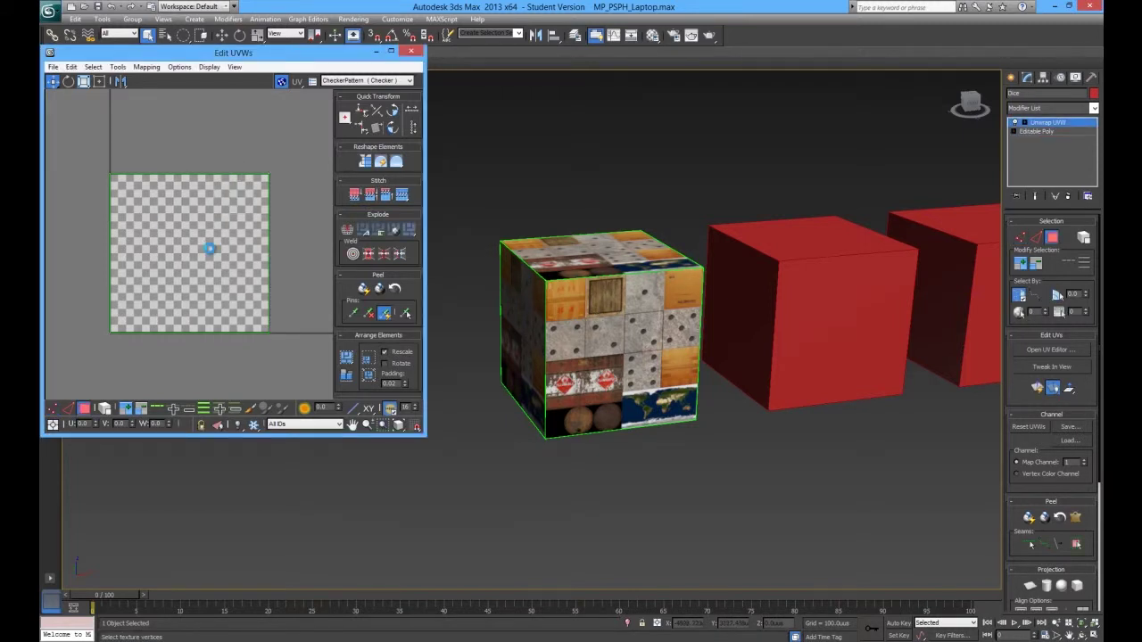
pyautogui.scroll(-2, 215, 253)
pyautogui.moveTo(217, 256); pyautogui.dragTo(200, 267, button='middle')
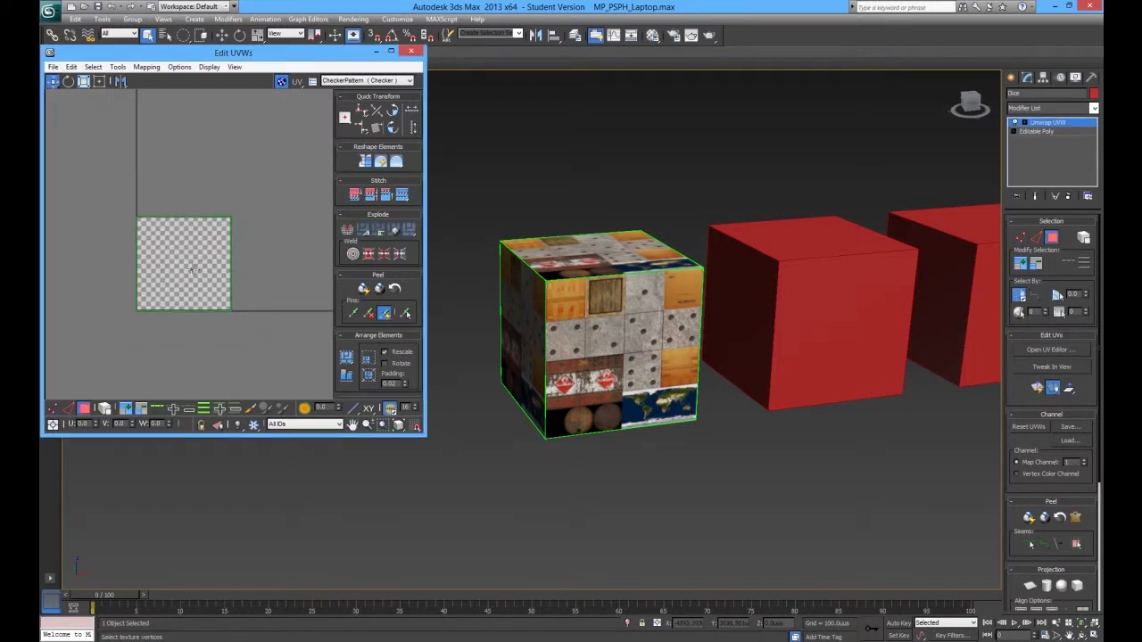
# - In polygon mode, select one face's UVs, try moving them off the checker tile and bring them back over it
pyautogui.click(83, 408)
pyautogui.press('1')
pyautogui.click(83, 408)
pyautogui.click(161, 270)
pyautogui.moveTo(176, 295); pyautogui.dragTo(280, 175)
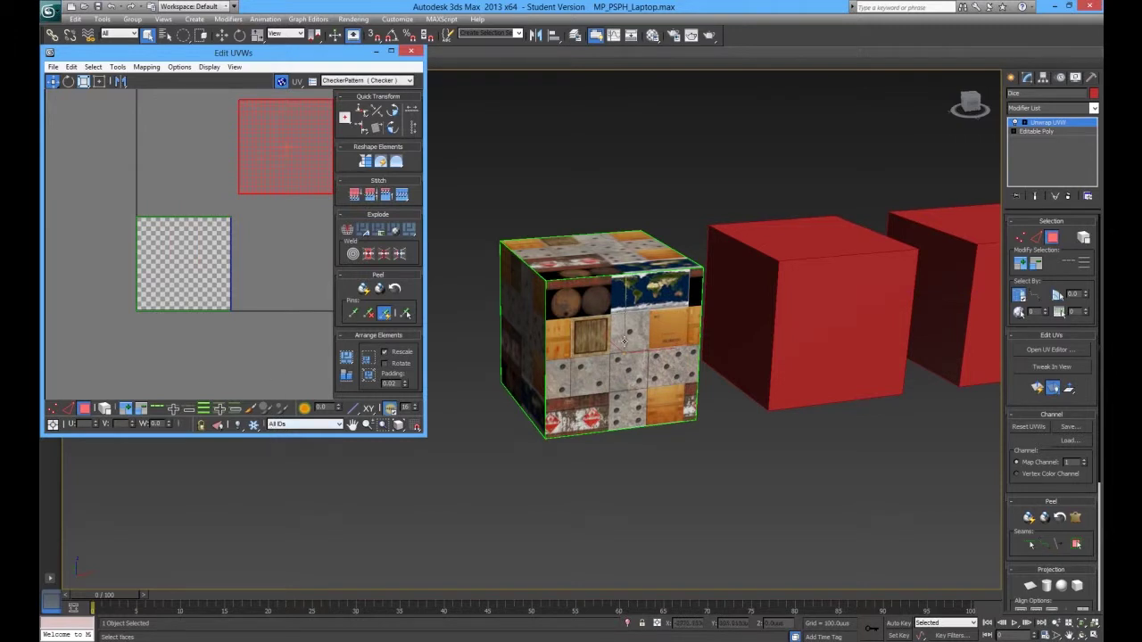
pyautogui.moveTo(292, 146); pyautogui.dragTo(189, 255)
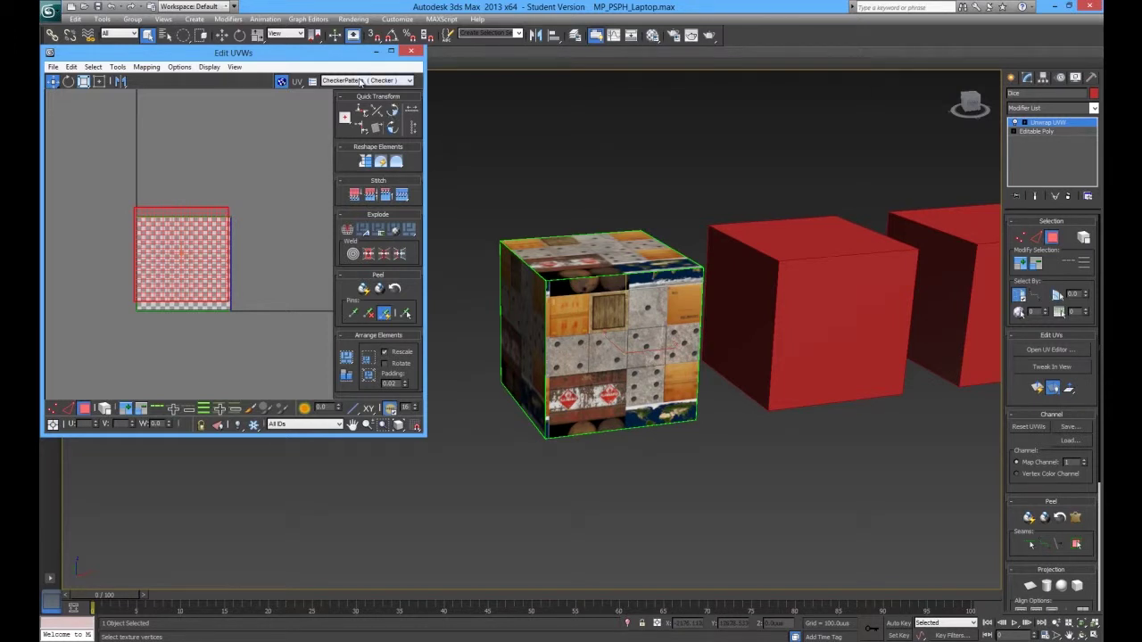
# - Show Map #26 (MP_Demo_Peel.tga) as the UV editor background in place of the checker pattern
pyautogui.click(361, 81)
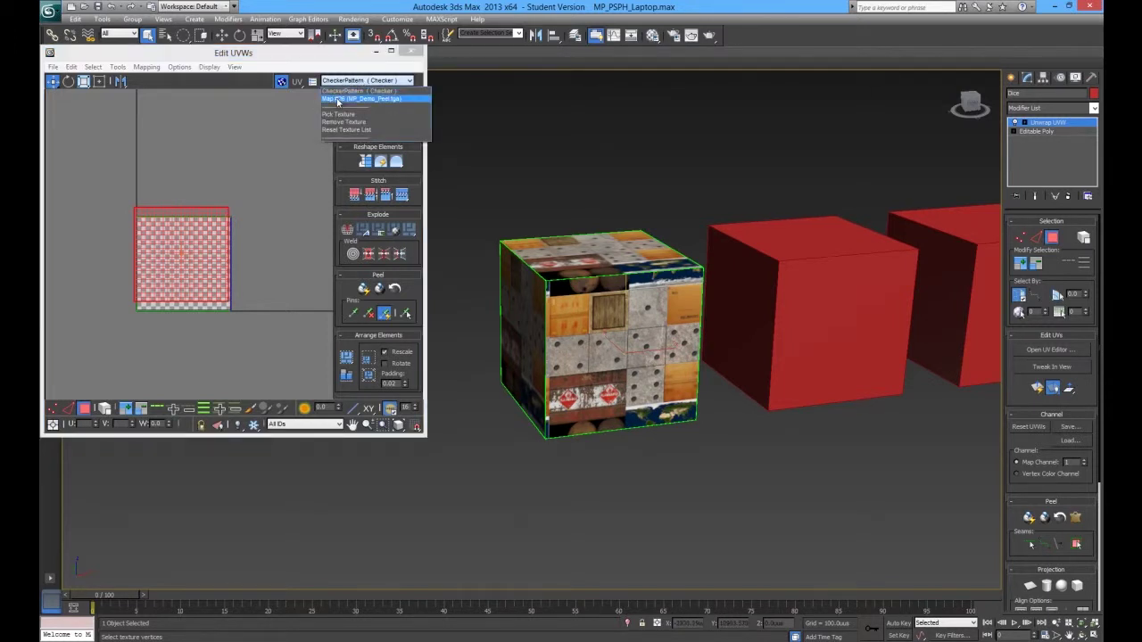
pyautogui.click(339, 99)
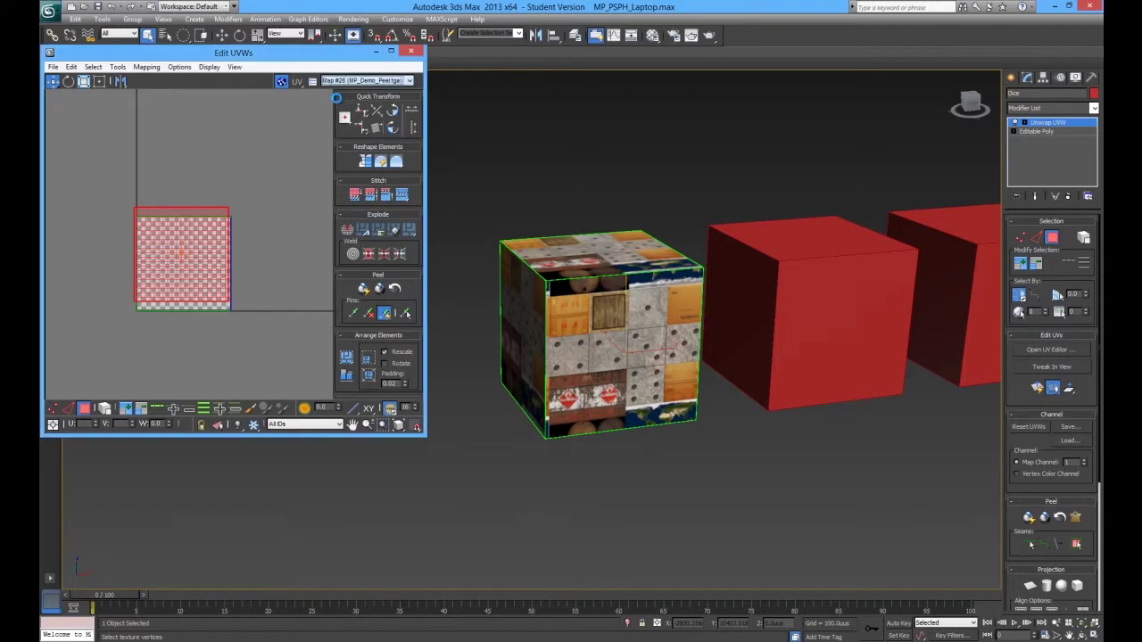
pyautogui.scroll(3, 169, 290)
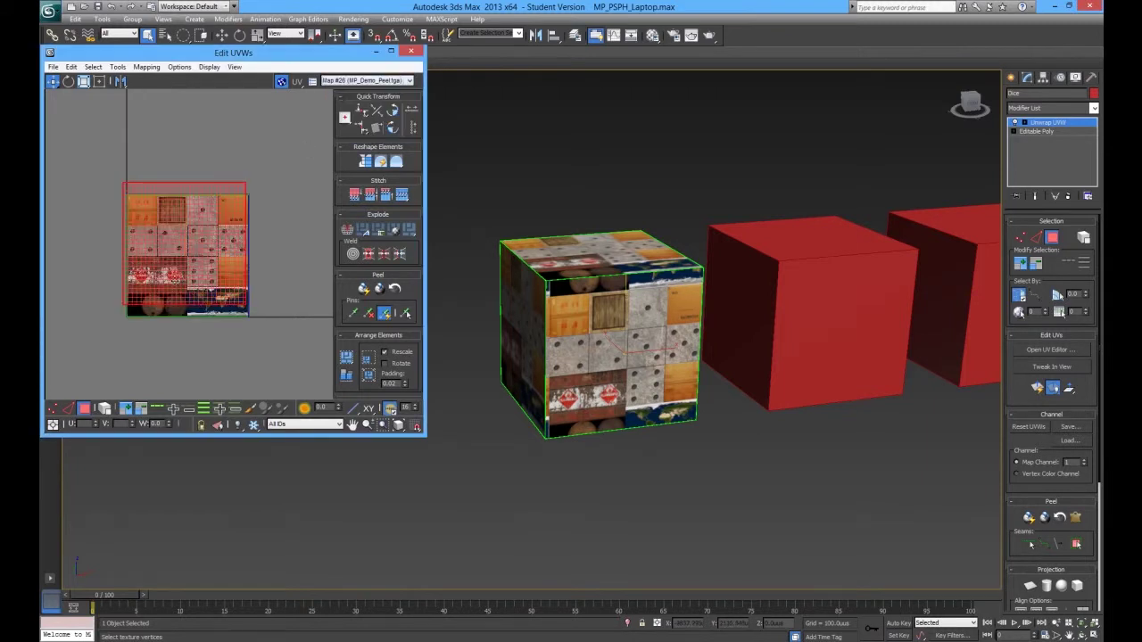
# - Move the selected face's UVs clear of the texture sheet and then back so they overlap it
pyautogui.moveTo(187, 290); pyautogui.dragTo(192, 406)
pyautogui.moveTo(256, 388); pyautogui.dragTo(168, 160)
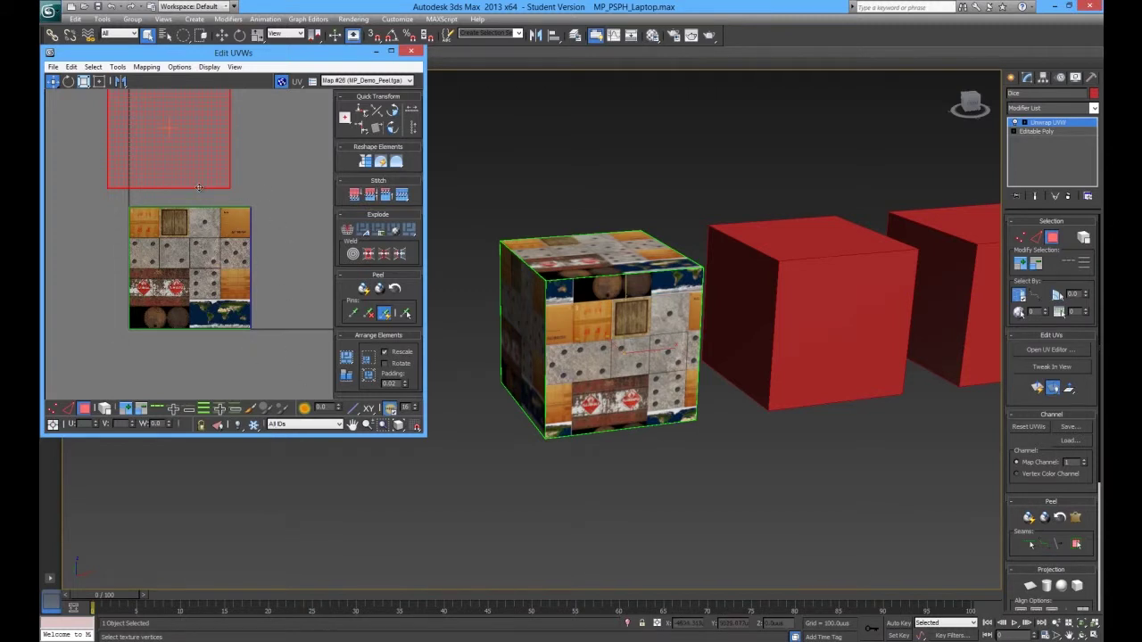
pyautogui.scroll(5, 255, 290)
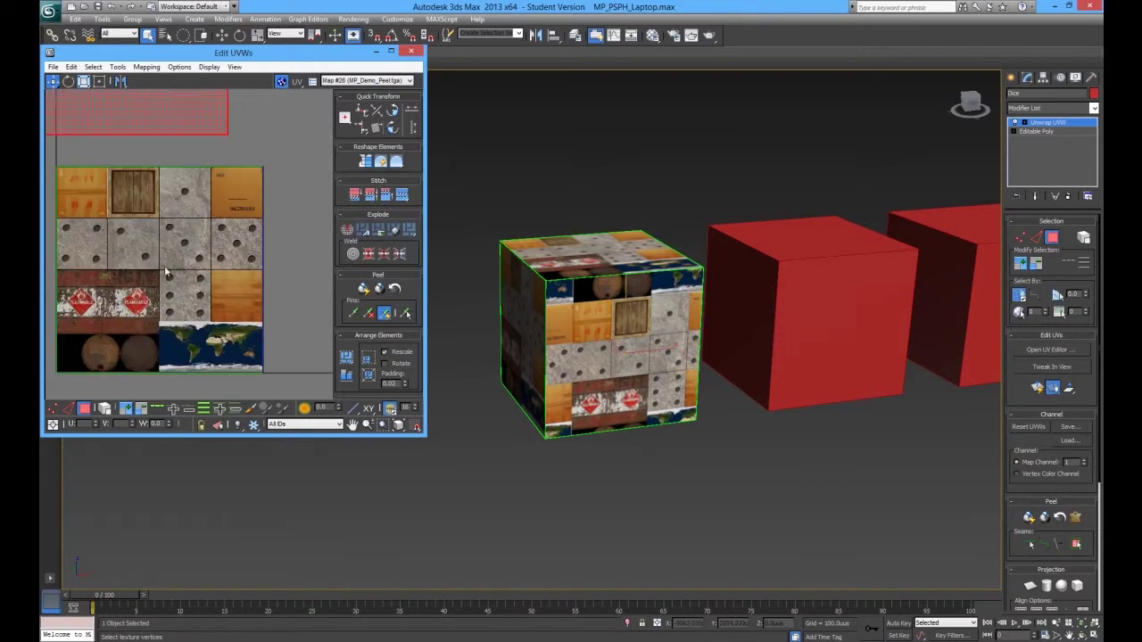
pyautogui.moveTo(148, 253); pyautogui.dragTo(149, 249, button='middle')
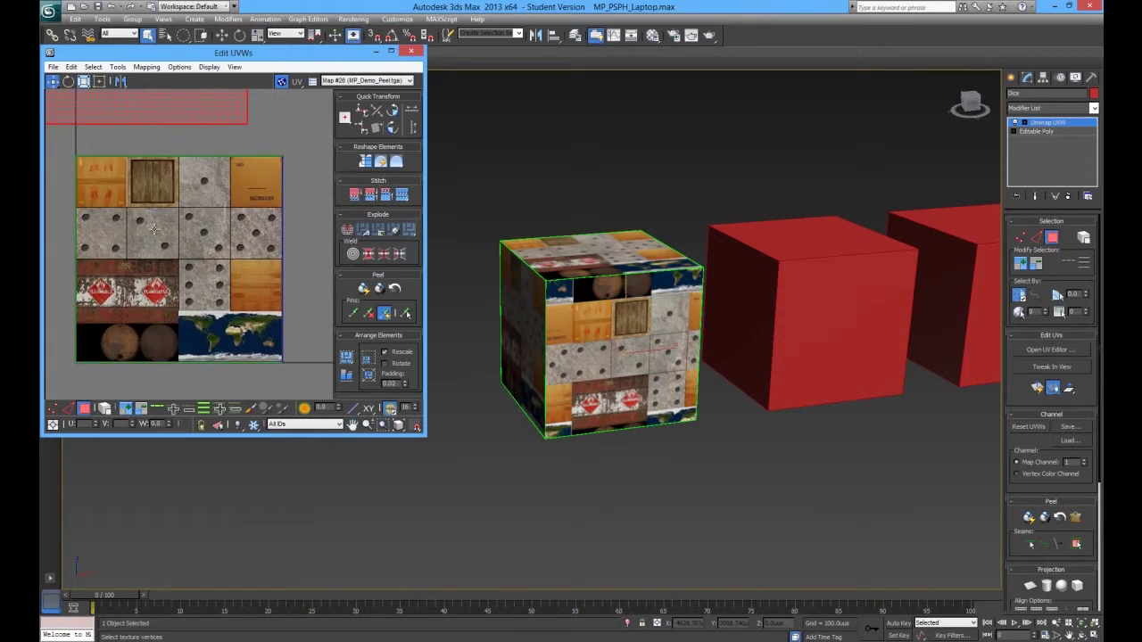
pyautogui.scroll(-3, 155, 234)
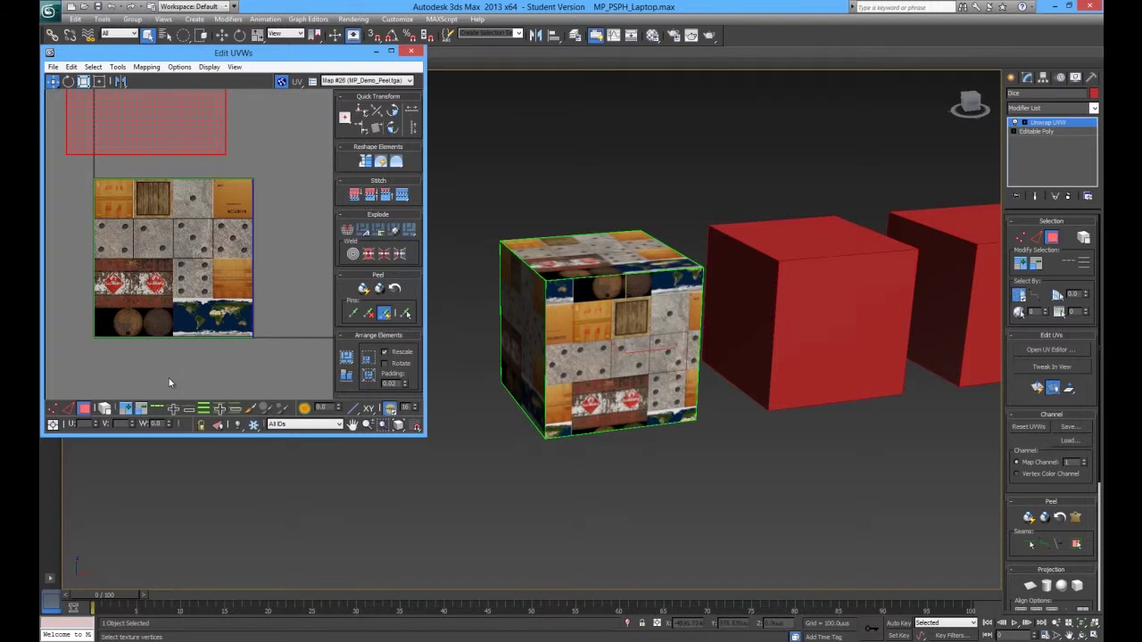
pyautogui.moveTo(133, 140); pyautogui.dragTo(175, 286)
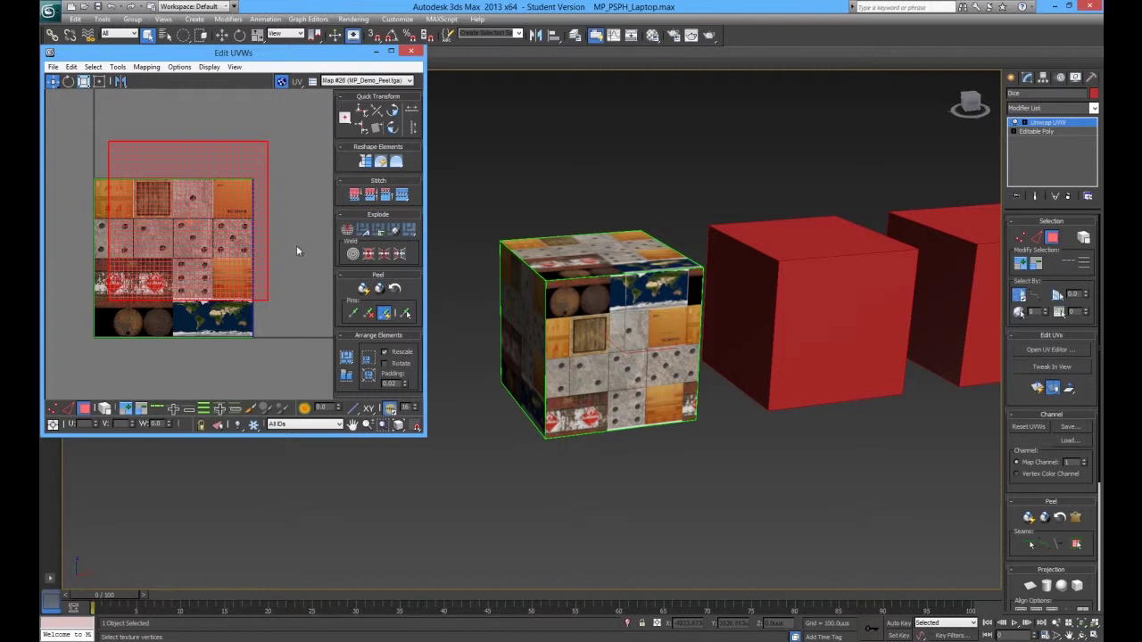
# - Scale the selected face's UVs down uniformly to about the size of one dice tile
pyautogui.click(83, 80)
pyautogui.moveTo(220, 220); pyautogui.dragTo(184, 254)
pyautogui.moveTo(164, 309); pyautogui.dragTo(170, 300)
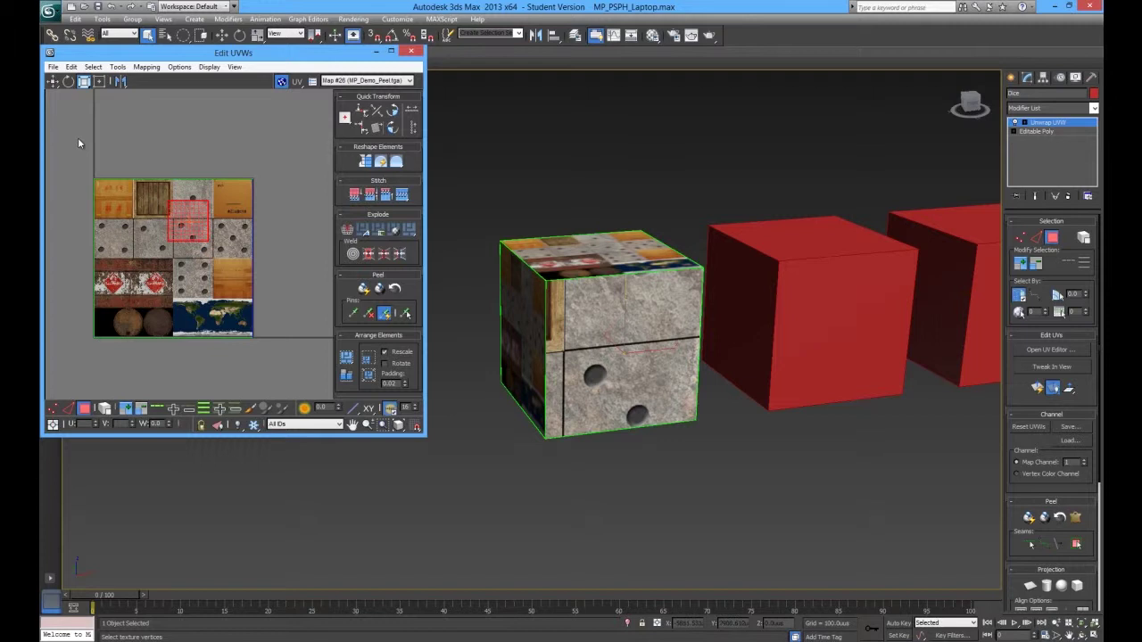
# - Position the reduced face over the three-dot tile and adjust its scale to fit the tile's borders
pyautogui.press('1')
pyautogui.press('e')
pyautogui.press('r')
pyautogui.press('w')
pyautogui.scroll(5, 195, 215)
pyautogui.moveTo(189, 221); pyautogui.dragTo(200, 288)
pyautogui.press('r')
pyautogui.moveTo(640, 305); pyautogui.dragTo(657, 247, button='middle')
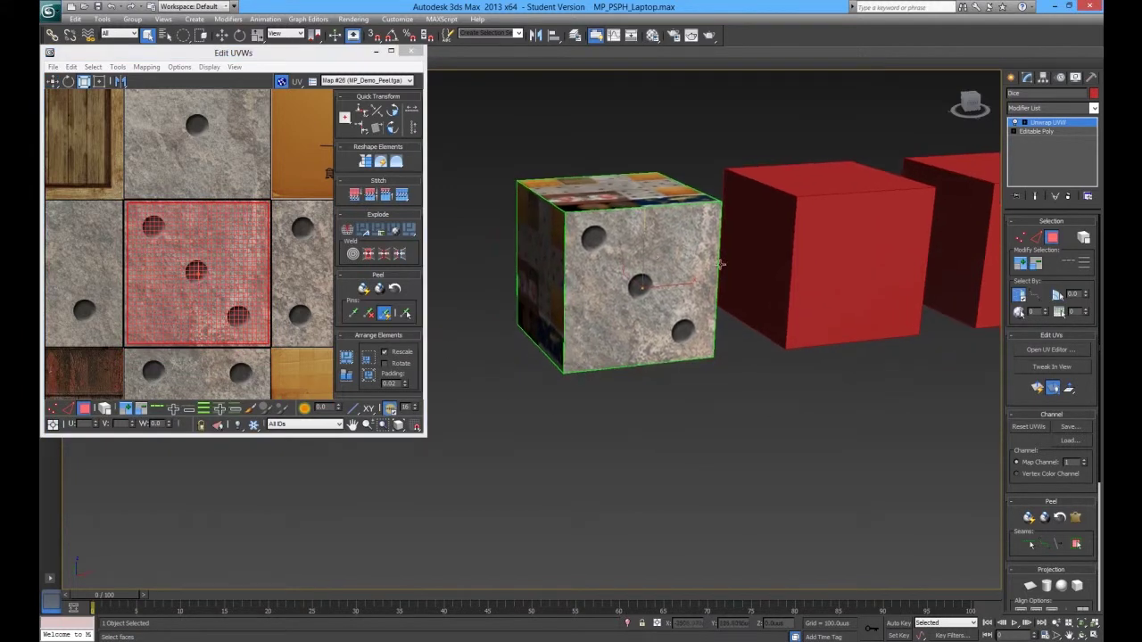
# - Select another full-size face's UVs and scale them down to about the size of one dice tile
pyautogui.scroll(-3, 695, 329)
pyautogui.moveTo(695, 332)
pyautogui.keyDown('alt'); pyautogui.mouseDown(button='middle')
pyautogui.moveTo(563, 352)
pyautogui.moveTo(466, 350)
pyautogui.moveTo(579, 350)
pyautogui.moveTo(678, 332)
pyautogui.mouseUp(button='middle'); pyautogui.keyUp('alt')
pyautogui.moveTo(496, 334); pyautogui.dragTo(528, 370, button='middle')
pyautogui.click(270, 318)
pyautogui.hotkey('ctrl', 'a')
pyautogui.scroll(-6, 254, 268)
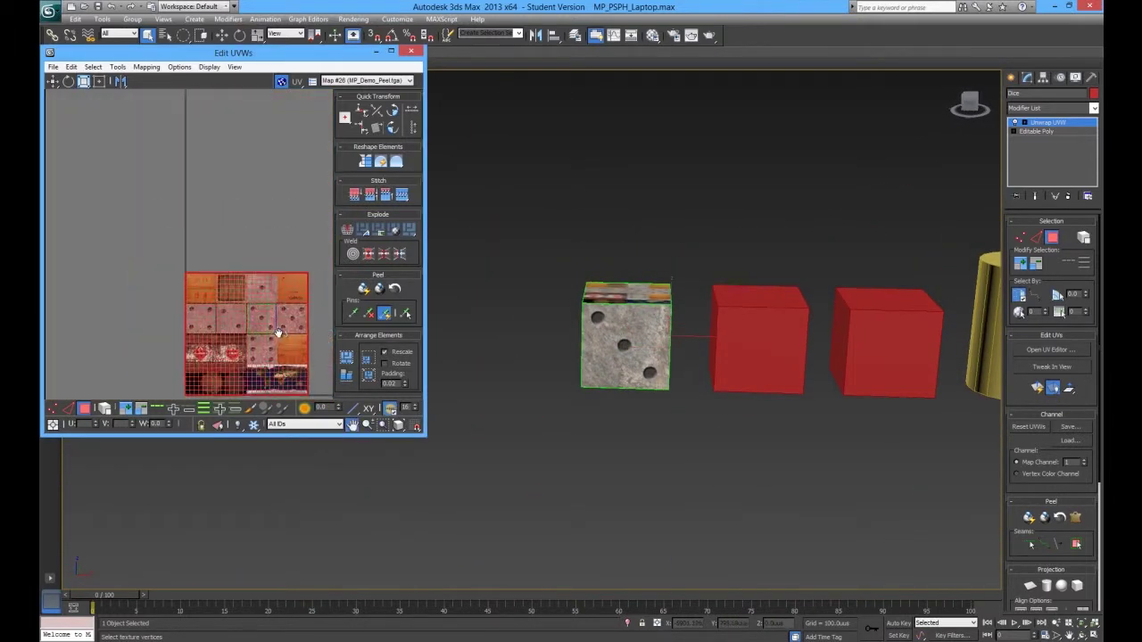
pyautogui.scroll(3, 250, 254)
pyautogui.moveTo(227, 239); pyautogui.dragTo(157, 323)
pyautogui.scroll(2, 179, 309)
pyautogui.scroll(2, 180, 309)
pyautogui.moveTo(260, 210); pyautogui.dragTo(261, 303, button='middle')
# - Move the second reduced face onto the two-dot tile and fine-tune its fit to the tile's borders
pyautogui.press('w')
pyautogui.moveTo(260, 303); pyautogui.dragTo(200, 248)
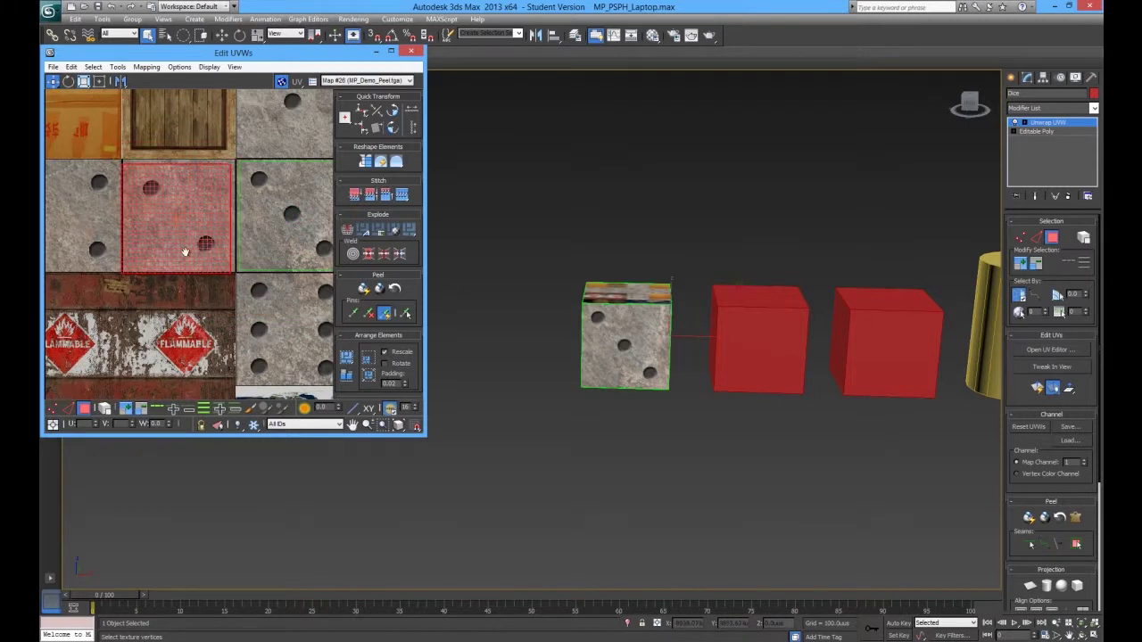
pyautogui.moveTo(185, 252); pyautogui.dragTo(182, 312, button='middle')
pyautogui.moveTo(190, 317); pyautogui.dragTo(195, 311)
pyautogui.press('r')
pyautogui.press('w')
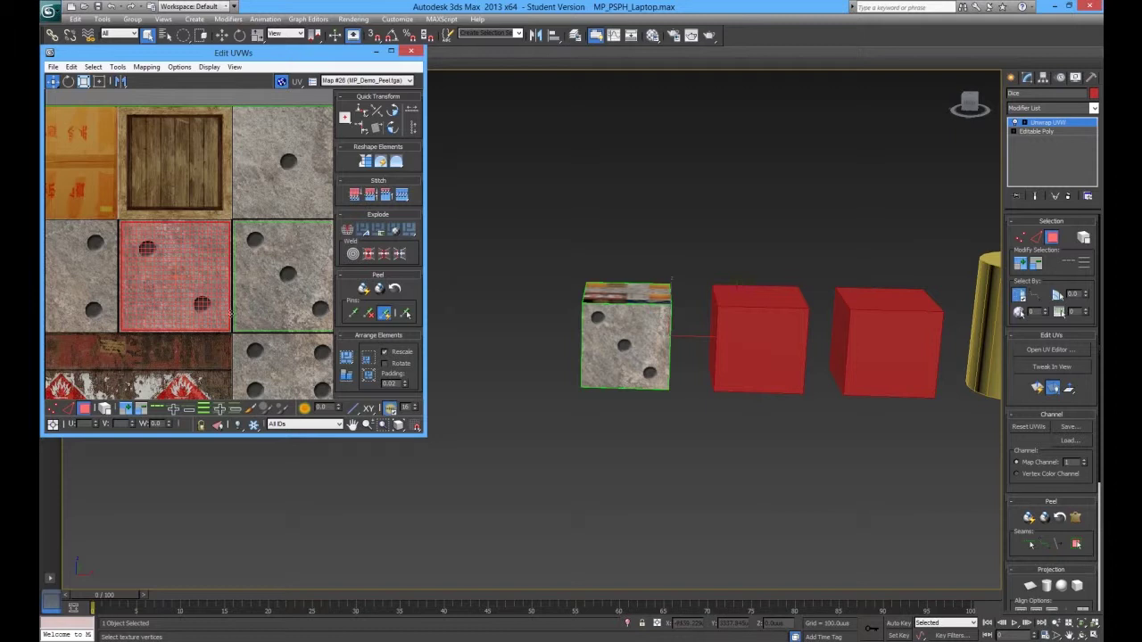
pyautogui.scroll(-5, 238, 319)
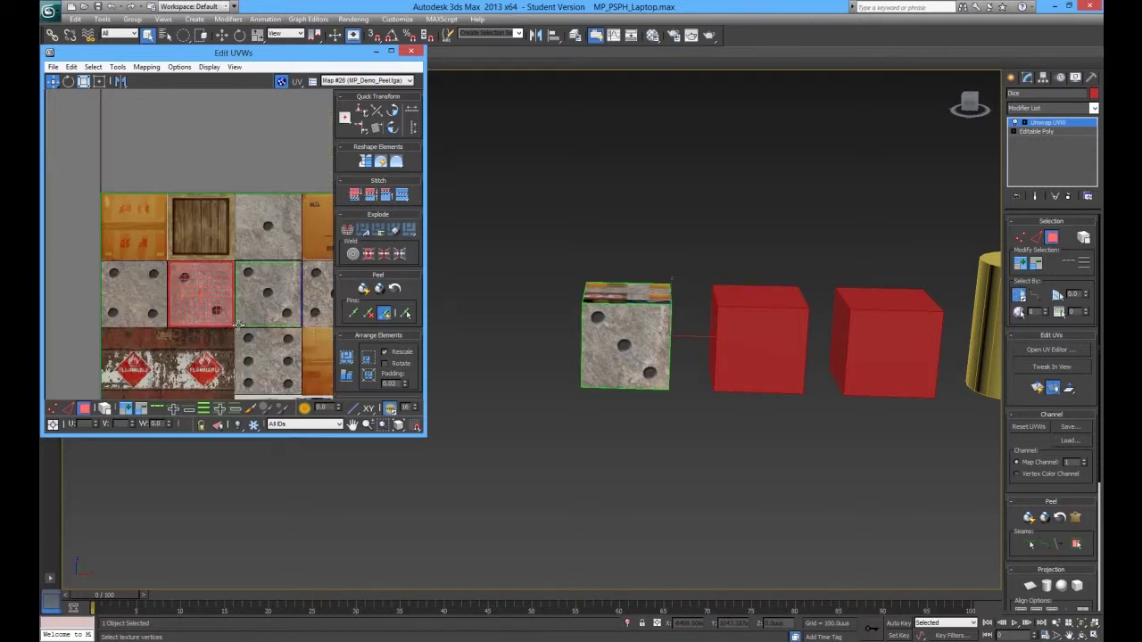
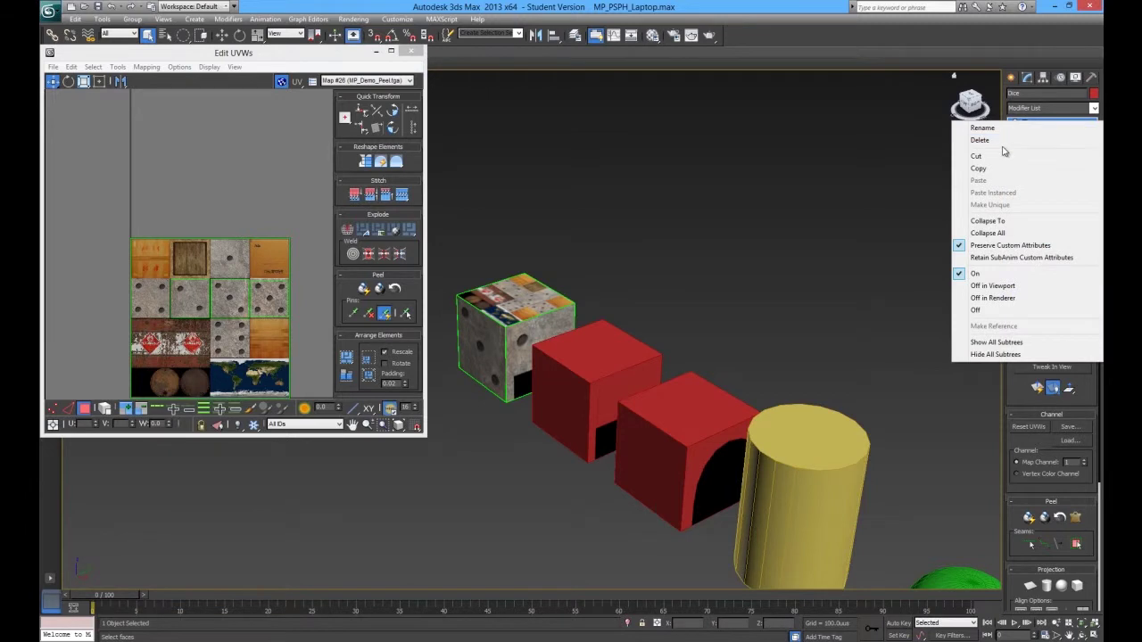
# - Replace the Dice cube's Unwrap UVW modifier with a fresh one and open its UV editor
pyautogui.click(1003, 143)
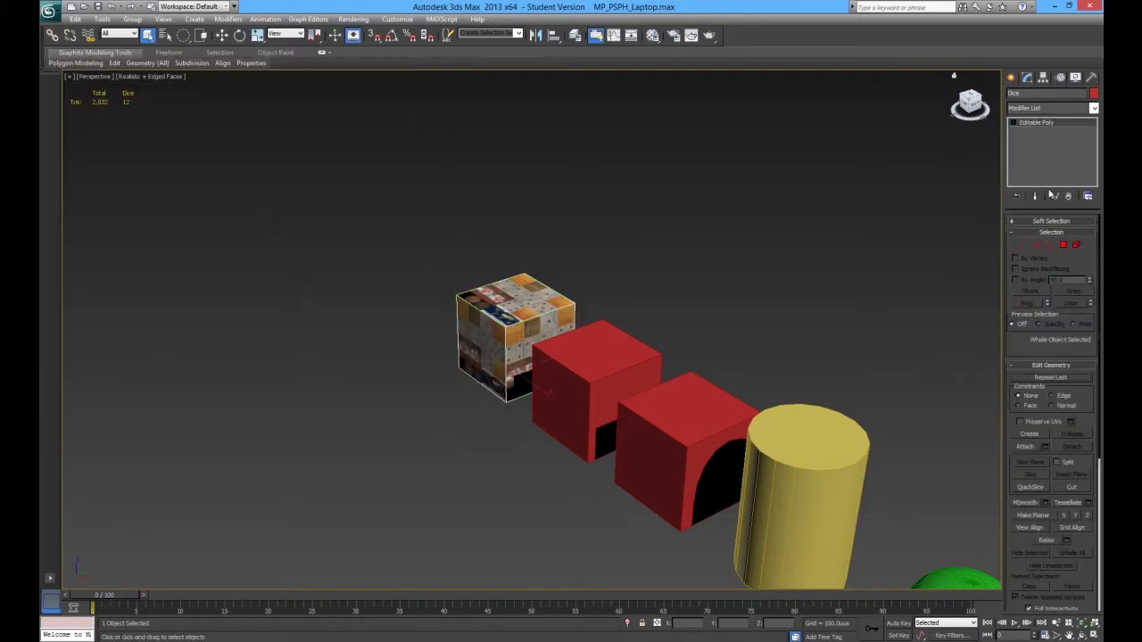
pyautogui.click(1048, 108)
pyautogui.scroll(-5, 1079, 280)
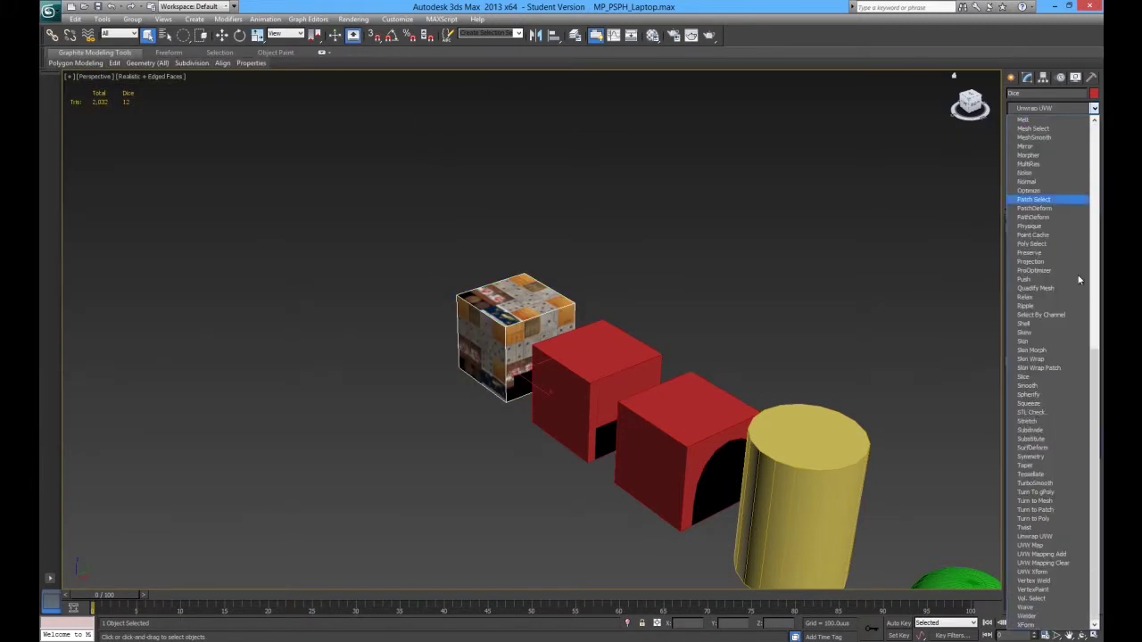
pyautogui.click(1054, 536)
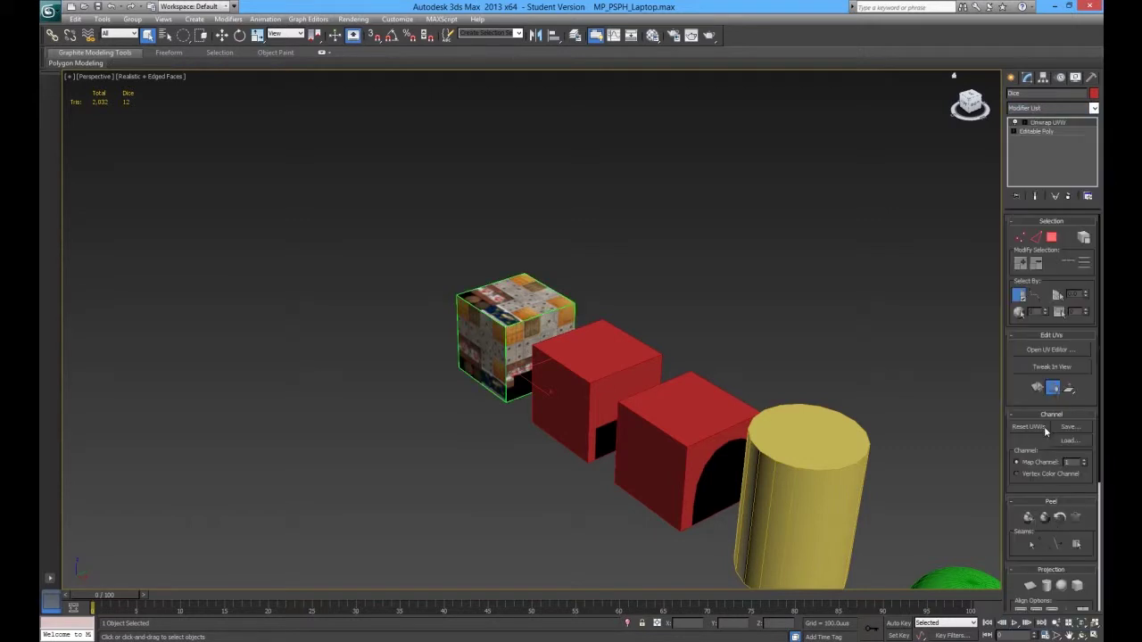
pyautogui.click(1035, 349)
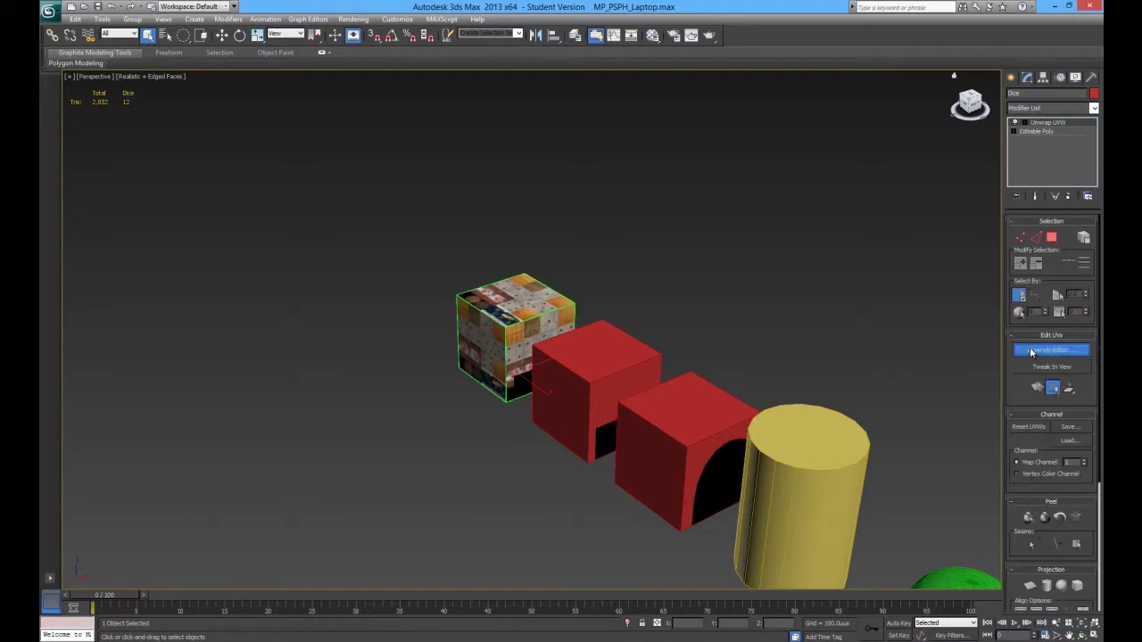
pyautogui.keyDown('alt'); pyautogui.moveTo(539, 382); pyautogui.dragTo(634, 382, button='middle'); pyautogui.keyUp('alt')
# - Switch to Photoshop to examine the layered source image of the texture sheet
pyautogui.click(448, 641)
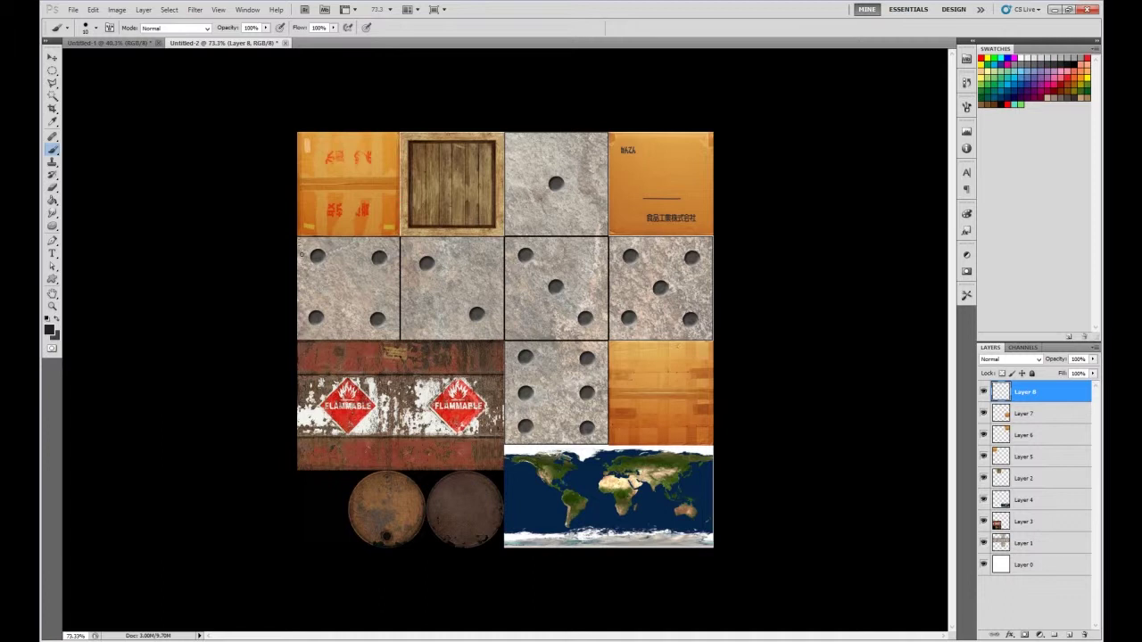
# - Brush a black outline around the six connected dice tiles, with a dashed cut line and scissors below the four-dot tile
pyautogui.moveTo(299, 220)
pyautogui.mouseDown()
pyautogui.moveTo(303, 339)
pyautogui.moveTo(503, 339)
pyautogui.moveTo(515, 444)
pyautogui.moveTo(598, 446)
pyautogui.moveTo(606, 380)
pyautogui.moveTo(639, 339)
pyautogui.moveTo(707, 339)
pyautogui.moveTo(703, 234)
pyautogui.moveTo(612, 230)
pyautogui.moveTo(607, 170)
pyautogui.moveTo(555, 135)
pyautogui.moveTo(505, 157)
pyautogui.moveTo(513, 234)
pyautogui.moveTo(301, 237)
pyautogui.mouseUp()
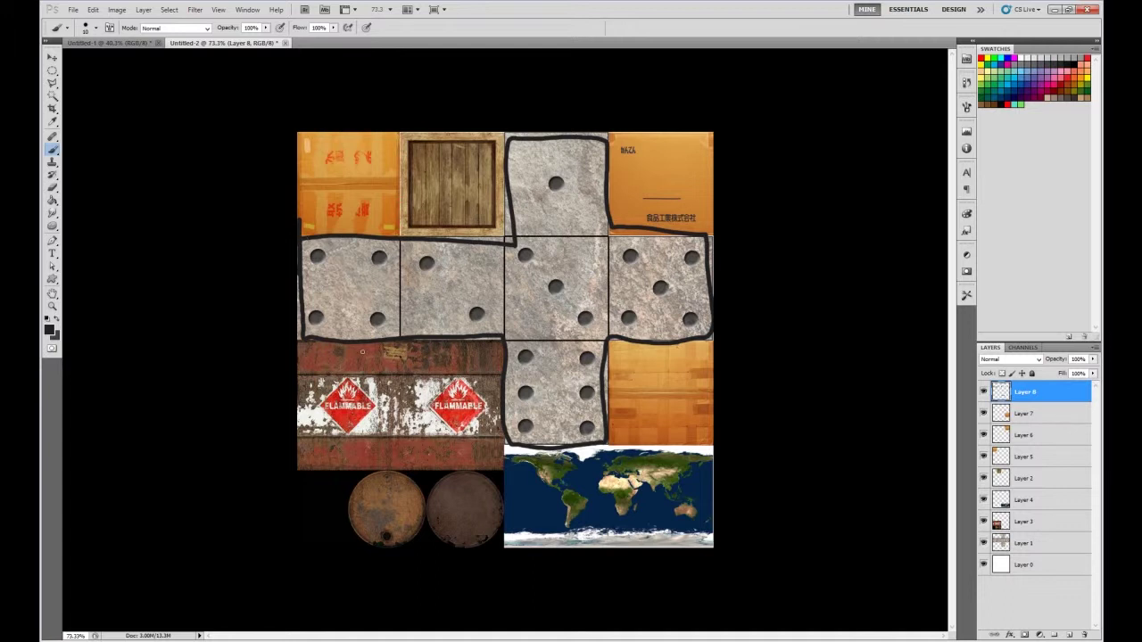
pyautogui.moveTo(398, 339); pyautogui.dragTo(390, 354)
pyautogui.moveTo(306, 339); pyautogui.dragTo(315, 350)
pyautogui.moveTo(386, 353)
pyautogui.mouseDown()
pyautogui.moveTo(313, 360)
pyautogui.moveTo(354, 402)
pyautogui.moveTo(367, 394)
pyautogui.moveTo(354, 360)
pyautogui.mouseUp()
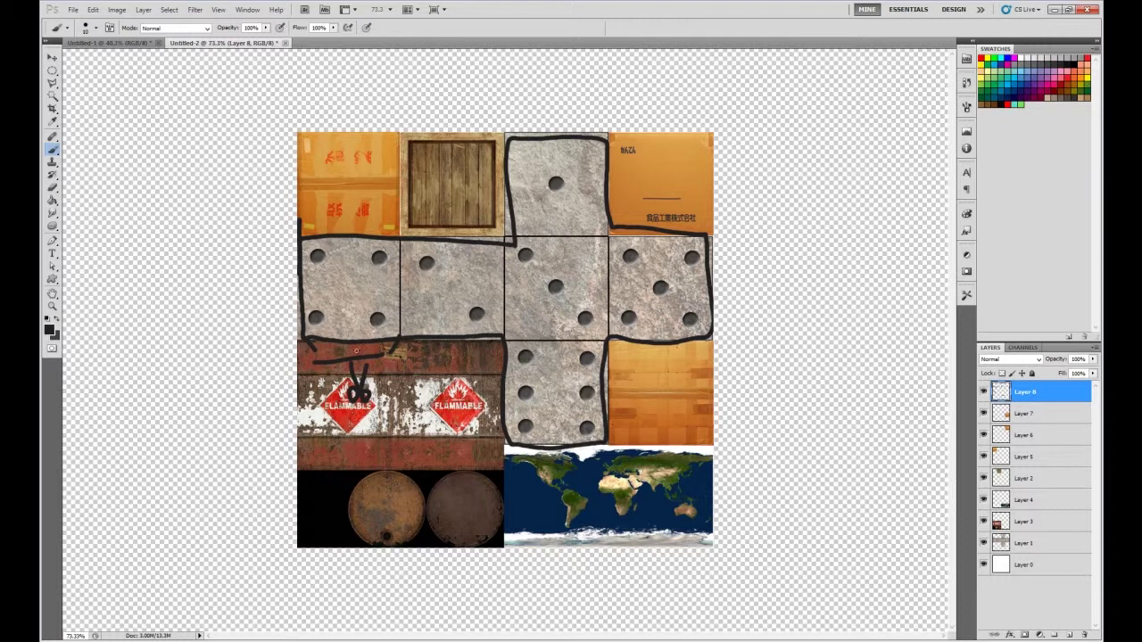
pyautogui.moveTo(331, 350); pyautogui.dragTo(473, 347)
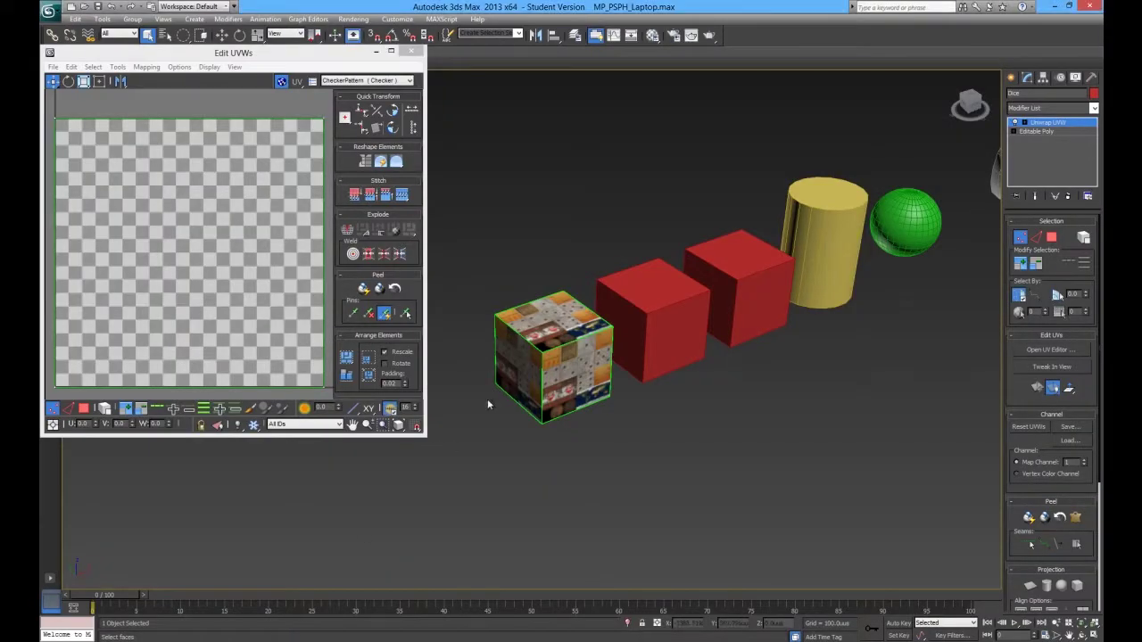
# - Switch to 3ds Max and set the Dice cube's Unwrap UVW modifier to edge selection
pyautogui.moveTo(488, 399); pyautogui.dragTo(522, 408, button='middle')
pyautogui.scroll(5, 587, 423)
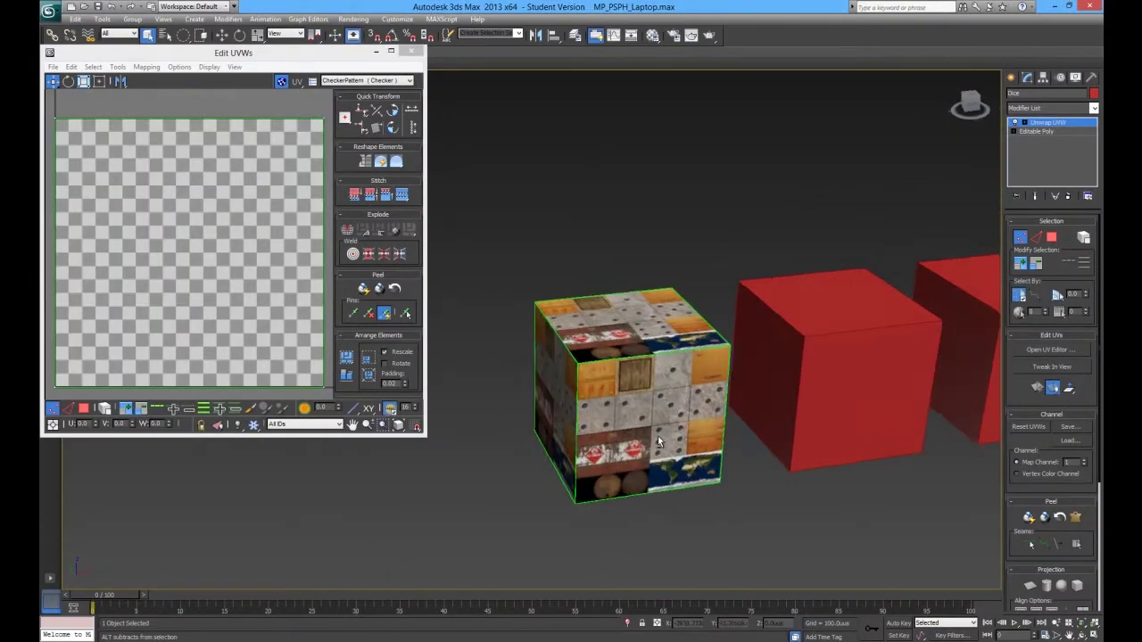
pyautogui.keyDown('alt'); pyautogui.moveTo(648, 429); pyautogui.dragTo(622, 408, button='middle'); pyautogui.keyUp('alt')
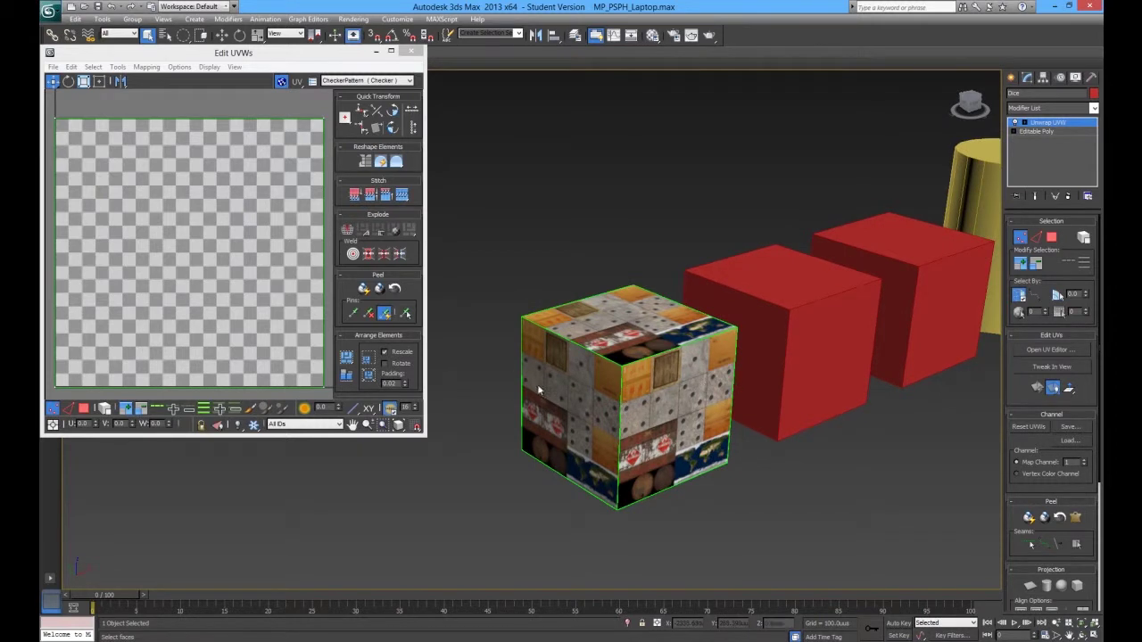
pyautogui.keyDown('alt'); pyautogui.moveTo(532, 422); pyautogui.dragTo(605, 416, button='middle'); pyautogui.keyUp('alt')
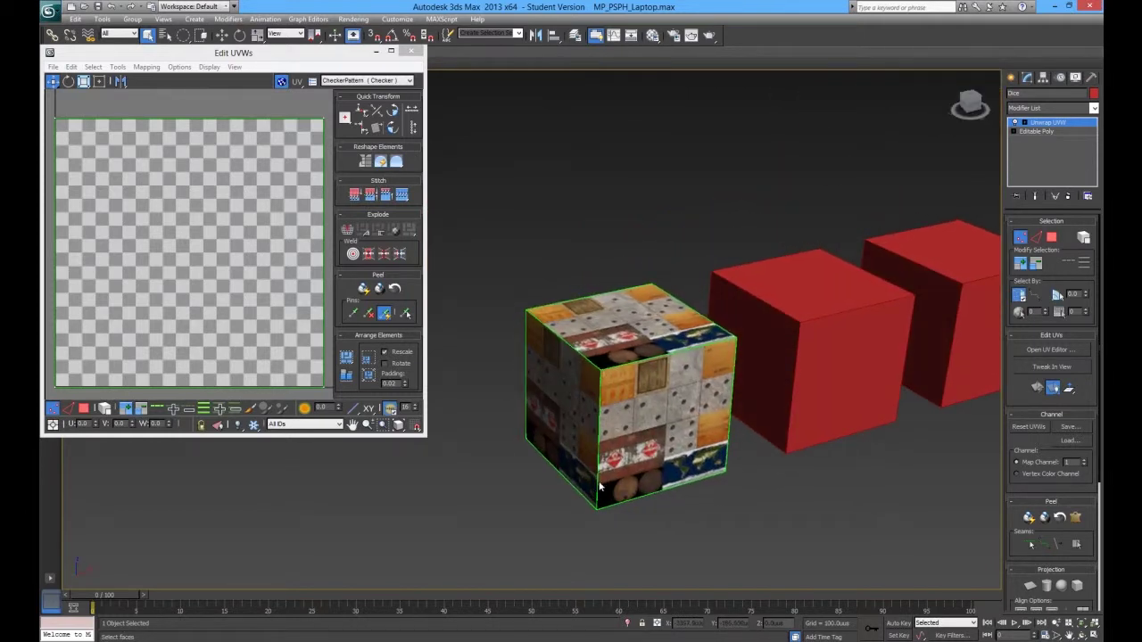
pyautogui.rightClick(597, 419)
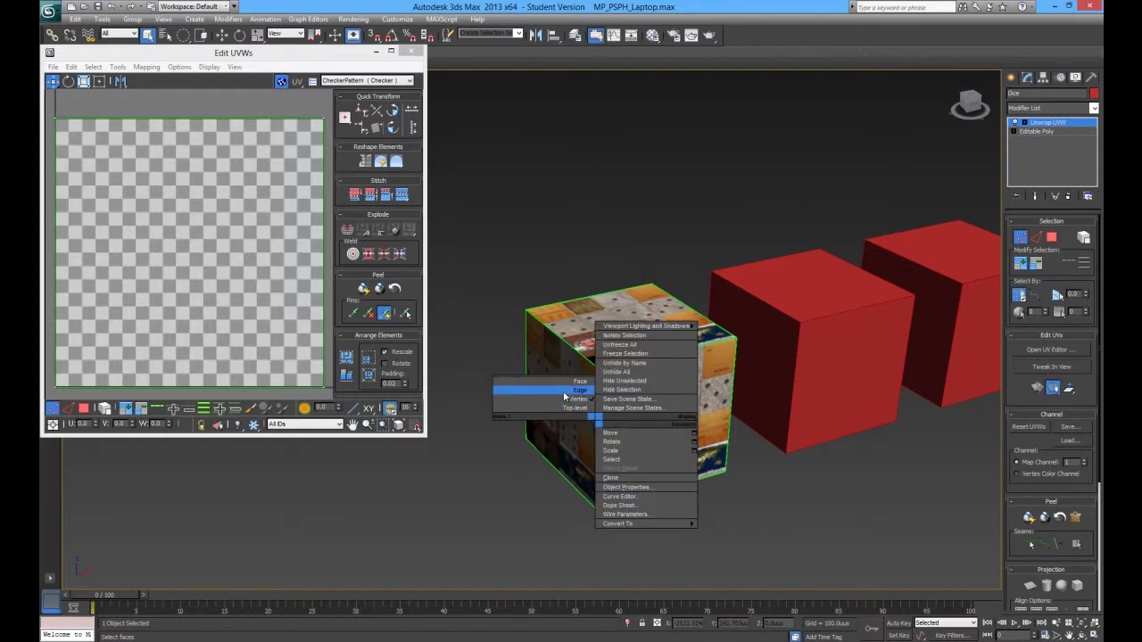
pyautogui.click(563, 391)
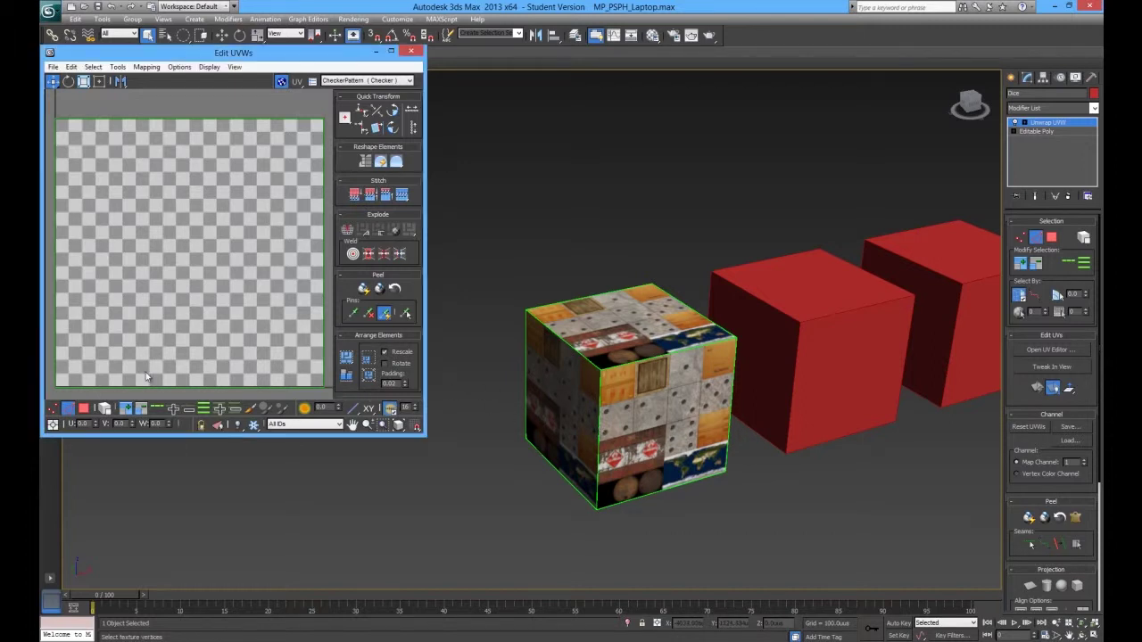
pyautogui.rightClick(475, 458)
pyautogui.click(447, 427)
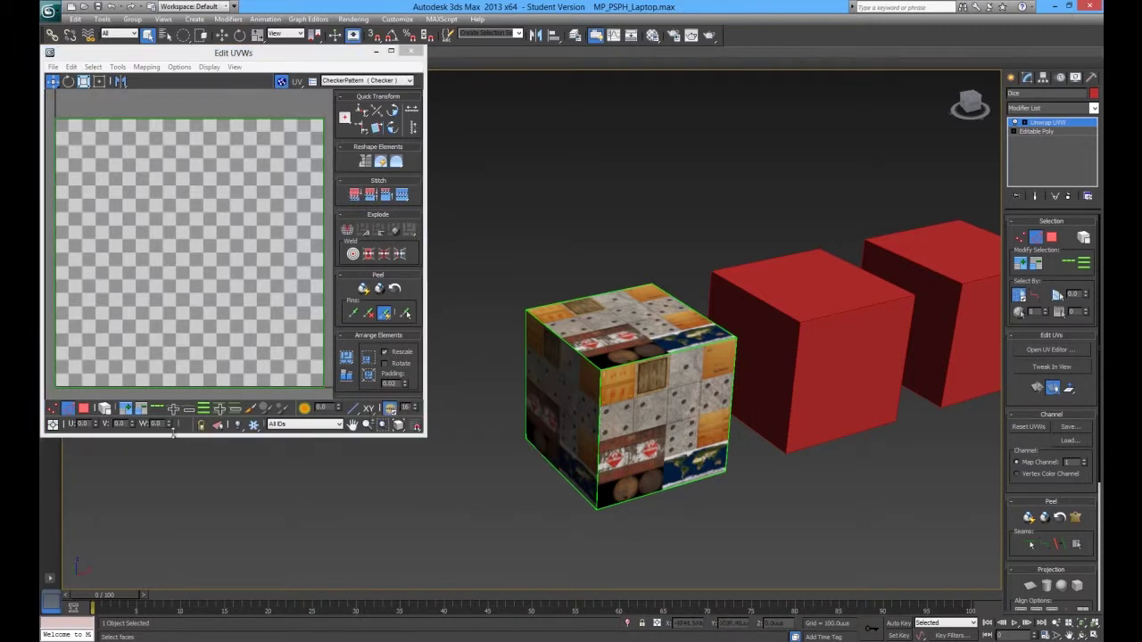
# - Select the four vertical edges of the Dice cube
pyautogui.click(598, 417)
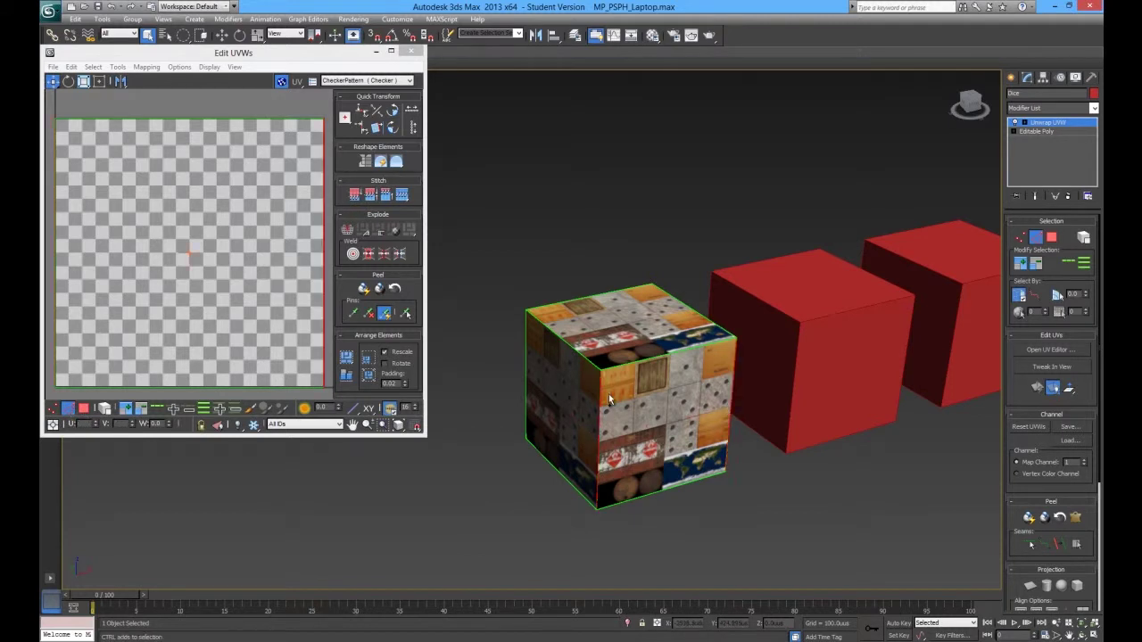
pyautogui.keyDown('ctrl'); pyautogui.click(524, 380); pyautogui.keyUp('ctrl')
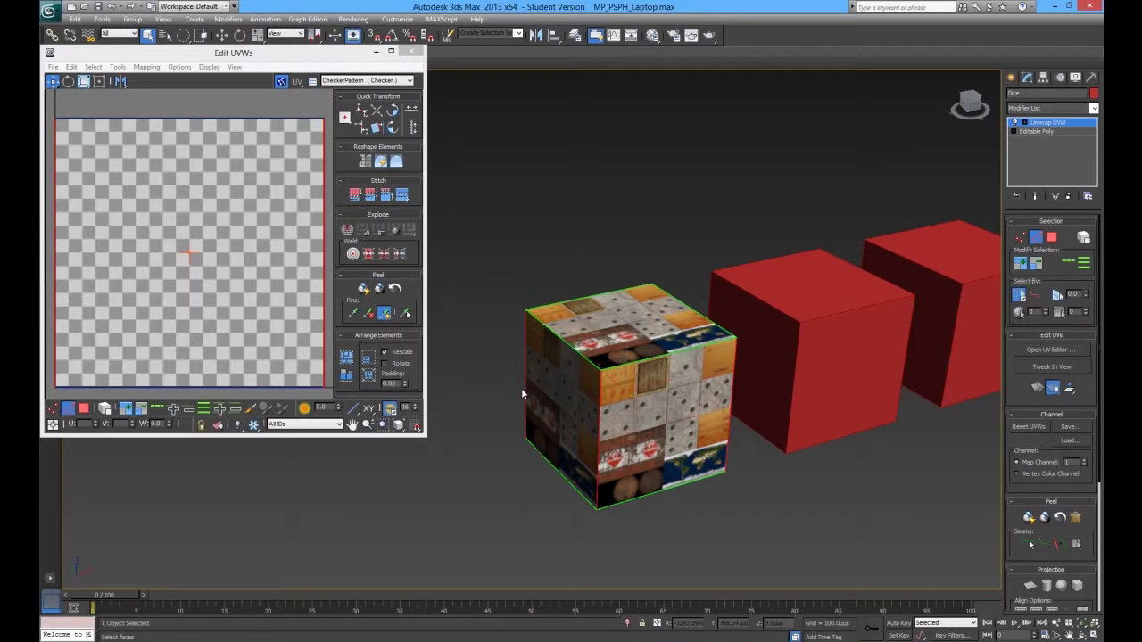
pyautogui.keyDown('alt'); pyautogui.moveTo(521, 388); pyautogui.dragTo(579, 409, button='middle'); pyautogui.keyUp('alt')
pyautogui.keyDown('ctrl'); pyautogui.click(555, 410); pyautogui.keyUp('ctrl')
pyautogui.keyDown('alt'); pyautogui.moveTo(814, 439); pyautogui.dragTo(631, 446, button='middle'); pyautogui.keyUp('alt')
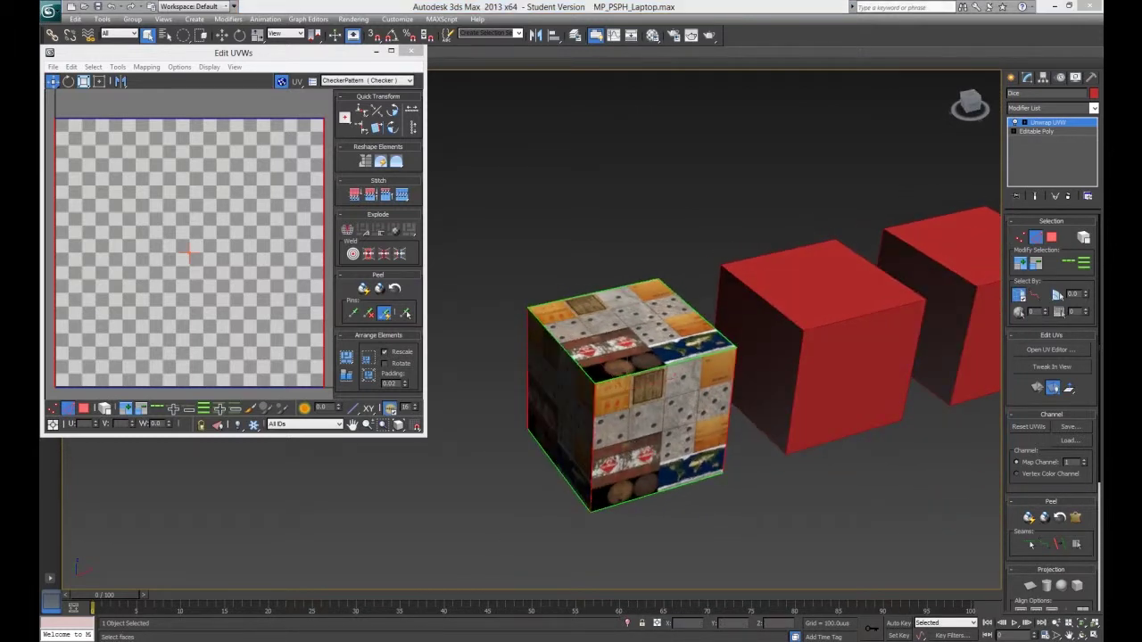
# - Switch to Photoshop and brush the letter T on the three-dot tile, B on the four-dot tile and F on the two-dot tile
pyautogui.click(382, 640)
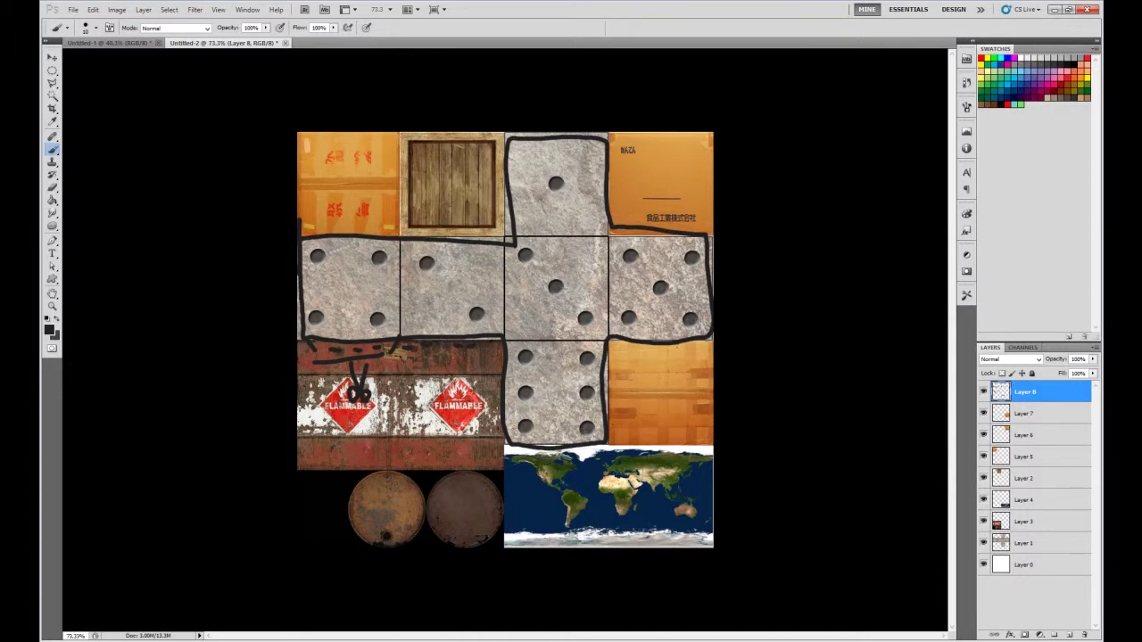
pyautogui.moveTo(557, 271); pyautogui.dragTo(557, 309)
pyautogui.moveTo(517, 266); pyautogui.dragTo(573, 266)
pyautogui.moveTo(344, 271); pyautogui.dragTo(344, 303)
pyautogui.moveTo(345, 271); pyautogui.dragTo(346, 303)
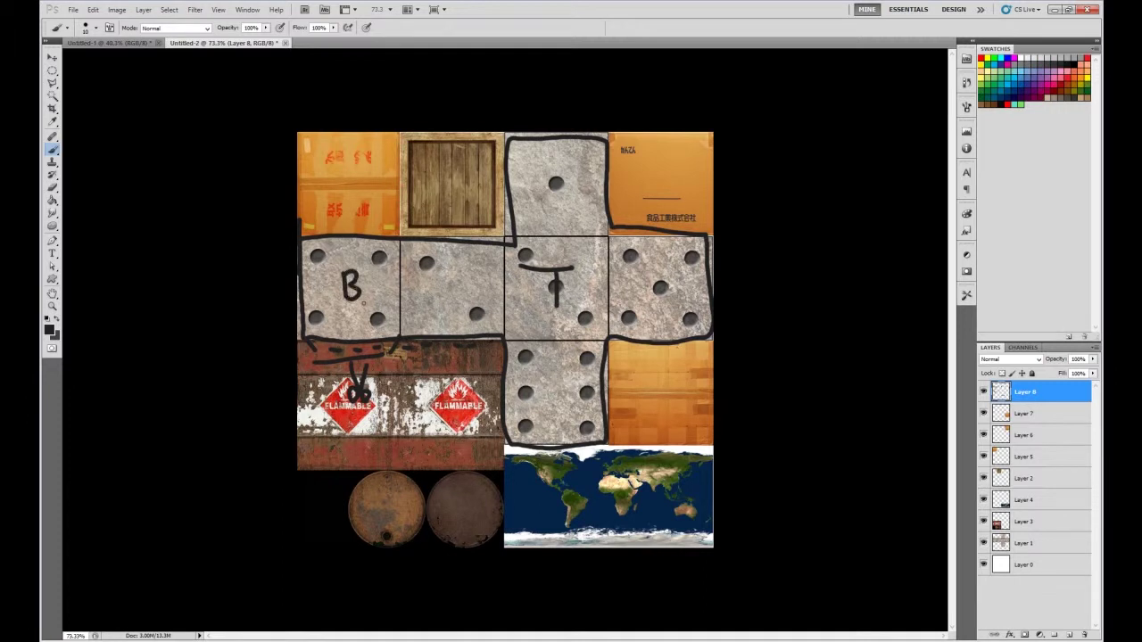
pyautogui.moveTo(445, 274)
pyautogui.mouseDown()
pyautogui.moveTo(458, 274)
pyautogui.moveTo(440, 304)
pyautogui.mouseUp()
pyautogui.moveTo(442, 287); pyautogui.dragTo(455, 288)
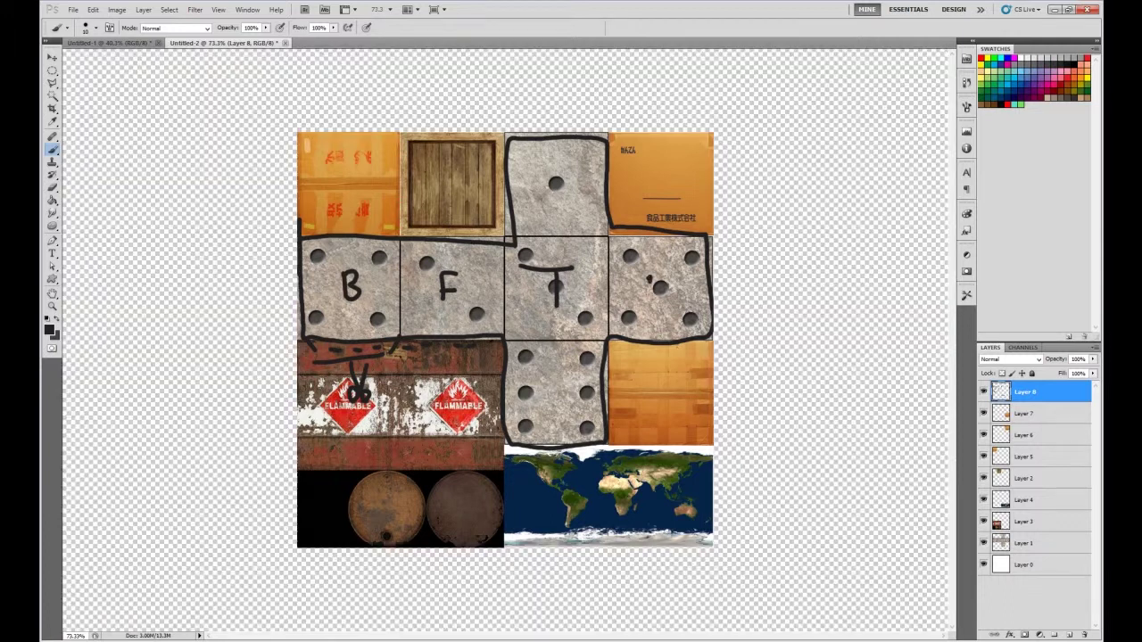
# - Brush an R on the five-dot and six-dot tiles and a side letter on the one-dot tile
pyautogui.moveTo(649, 273); pyautogui.dragTo(648, 304)
pyautogui.moveTo(648, 275); pyautogui.dragTo(668, 308)
pyautogui.moveTo(550, 183); pyautogui.dragTo(562, 182)
pyautogui.moveTo(554, 169); pyautogui.dragTo(564, 200)
pyautogui.moveTo(551, 373); pyautogui.dragTo(552, 387)
pyautogui.moveTo(552, 388); pyautogui.dragTo(565, 401)
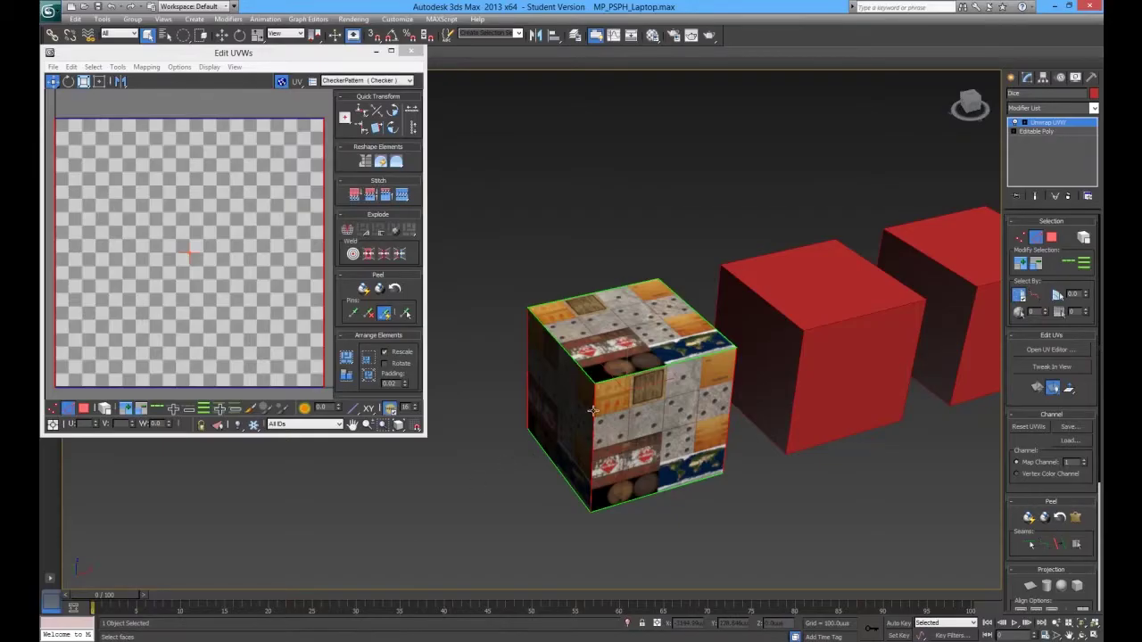
# - Compare the Dice cube's sides in 3ds Max with the lettered tile layout in Photoshop
pyautogui.moveTo(598, 416)
pyautogui.keyDown('alt'); pyautogui.mouseDown(button='middle')
pyautogui.moveTo(816, 401)
pyautogui.moveTo(742, 429)
pyautogui.moveTo(502, 424)
pyautogui.moveTo(585, 427)
pyautogui.mouseUp(button='middle'); pyautogui.keyUp('alt')
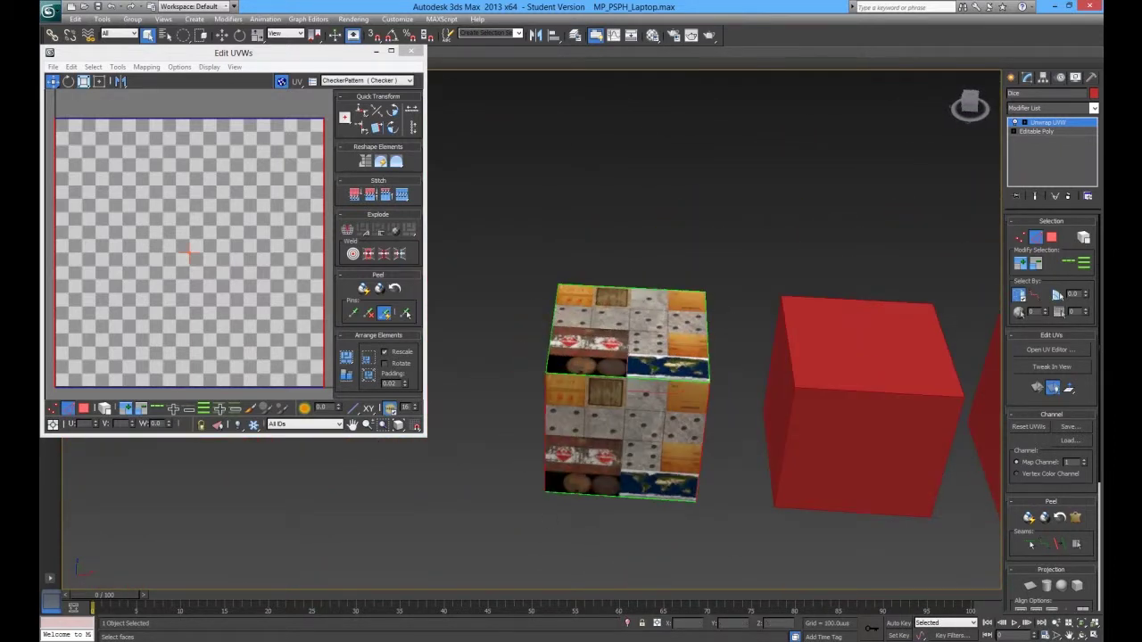
pyautogui.hotkey('alt', 'Tab')
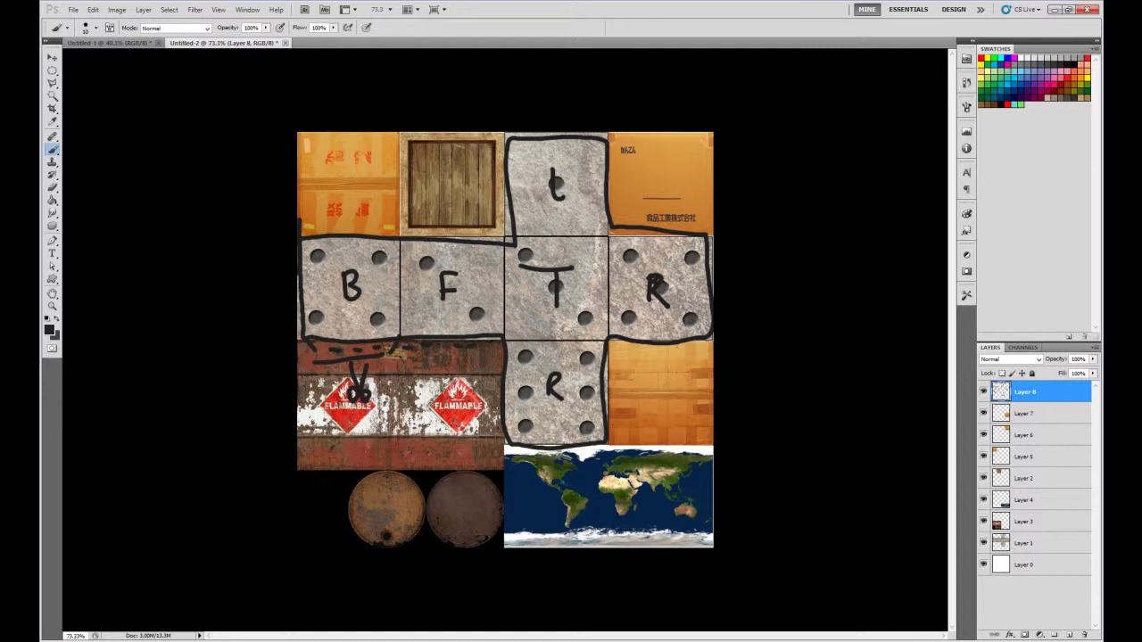
pyautogui.moveTo(246, 639)
pyautogui.click(245, 590)
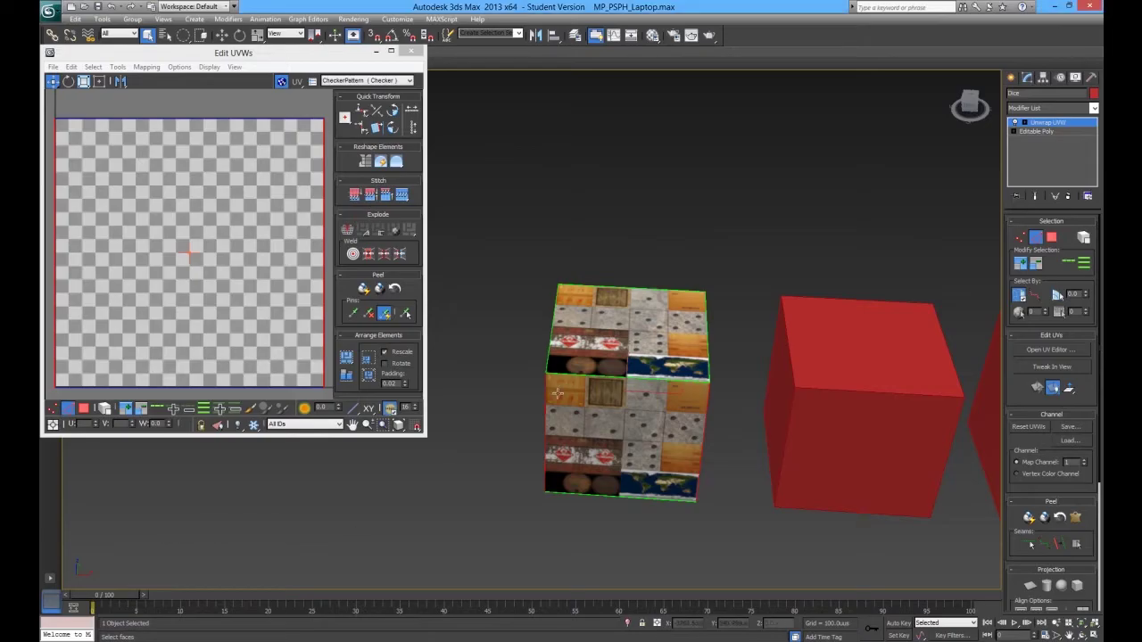
# - Add the cube's bottom-face edges except the front one to the vertical edge selection and apply Reset Peel
pyautogui.keyDown('alt'); pyautogui.moveTo(617, 399); pyautogui.dragTo(635, 361, button='middle'); pyautogui.keyUp('alt')
pyautogui.keyDown('alt'); pyautogui.moveTo(635, 400); pyautogui.dragTo(589, 416, button='middle'); pyautogui.keyUp('alt')
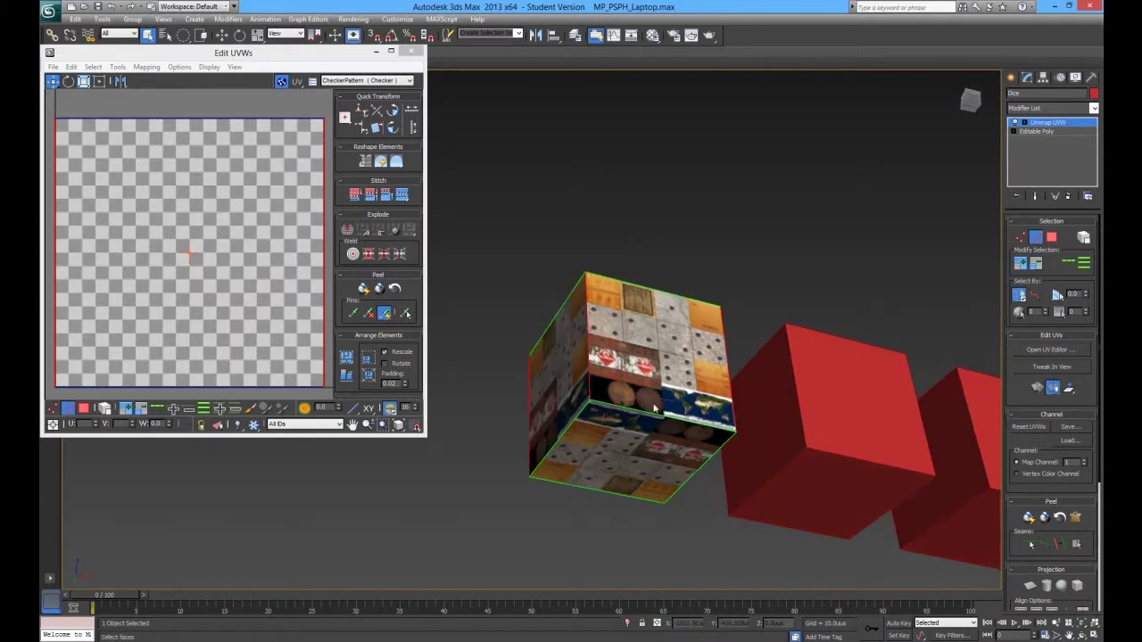
pyautogui.keyDown('alt'); pyautogui.moveTo(627, 426); pyautogui.dragTo(599, 403, button='middle'); pyautogui.keyUp('alt')
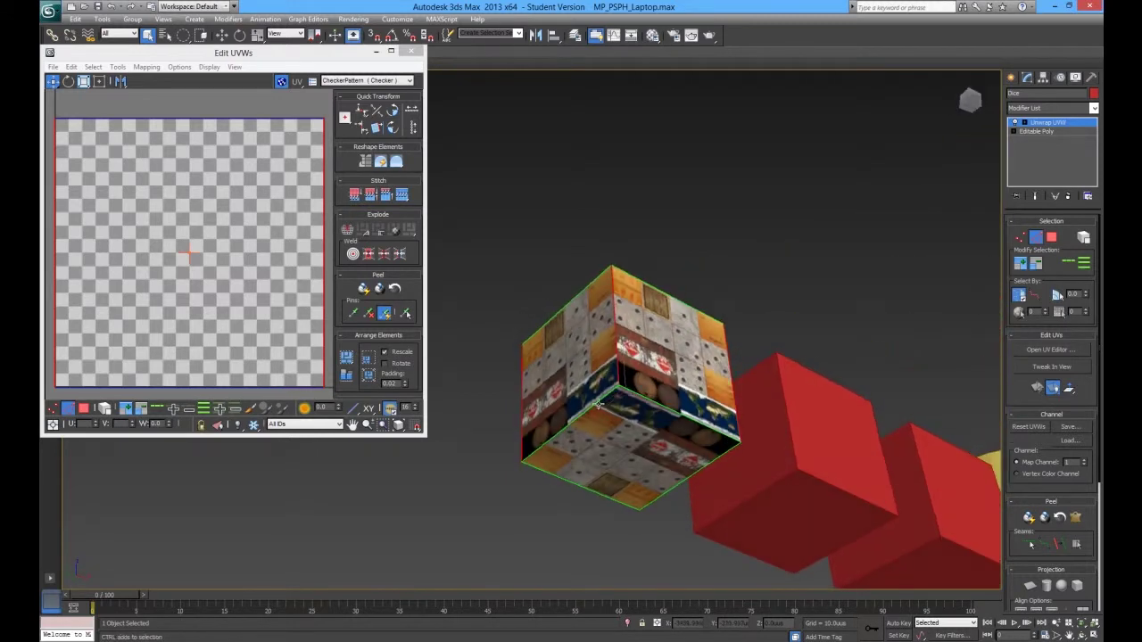
pyautogui.keyDown('ctrl'); pyautogui.click(544, 468); pyautogui.keyUp('ctrl')
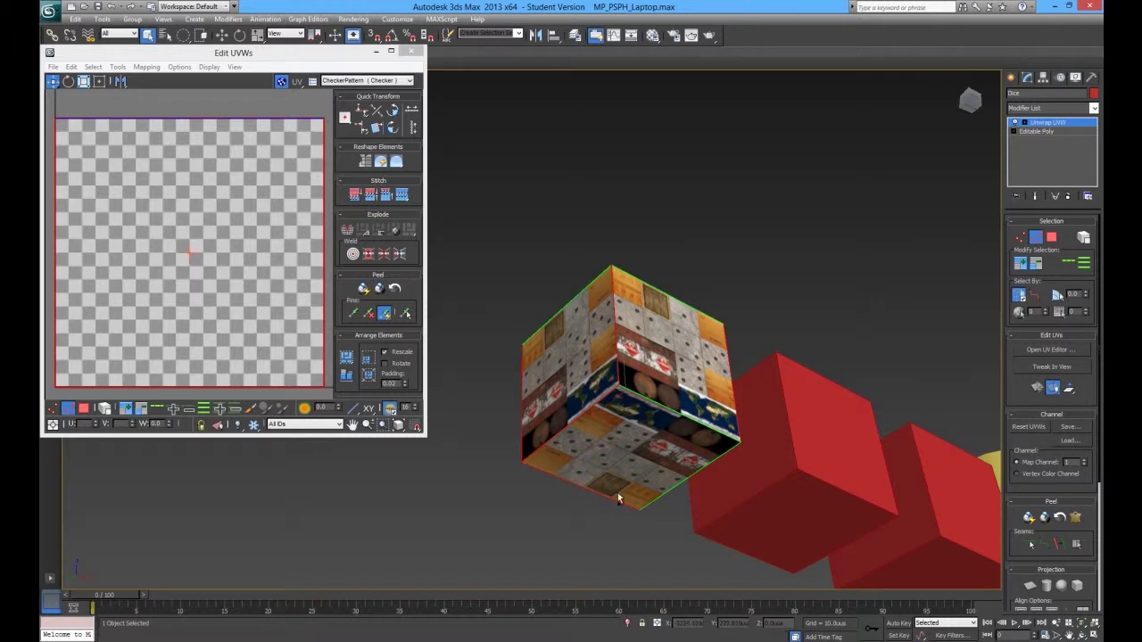
pyautogui.moveTo(679, 483)
pyautogui.keyDown('alt'); pyautogui.mouseDown(button='middle')
pyautogui.moveTo(619, 494)
pyautogui.moveTo(592, 518)
pyautogui.moveTo(609, 538)
pyautogui.moveTo(680, 538)
pyautogui.moveTo(719, 523)
pyautogui.moveTo(663, 480)
pyautogui.mouseUp(button='middle'); pyautogui.keyUp('alt')
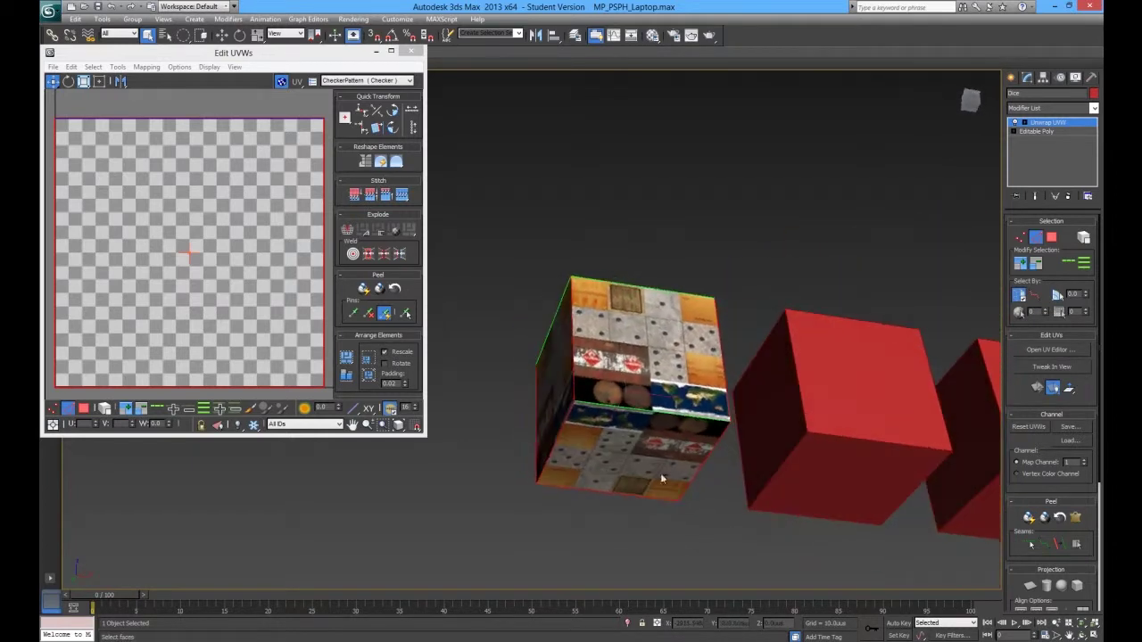
pyautogui.keyDown('alt'); pyautogui.moveTo(619, 412); pyautogui.dragTo(616, 385, button='middle'); pyautogui.keyUp('alt')
pyautogui.click(262, 276)
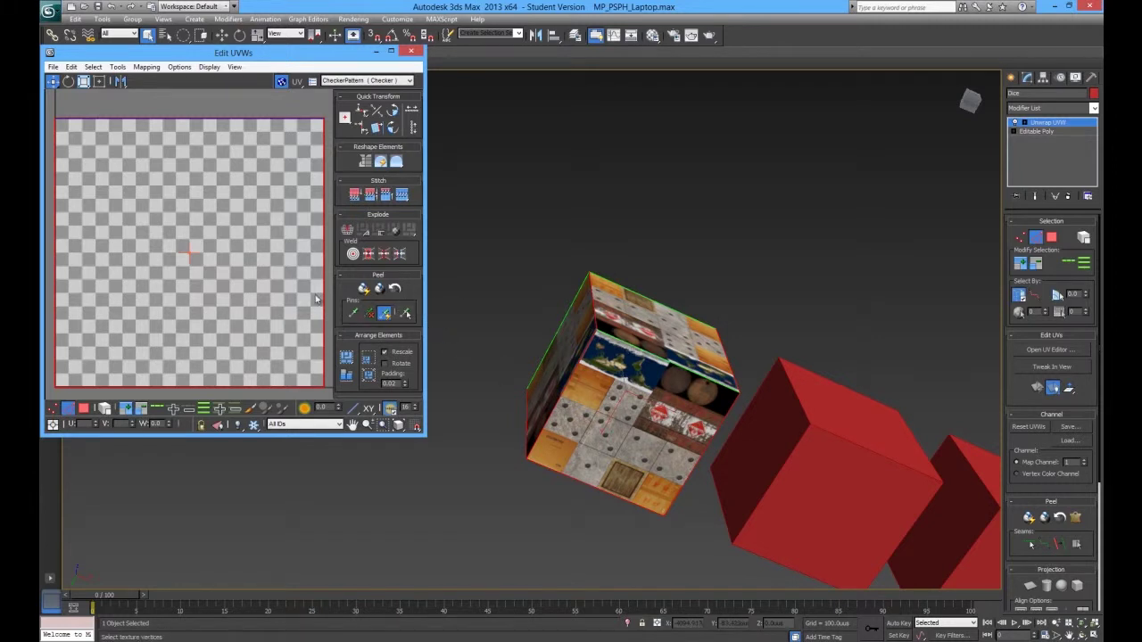
pyautogui.keyDown('alt'); pyautogui.moveTo(651, 446); pyautogui.dragTo(674, 530, button='middle'); pyautogui.keyUp('alt')
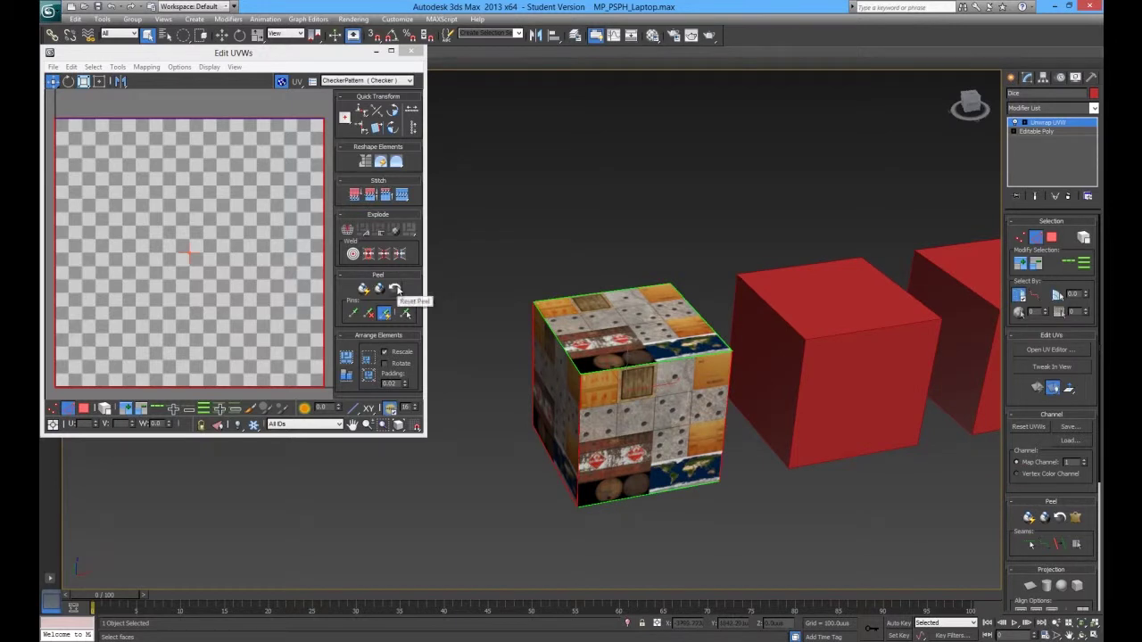
pyautogui.click(396, 288)
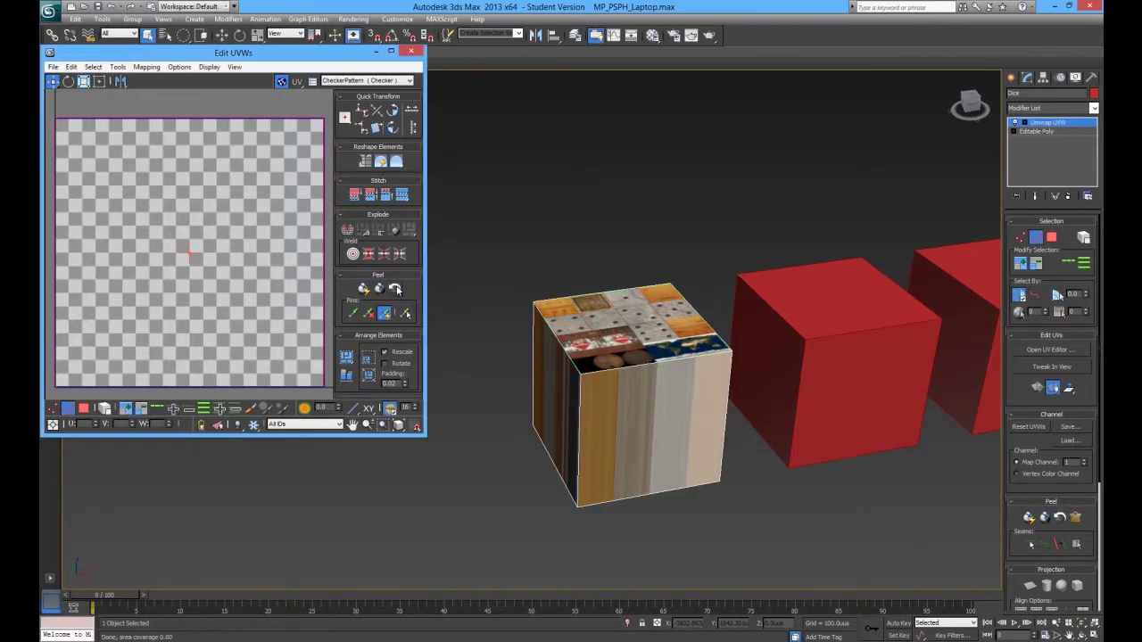
# - Reselect the cube's vertical edges together with the bottom-face edges, leaving the front bottom edge unselected
pyautogui.click(581, 399)
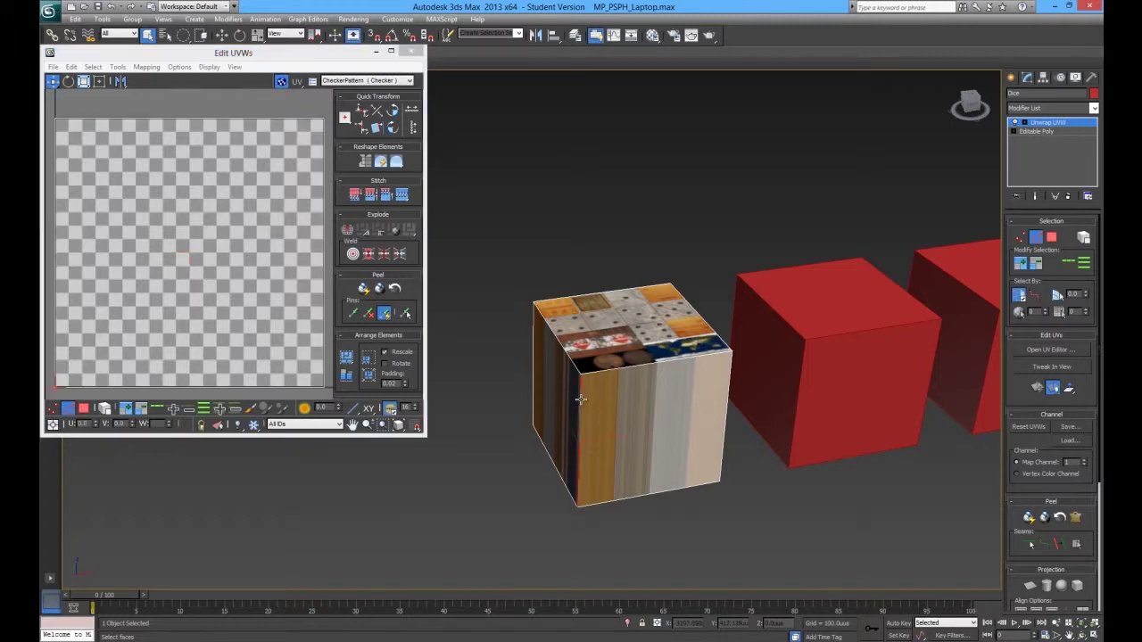
pyautogui.click(730, 388)
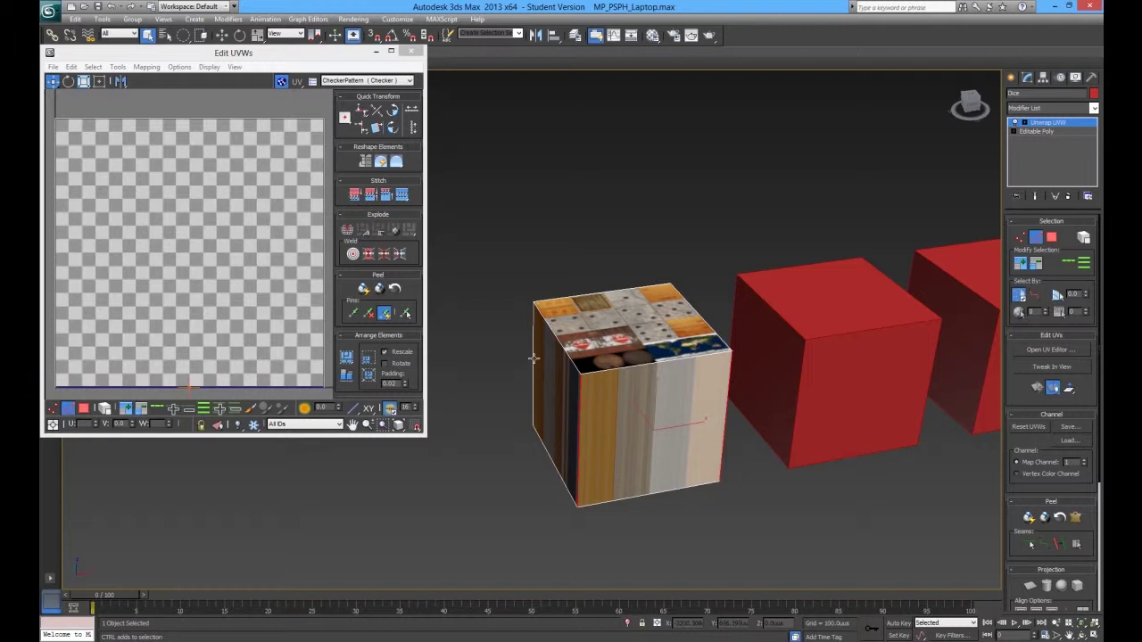
pyautogui.keyDown('ctrl'); pyautogui.click(534, 357); pyautogui.keyUp('ctrl')
pyautogui.scroll(-2, 533, 357)
pyautogui.keyDown('alt'); pyautogui.moveTo(719, 387); pyautogui.dragTo(561, 468, button='middle'); pyautogui.keyUp('alt')
pyautogui.keyDown('ctrl'); pyautogui.click(735, 344); pyautogui.keyUp('ctrl')
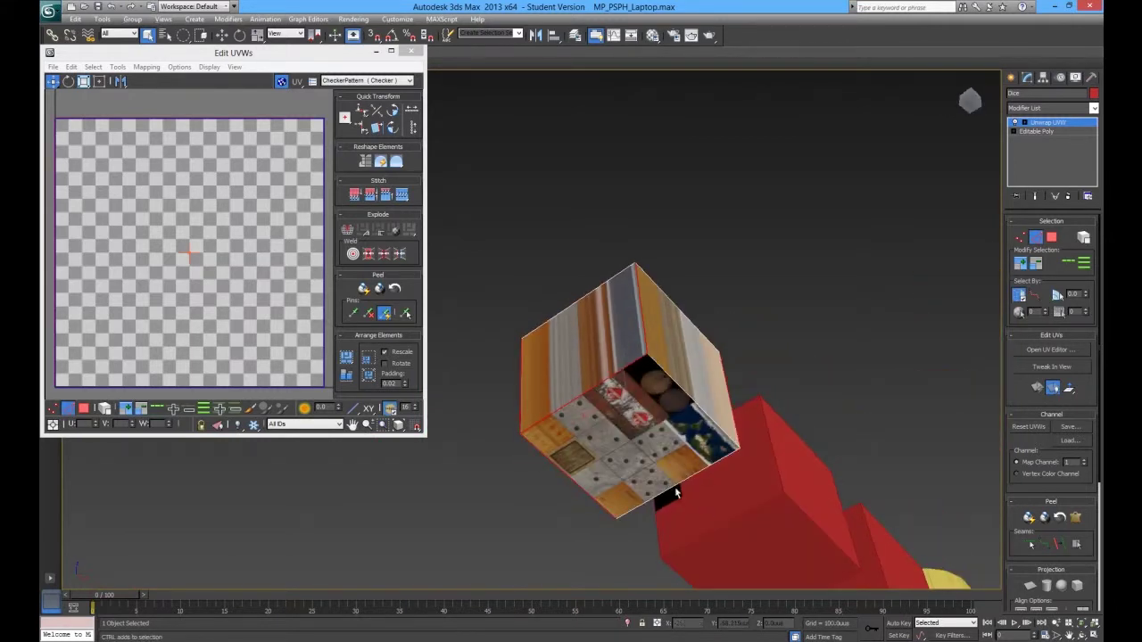
# - Examine the selected seam edges on all sides and the underside of the Dice cube
pyautogui.moveTo(665, 493)
pyautogui.keyDown('alt'); pyautogui.mouseDown(button='middle')
pyautogui.moveTo(625, 492)
pyautogui.moveTo(603, 506)
pyautogui.moveTo(684, 499)
pyautogui.mouseUp(button='middle'); pyautogui.keyUp('alt')
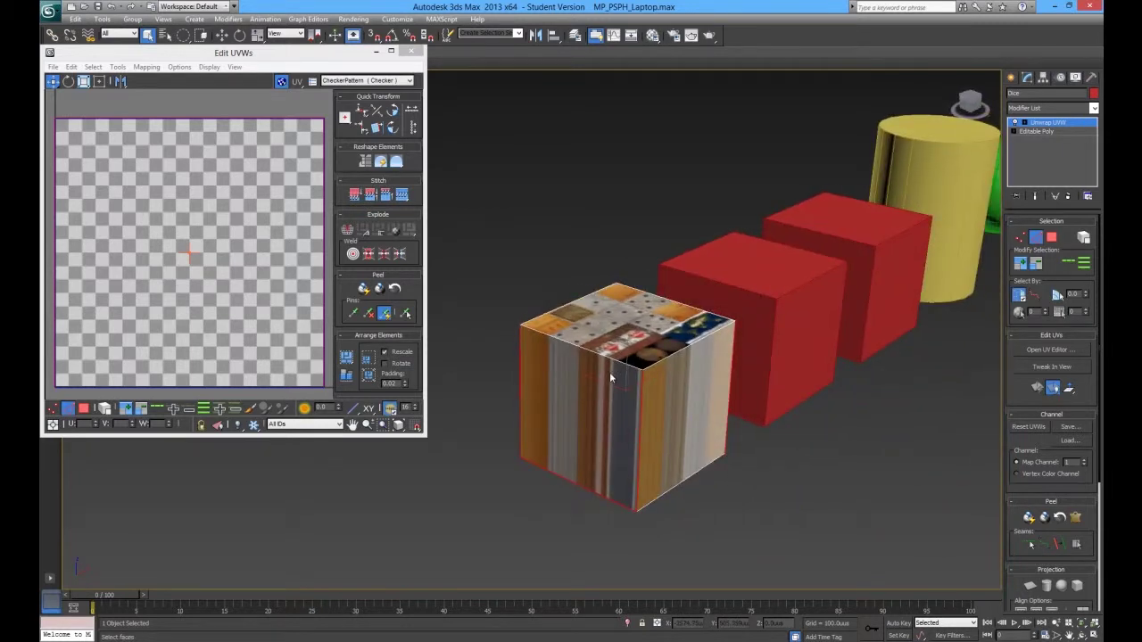
pyautogui.keyDown('alt'); pyautogui.moveTo(700, 413); pyautogui.dragTo(592, 395, button='middle'); pyautogui.keyUp('alt')
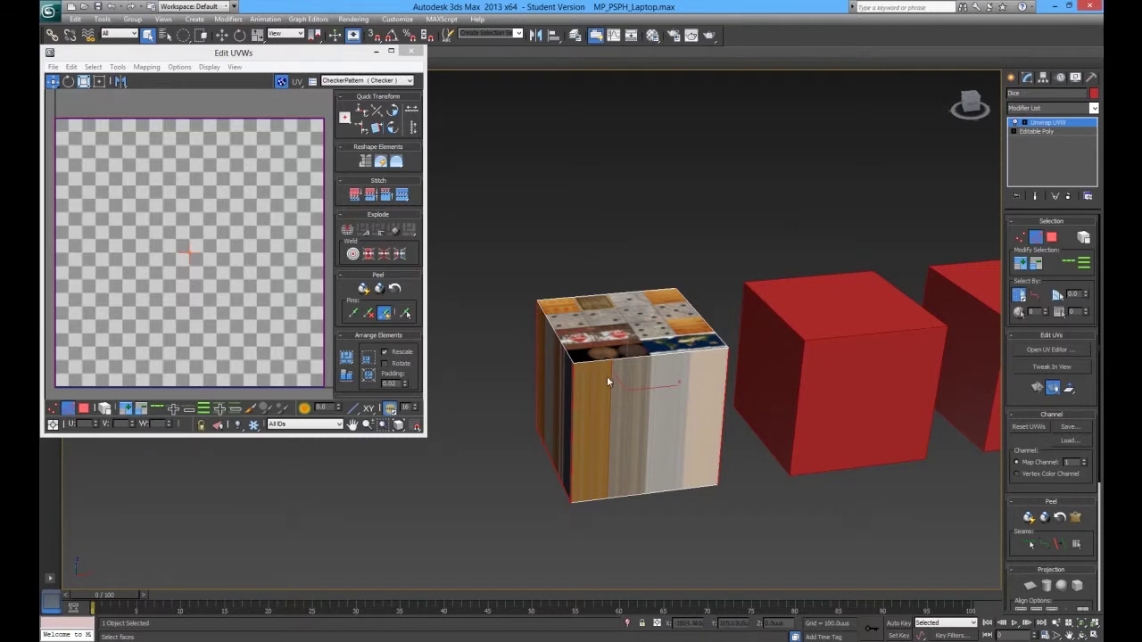
pyautogui.keyDown('alt'); pyautogui.moveTo(607, 382); pyautogui.dragTo(701, 365, button='middle'); pyautogui.keyUp('alt')
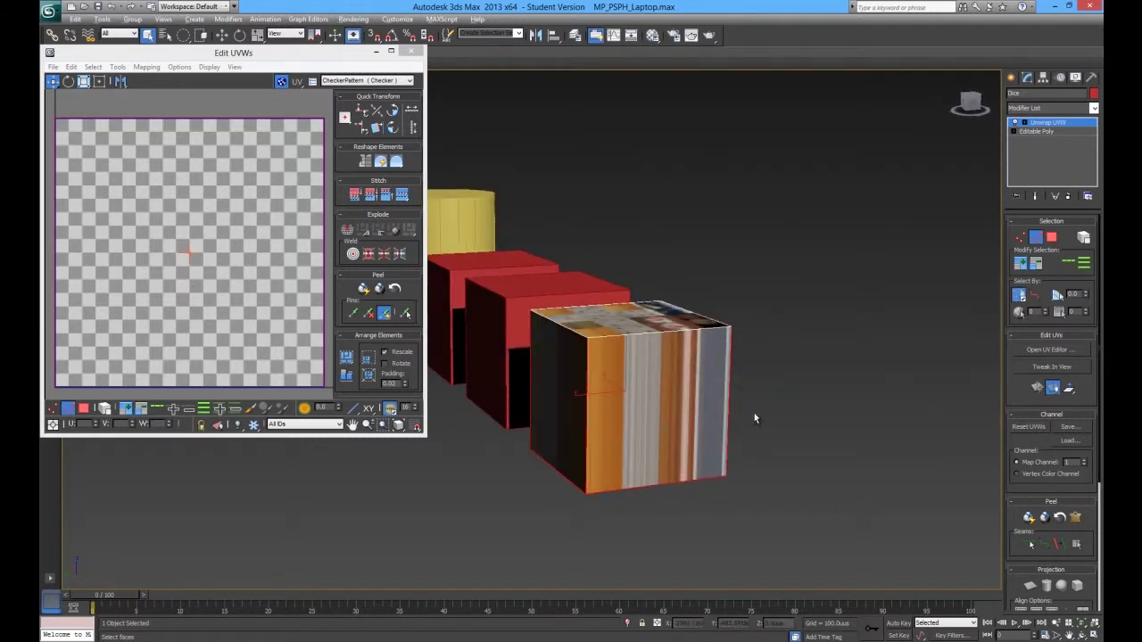
pyautogui.keyDown('alt'); pyautogui.moveTo(754, 417); pyautogui.dragTo(542, 465, button='middle'); pyautogui.keyUp('alt')
pyautogui.keyDown('alt'); pyautogui.moveTo(706, 406); pyautogui.dragTo(660, 405, button='middle'); pyautogui.keyUp('alt')
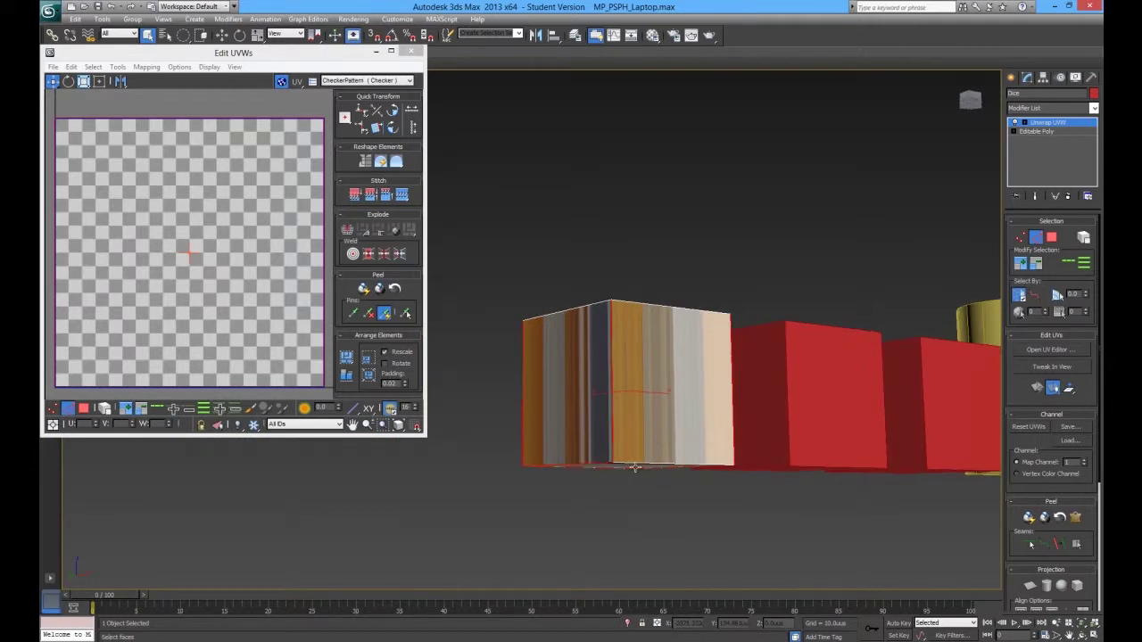
pyautogui.keyDown('alt'); pyautogui.moveTo(635, 467); pyautogui.dragTo(646, 478, button='middle'); pyautogui.keyUp('alt')
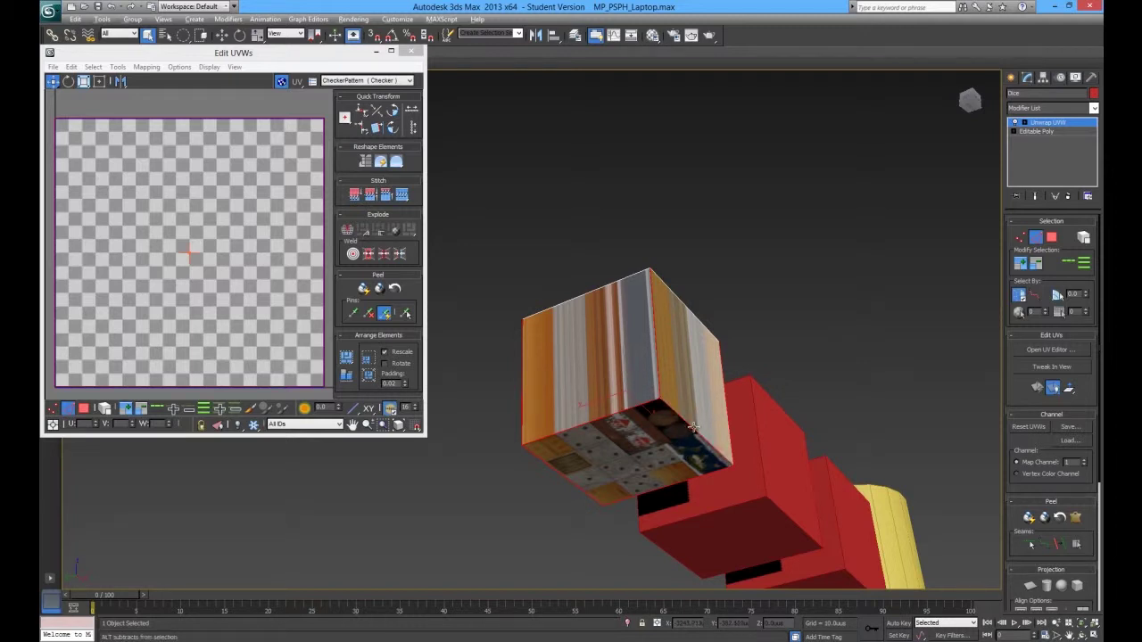
pyautogui.keyDown('alt'); pyautogui.moveTo(639, 455); pyautogui.dragTo(682, 473, button='middle'); pyautogui.keyUp('alt')
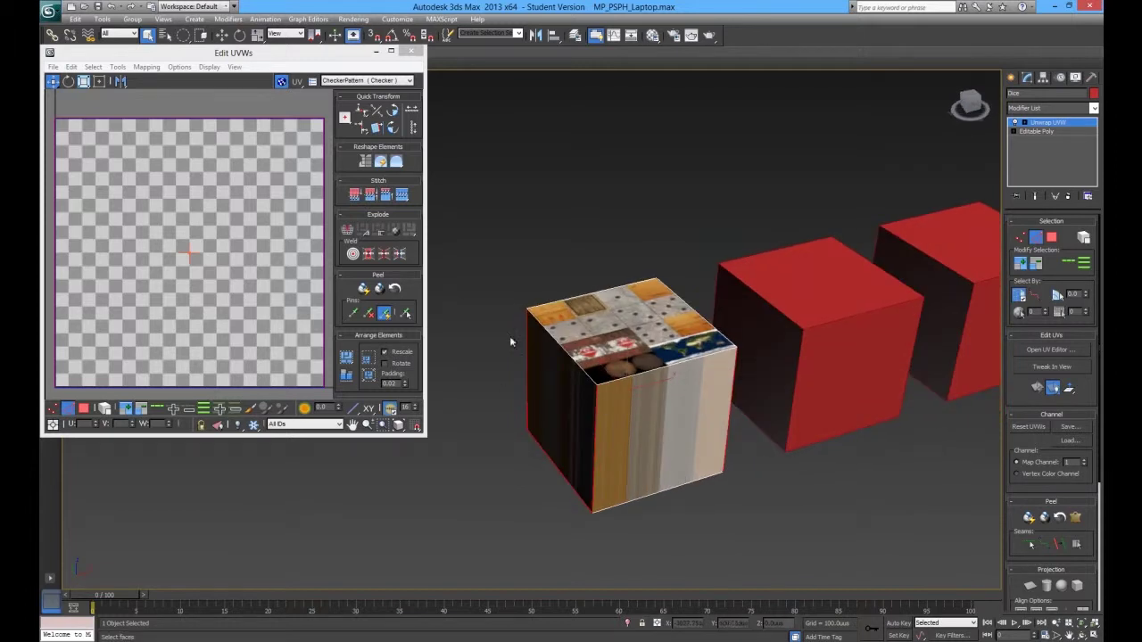
# - Convert the Dice cube's selected edges to peel seams, briefly enabling seam editing to check them
pyautogui.click(1060, 545)
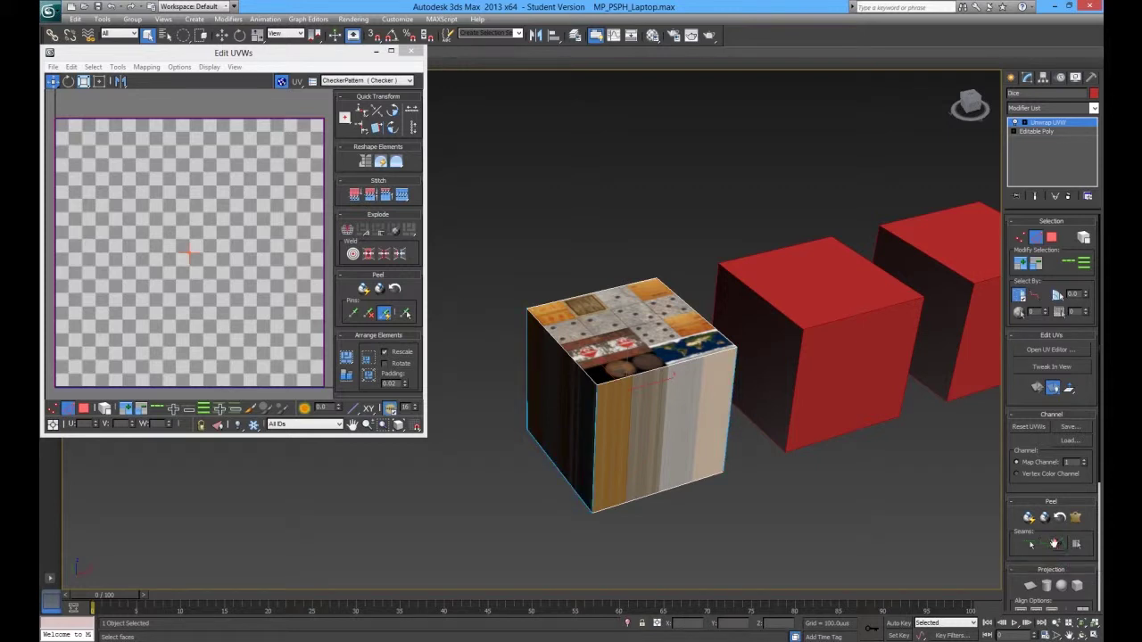
pyautogui.keyDown('alt'); pyautogui.moveTo(580, 413); pyautogui.dragTo(598, 403, button='middle'); pyautogui.keyUp('alt')
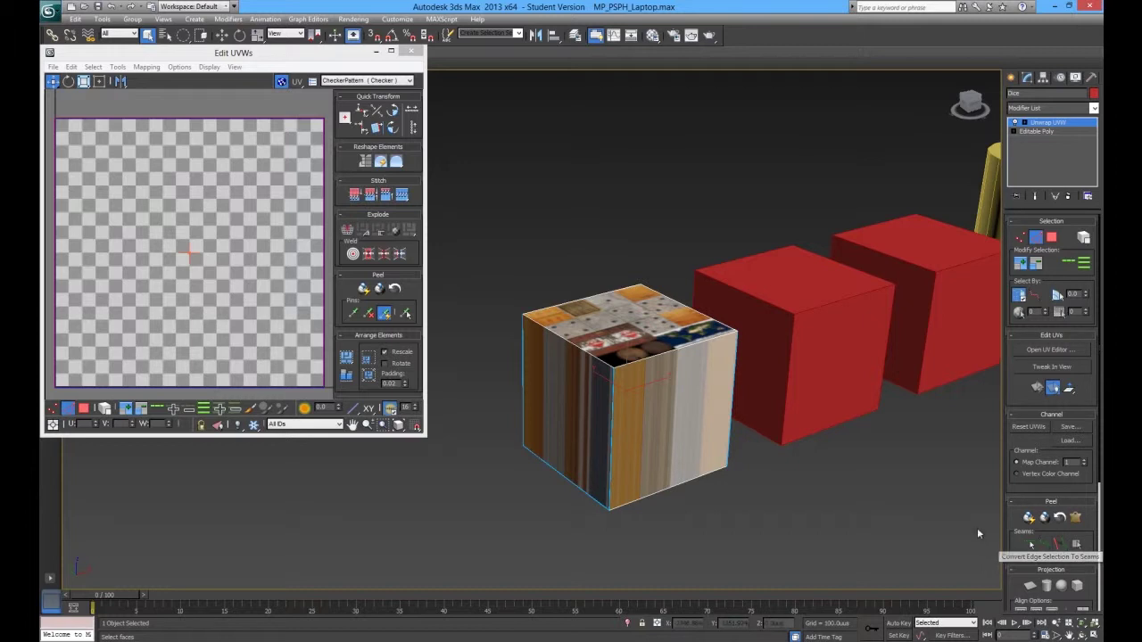
pyautogui.click(1029, 544)
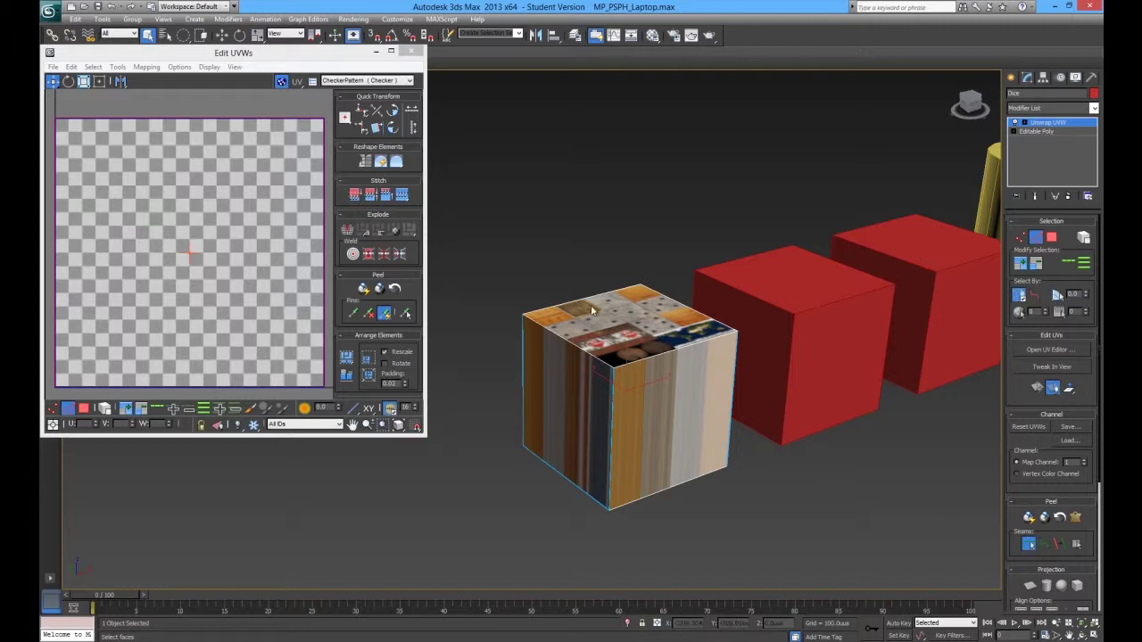
pyautogui.click(670, 351)
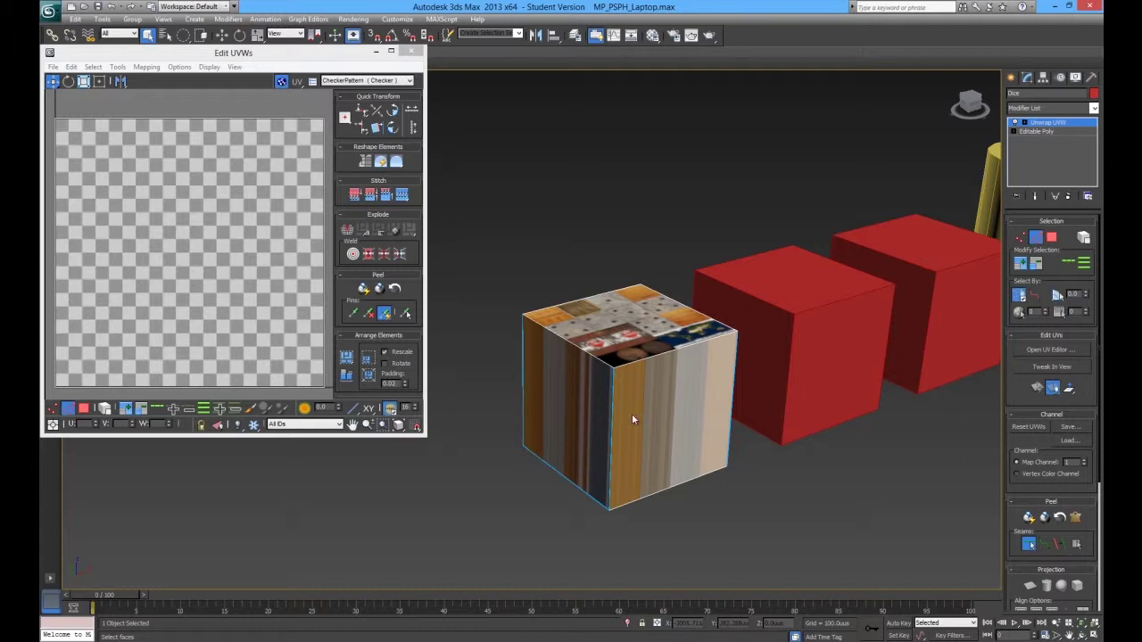
pyautogui.click(1031, 544)
pyautogui.keyDown('alt'); pyautogui.moveTo(666, 414); pyautogui.dragTo(623, 406, button='middle'); pyautogui.keyUp('alt')
# - Peel the Dice cube along its seams with Peel Mode into one connected cross of UV faces
pyautogui.click(174, 312)
pyautogui.scroll(-6, 163, 273)
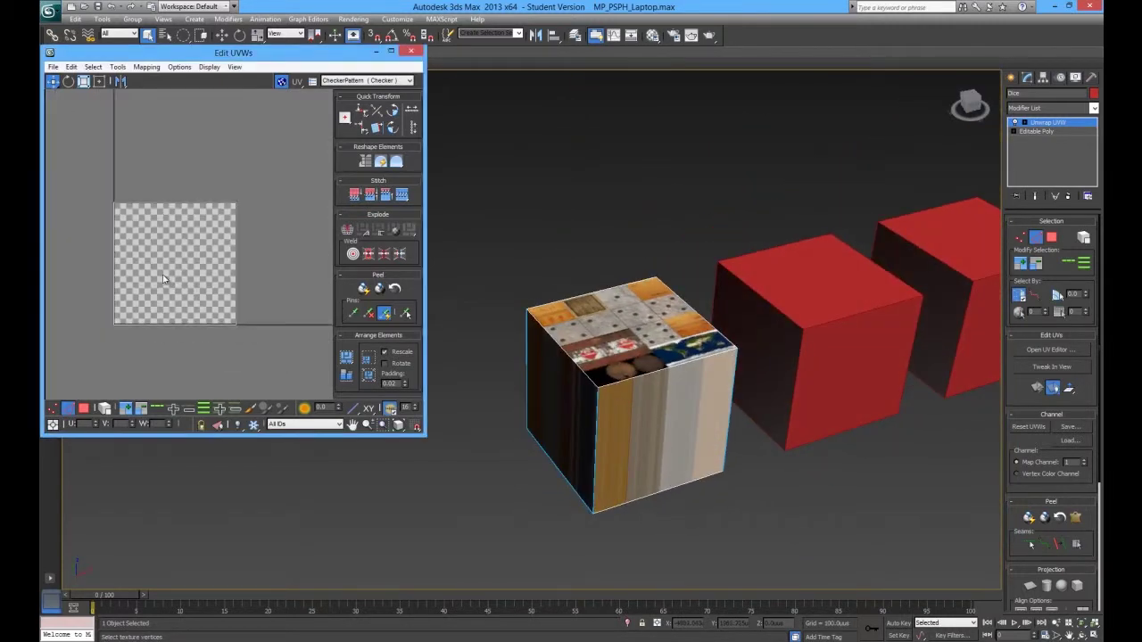
pyautogui.scroll(2, 236, 291)
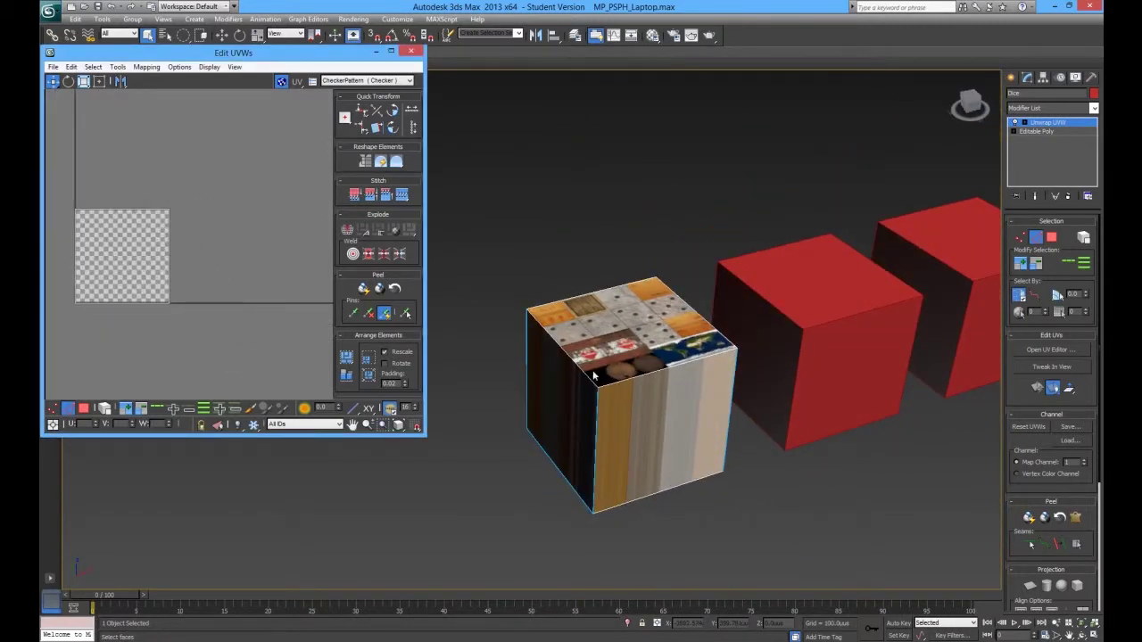
pyautogui.moveTo(216, 278); pyautogui.dragTo(253, 288, button='middle')
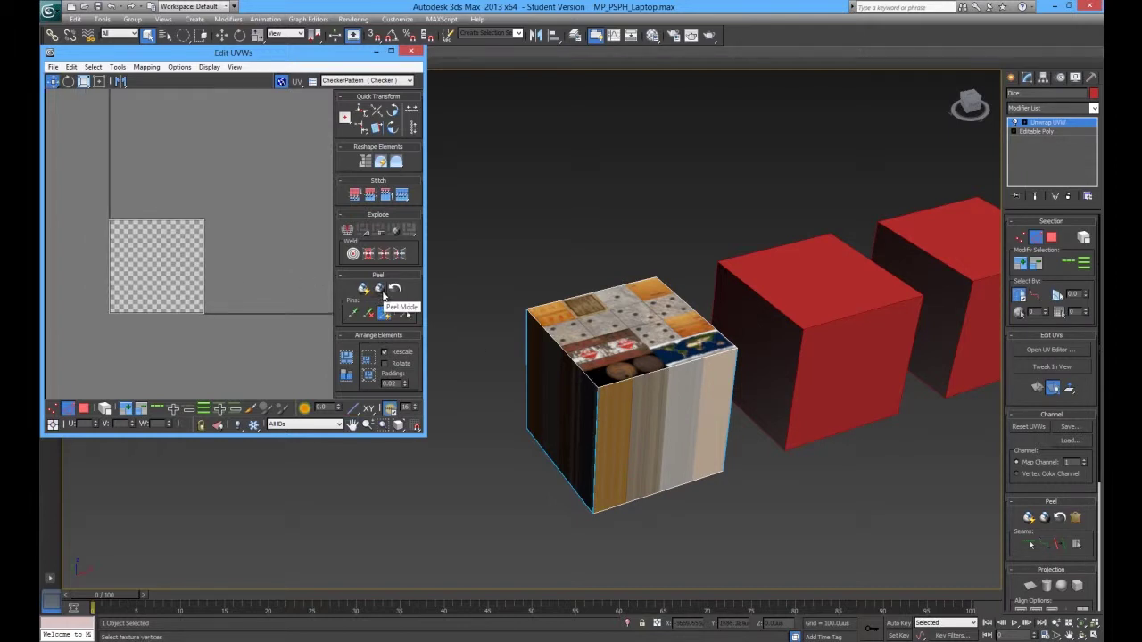
pyautogui.click(380, 289)
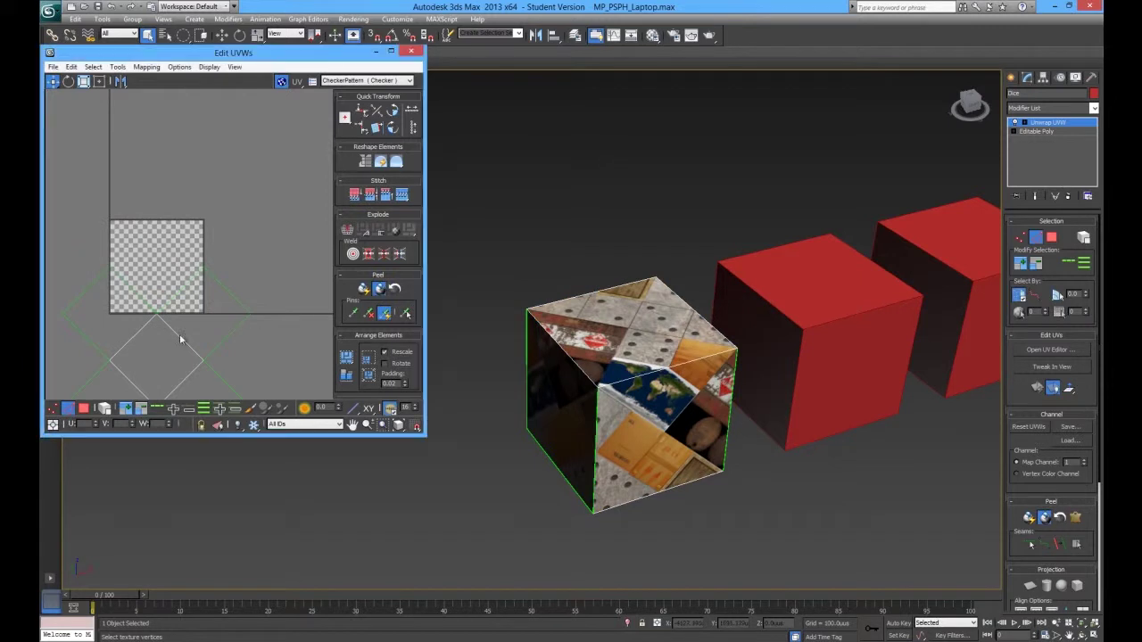
pyautogui.scroll(-1, 205, 299)
pyautogui.moveTo(232, 325); pyautogui.dragTo(237, 218, button='middle')
pyautogui.moveTo(159, 226); pyautogui.dragTo(175, 251, button='middle')
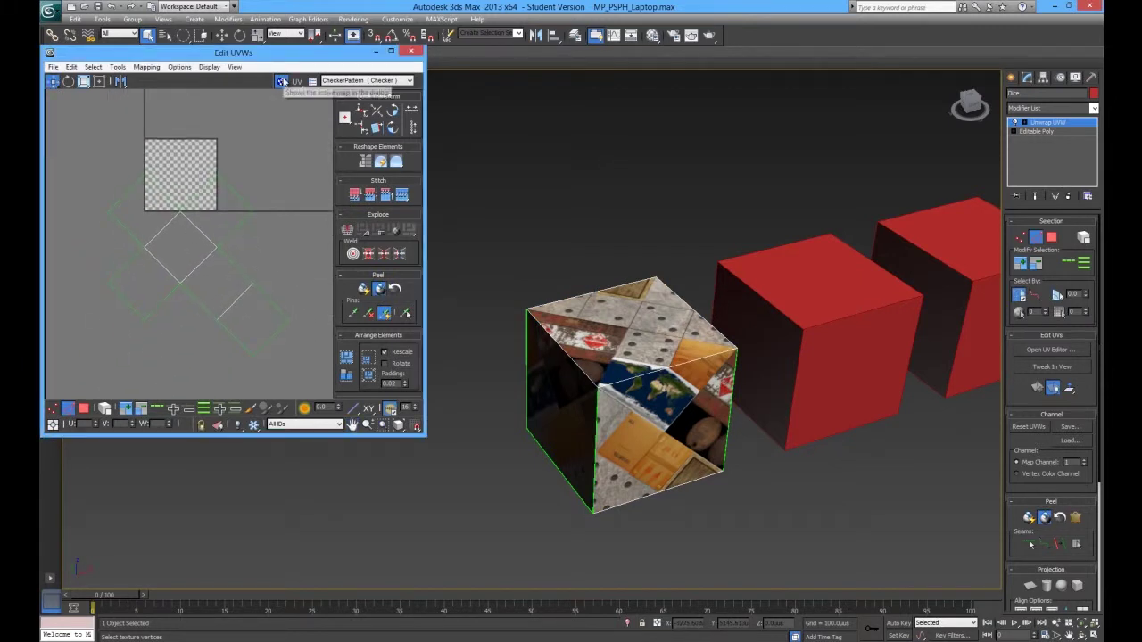
# - Hide the checker background in the UV editor and compare the peeled cross with the lettered tile layout in Photoshop
pyautogui.click(281, 81)
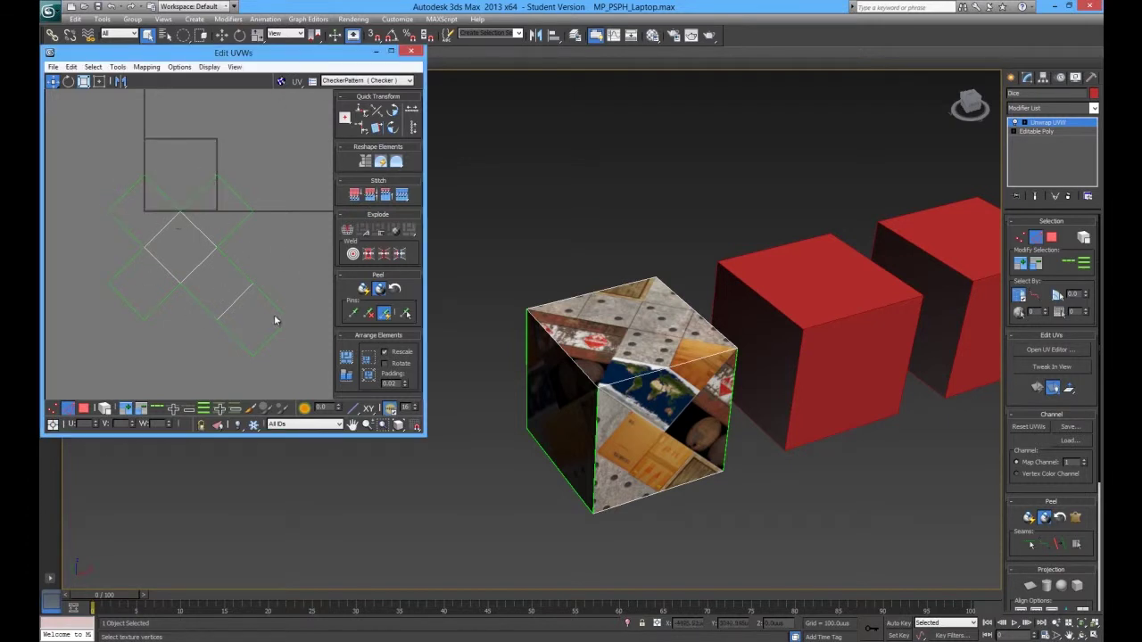
pyautogui.hotkey('alt', 'Tab')
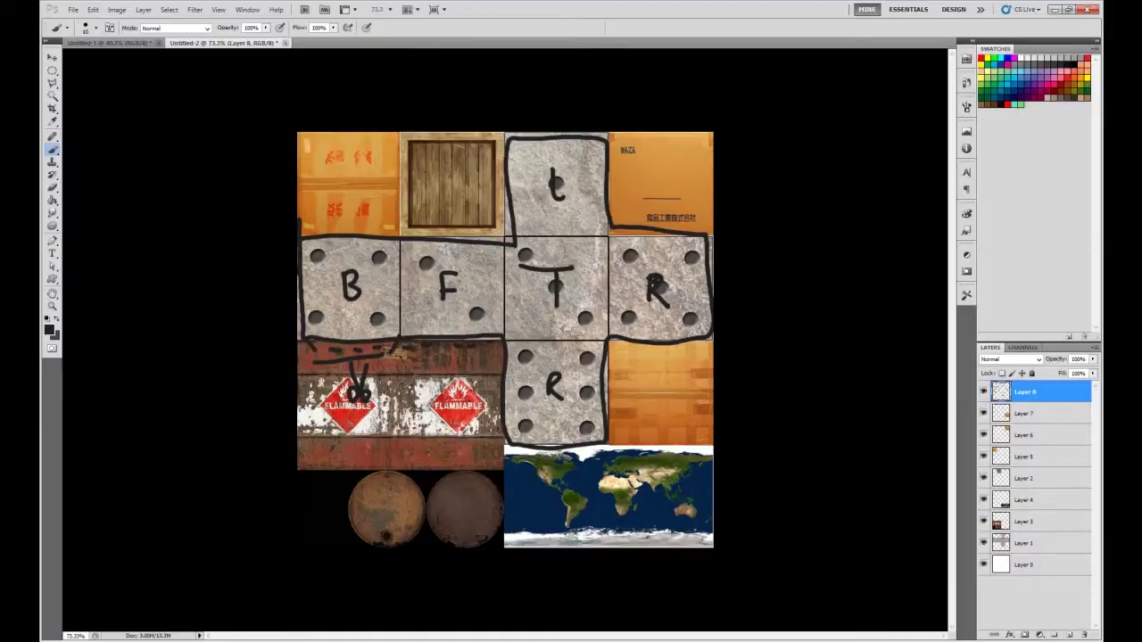
pyautogui.hotkey('alt', 'Tab')
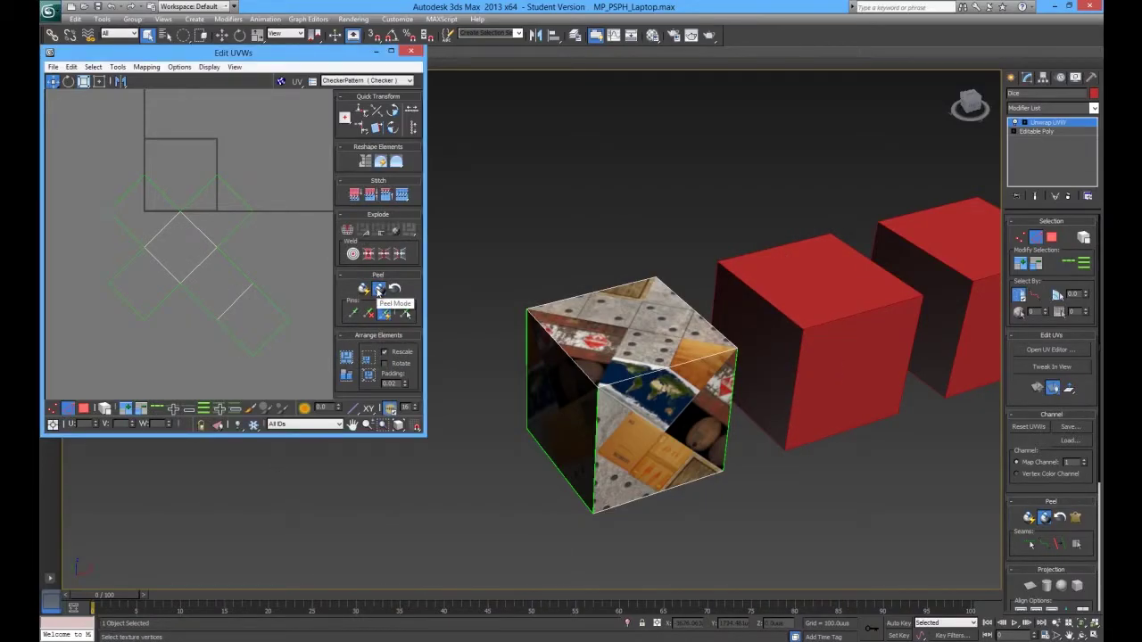
# - Select the cross's centre face and try moving it around while Peel Mode is active
pyautogui.rightClick(171, 243)
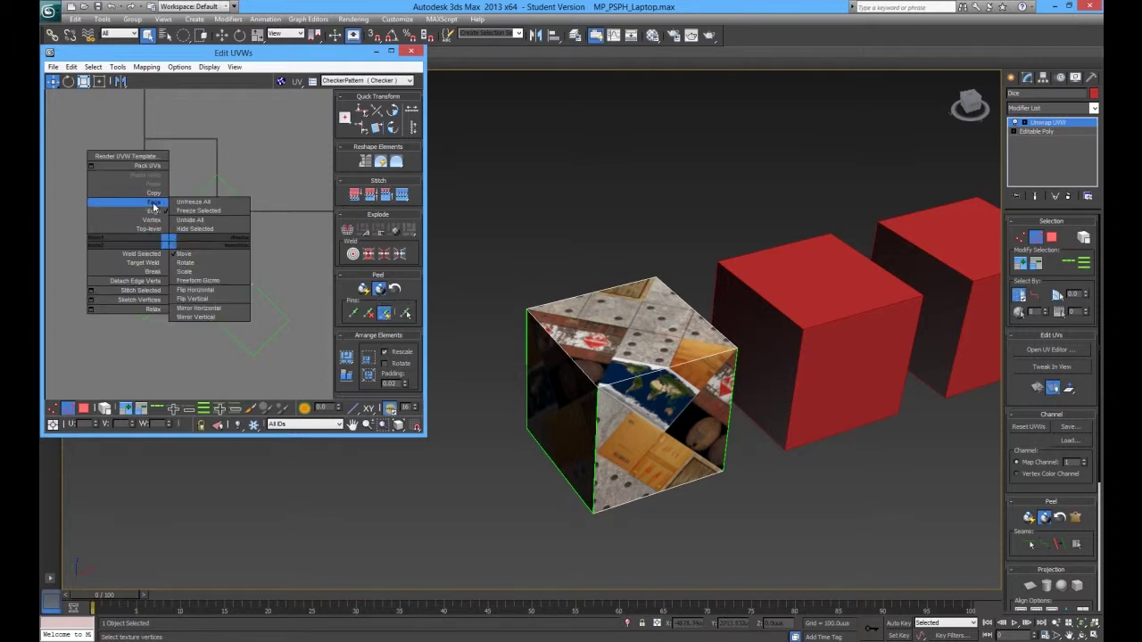
pyautogui.click(154, 205)
pyautogui.moveTo(173, 247); pyautogui.dragTo(219, 239)
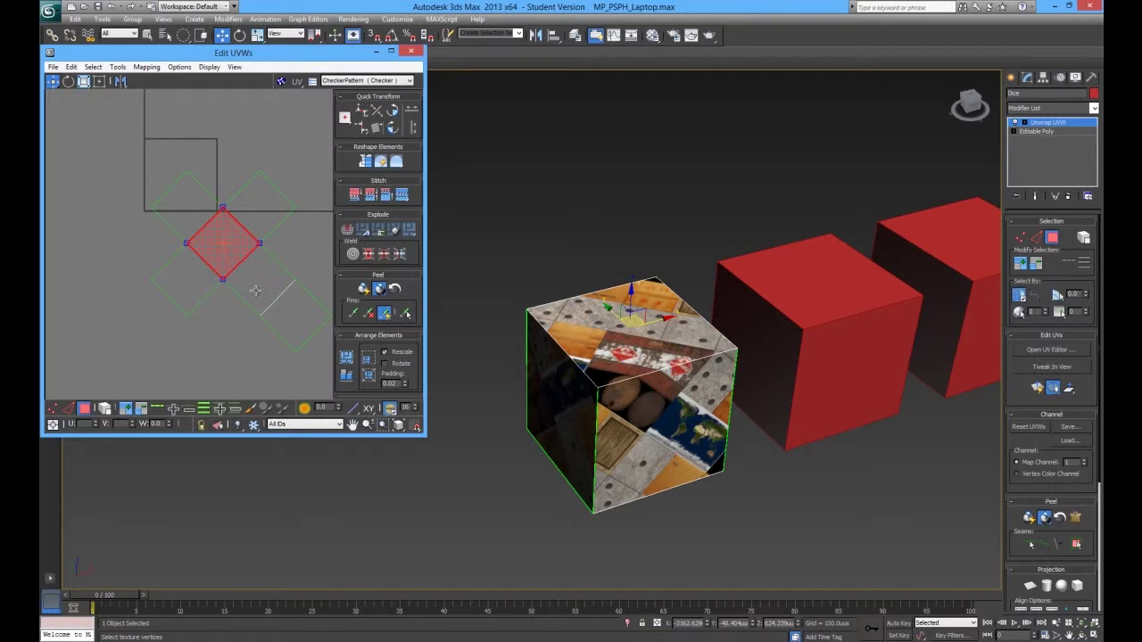
pyautogui.moveTo(236, 259); pyautogui.dragTo(222, 271)
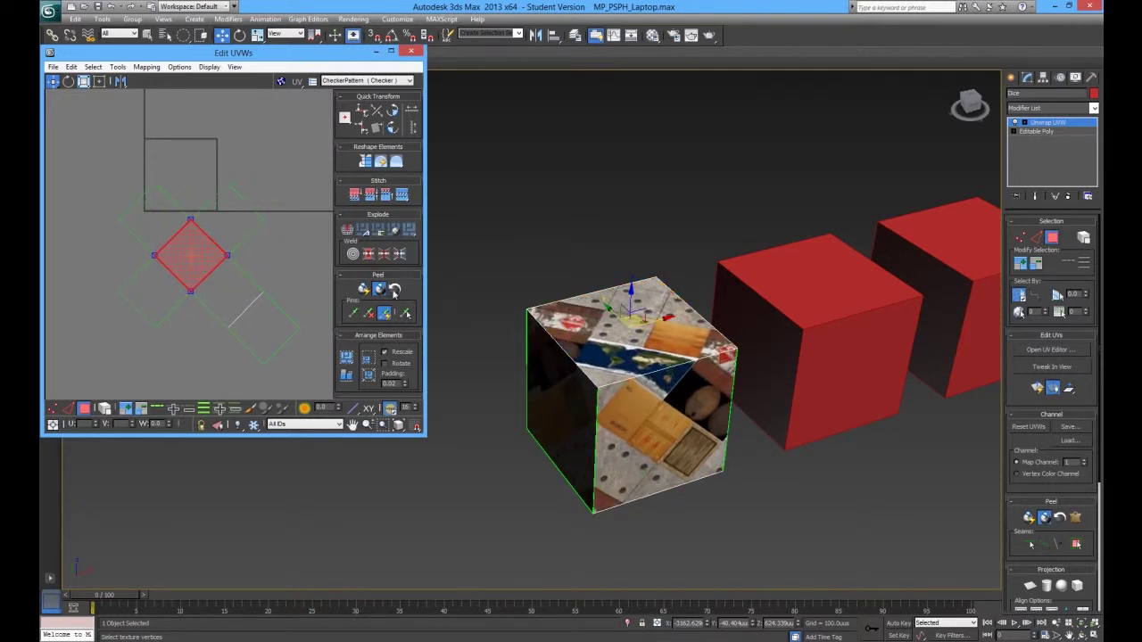
# - Turn off Peel Mode and the automatic pinning of moved vertices, leaving the cross's faces deselected
pyautogui.click(381, 290)
pyautogui.click(383, 314)
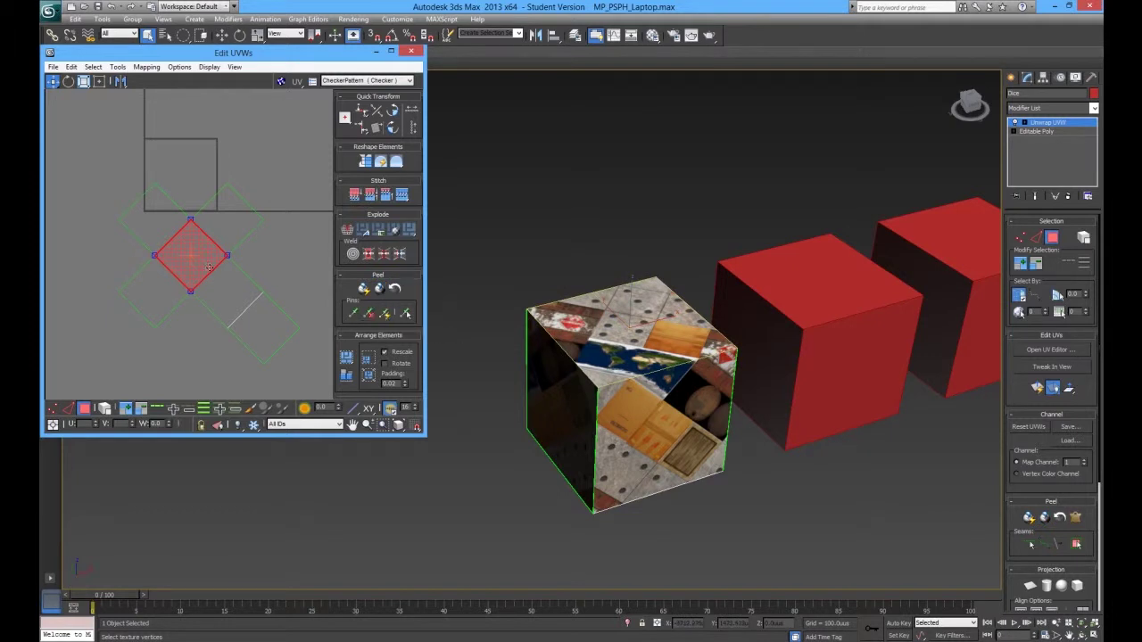
pyautogui.click(255, 253)
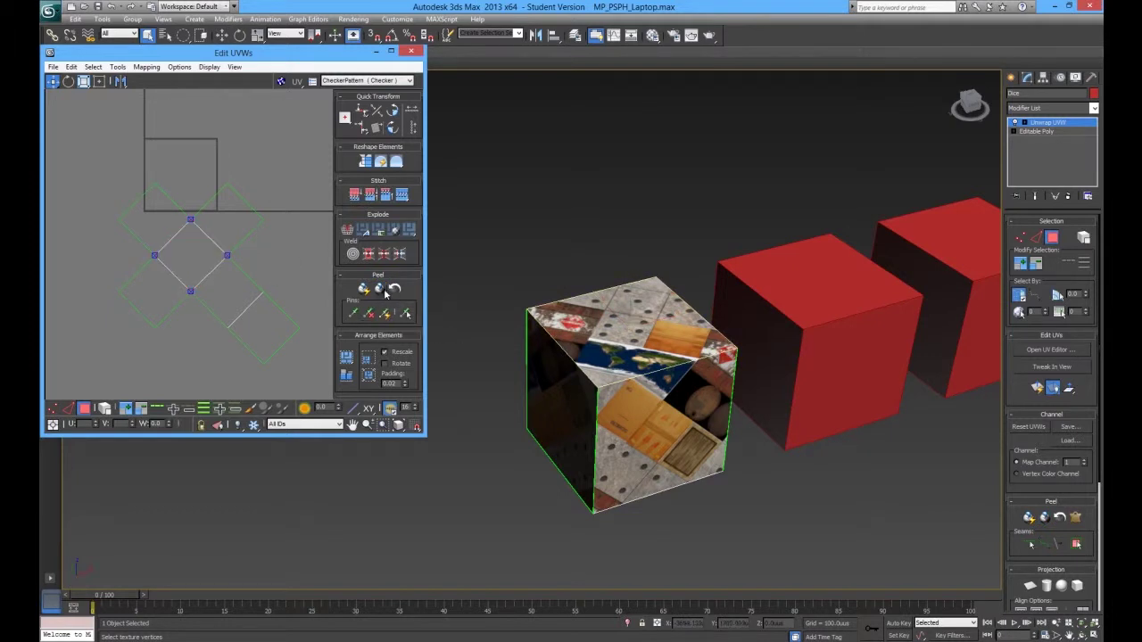
pyautogui.moveTo(277, 316); pyautogui.dragTo(292, 341)
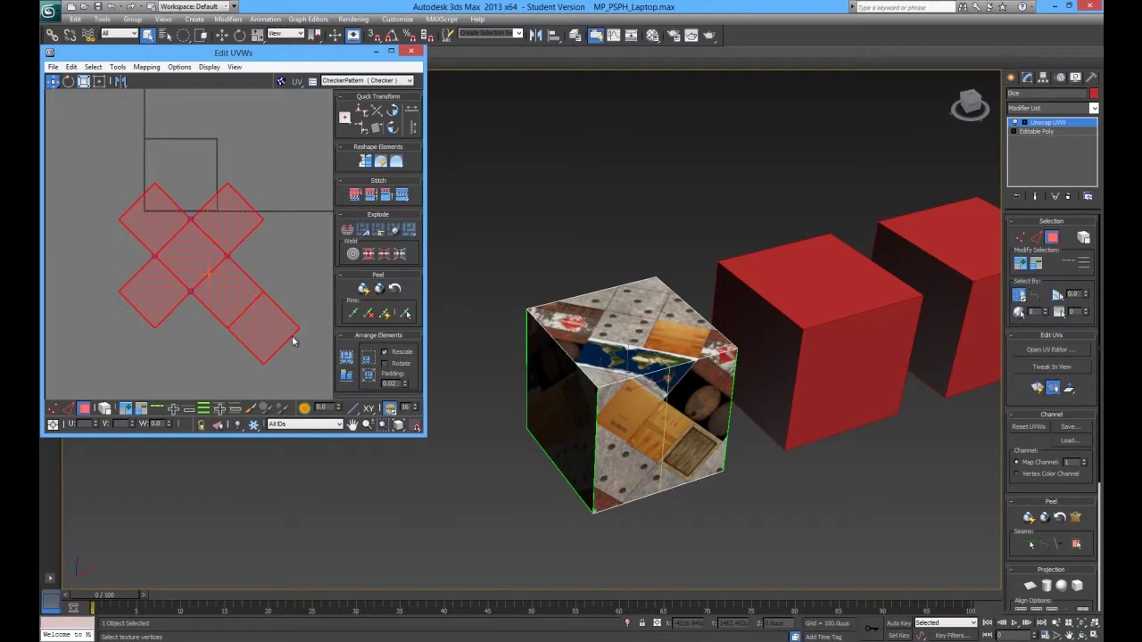
pyautogui.click(269, 246)
# - Switch to UV vertex selection and clear the pins from the centre face's corners with Peel Mode off
pyautogui.rightClick(198, 228)
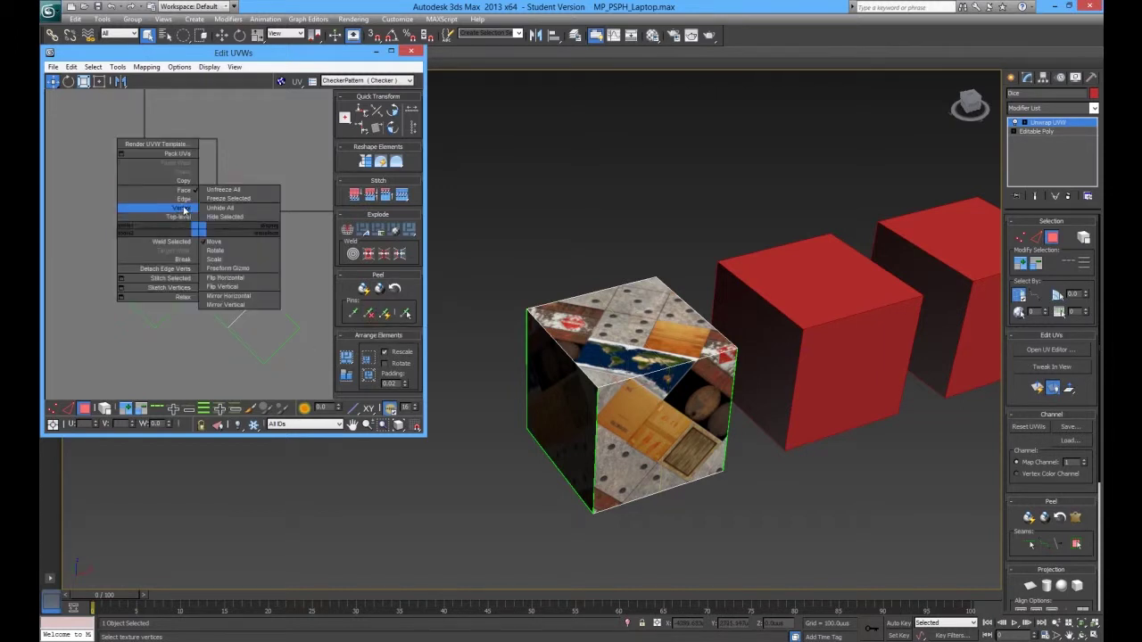
pyautogui.click(184, 209)
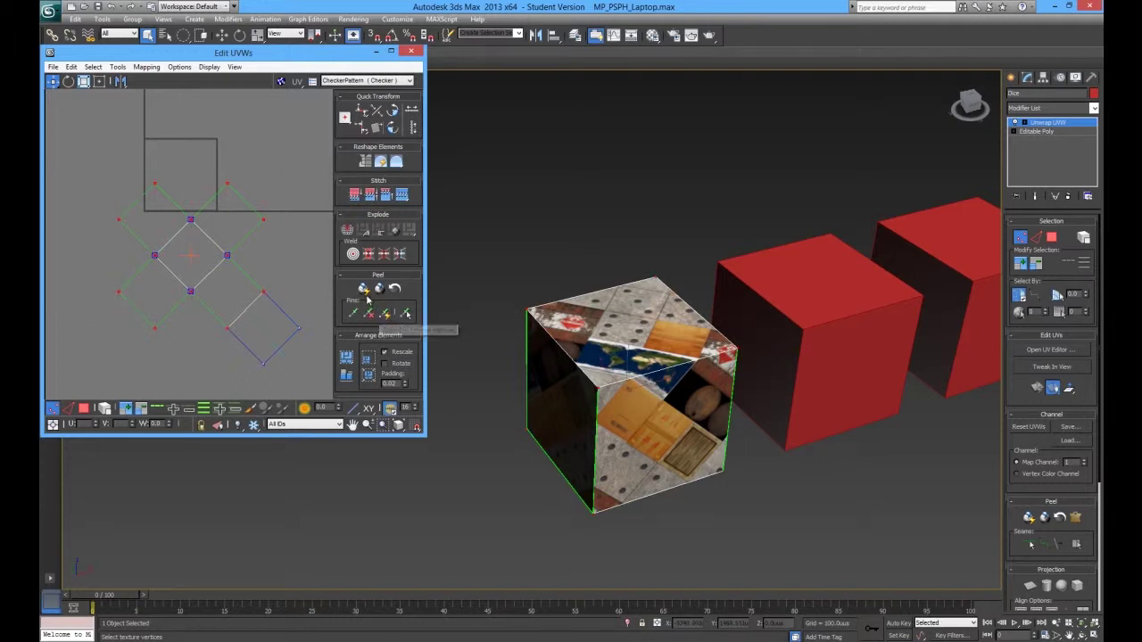
pyautogui.click(379, 291)
pyautogui.click(379, 291)
pyautogui.click(282, 277)
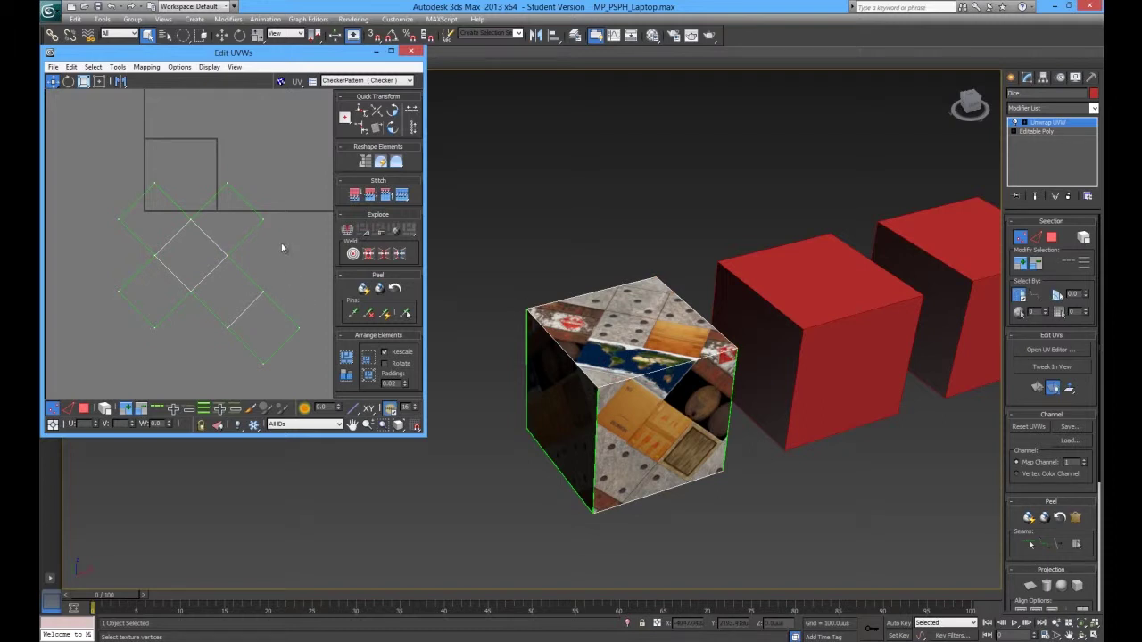
# - Select all of the cross's vertices and rotate it upright with angle snap, its two-tile arm extending to the left
pyautogui.moveTo(196, 262); pyautogui.dragTo(307, 385)
pyautogui.press('e')
pyautogui.moveTo(191, 221); pyautogui.dragTo(273, 313)
pyautogui.hotkey('ctrl', 'z')
pyautogui.click(391, 34)
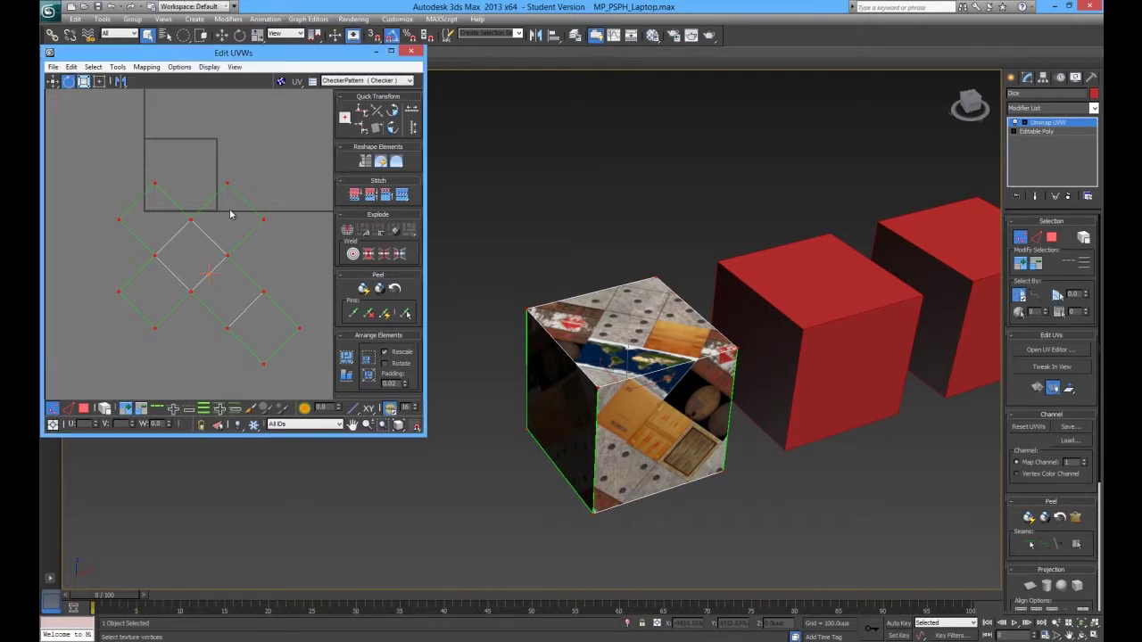
pyautogui.moveTo(192, 218); pyautogui.dragTo(262, 301)
pyautogui.press('s')
pyautogui.press('w')
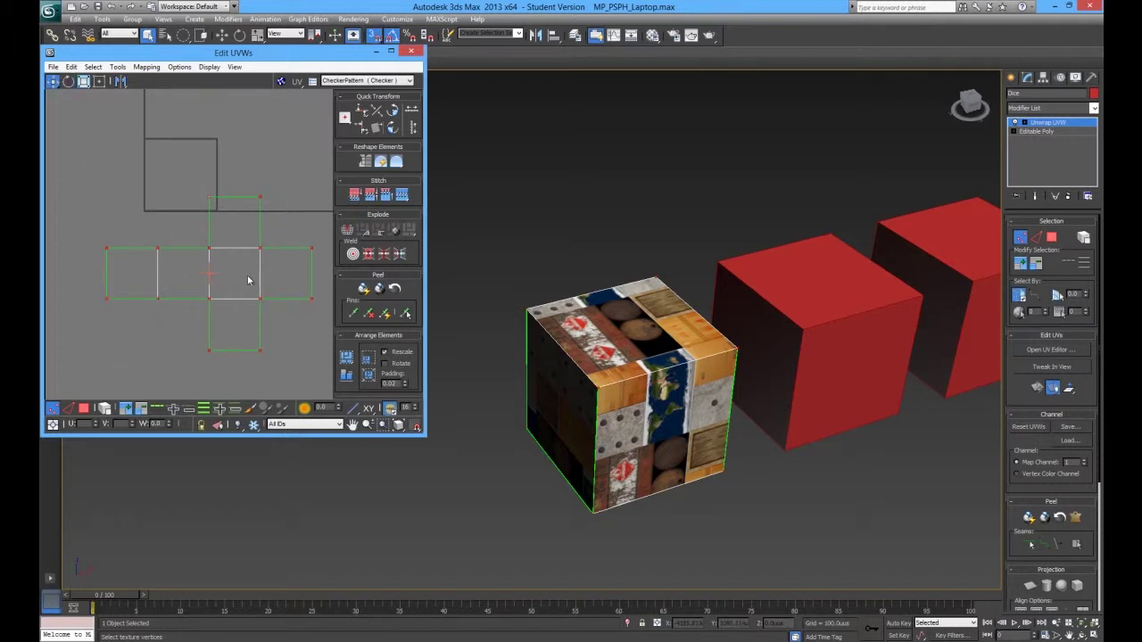
# - Move the cross over the UV tile and display the MP_Demo_Peel.tga map as the editor background
pyautogui.moveTo(256, 297); pyautogui.dragTo(223, 198)
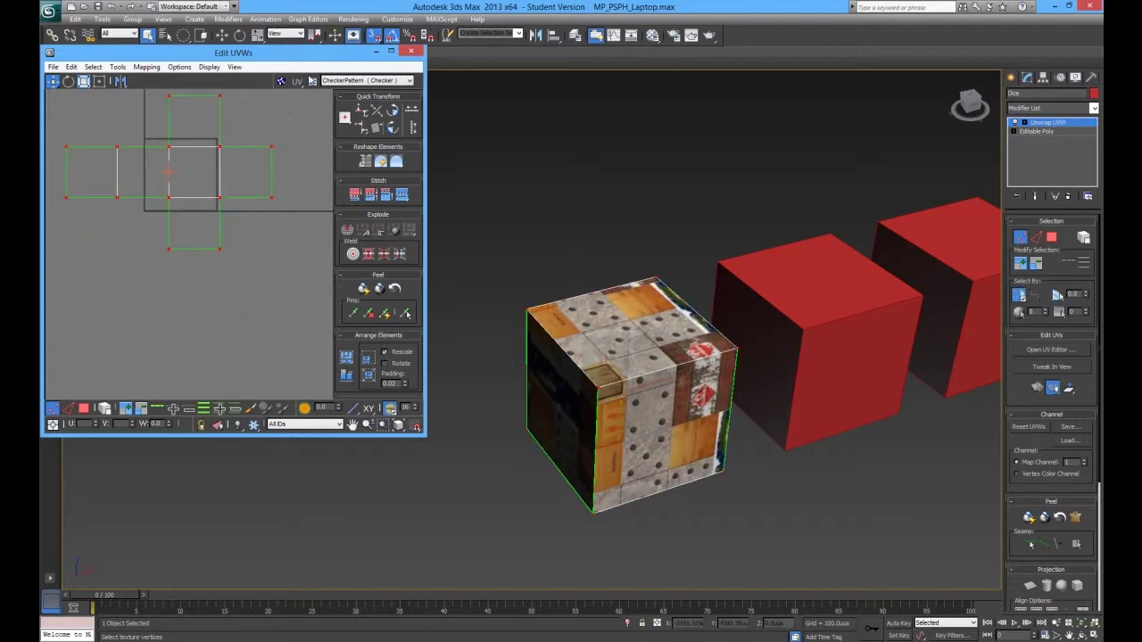
pyautogui.click(332, 81)
pyautogui.click(350, 103)
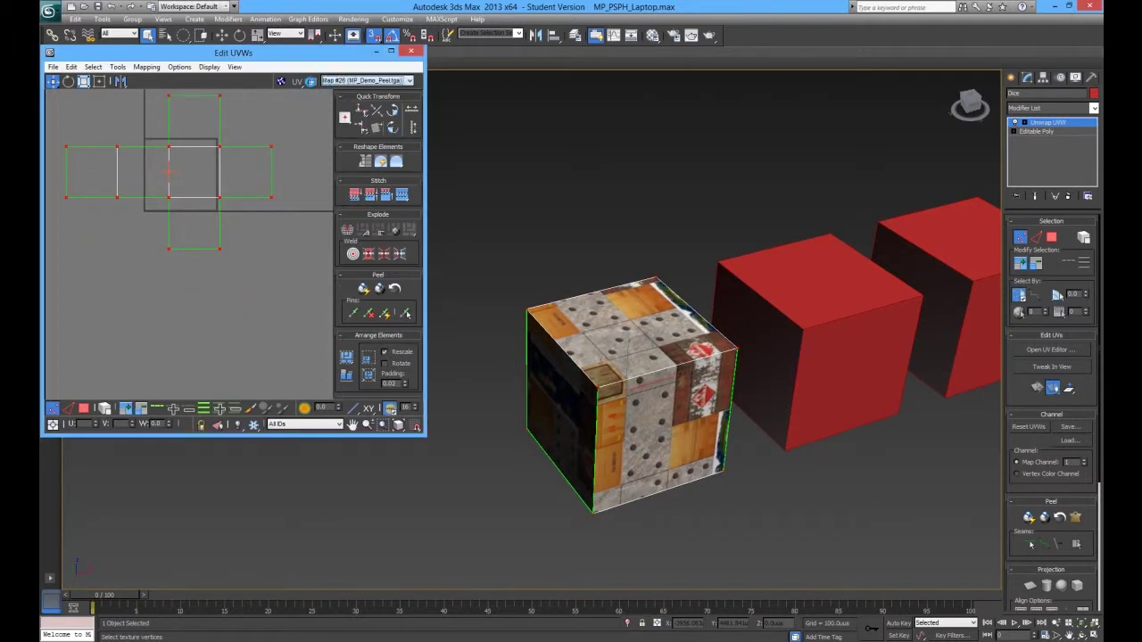
pyautogui.click(279, 82)
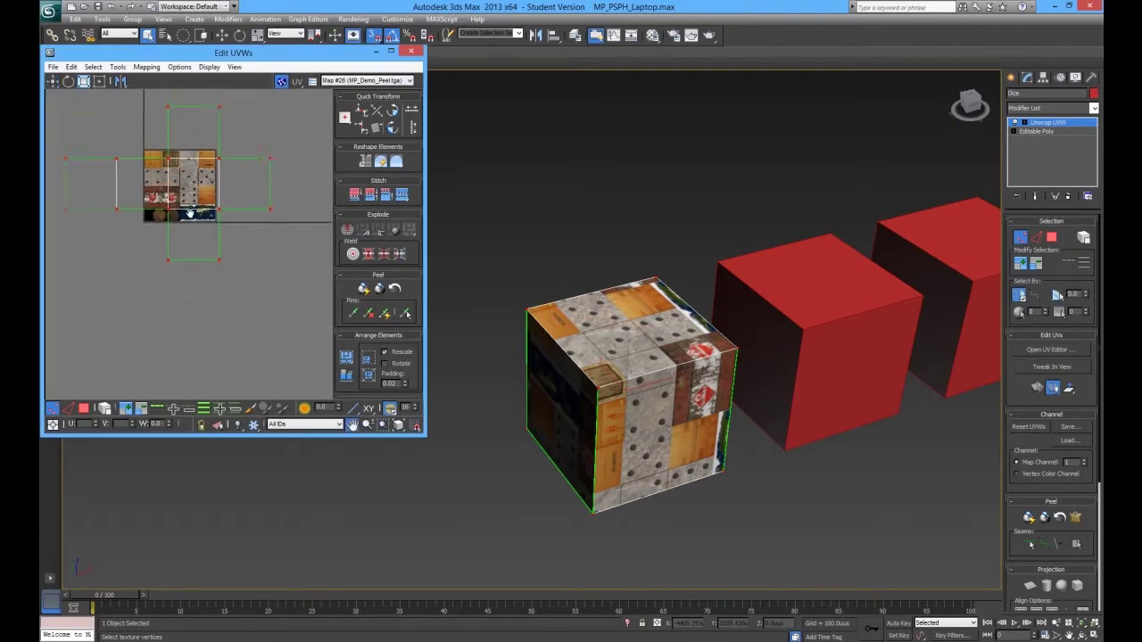
# - Scale the whole cross down toward the size of the dice tiles in the texture
pyautogui.moveTo(189, 212); pyautogui.dragTo(247, 258, button='middle')
pyautogui.press('r')
pyautogui.moveTo(252, 254); pyautogui.dragTo(42, 457)
pyautogui.scroll(3, 228, 178)
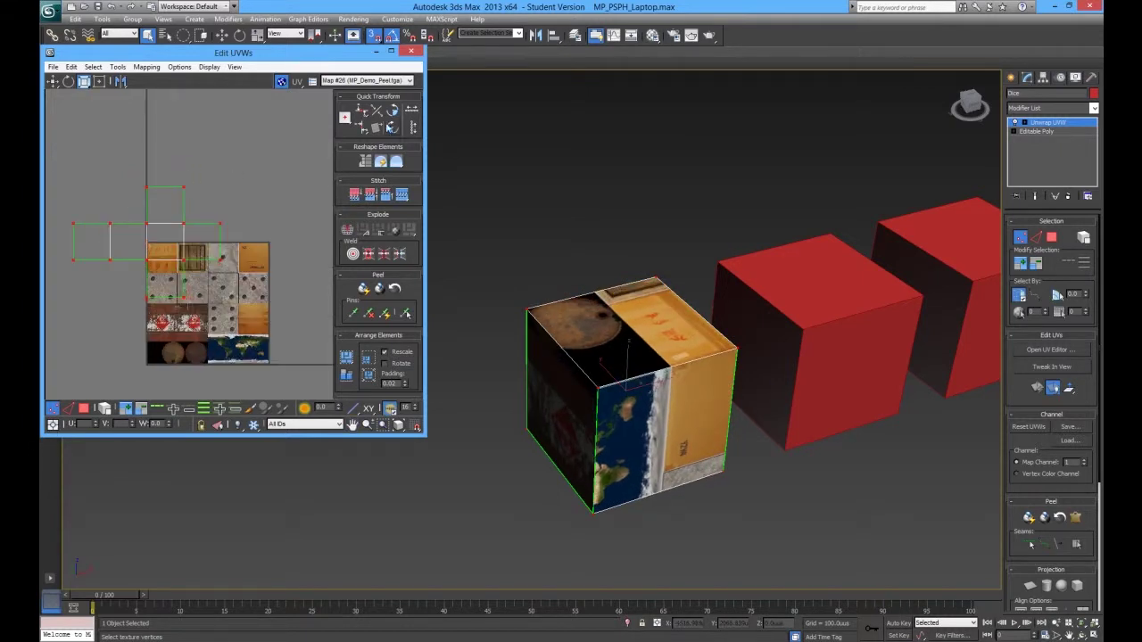
pyautogui.moveTo(186, 257); pyautogui.dragTo(120, 258)
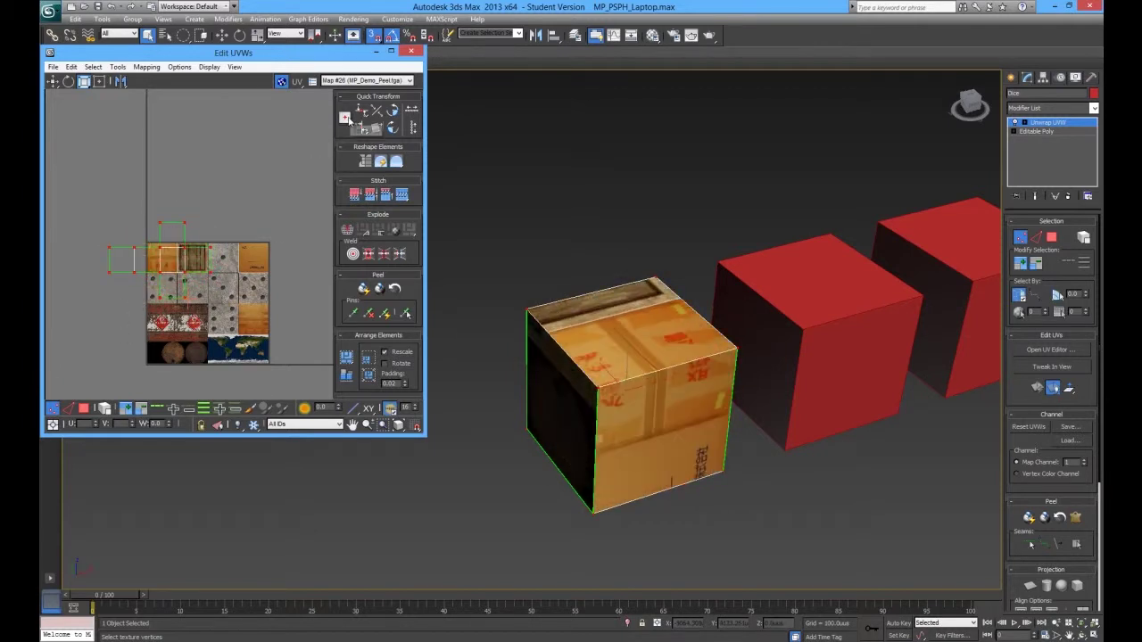
# - Fit the cross precisely over the six dice tiles of the texture with final size and position adjustments
pyautogui.scroll(3, 193, 266)
pyautogui.moveTo(177, 274); pyautogui.dragTo(269, 329)
pyautogui.press('w')
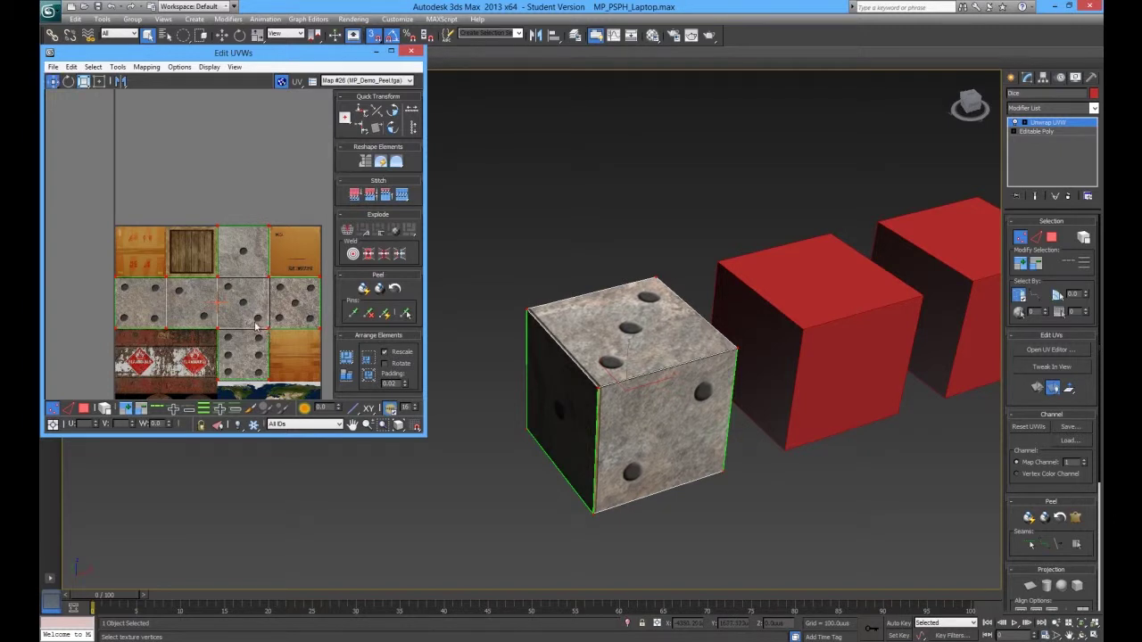
pyautogui.scroll(5, 277, 346)
pyautogui.moveTo(262, 276); pyautogui.dragTo(272, 252)
pyautogui.scroll(-5, 249, 346)
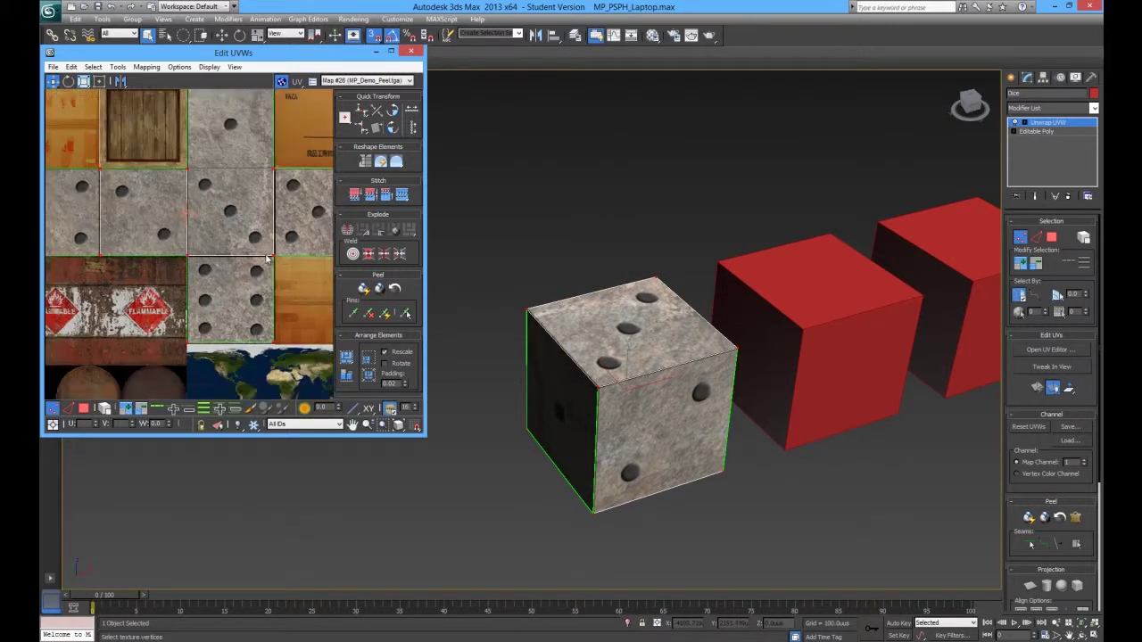
# - Examine the textured Dice cube from other sides and compare its faces with the dice tiles in the UV editor
pyautogui.moveTo(296, 390); pyautogui.dragTo(303, 371, button='middle')
pyautogui.scroll(-3, 569, 411)
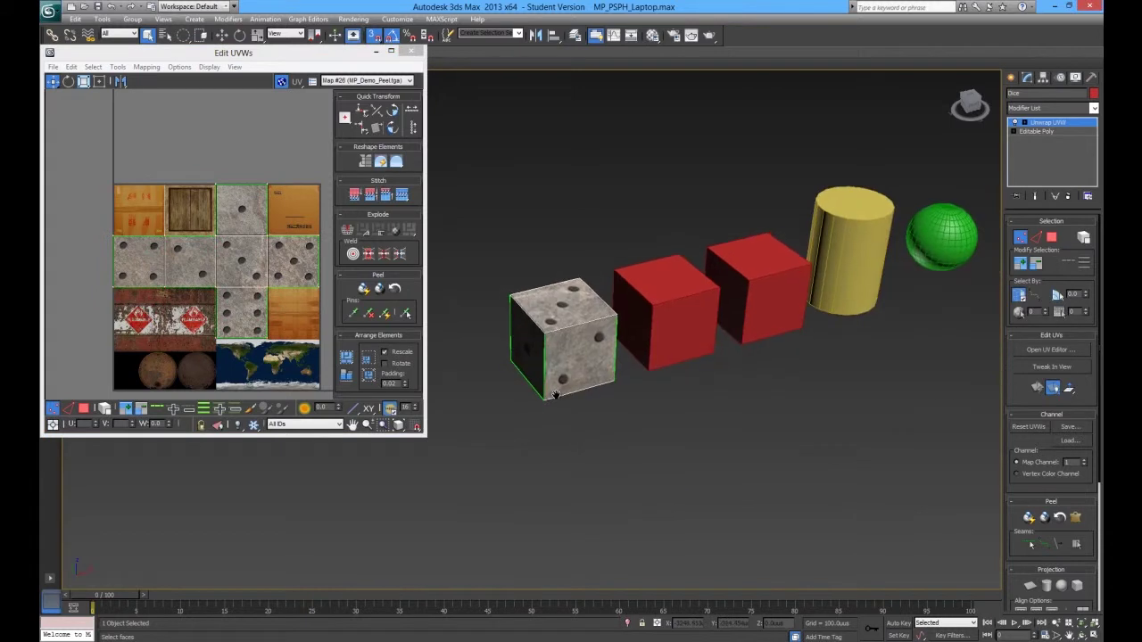
pyautogui.scroll(3, 565, 410)
pyautogui.keyDown('alt'); pyautogui.moveTo(556, 407); pyautogui.dragTo(797, 414, button='middle'); pyautogui.keyUp('alt')
pyautogui.scroll(5, 223, 259)
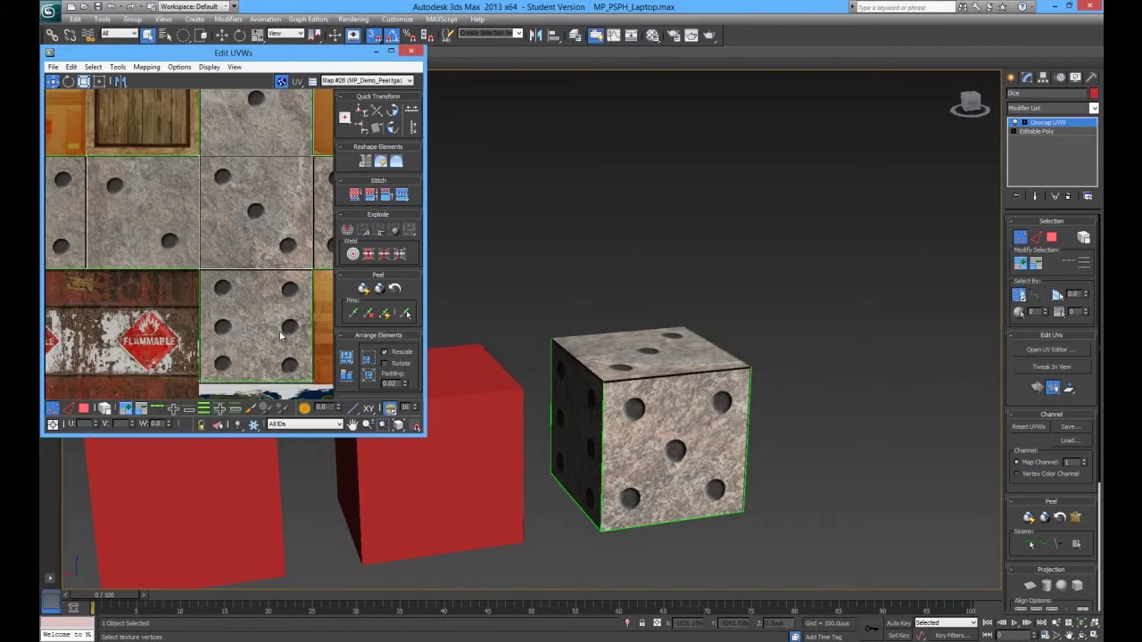
pyautogui.scroll(-4, 153, 267)
pyautogui.scroll(-3, 183, 272)
pyautogui.scroll(3, 183, 273)
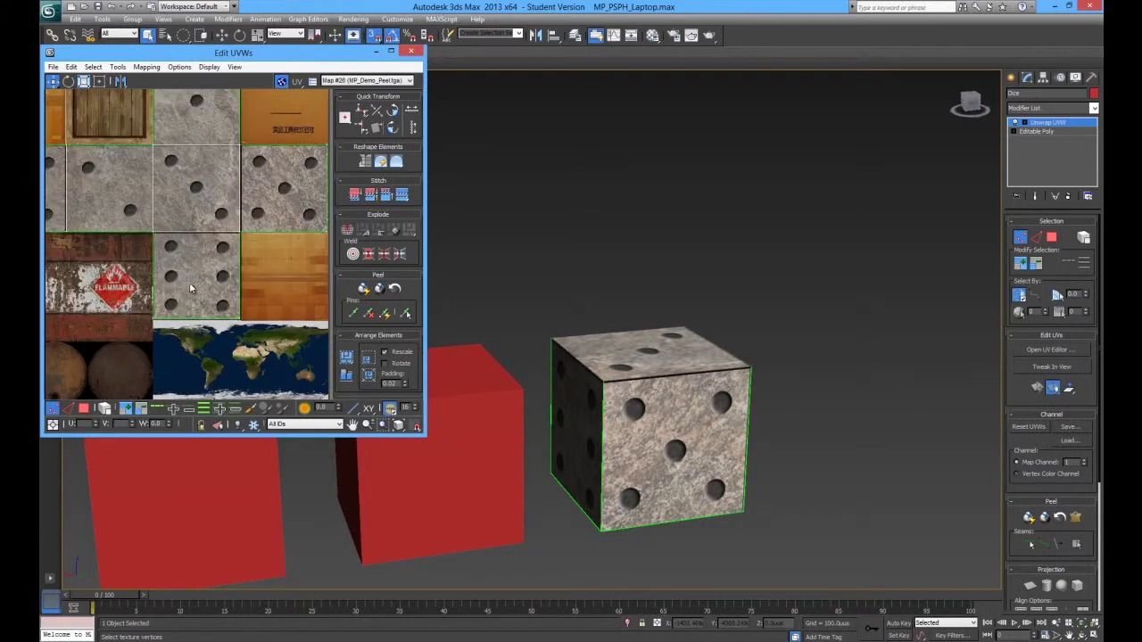
pyautogui.scroll(-4, 192, 290)
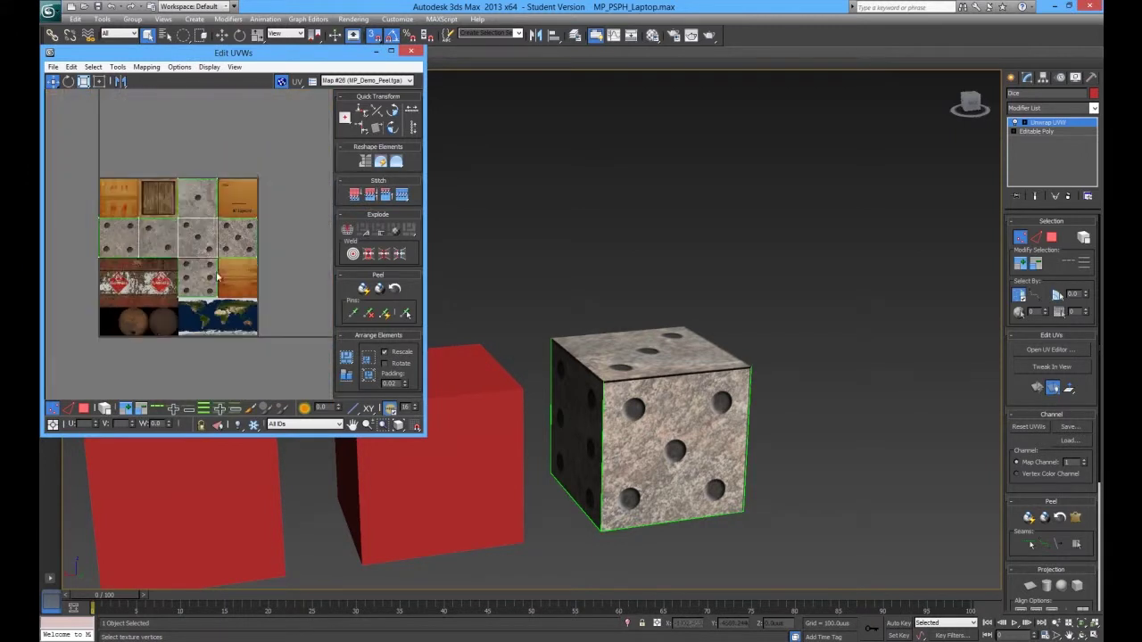
# - Collapse the Dice's entire modifier stack to keep the finished unwrap in the Editable Poly
pyautogui.rightClick(1044, 124)
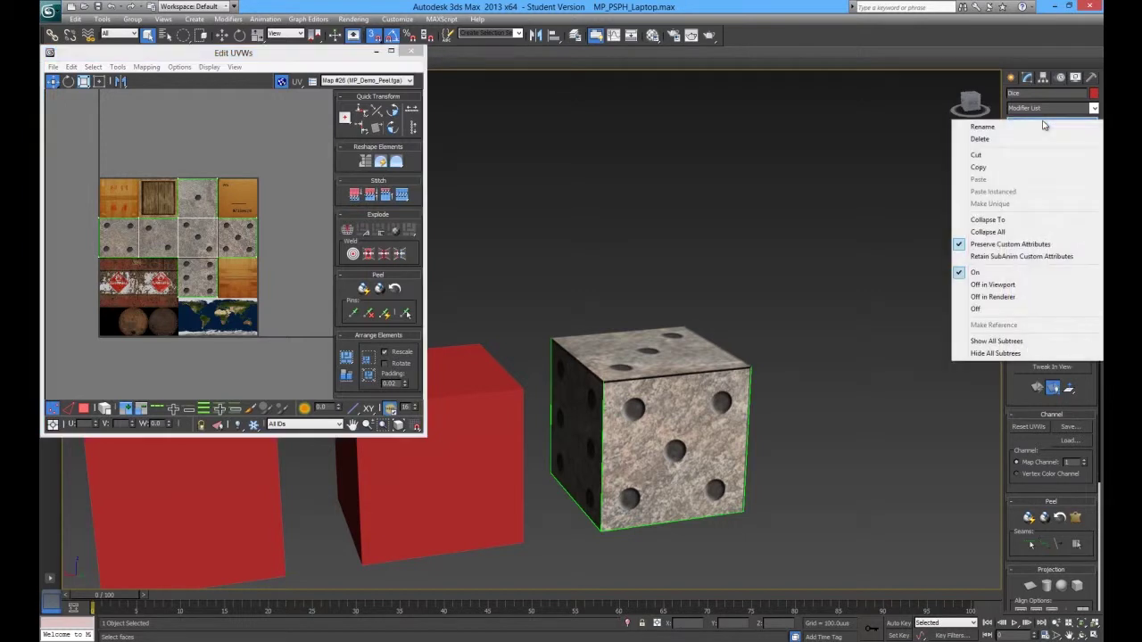
pyautogui.click(986, 234)
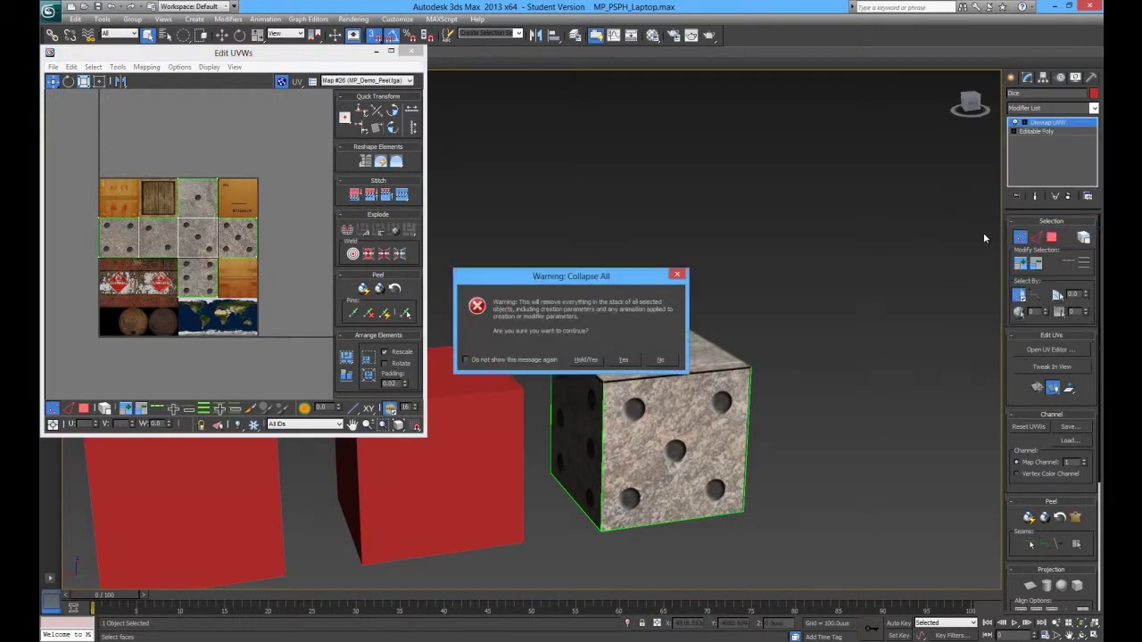
pyautogui.click(622, 359)
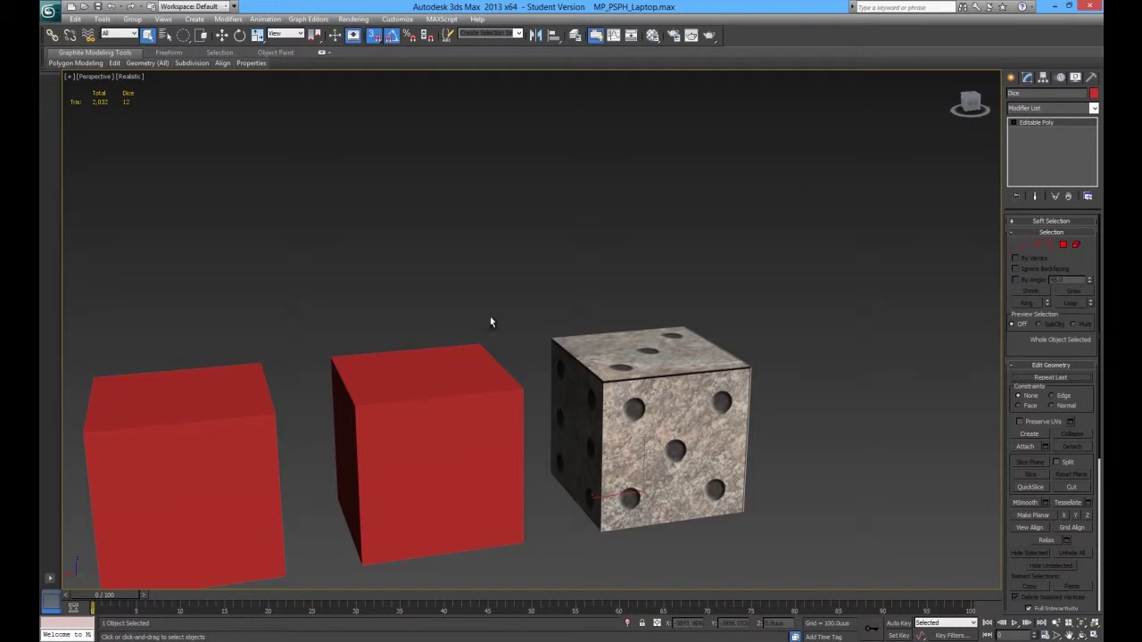
# - Select the Crate cube beside the Dice and assign it the material that uses the MP_Demo_Peel.tga map
pyautogui.keyDown('alt'); pyautogui.moveTo(829, 373); pyautogui.dragTo(574, 402, button='middle'); pyautogui.keyUp('alt')
pyautogui.scroll(-3, 575, 374)
pyautogui.press('w')
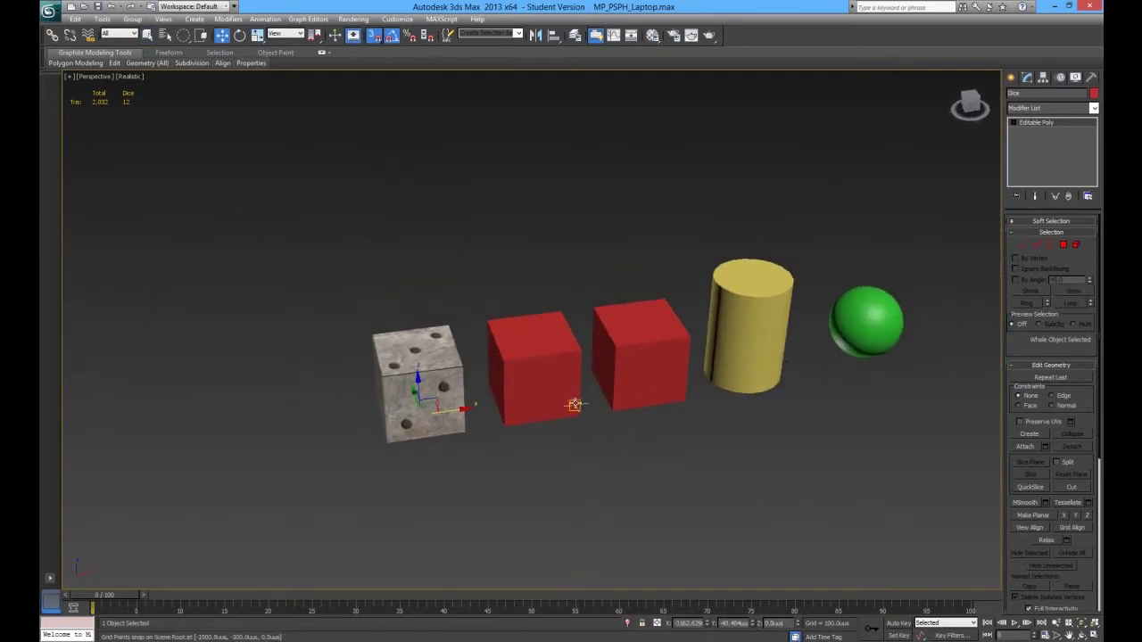
pyautogui.scroll(5, 550, 375)
pyautogui.click(548, 383)
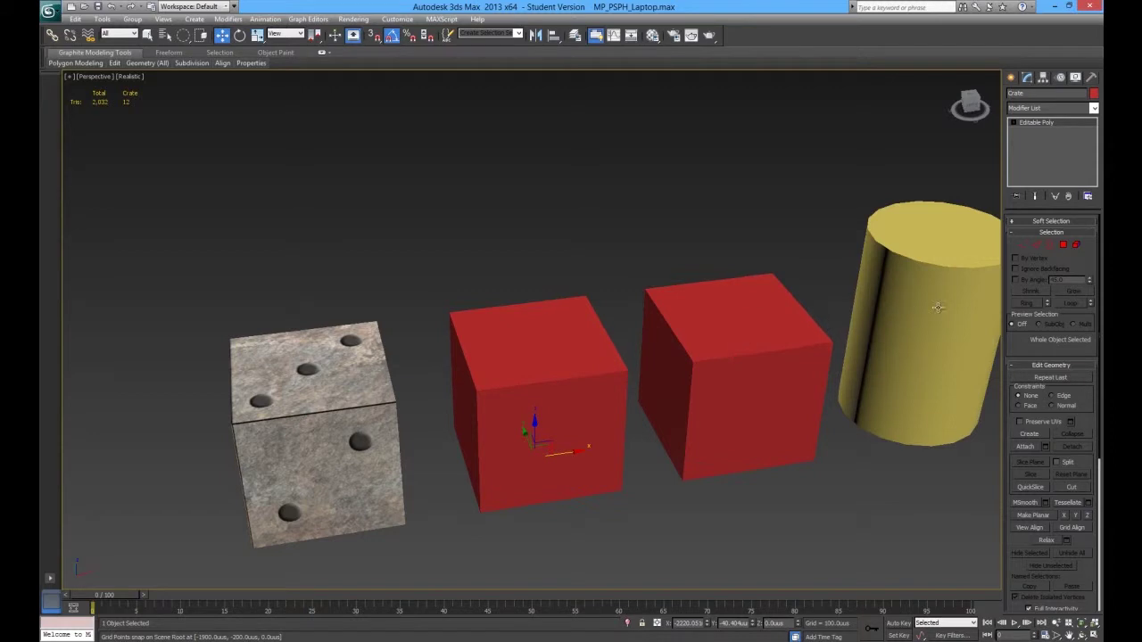
pyautogui.moveTo(720, 319); pyautogui.dragTo(757, 294, button='middle')
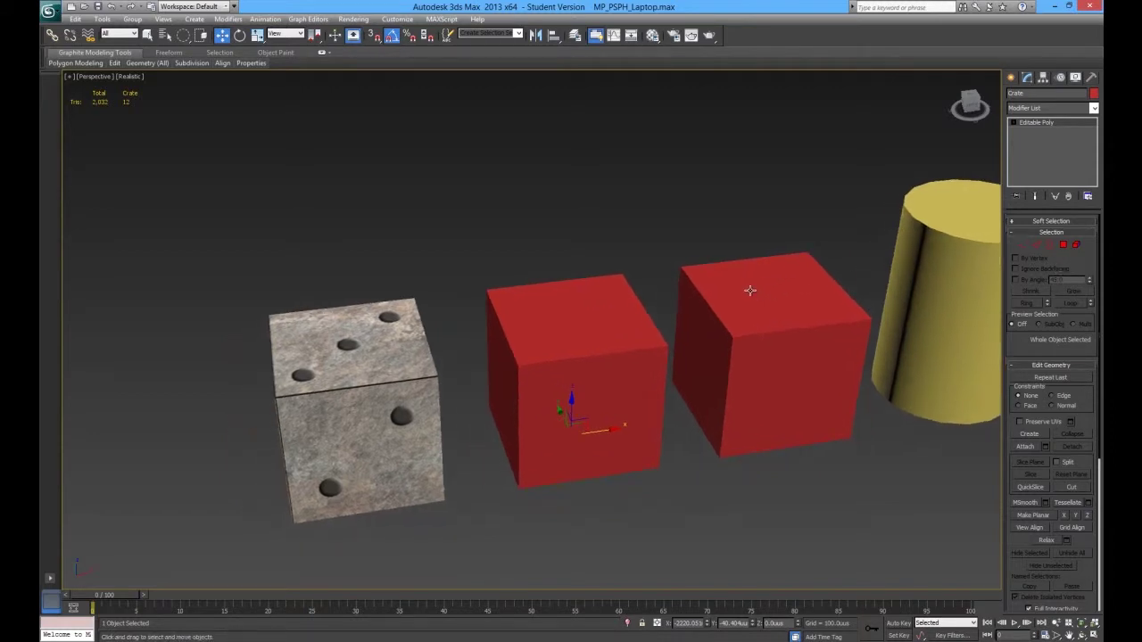
pyautogui.click(652, 34)
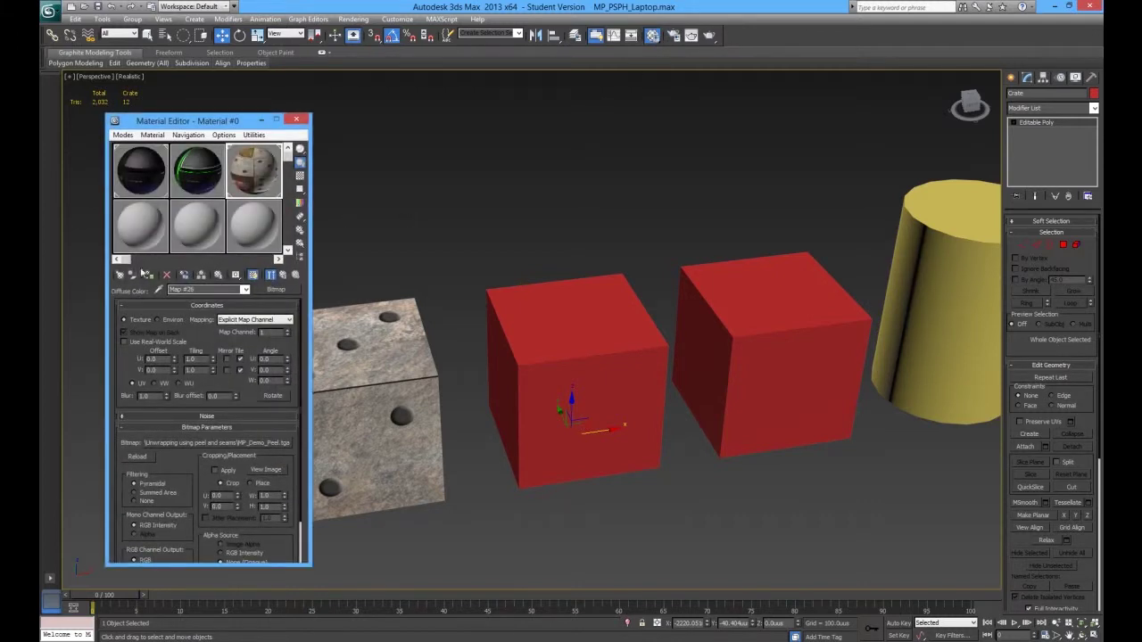
pyautogui.click(150, 276)
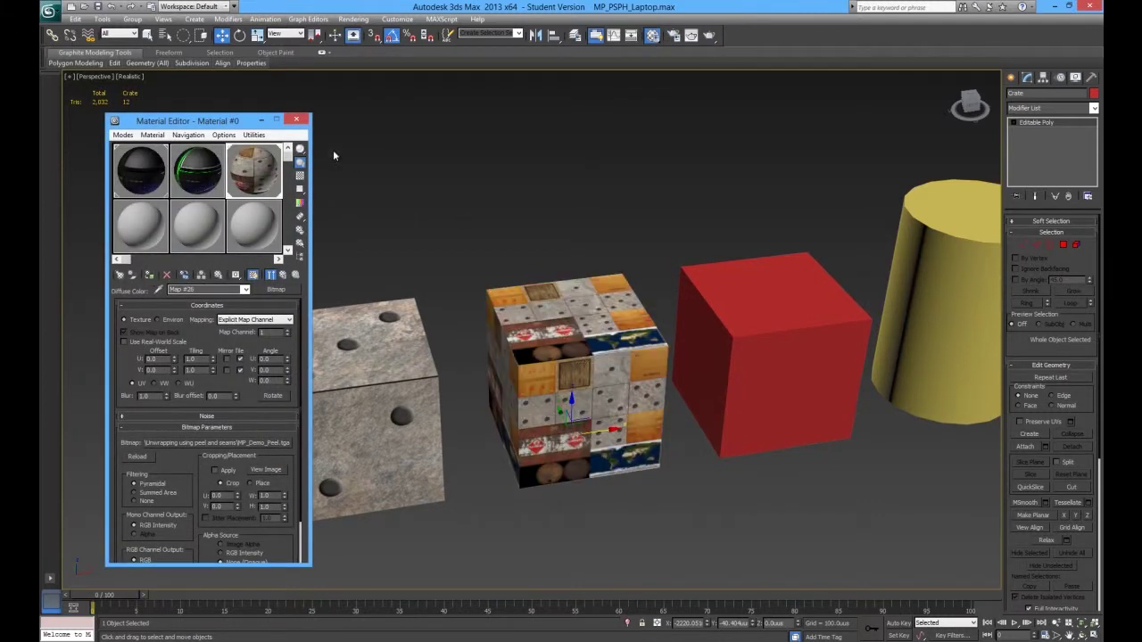
pyautogui.click(303, 120)
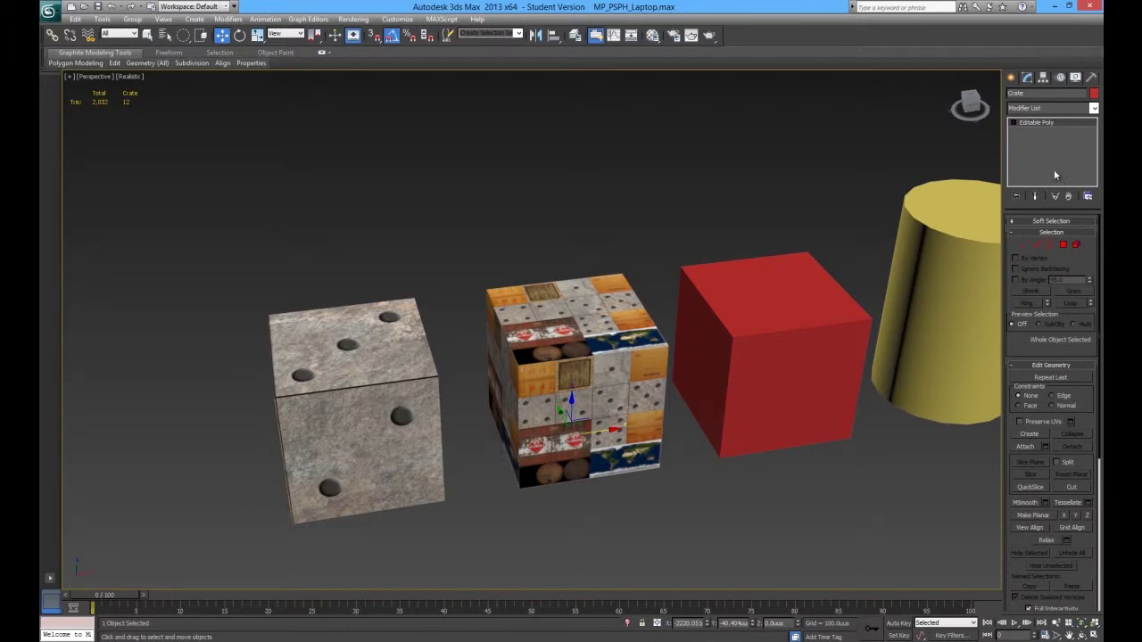
# - Add an Unwrap UVW modifier to the Crate and show the MP_Demo_Peel.tga map in the UV editor background
pyautogui.click(1035, 110)
pyautogui.scroll(-10, 1042, 486)
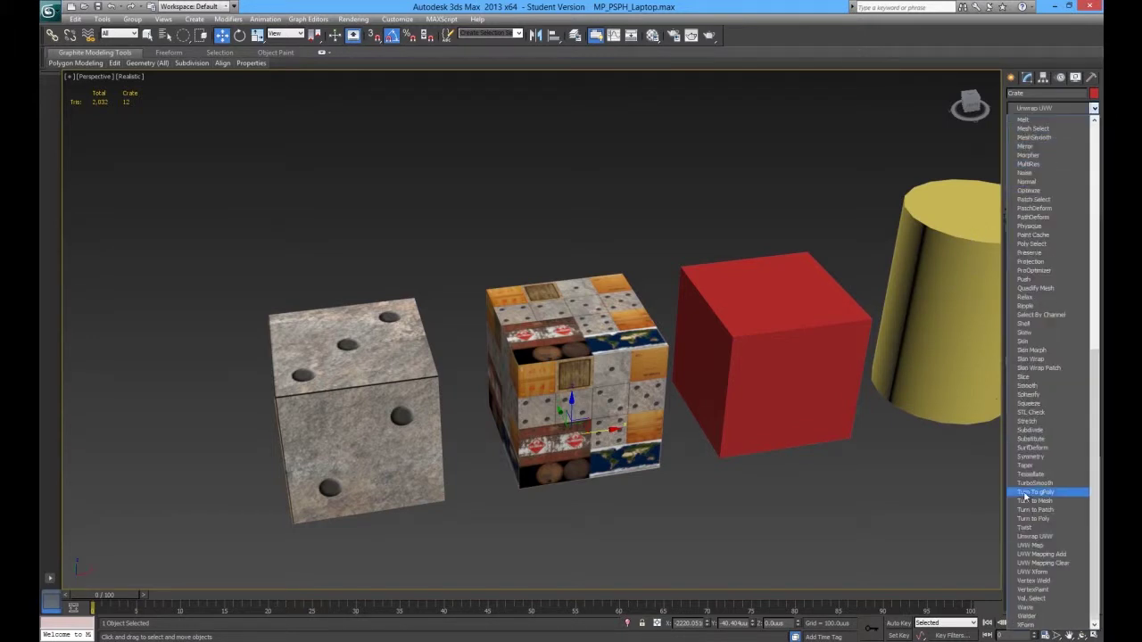
pyautogui.click(1045, 538)
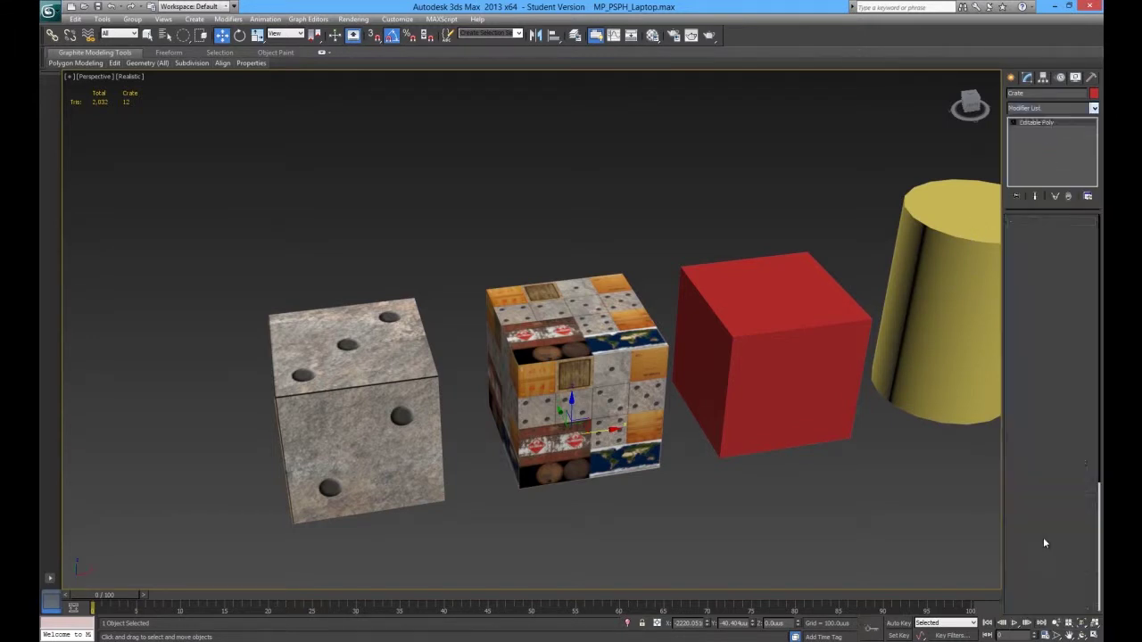
pyautogui.click(1033, 351)
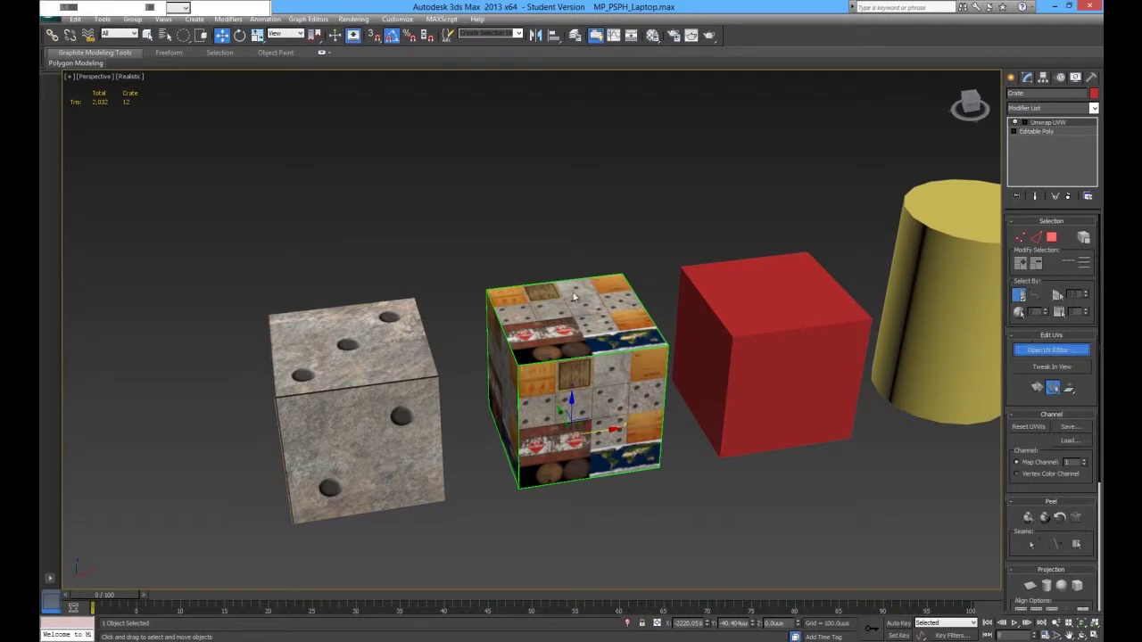
pyautogui.click(337, 81)
pyautogui.click(340, 105)
pyautogui.click(348, 82)
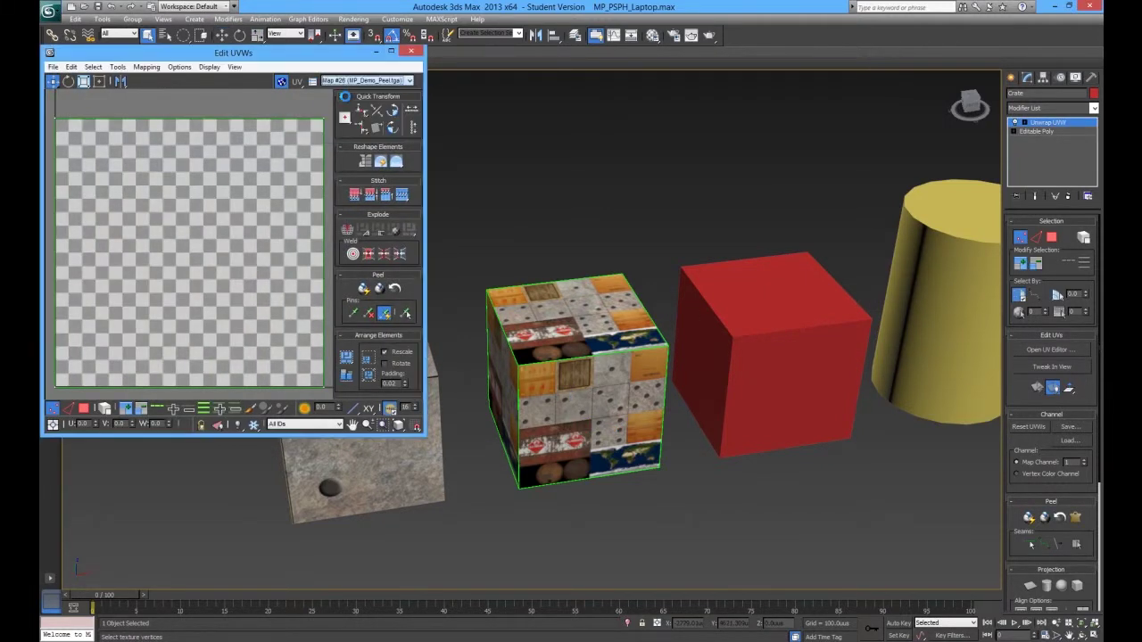
pyautogui.scroll(-5, 241, 220)
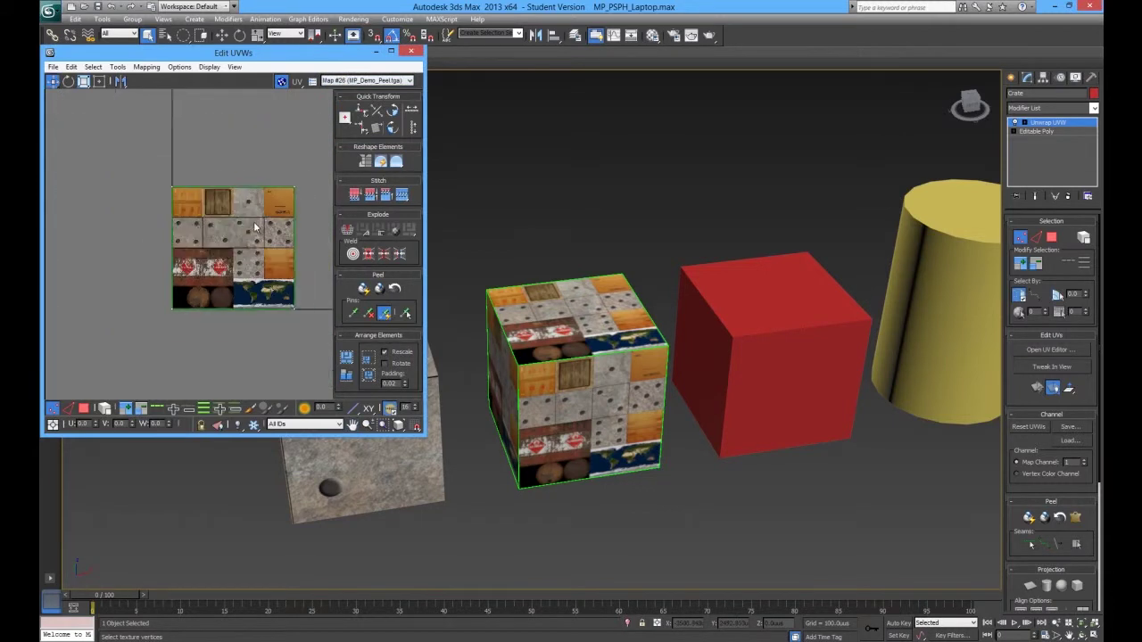
pyautogui.scroll(4, 254, 216)
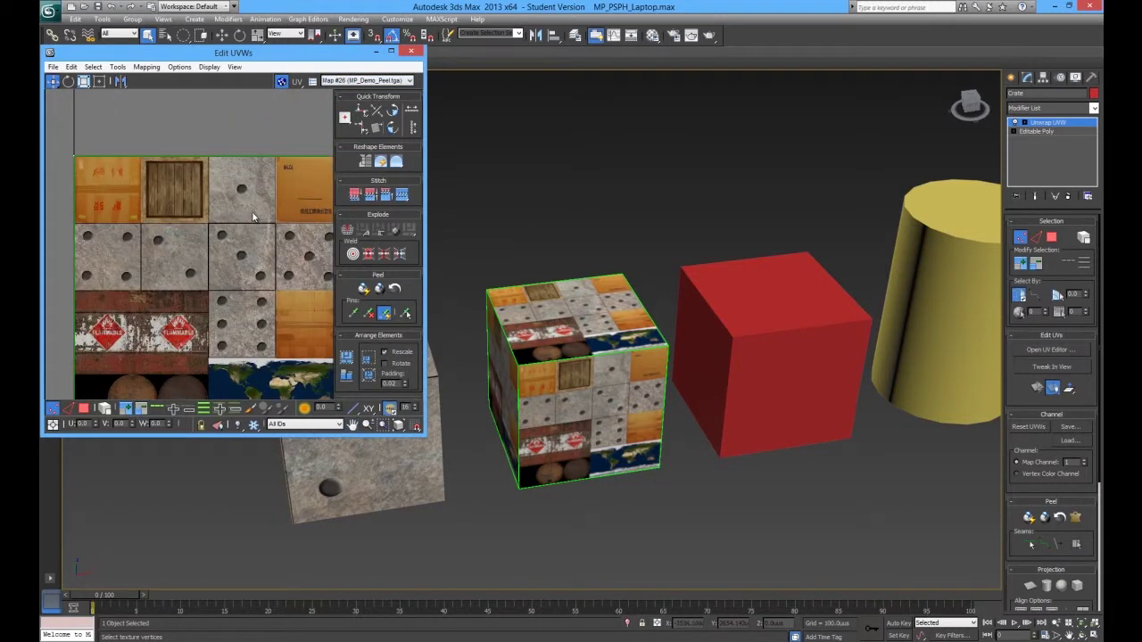
pyautogui.scroll(-2, 239, 217)
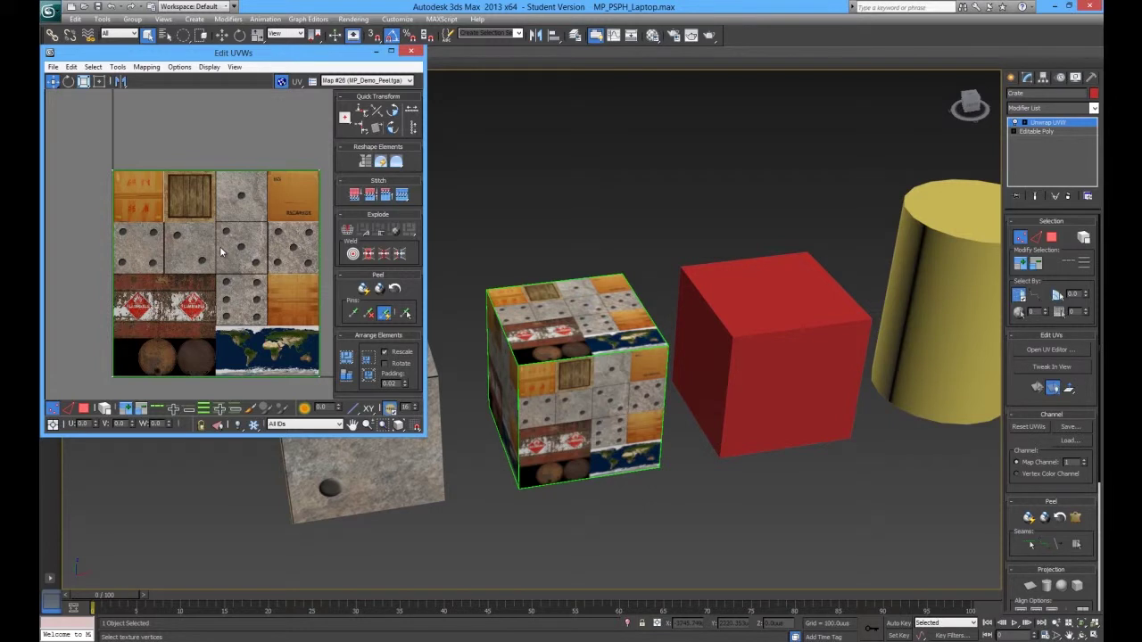
# - Select all of the Crate's UV faces at face level and move them off the texture tile into the empty space beside it
pyautogui.rightClick(190, 234)
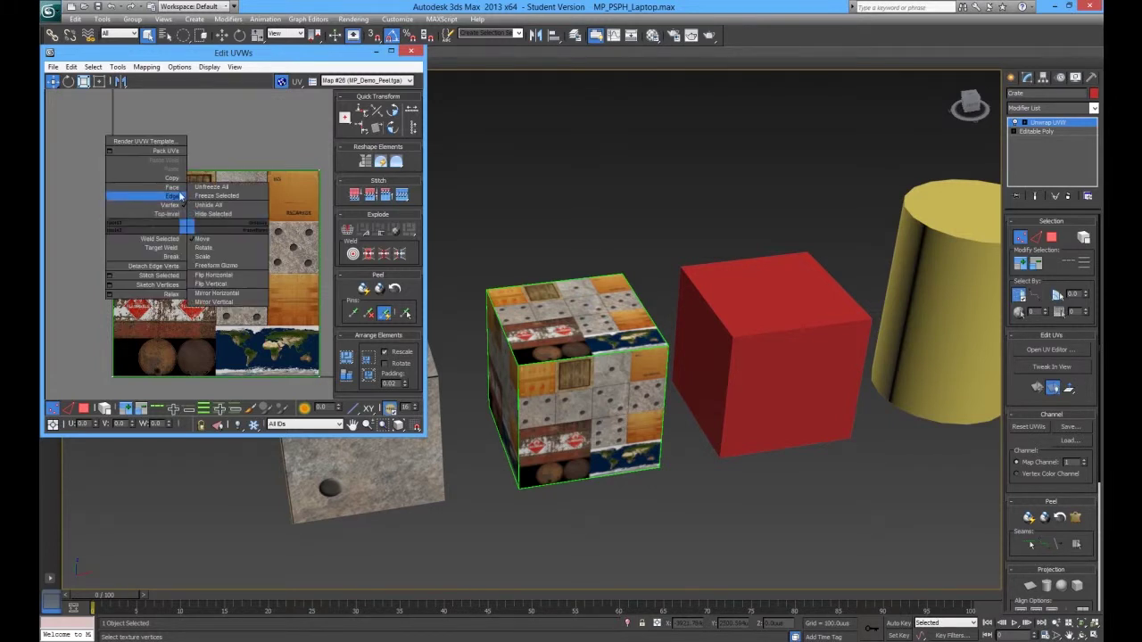
pyautogui.click(174, 199)
pyautogui.hotkey('ctrl', 'a')
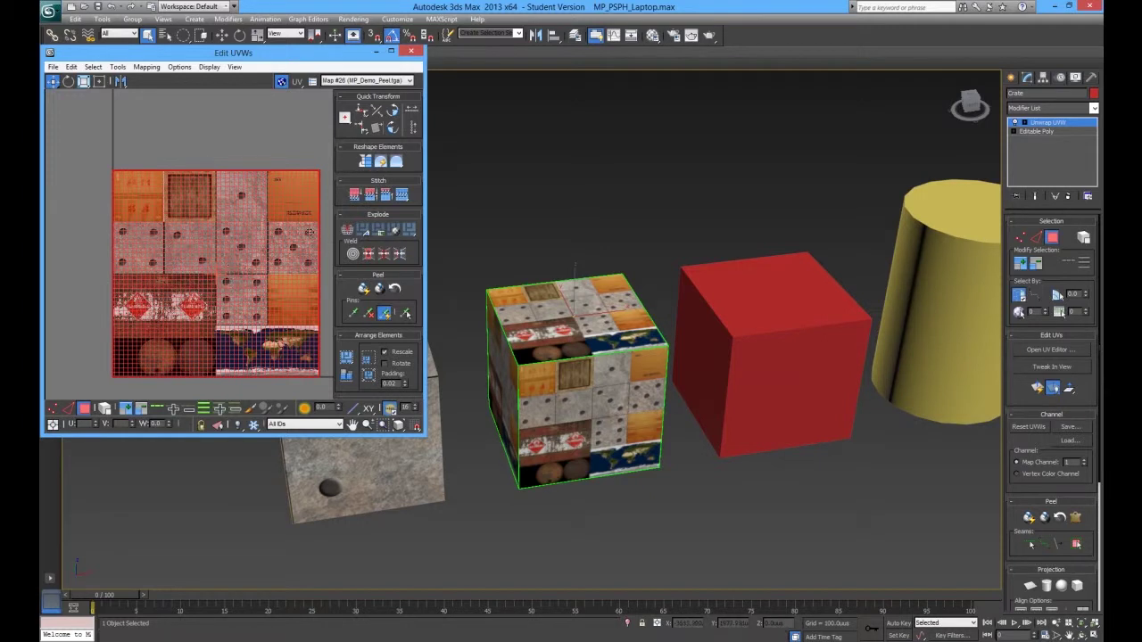
pyautogui.moveTo(210, 251)
pyautogui.mouseDown()
pyautogui.moveTo(209, 229)
pyautogui.moveTo(148, 208)
pyautogui.moveTo(219, 243)
pyautogui.mouseUp()
pyautogui.scroll(-4, 224, 246)
pyautogui.scroll(-2, 219, 248)
pyautogui.moveTo(219, 248); pyautogui.dragTo(167, 262, button='middle')
pyautogui.hotkey('ctrl', 'a')
pyautogui.moveTo(188, 277); pyautogui.dragTo(96, 263)
pyautogui.scroll(6, 182, 288)
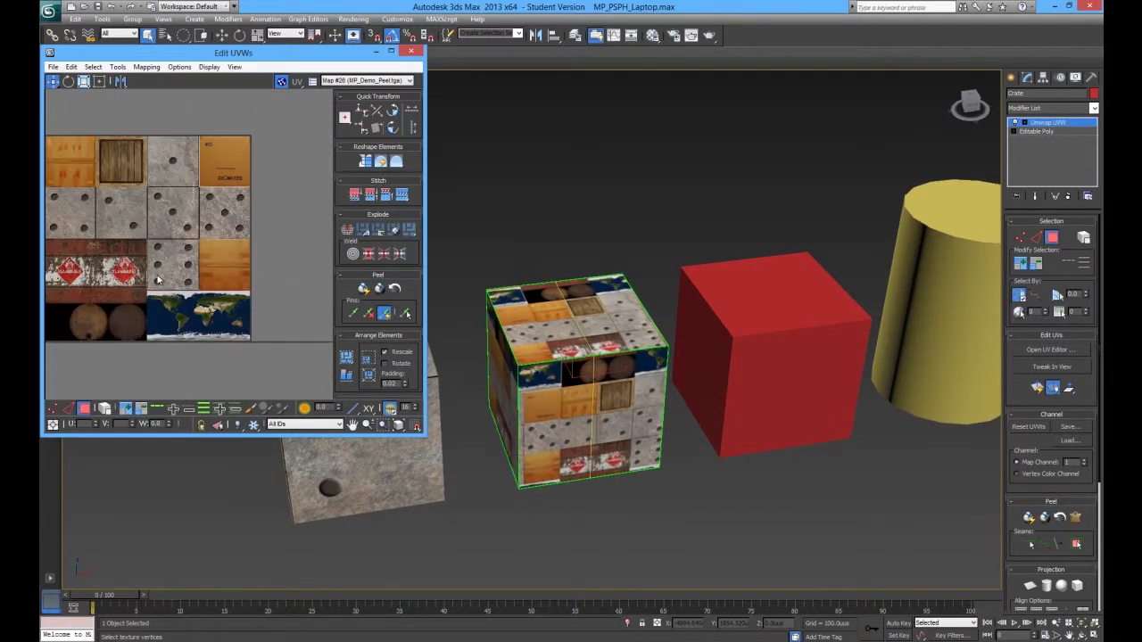
pyautogui.moveTo(159, 278); pyautogui.dragTo(226, 318, button='middle')
pyautogui.click(176, 150)
pyautogui.scroll(1, 138, 203)
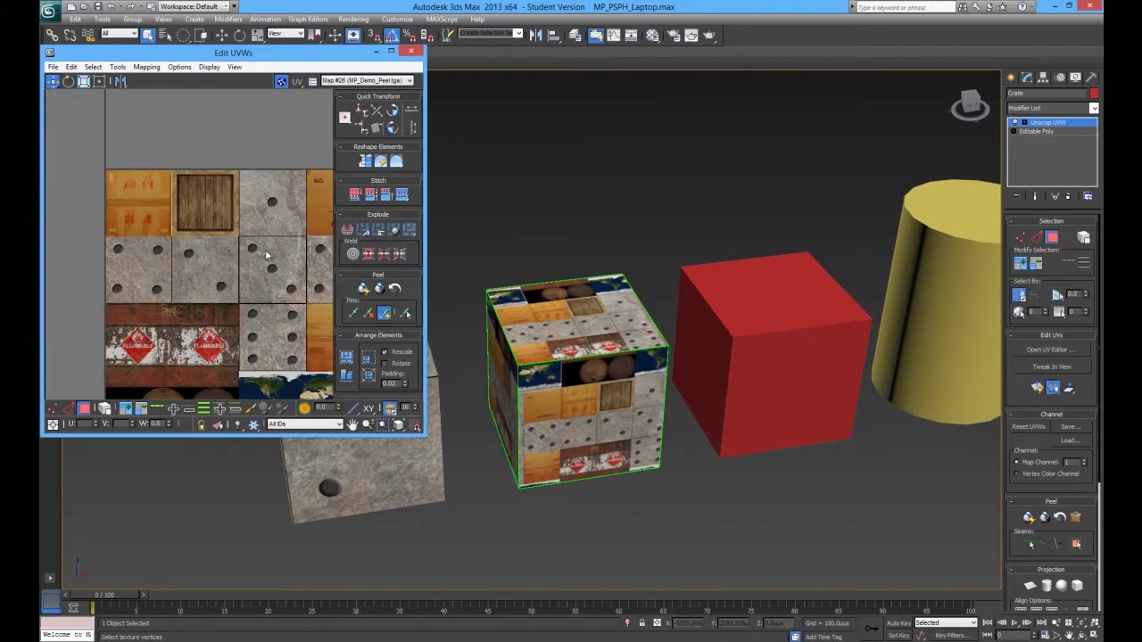
# - Move the UVs of the Crate face facing the Dice over the lettered cardboard tile in the texture's top-right corner and scale them down
pyautogui.moveTo(129, 210); pyautogui.dragTo(51, 203, button='middle')
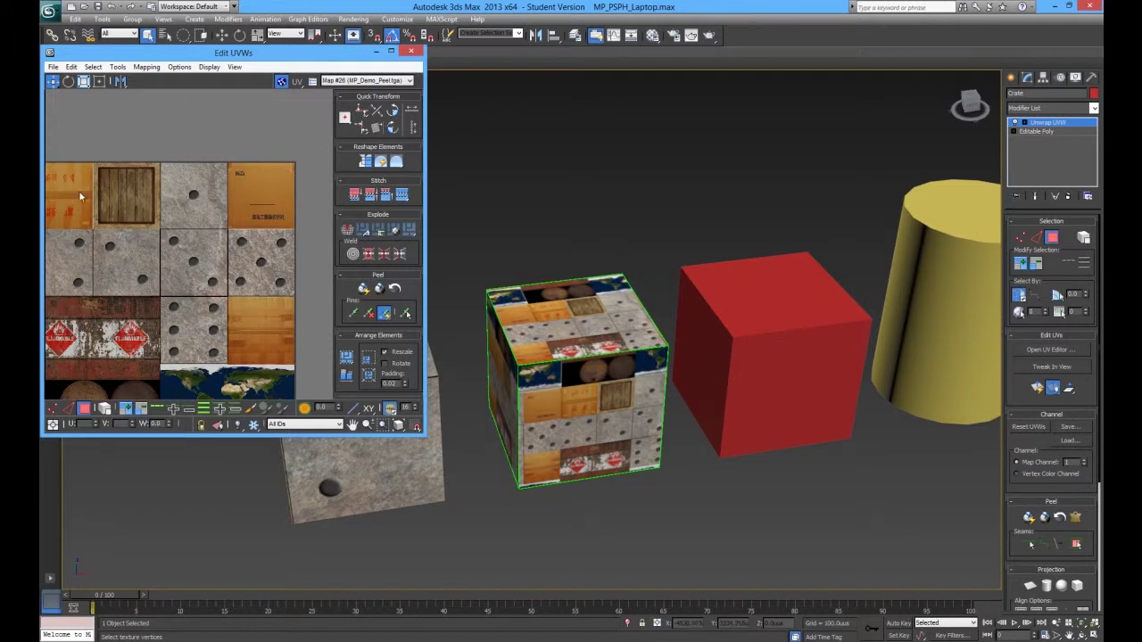
pyautogui.moveTo(81, 195); pyautogui.dragTo(124, 216, button='middle')
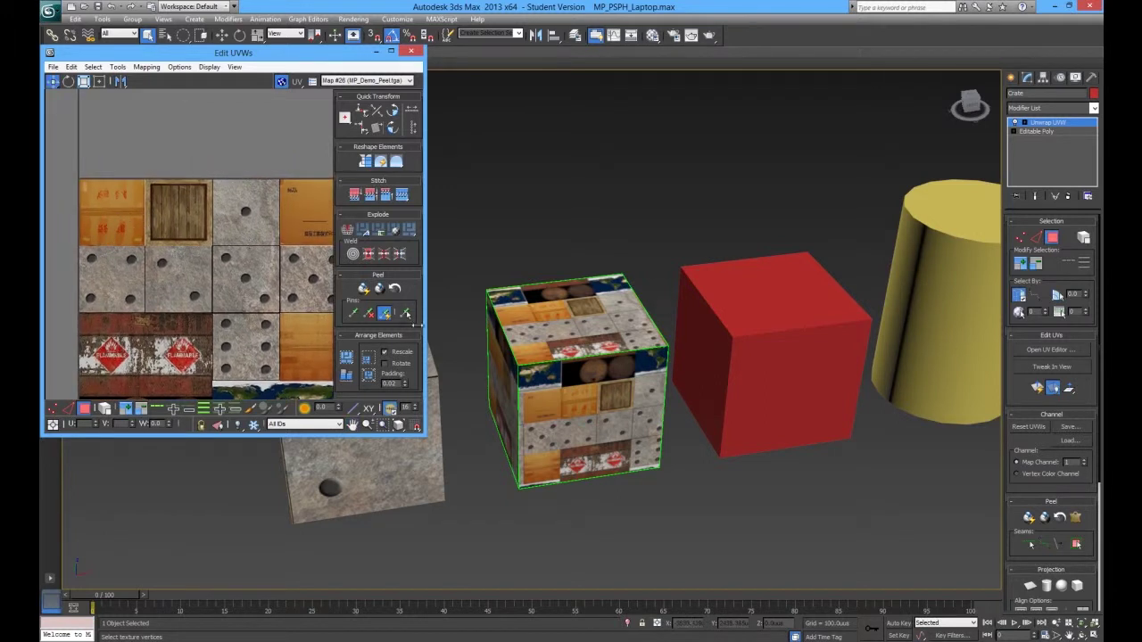
pyautogui.scroll(-2, 263, 292)
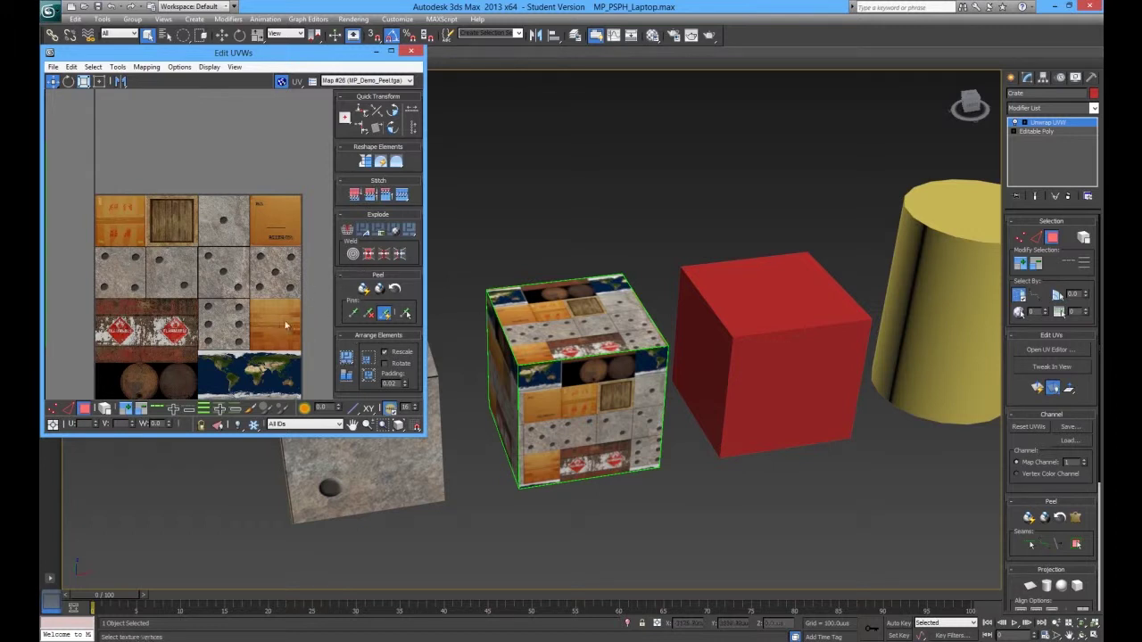
pyautogui.click(505, 385)
pyautogui.moveTo(491, 384); pyautogui.dragTo(557, 376, button='middle')
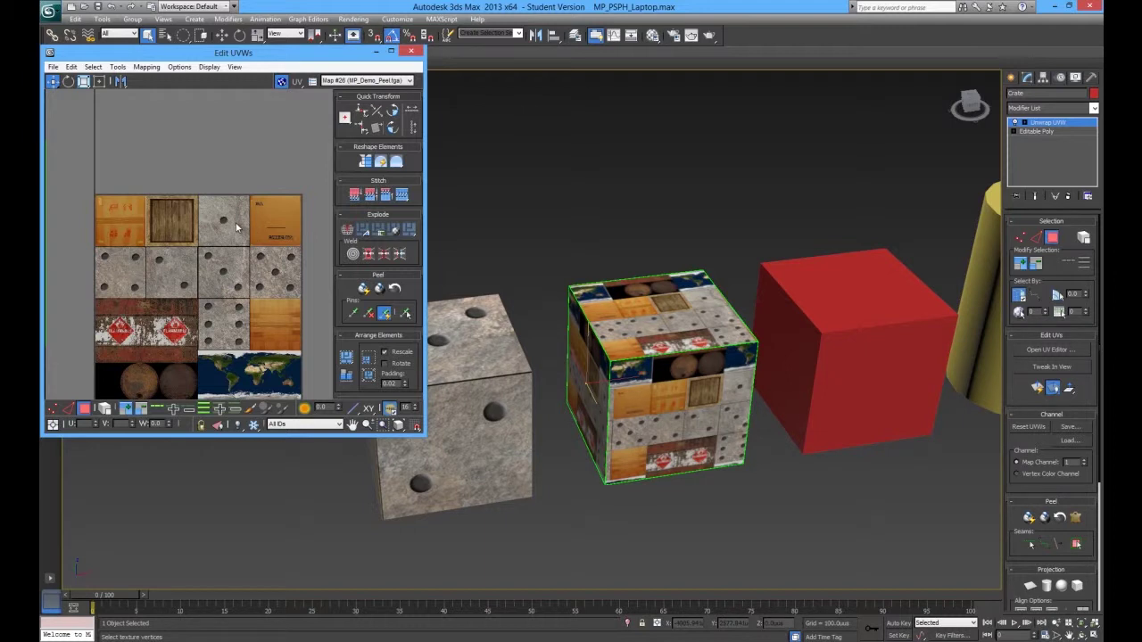
pyautogui.moveTo(142, 242); pyautogui.dragTo(219, 244, button='middle')
pyautogui.scroll(-2, 220, 244)
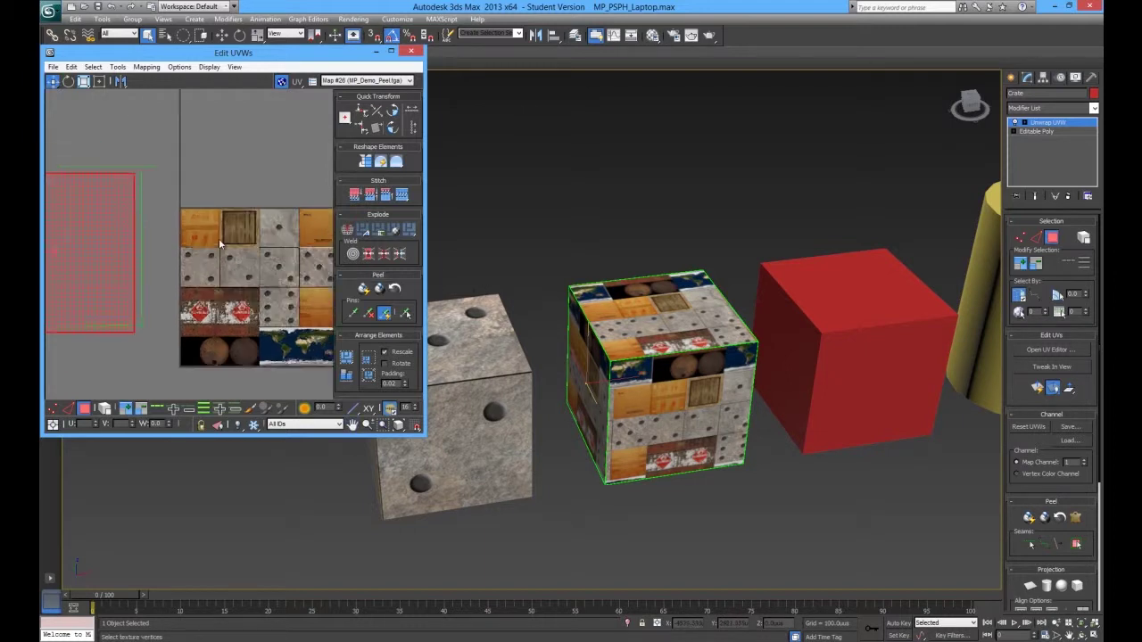
pyautogui.moveTo(104, 243); pyautogui.dragTo(315, 238)
pyautogui.press('r')
pyautogui.scroll(5, 314, 239)
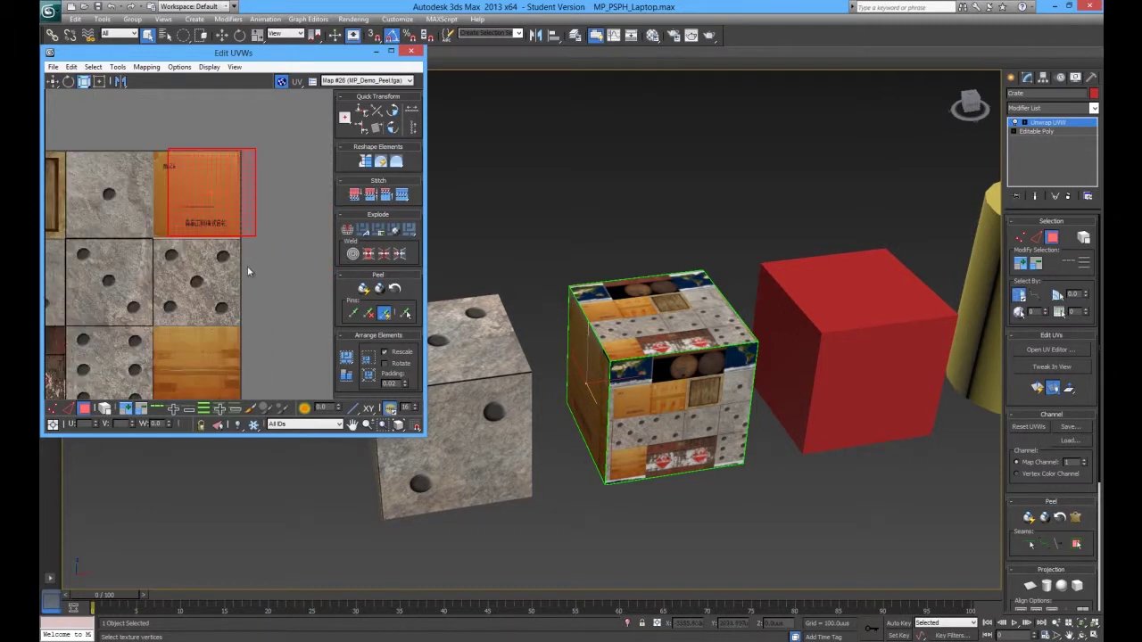
# - Fit the Dice-facing face exactly to the edges of the lettered cardboard tile and check it on the Crate
pyautogui.scroll(3, 249, 268)
pyautogui.press('w')
pyautogui.moveTo(209, 203); pyautogui.dragTo(260, 290, button='middle')
pyautogui.moveTo(264, 263); pyautogui.dragTo(241, 265)
pyautogui.press('r')
pyautogui.press('q')
pyautogui.click(306, 314)
pyautogui.keyDown('alt'); pyautogui.moveTo(666, 396); pyautogui.dragTo(684, 350, button='middle'); pyautogui.keyUp('alt')
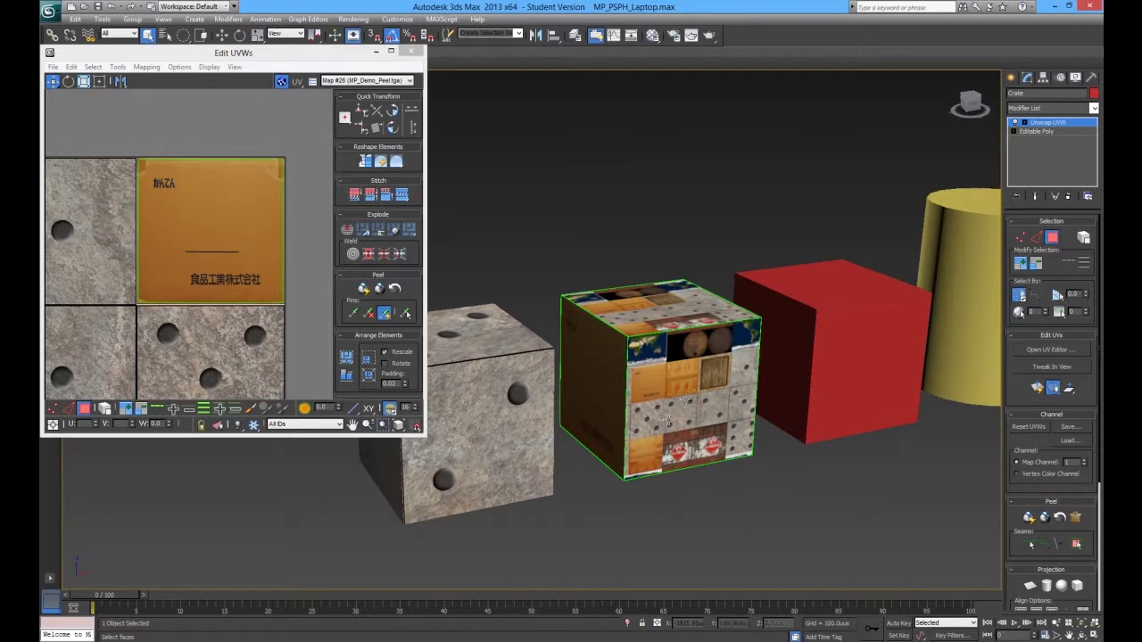
# - Move one of the remaining stacked face UVs slightly down, away from the others beside the texture
pyautogui.click(295, 190)
pyautogui.scroll(-5, 295, 190)
pyautogui.moveTo(295, 190); pyautogui.dragTo(200, 308, button='middle')
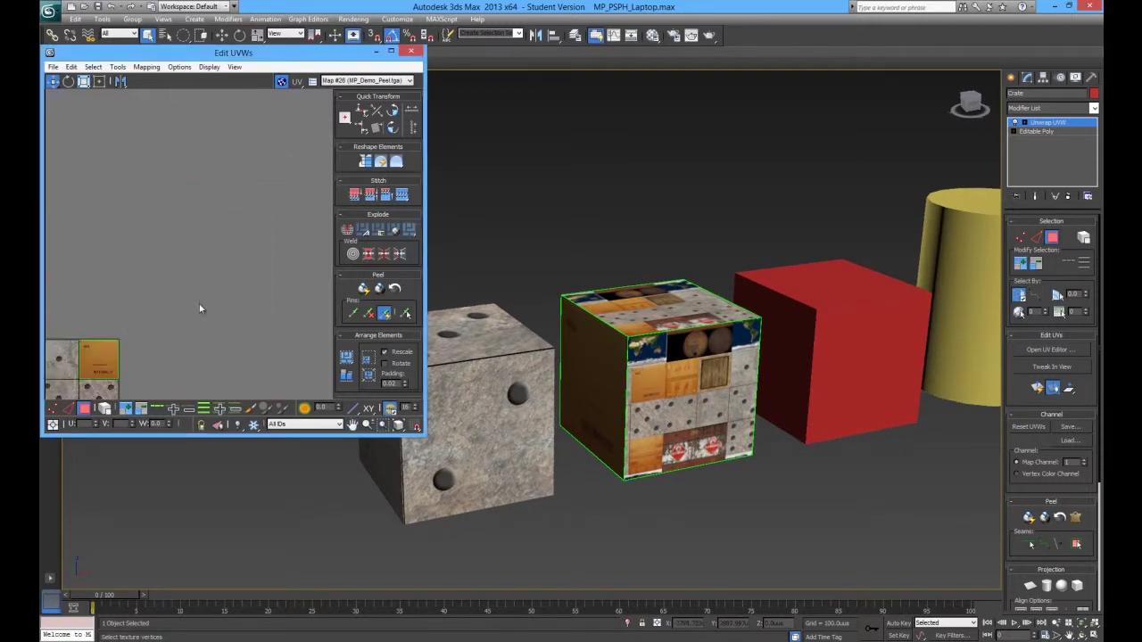
pyautogui.moveTo(137, 333); pyautogui.dragTo(287, 221, button='middle')
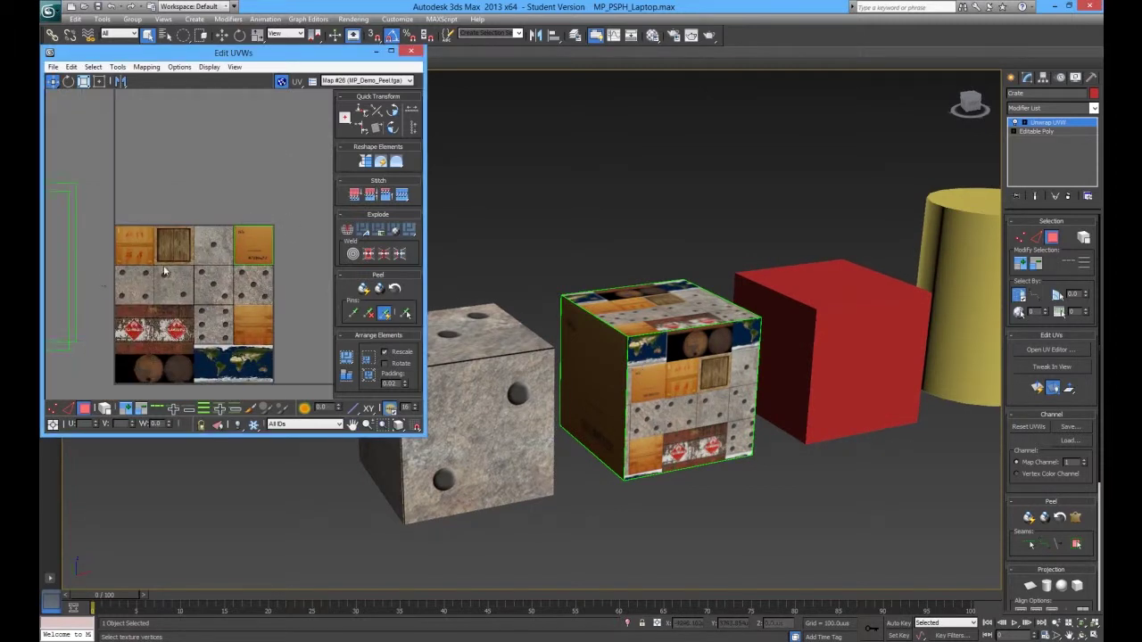
pyautogui.scroll(-2, 152, 273)
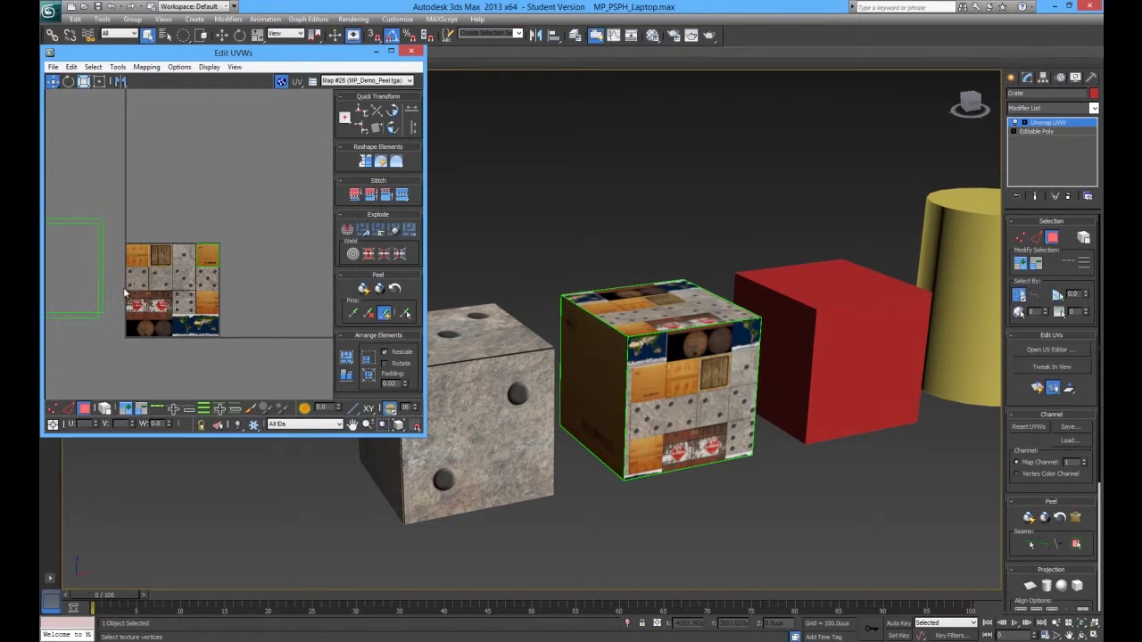
pyautogui.moveTo(116, 330); pyautogui.dragTo(188, 325, button='middle')
pyautogui.click(132, 294)
pyautogui.moveTo(136, 279); pyautogui.dragTo(151, 336)
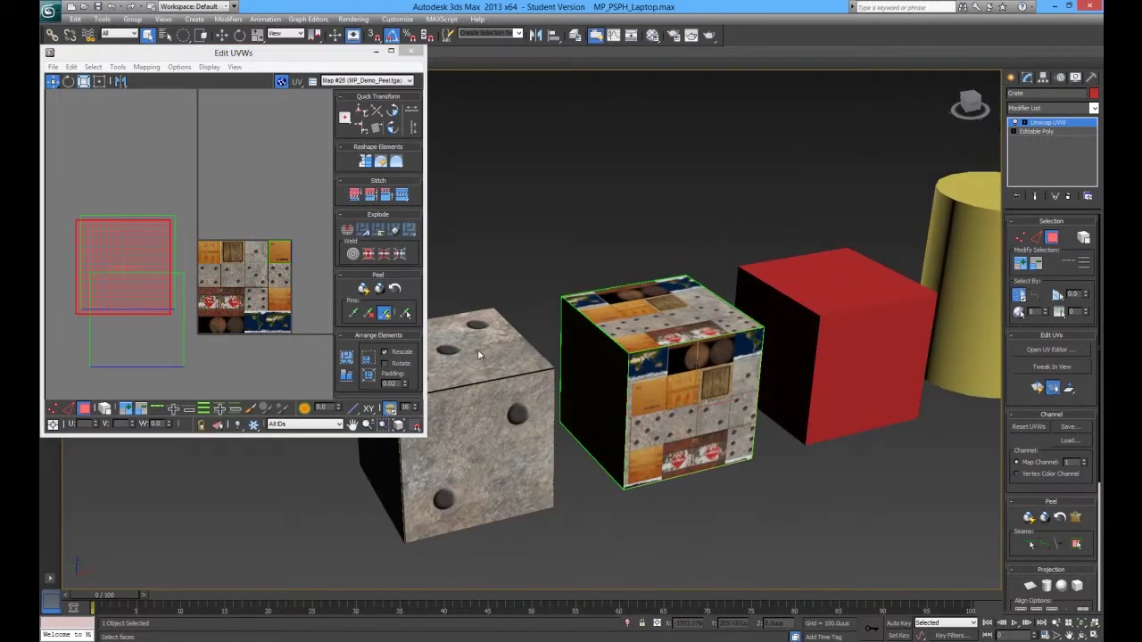
# - Move the UVs of the Crate's front face onto the lettered cardboard tile and scale them down to nearly its size
pyautogui.moveTo(135, 283); pyautogui.dragTo(125, 286, button='middle')
pyautogui.scroll(2, 126, 285)
pyautogui.moveTo(114, 255); pyautogui.dragTo(302, 294)
pyautogui.scroll(2, 222, 334)
pyautogui.moveTo(284, 267); pyautogui.dragTo(124, 367, button='middle')
pyautogui.press('w')
pyautogui.moveTo(201, 274); pyautogui.dragTo(279, 239)
pyautogui.scroll(3, 279, 239)
pyautogui.moveTo(280, 239); pyautogui.dragTo(245, 277, button='middle')
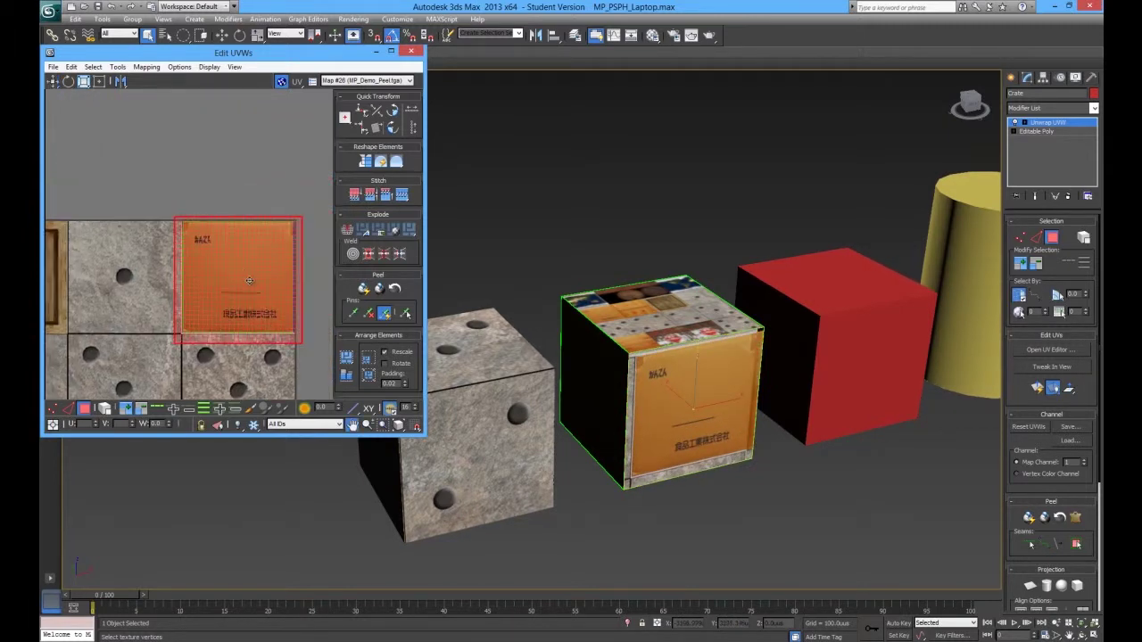
# - Scale and align the front face precisely to the borders of the lettered cardboard tile
pyautogui.scroll(2, 246, 277)
pyautogui.press('r')
pyautogui.moveTo(241, 278); pyautogui.dragTo(243, 292)
pyautogui.press('w')
pyautogui.click(144, 339)
pyautogui.scroll(-4, 146, 335)
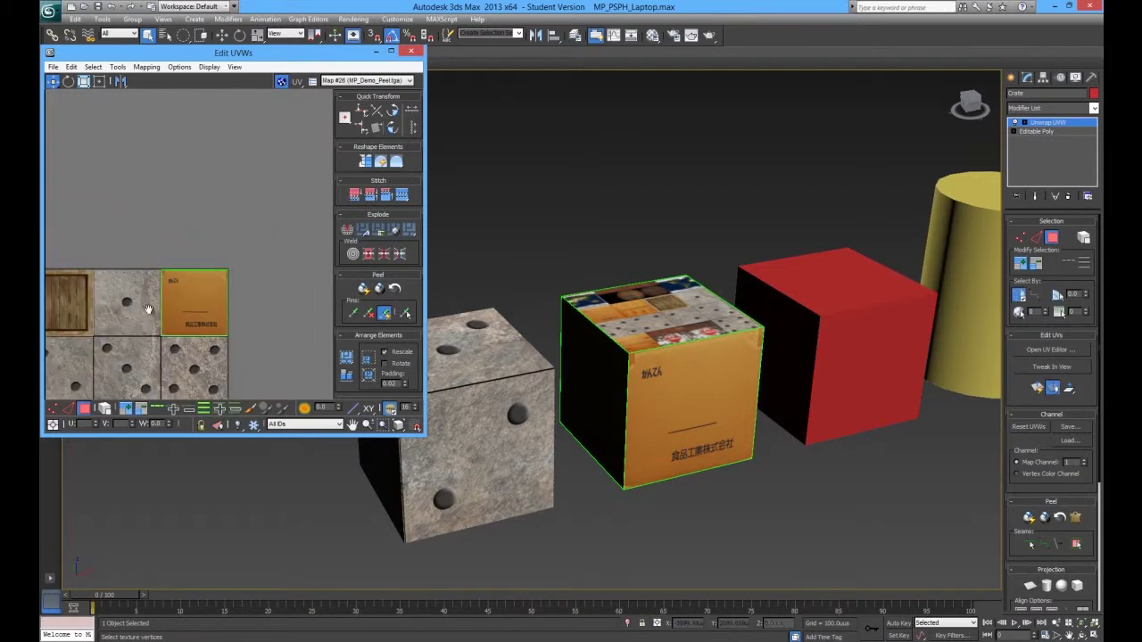
# - Select the Crate face facing the neighbouring red cube and move its UVs over the lettered cardboard tile
pyautogui.moveTo(148, 309); pyautogui.dragTo(320, 297, button='middle')
pyautogui.moveTo(176, 275); pyautogui.dragTo(317, 279, button='middle')
pyautogui.scroll(-1, 248, 244)
pyautogui.scroll(-2, 215, 325)
pyautogui.keyDown('alt'); pyautogui.moveTo(785, 416); pyautogui.dragTo(630, 393, button='middle'); pyautogui.keyUp('alt')
pyautogui.click(693, 366)
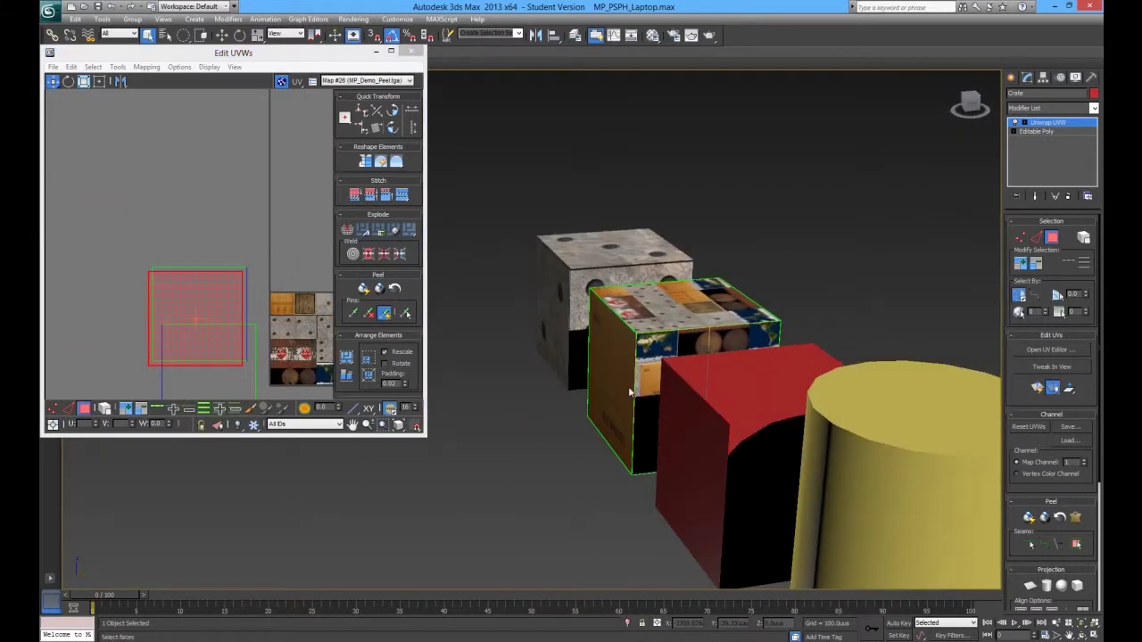
pyautogui.keyDown('alt'); pyautogui.moveTo(636, 309); pyautogui.dragTo(592, 307, button='middle'); pyautogui.keyUp('alt')
pyautogui.click(810, 385)
pyautogui.click(757, 390)
pyautogui.moveTo(295, 322); pyautogui.dragTo(151, 296, button='middle')
pyautogui.moveTo(76, 297); pyautogui.dragTo(187, 340)
# - Scale down the UVs of the face facing the red cube and align them with the lettered cardboard tile
pyautogui.press('r')
pyautogui.press('w')
pyautogui.scroll(3, 226, 306)
pyautogui.moveTo(221, 244); pyautogui.dragTo(187, 245)
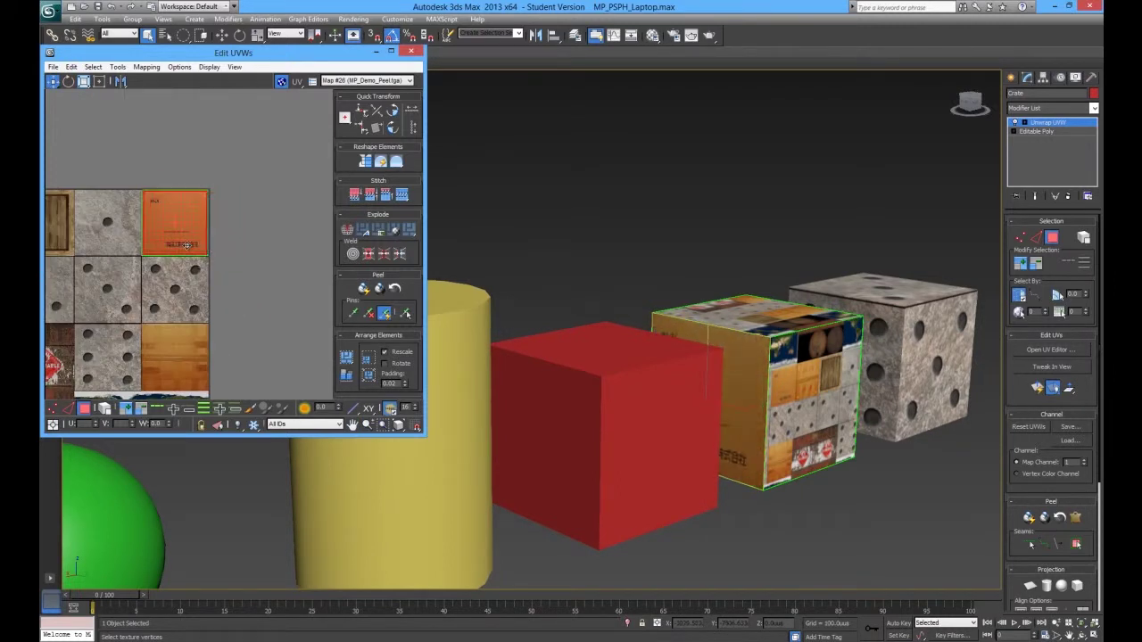
# - Move the UVs of the Crate's side face still showing the whole texture sheet onto the lettered cardboard tile and scale them down
pyautogui.scroll(-6, 236, 293)
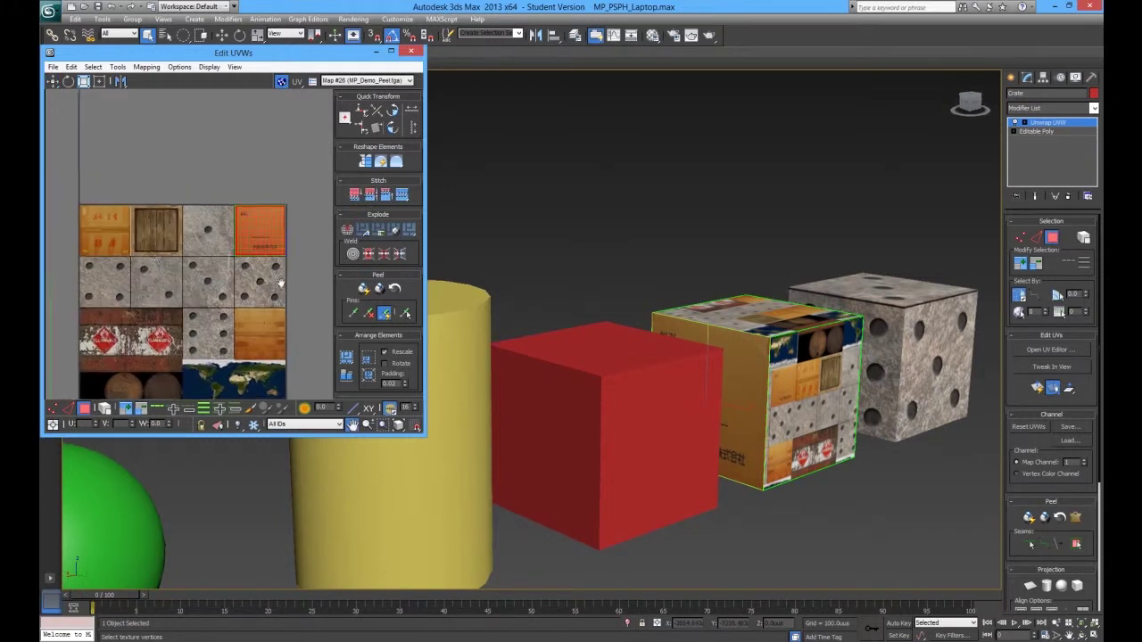
pyautogui.moveTo(131, 284); pyautogui.dragTo(307, 282, button='middle')
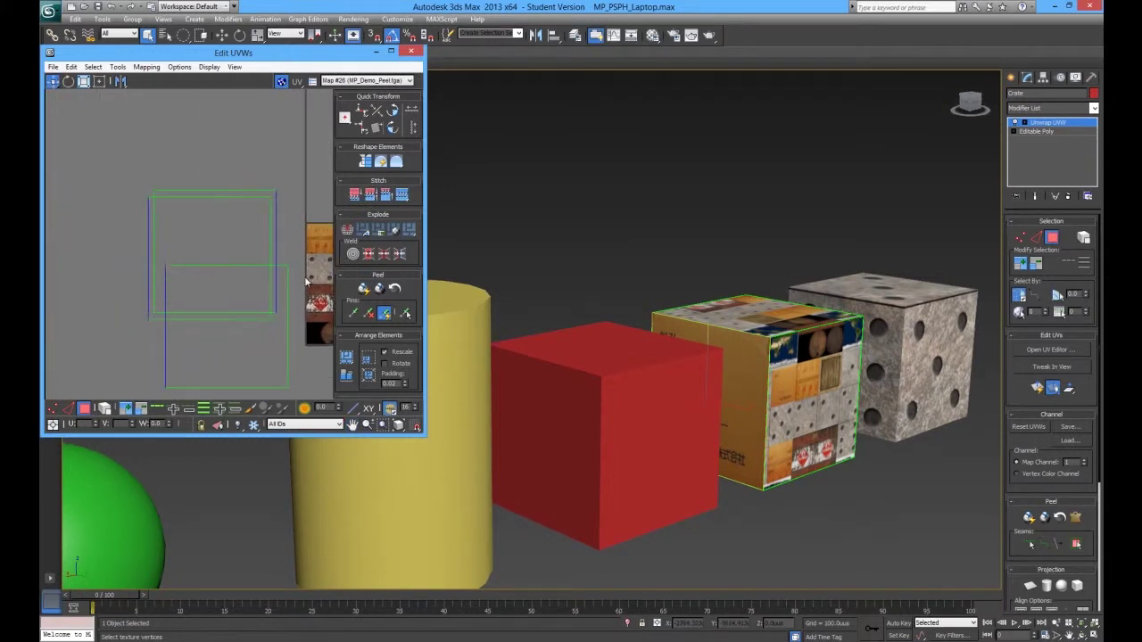
pyautogui.click(796, 370)
pyautogui.moveTo(241, 275); pyautogui.dragTo(312, 287)
pyautogui.moveTo(279, 290); pyautogui.dragTo(133, 323, button='middle')
pyautogui.scroll(1, 133, 322)
pyautogui.press('r')
pyautogui.moveTo(163, 316); pyautogui.dragTo(301, 273)
# - Scale and align that side face's UVs precisely to the borders of the lettered cardboard tile
pyautogui.press('w')
pyautogui.scroll(2, 239, 290)
pyautogui.scroll(2, 183, 284)
pyautogui.moveTo(211, 269); pyautogui.dragTo(50, 325, button='middle')
pyautogui.press('r')
pyautogui.moveTo(235, 278)
pyautogui.mouseDown()
pyautogui.moveTo(204, 316)
pyautogui.moveTo(256, 283)
pyautogui.mouseUp()
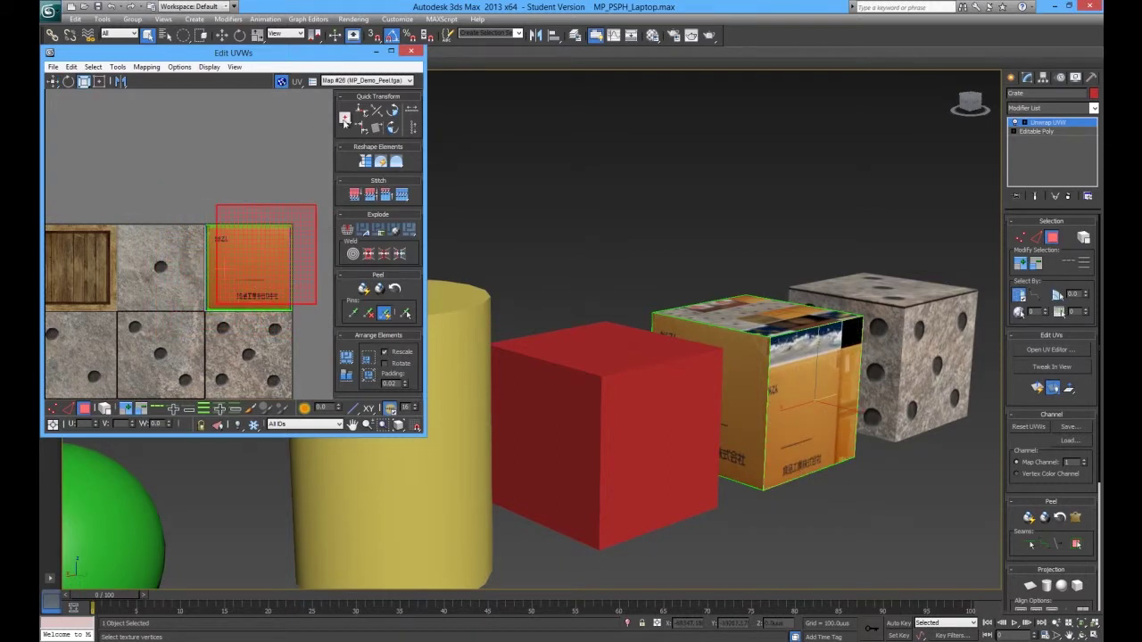
pyautogui.moveTo(265, 268)
pyautogui.mouseDown()
pyautogui.moveTo(258, 303)
pyautogui.moveTo(271, 272)
pyautogui.mouseUp()
pyautogui.press('w')
pyautogui.press('r')
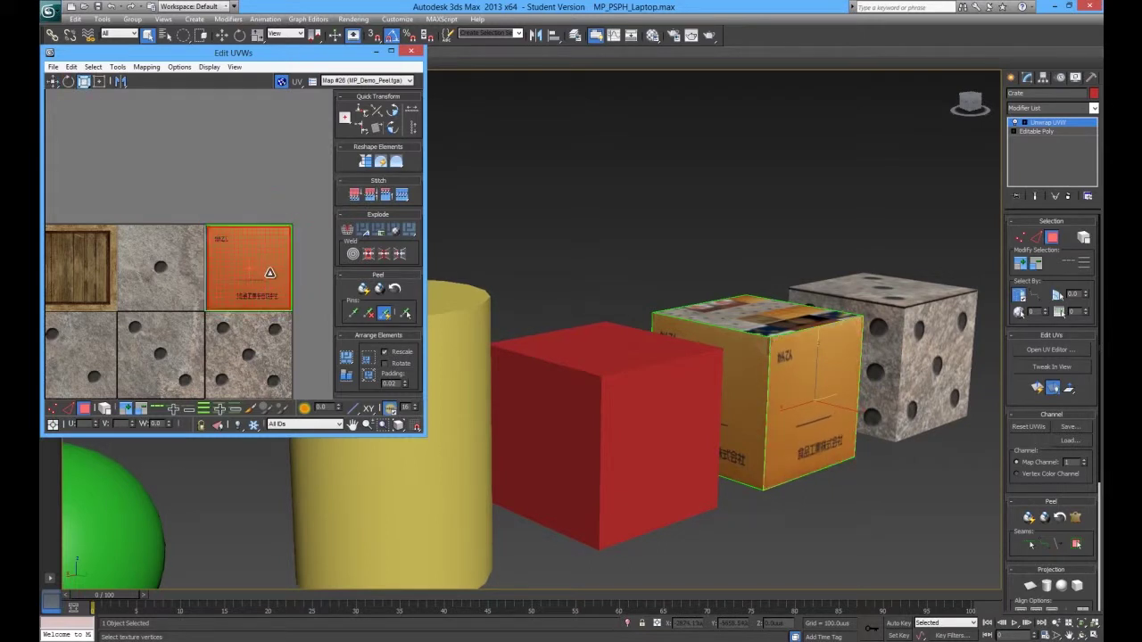
pyautogui.press('w')
# - Move the Crate's top face UVs onto the taped cardboard tile with red characters and scale them down to its borders
pyautogui.scroll(-5, 149, 243)
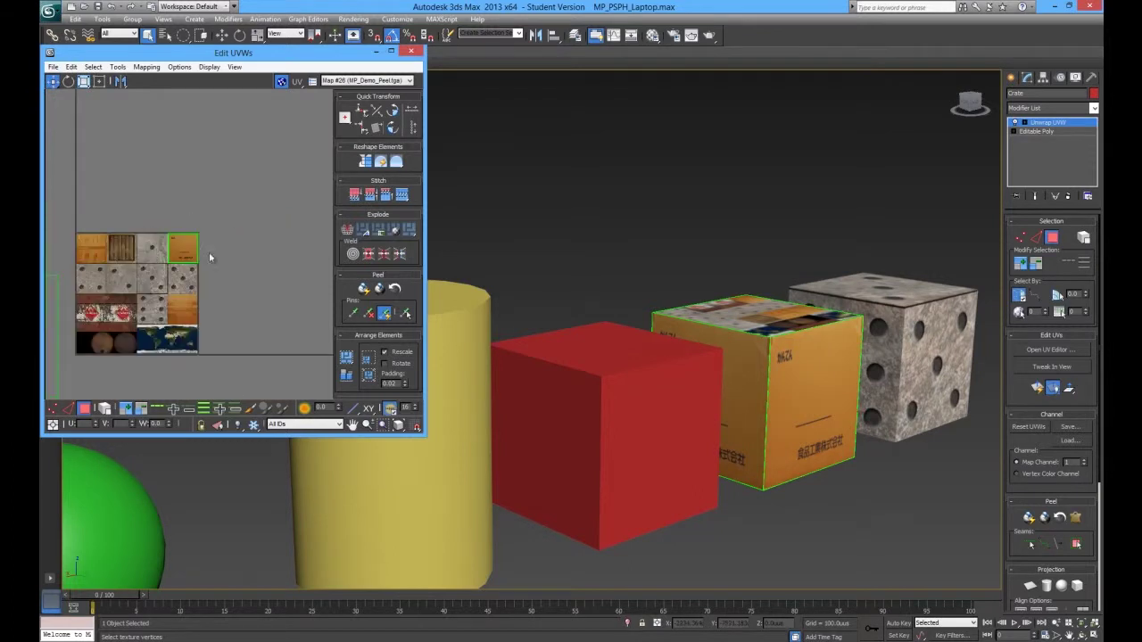
pyautogui.scroll(-3, 210, 256)
pyautogui.moveTo(188, 275); pyautogui.dragTo(246, 257, button='middle')
pyautogui.scroll(-2, 245, 257)
pyautogui.click(159, 231)
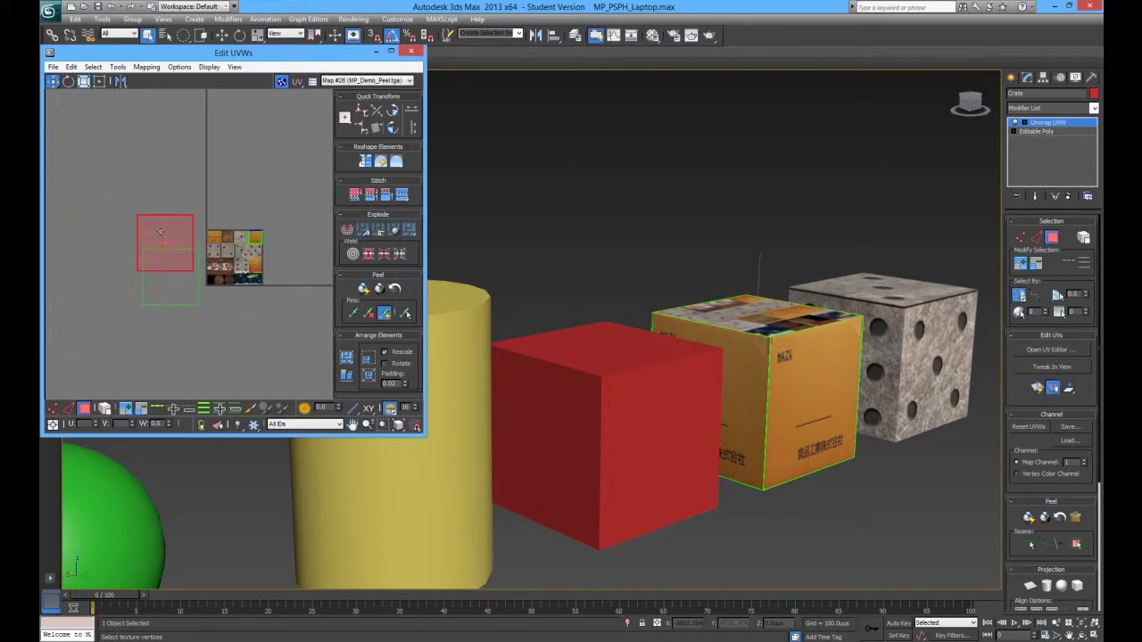
pyautogui.moveTo(162, 237); pyautogui.dragTo(208, 229)
pyautogui.scroll(8, 208, 229)
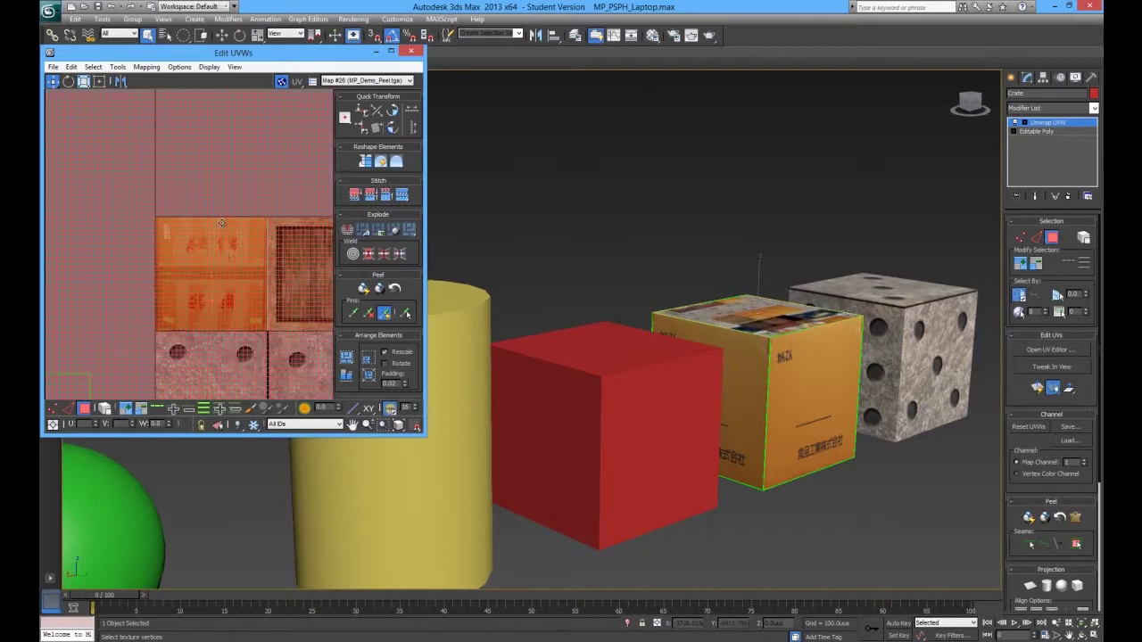
pyautogui.press('r')
pyautogui.moveTo(233, 233); pyautogui.dragTo(128, 365)
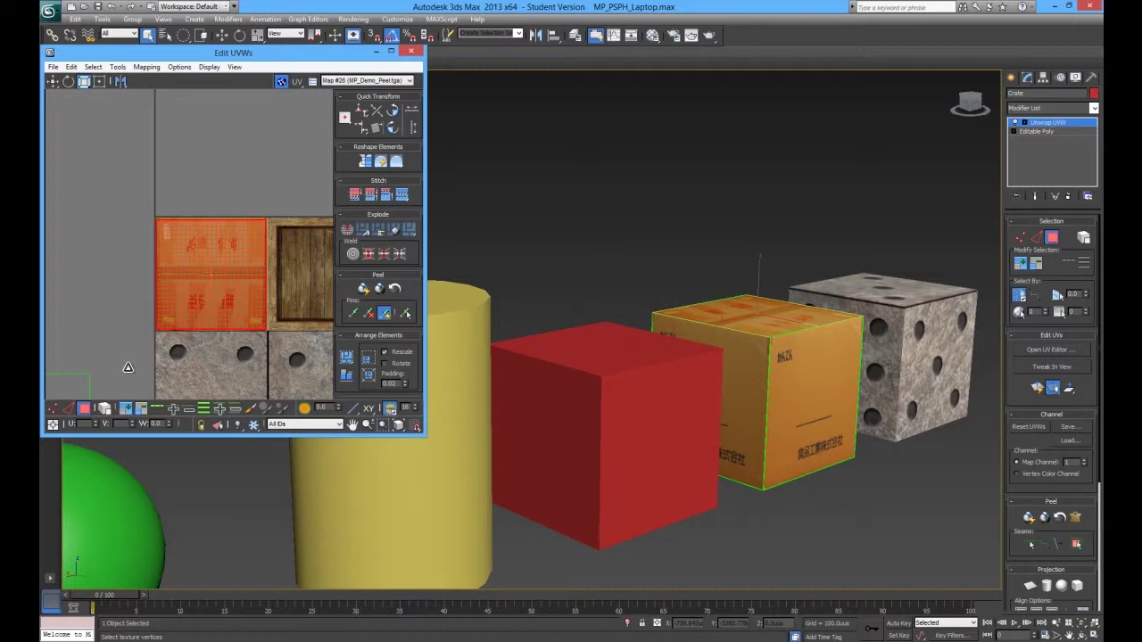
# - Select the Crate's remaining unplaced face and scale its UVs down onto the plain taped cardboard tile above the world map
pyautogui.scroll(-6, 120, 303)
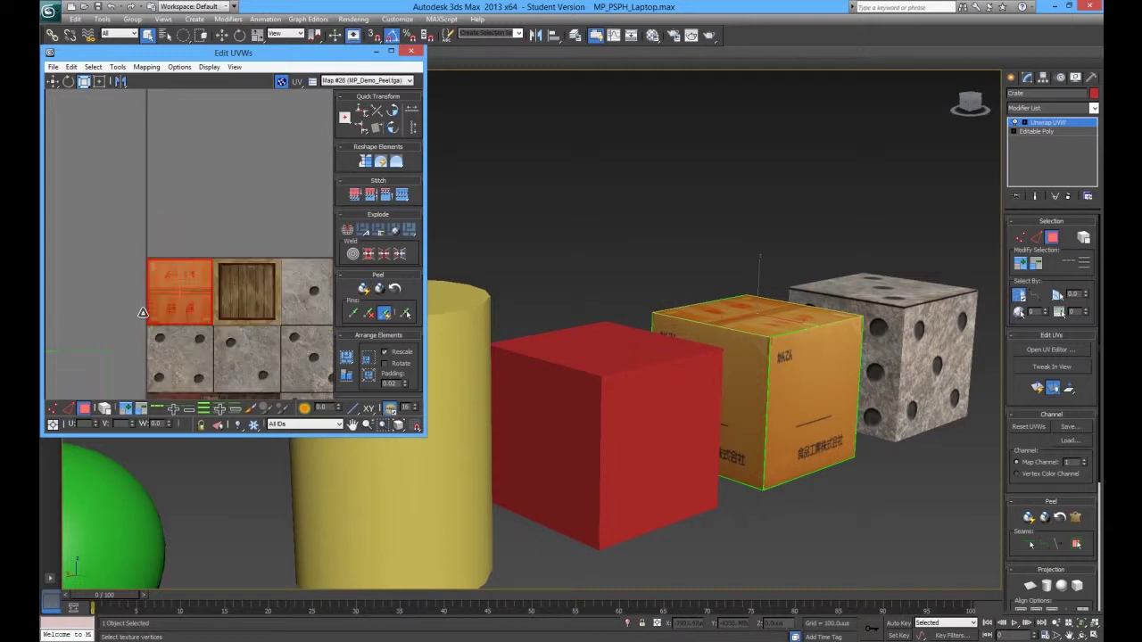
pyautogui.click(101, 336)
pyautogui.scroll(-3, 103, 335)
pyautogui.press('q')
pyautogui.moveTo(109, 334); pyautogui.dragTo(164, 405)
pyautogui.press('r')
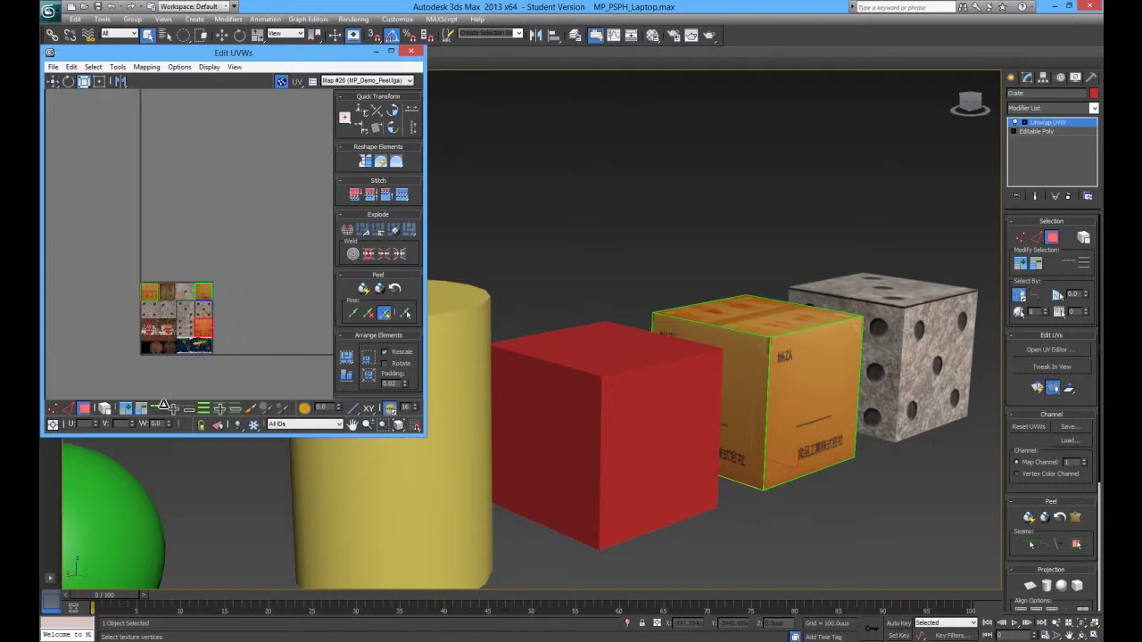
# - Fit the remaining face's UVs precisely to the borders of the plain taped cardboard tile and clear the selection
pyautogui.scroll(8, 200, 380)
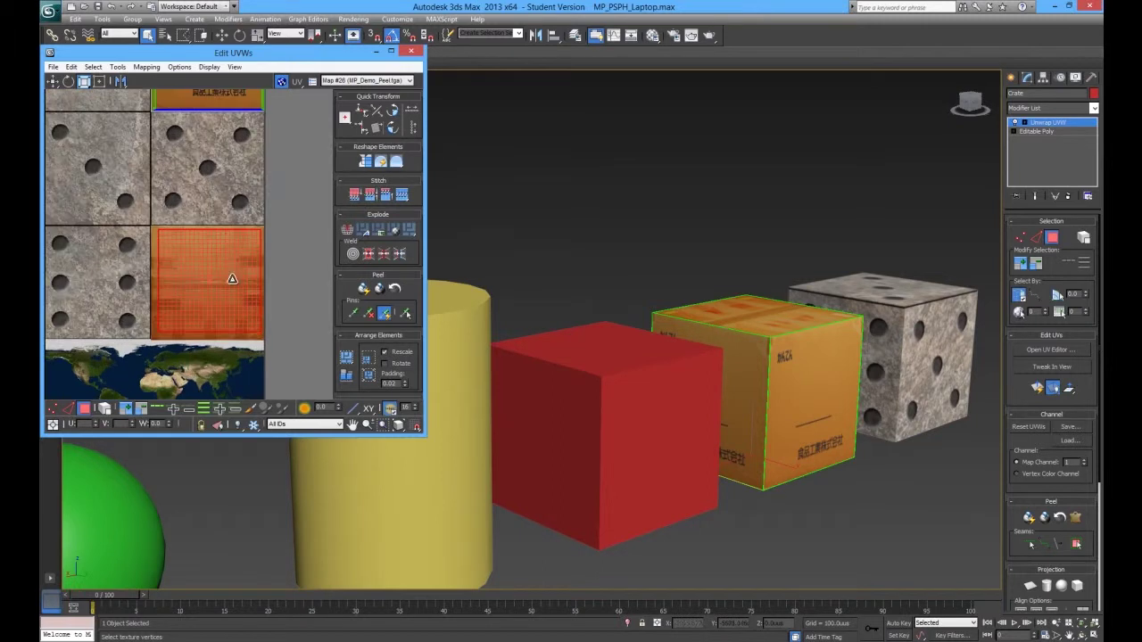
pyautogui.moveTo(234, 283); pyautogui.dragTo(241, 278)
pyautogui.press('w')
pyautogui.press('r')
pyautogui.press('w')
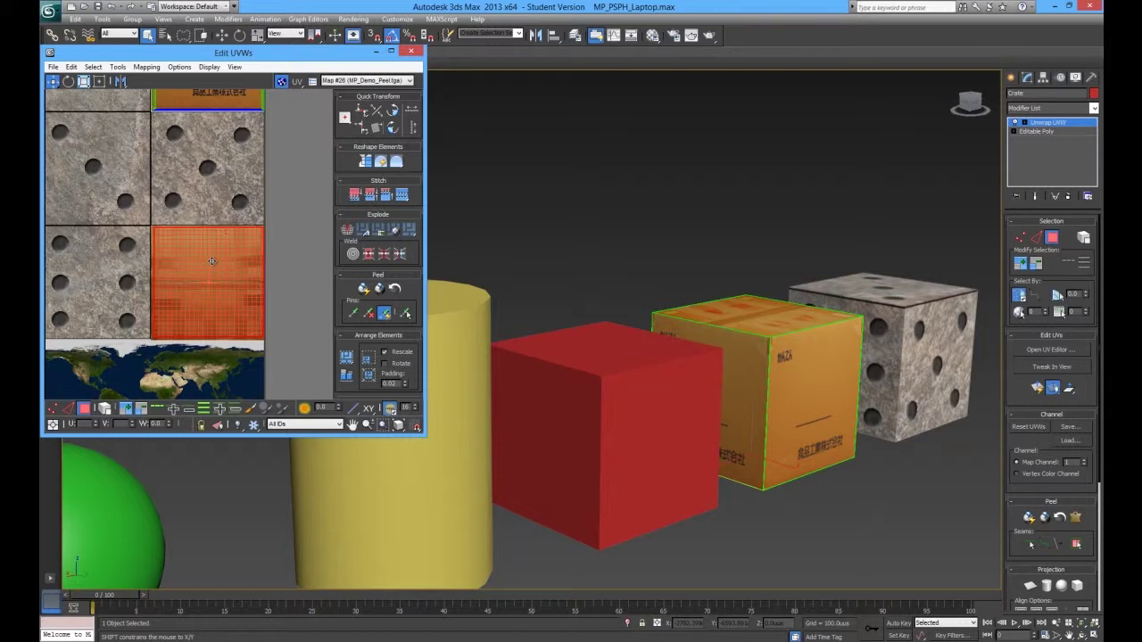
pyautogui.click(290, 272)
pyautogui.moveTo(719, 365)
pyautogui.keyDown('alt'); pyautogui.mouseDown(button='middle')
pyautogui.moveTo(694, 359)
pyautogui.moveTo(688, 260)
pyautogui.moveTo(716, 286)
pyautogui.moveTo(709, 393)
pyautogui.moveTo(709, 379)
pyautogui.mouseUp(button='middle'); pyautogui.keyUp('alt')
pyautogui.click(249, 274)
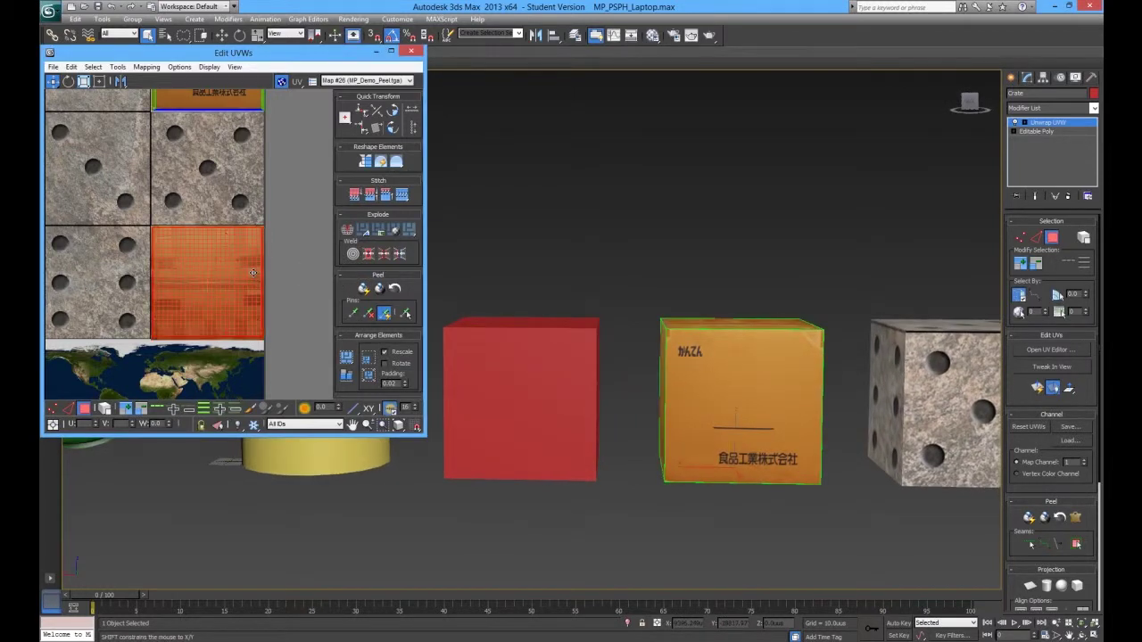
pyautogui.click(278, 285)
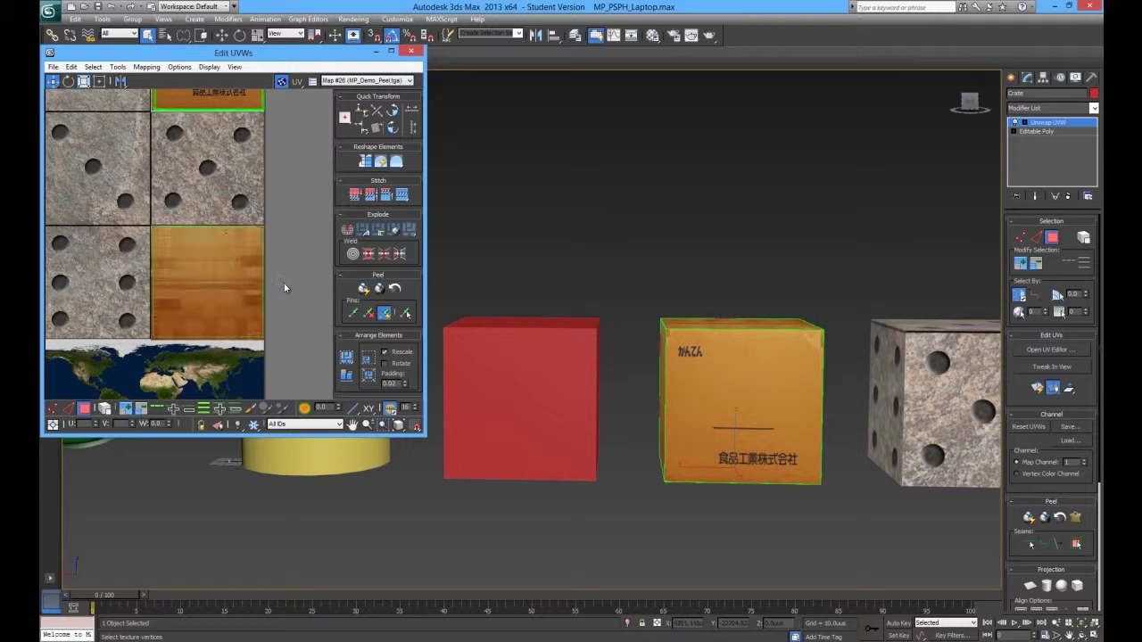
# - Collapse the Crate's whole modifier stack and accept the warning
pyautogui.scroll(-5, 253, 255)
pyautogui.keyDown('alt'); pyautogui.moveTo(644, 344); pyautogui.dragTo(673, 349, button='middle'); pyautogui.keyUp('alt')
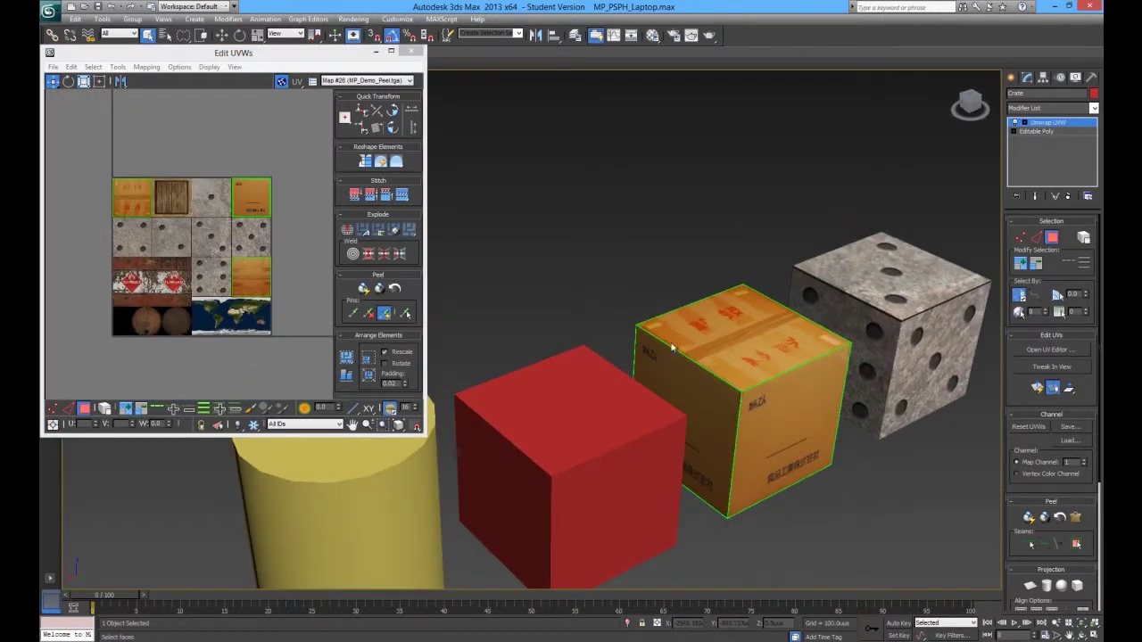
pyautogui.rightClick(1042, 123)
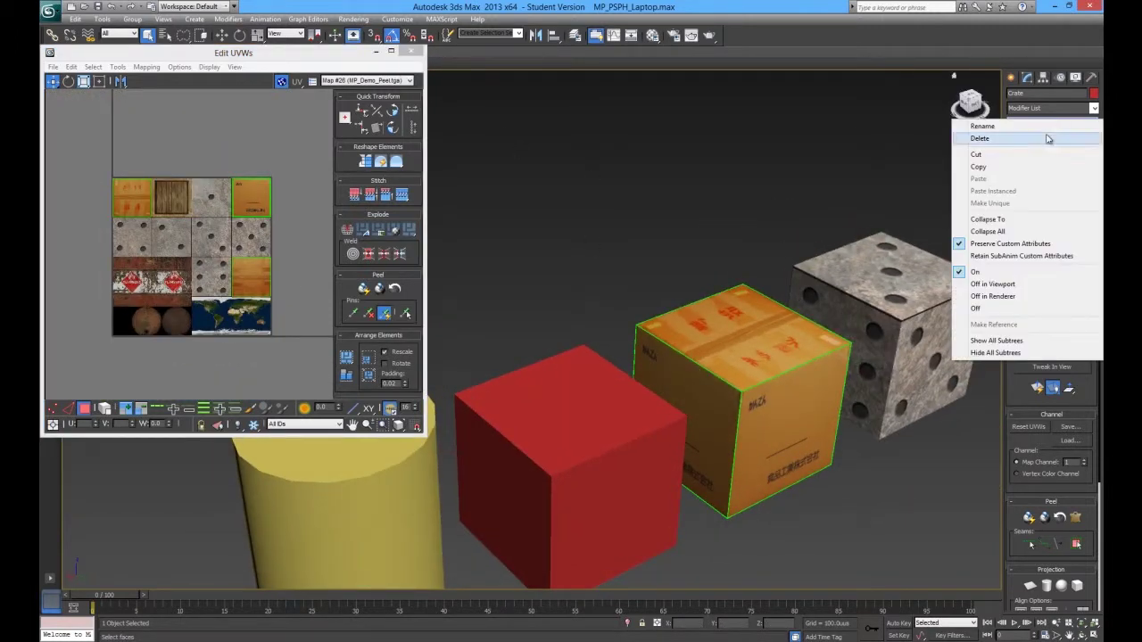
pyautogui.click(991, 231)
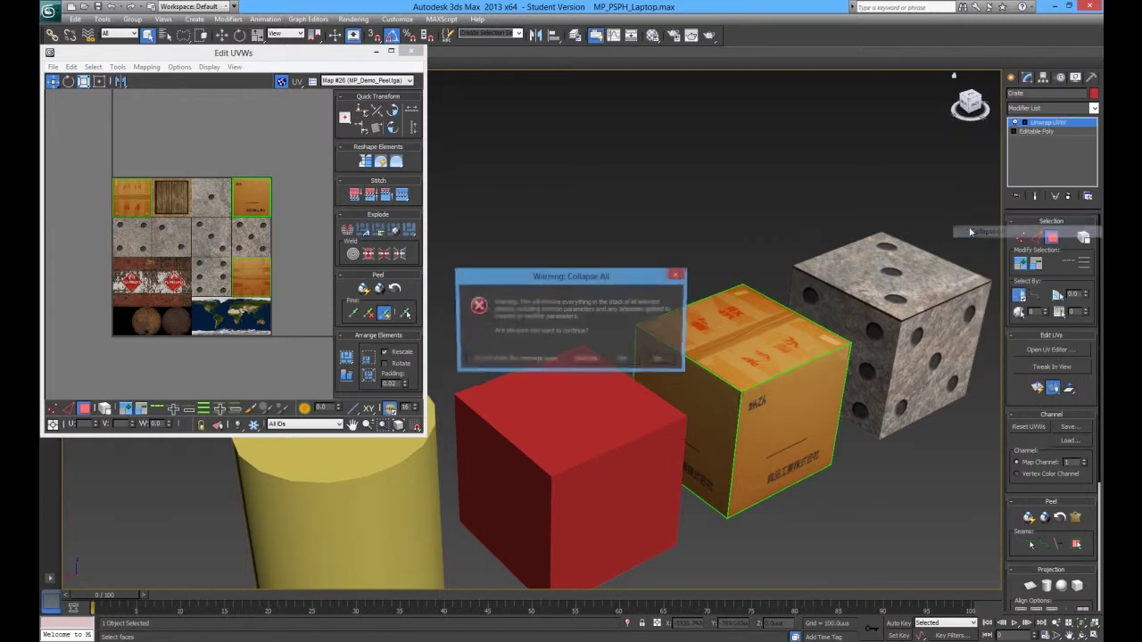
pyautogui.click(626, 361)
# - Examine the textured Crate and Dice from several sides, checking the direction of the lettering on each cardboard face
pyautogui.keyDown('alt'); pyautogui.moveTo(648, 367); pyautogui.dragTo(743, 331, button='middle'); pyautogui.keyUp('alt')
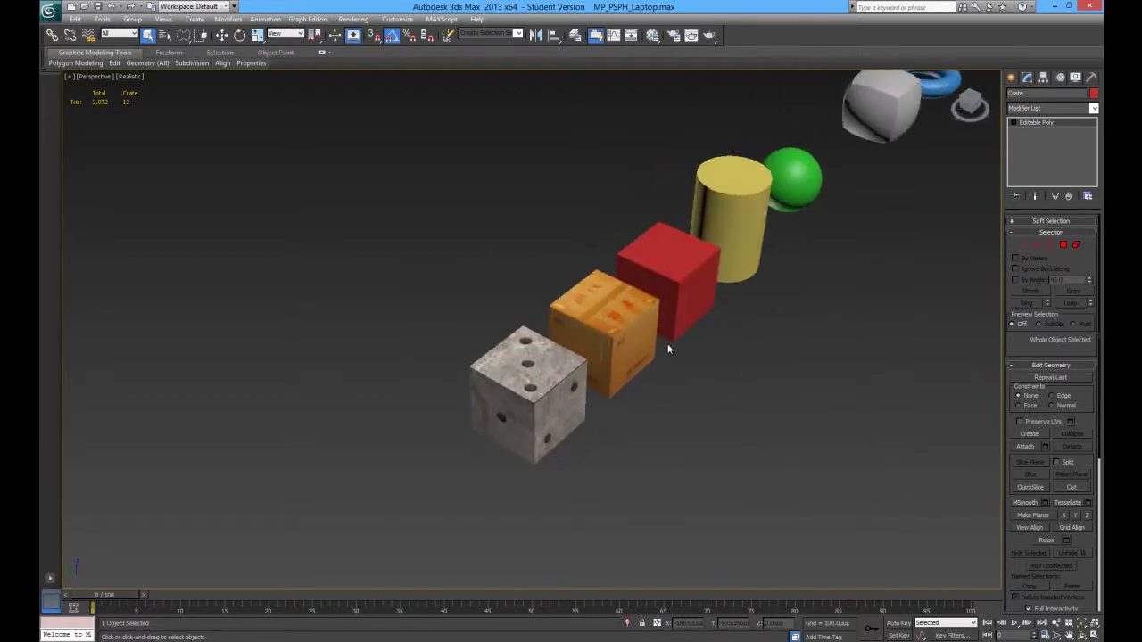
pyautogui.scroll(5, 668, 348)
pyautogui.keyDown('alt'); pyautogui.moveTo(668, 348); pyautogui.dragTo(627, 328, button='middle'); pyautogui.keyUp('alt')
pyautogui.scroll(-6, 627, 329)
pyautogui.scroll(3, 576, 329)
pyautogui.keyDown('alt'); pyautogui.moveTo(554, 346); pyautogui.dragTo(747, 325, button='middle'); pyautogui.keyUp('alt')
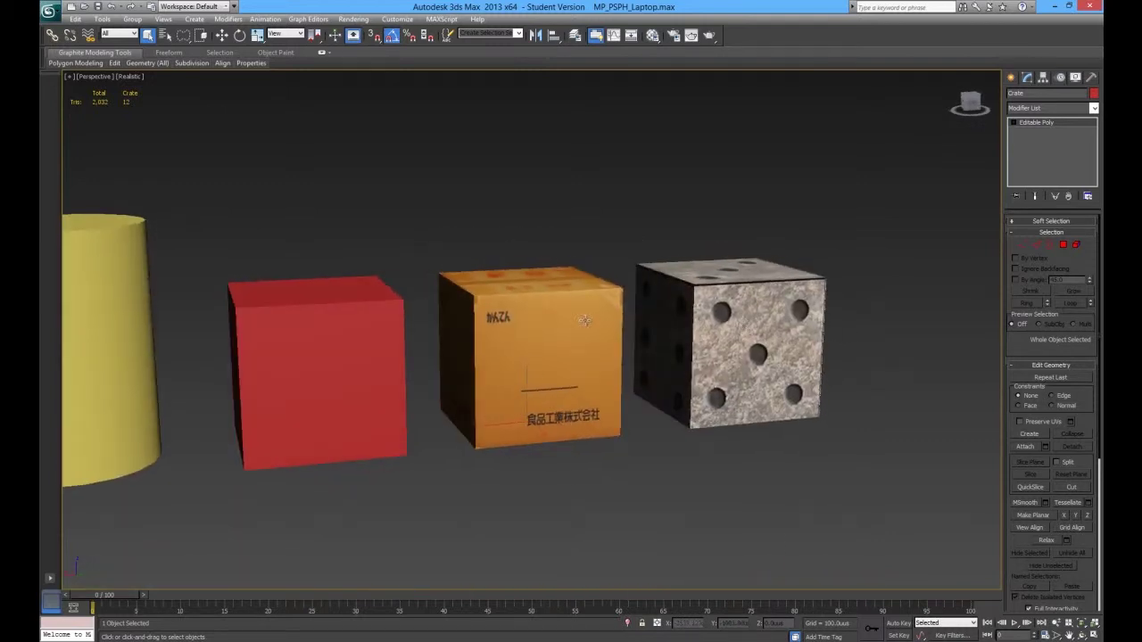
pyautogui.keyDown('alt'); pyautogui.moveTo(528, 365); pyautogui.dragTo(521, 389, button='middle'); pyautogui.keyUp('alt')
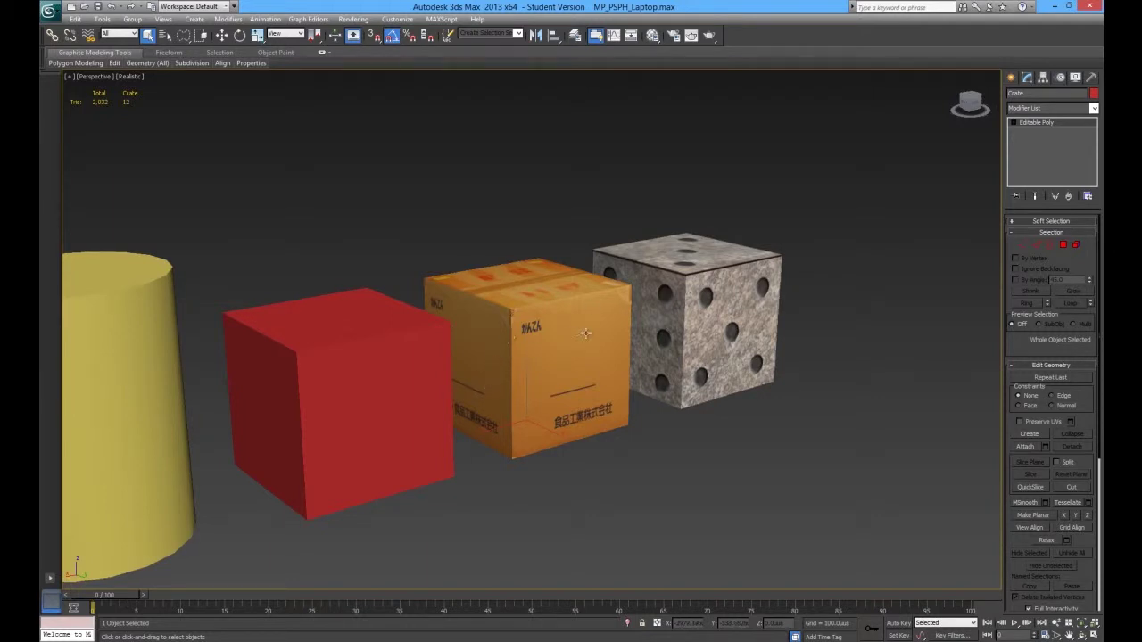
pyautogui.keyDown('alt'); pyautogui.moveTo(456, 324); pyautogui.dragTo(457, 381, button='middle'); pyautogui.keyUp('alt')
pyautogui.keyDown('alt'); pyautogui.moveTo(519, 337); pyautogui.dragTo(545, 393, button='middle'); pyautogui.keyUp('alt')
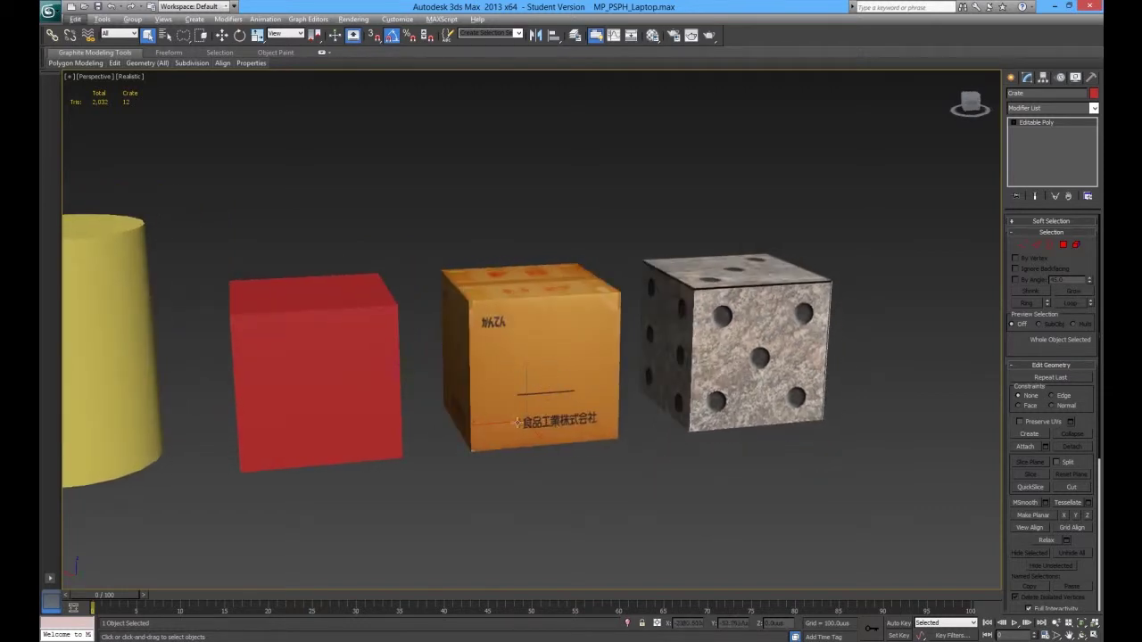
pyautogui.keyDown('alt'); pyautogui.moveTo(535, 406); pyautogui.dragTo(593, 390, button='middle'); pyautogui.keyUp('alt')
pyautogui.keyDown('alt'); pyautogui.moveTo(505, 412); pyautogui.dragTo(681, 384, button='middle'); pyautogui.keyUp('alt')
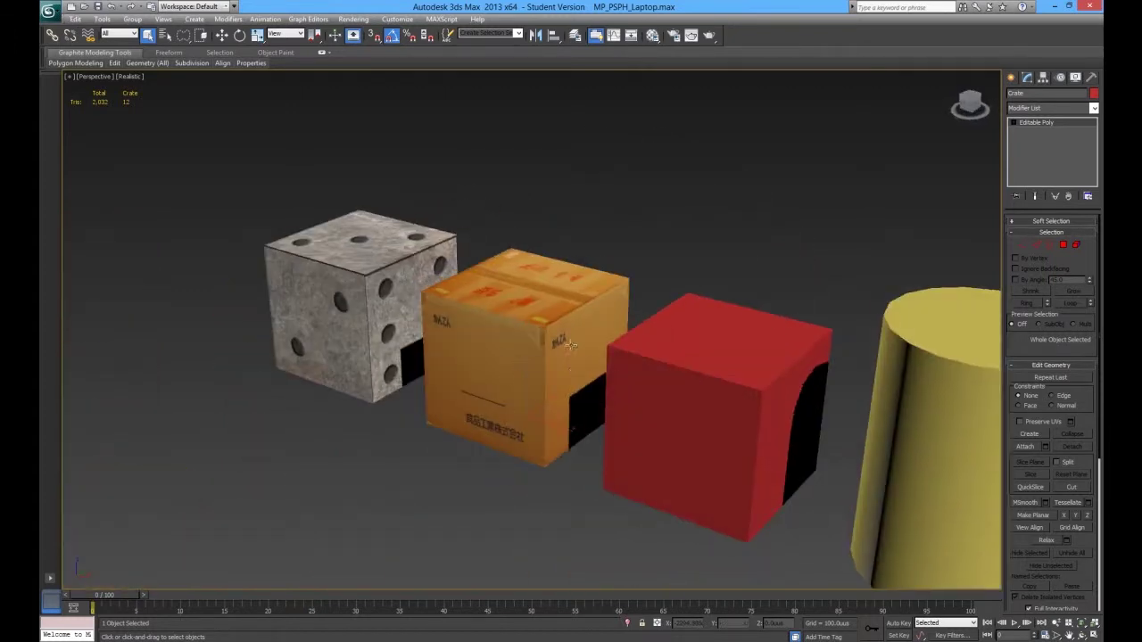
pyautogui.keyDown('alt'); pyautogui.moveTo(429, 381); pyautogui.dragTo(574, 339, button='middle'); pyautogui.keyUp('alt')
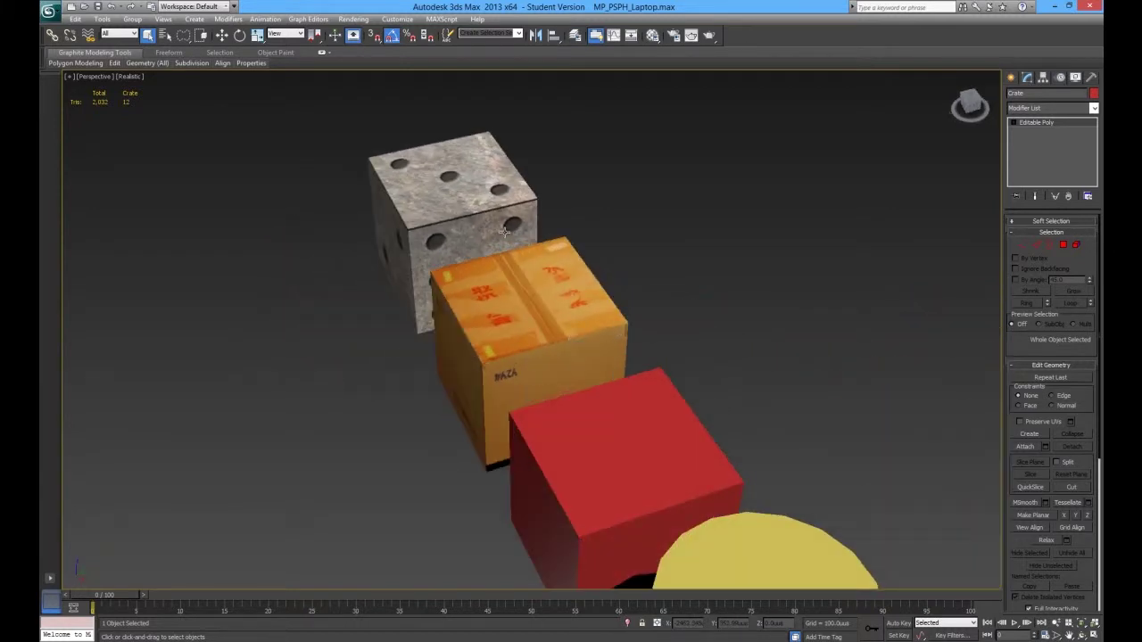
pyautogui.keyDown('alt'); pyautogui.moveTo(657, 393); pyautogui.dragTo(483, 360, button='middle'); pyautogui.keyUp('alt')
pyautogui.scroll(-8, 475, 361)
pyautogui.keyDown('alt'); pyautogui.moveTo(729, 390); pyautogui.dragTo(548, 378, button='middle'); pyautogui.keyUp('alt')
pyautogui.scroll(5, 580, 384)
pyautogui.scroll(5, 568, 355)
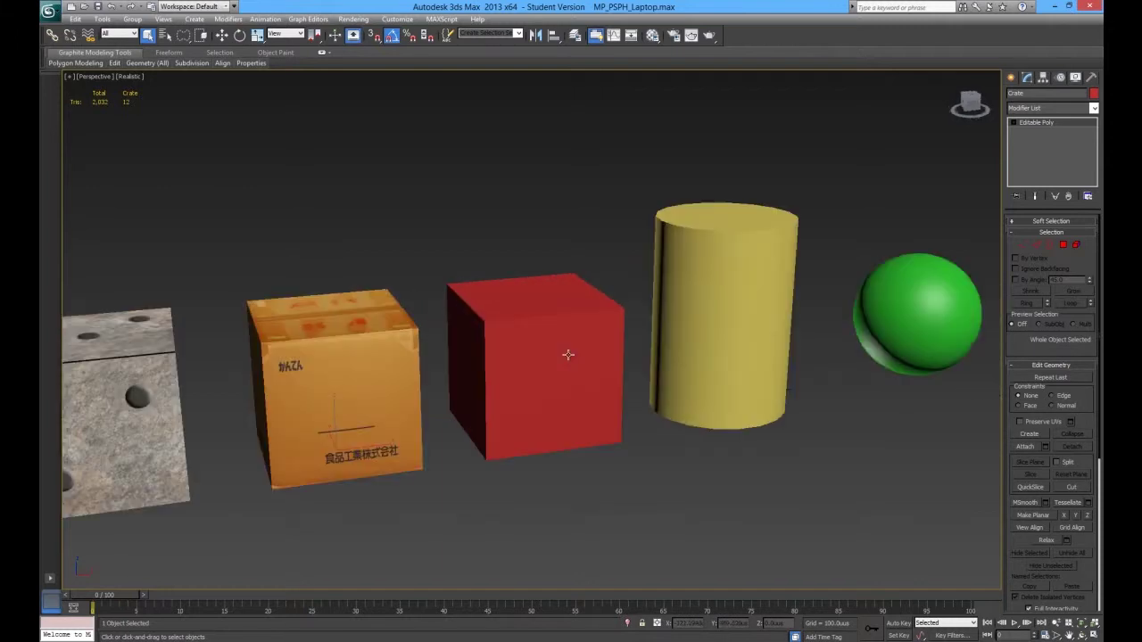
# - Select the red cube and assign it the material that uses MP_Demo_Peel.tga, then close the Material Editor
pyautogui.scroll(-1, 555, 336)
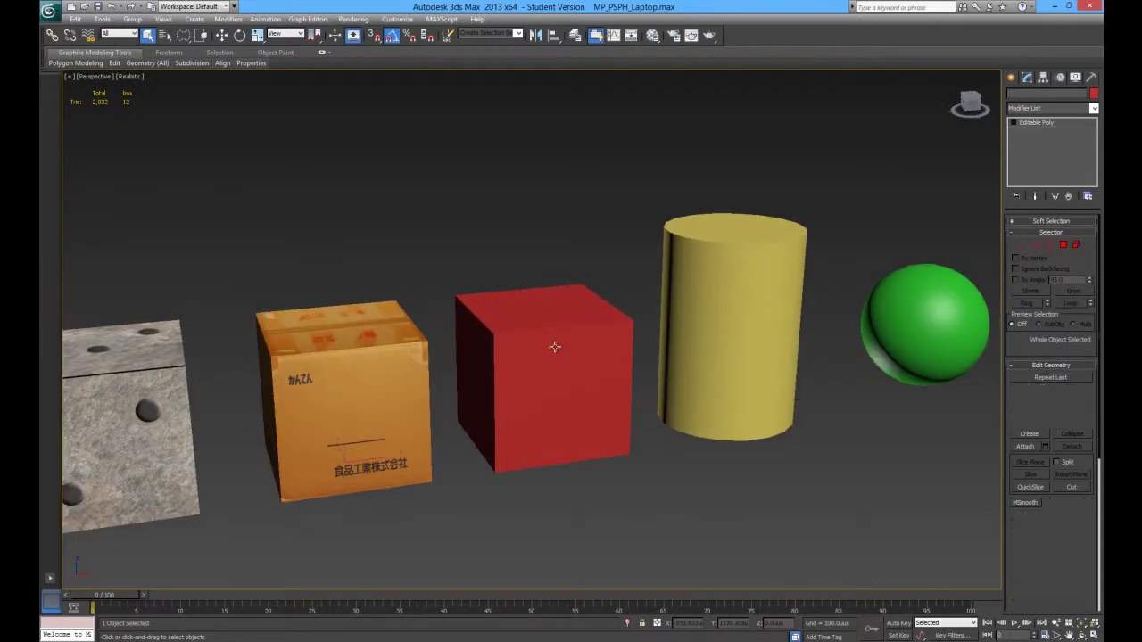
pyautogui.scroll(-6, 556, 339)
pyautogui.scroll(4, 605, 372)
pyautogui.scroll(4, 541, 373)
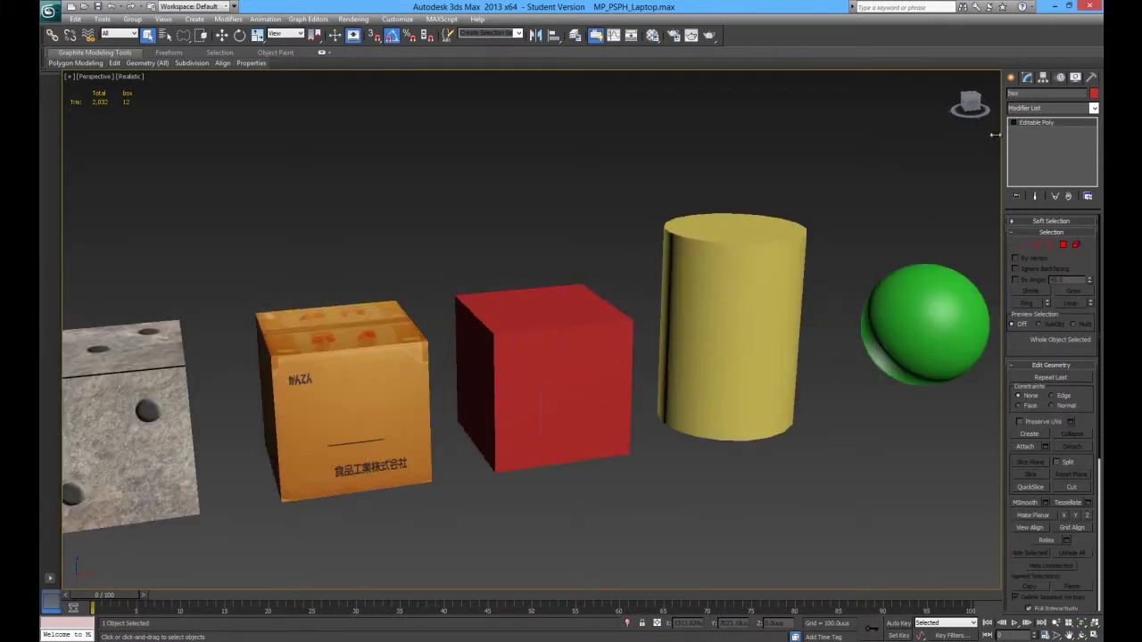
pyautogui.click(1035, 113)
pyautogui.click(1037, 110)
pyautogui.moveTo(609, 307); pyautogui.dragTo(665, 307, button='middle')
pyautogui.press('m')
pyautogui.click(149, 276)
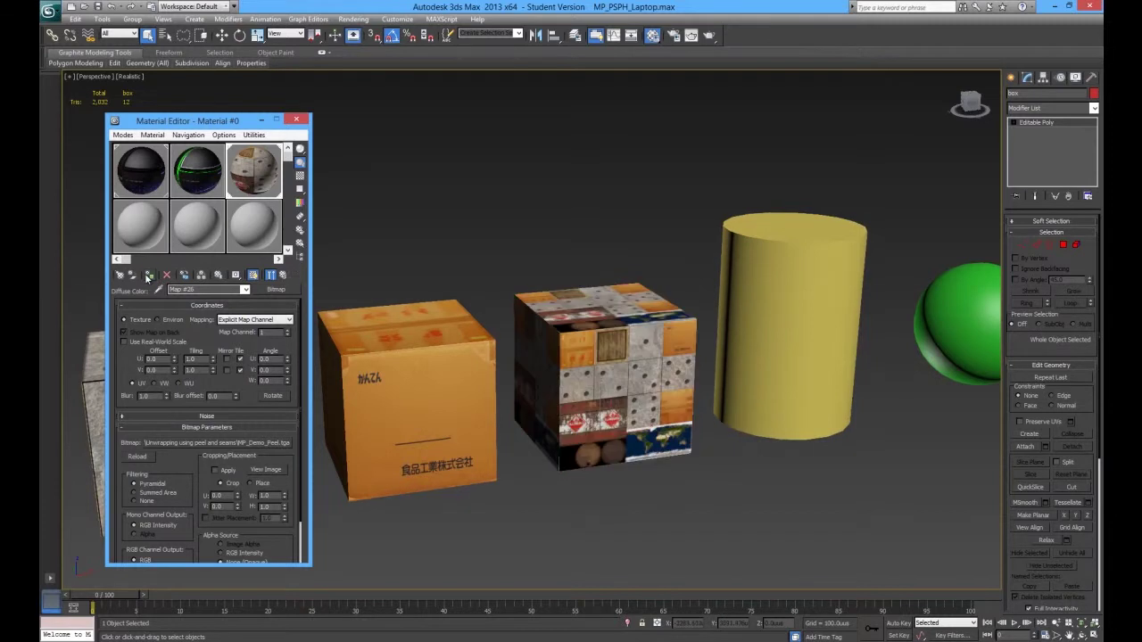
pyautogui.click(296, 119)
# - Add an Unwrap UVW modifier to the box and show Map #26 (MP_Demo_Peel.tga) as the UV editor's background
pyautogui.click(1071, 108)
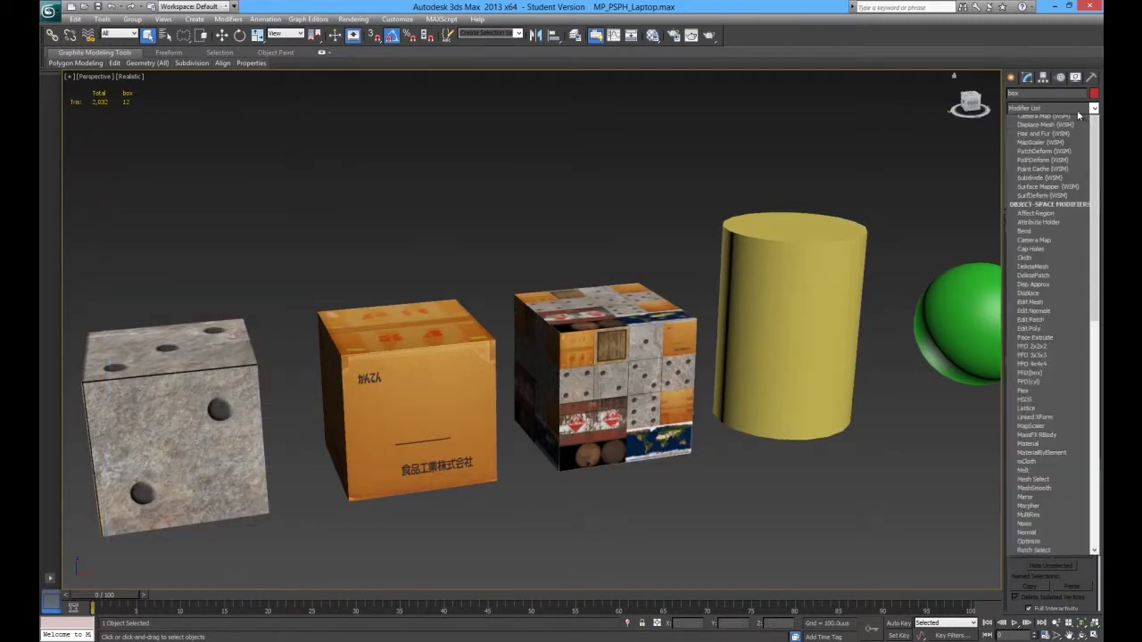
pyautogui.scroll(-10, 1072, 160)
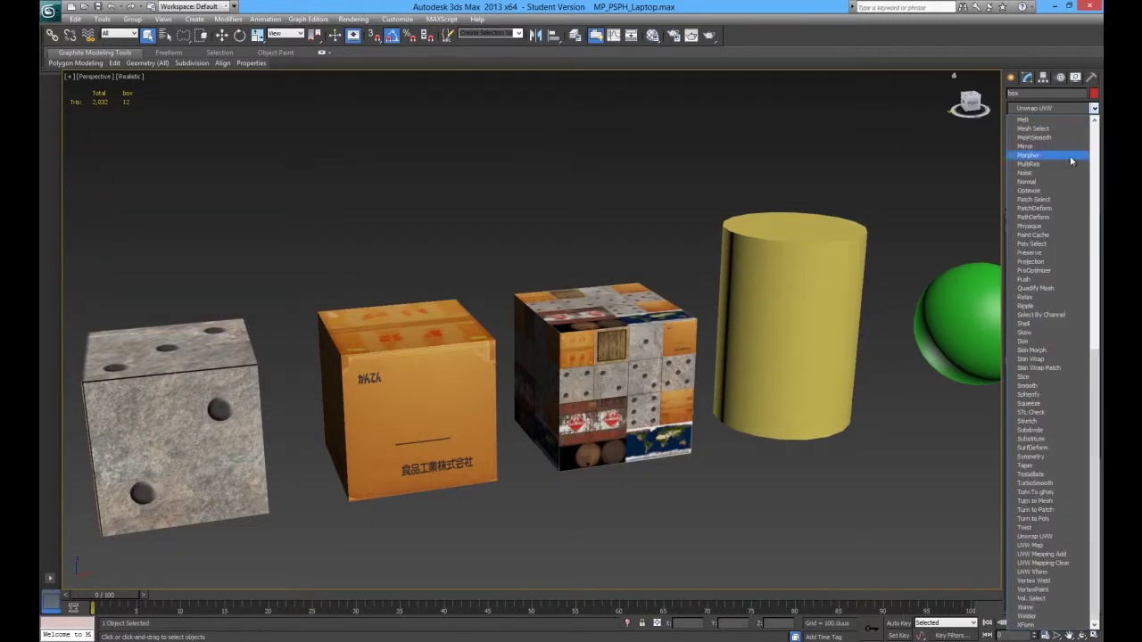
pyautogui.click(1066, 536)
pyautogui.click(1047, 349)
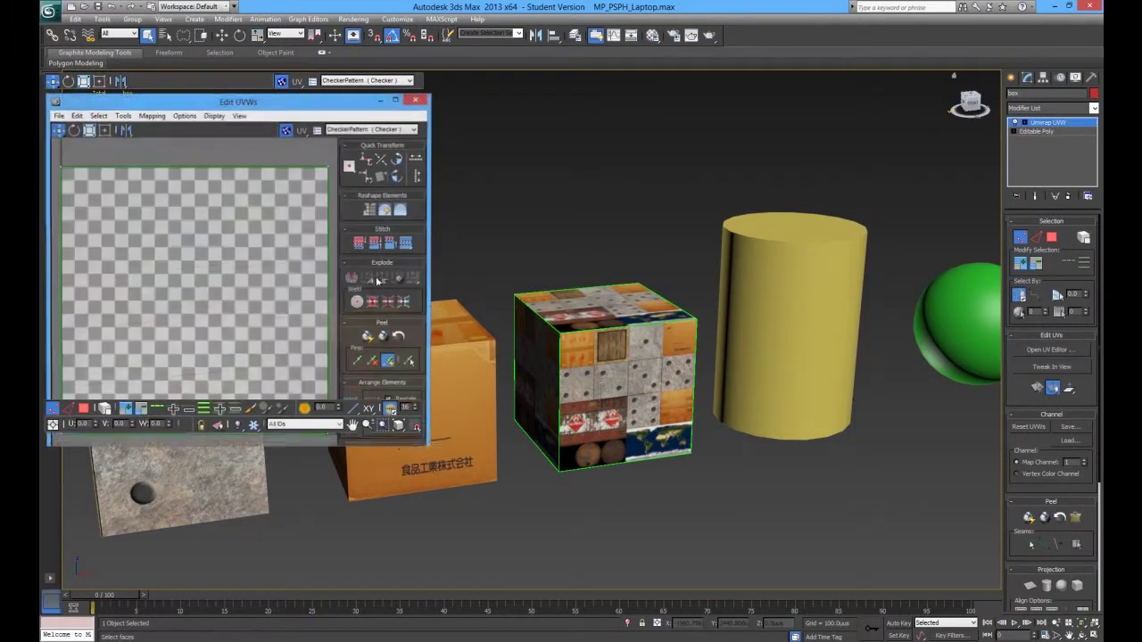
pyautogui.click(366, 80)
pyautogui.click(366, 104)
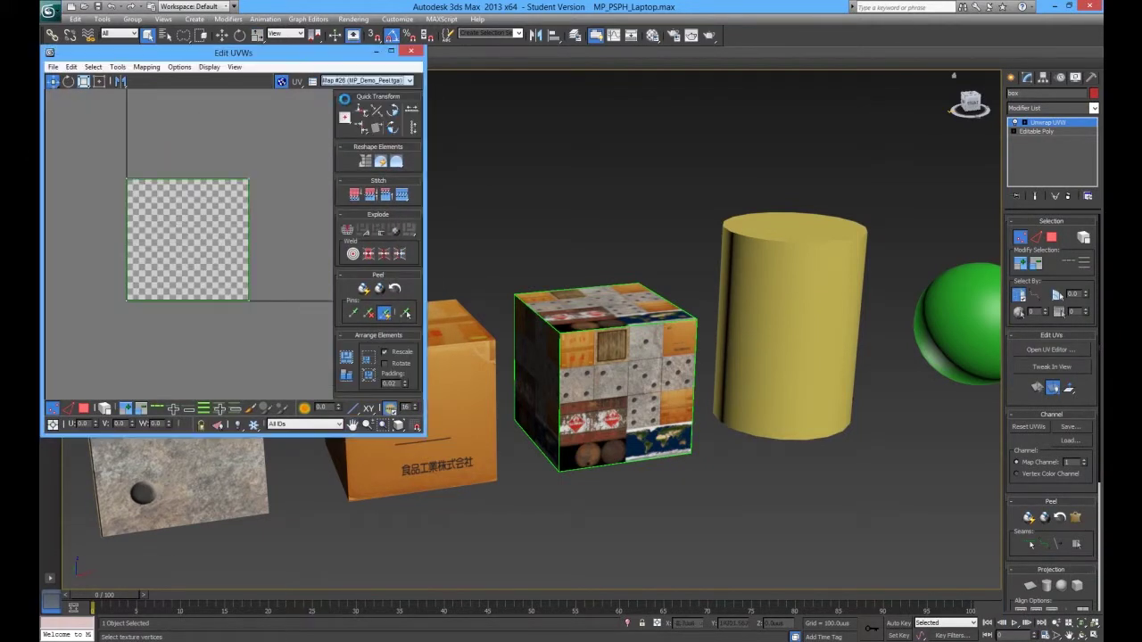
pyautogui.scroll(2, 108, 165)
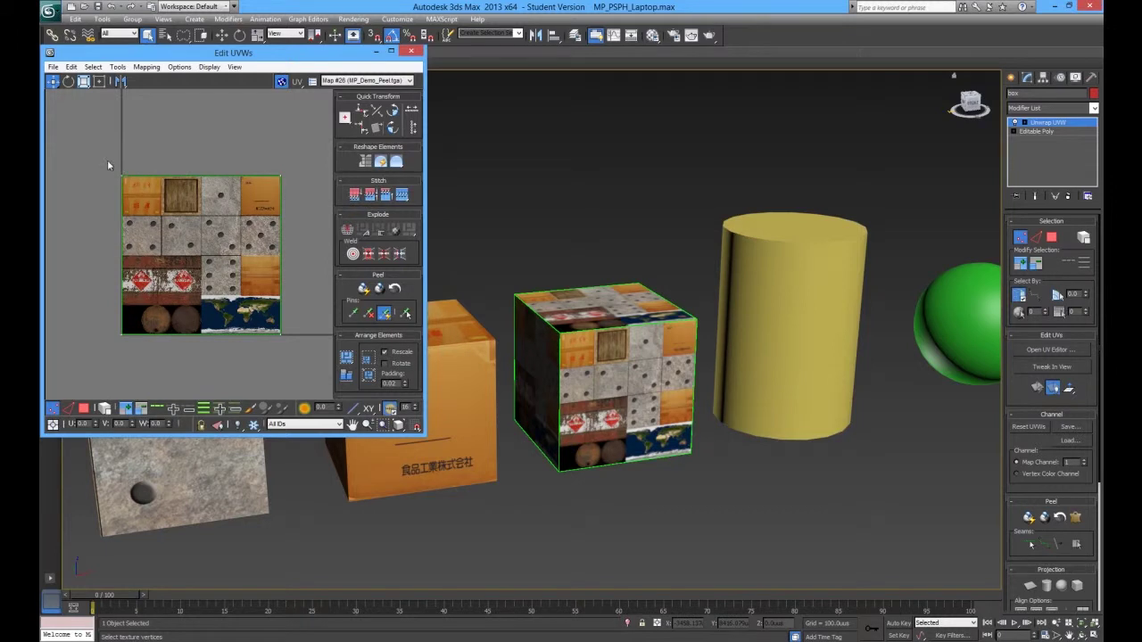
# - Select all of the box's UV vertices, then scale and move them to fit the wooden crate tile
pyautogui.moveTo(274, 346); pyautogui.dragTo(280, 334)
pyautogui.press('r')
pyautogui.moveTo(277, 175); pyautogui.dragTo(172, 258)
pyautogui.scroll(5, 198, 226)
pyautogui.moveTo(254, 259); pyautogui.dragTo(201, 100)
pyautogui.moveTo(201, 100); pyautogui.dragTo(237, 205, button='middle')
pyautogui.moveTo(236, 205)
pyautogui.mouseDown()
pyautogui.moveTo(249, 175)
pyautogui.moveTo(243, 188)
pyautogui.mouseUp()
pyautogui.press('r')
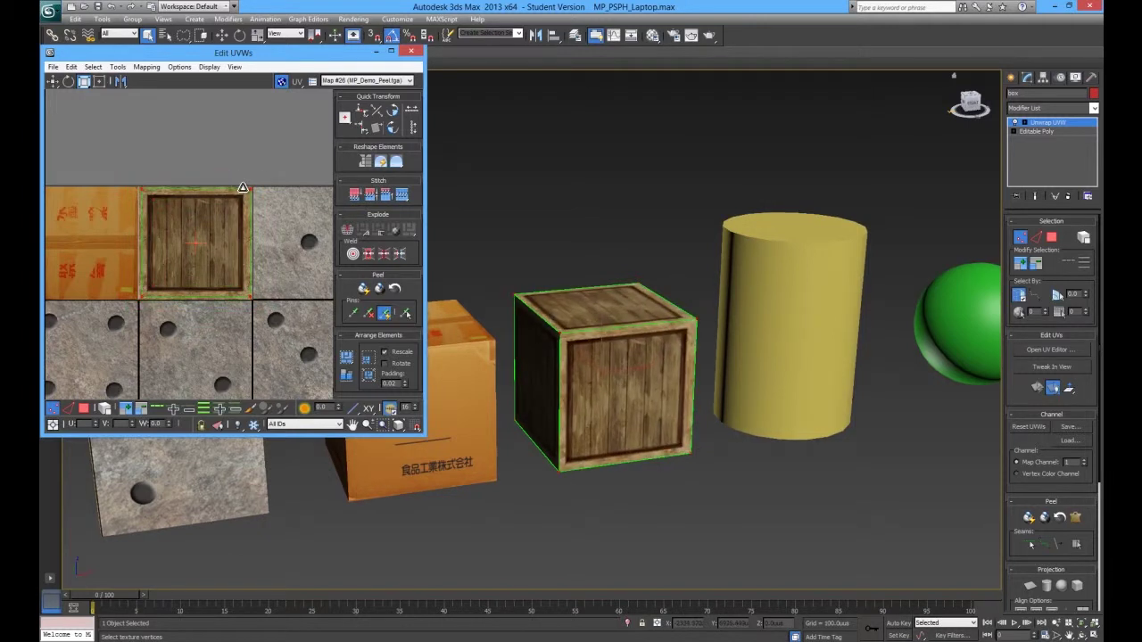
# - Switch the box's UV selection to faces on the wooden crate tile and bring up the UV editing commands
pyautogui.moveTo(630, 371)
pyautogui.keyDown('alt'); pyautogui.mouseDown(button='middle')
pyautogui.moveTo(665, 368)
pyautogui.moveTo(629, 373)
pyautogui.mouseUp(button='middle'); pyautogui.keyUp('alt')
pyautogui.rightClick(210, 254)
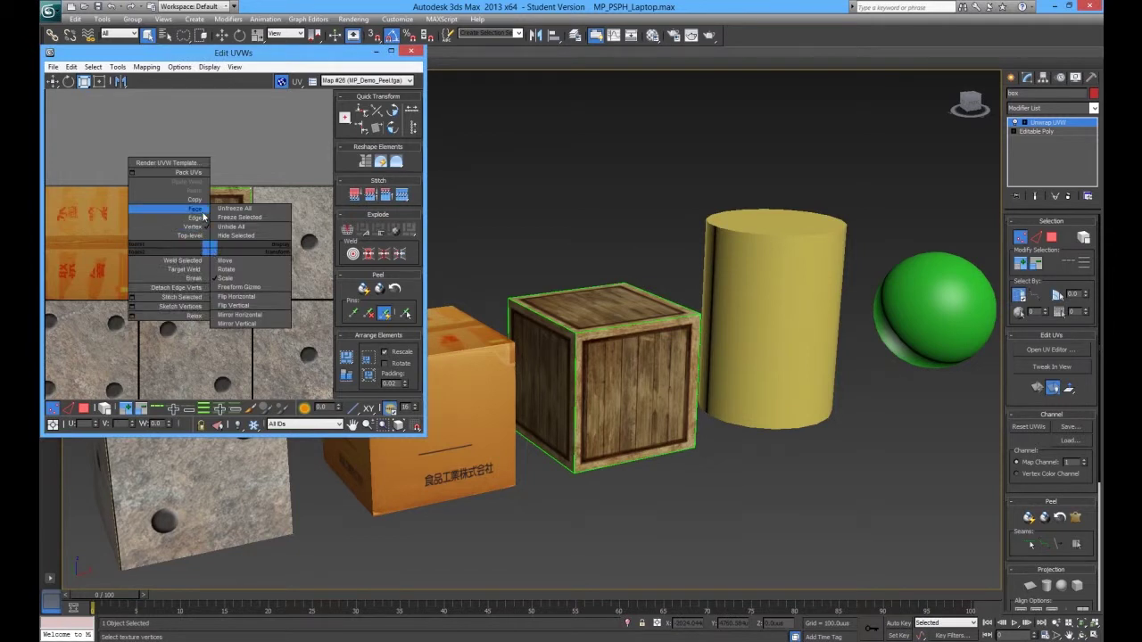
pyautogui.click(197, 219)
pyautogui.press('w')
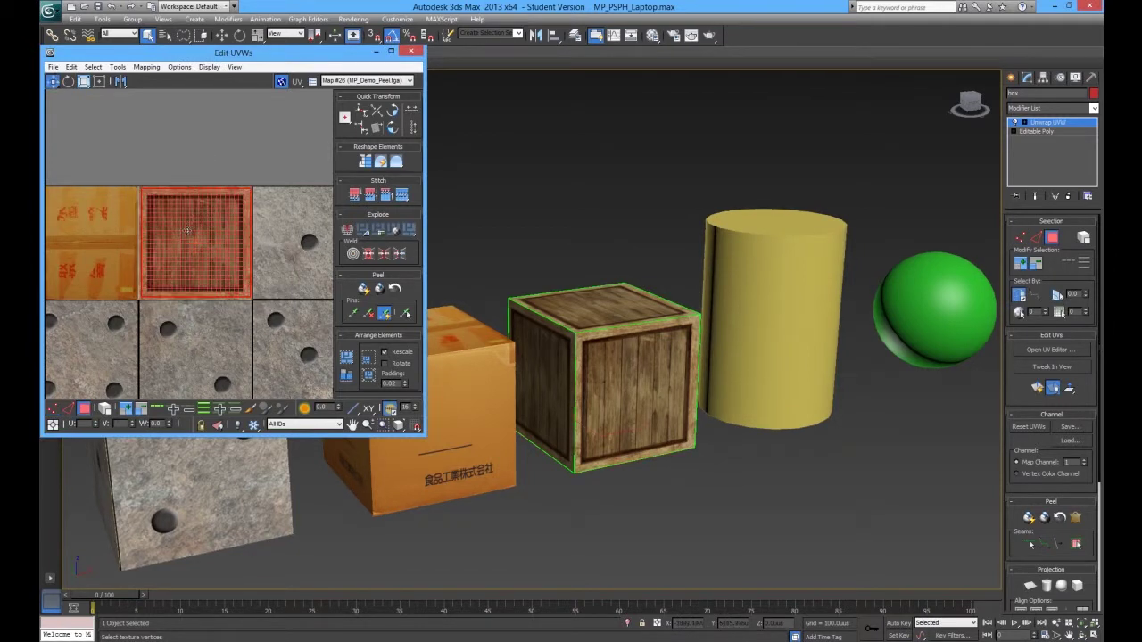
pyautogui.click(114, 69)
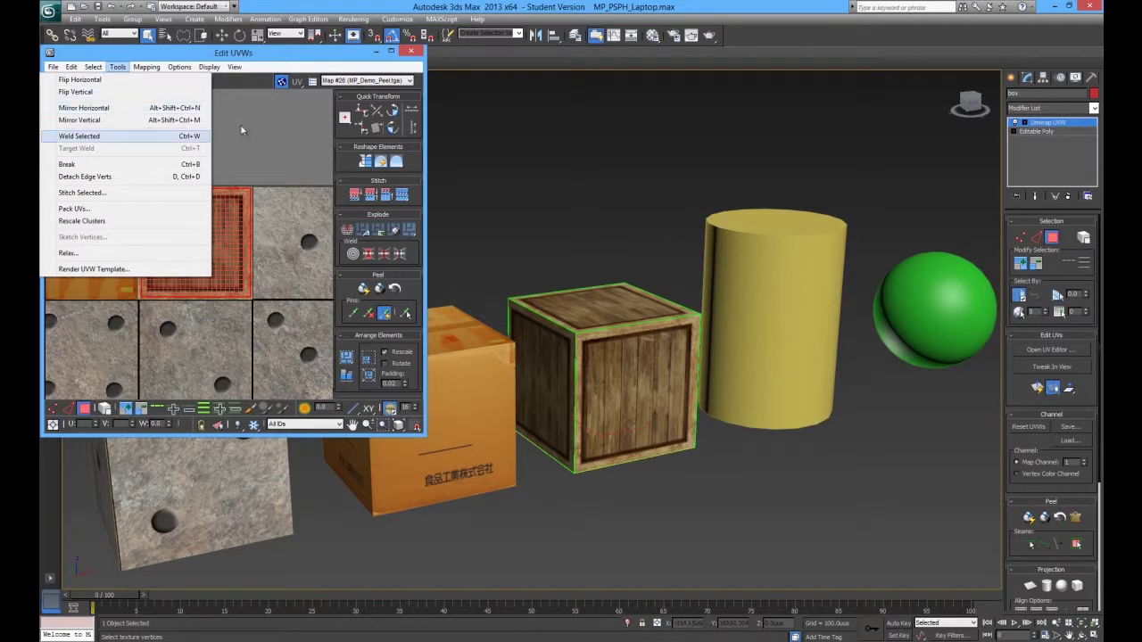
# - Mirror the wooden crate's selected UVs horizontally several times and once vertically, ending with the Move tool active
pyautogui.click(272, 55)
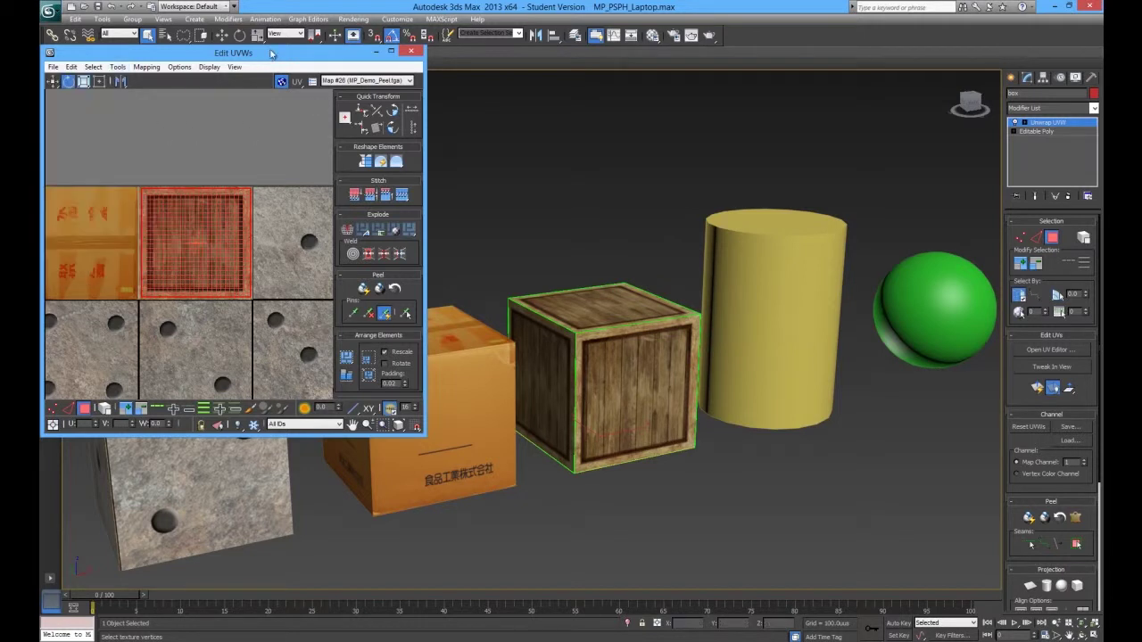
pyautogui.click(120, 82)
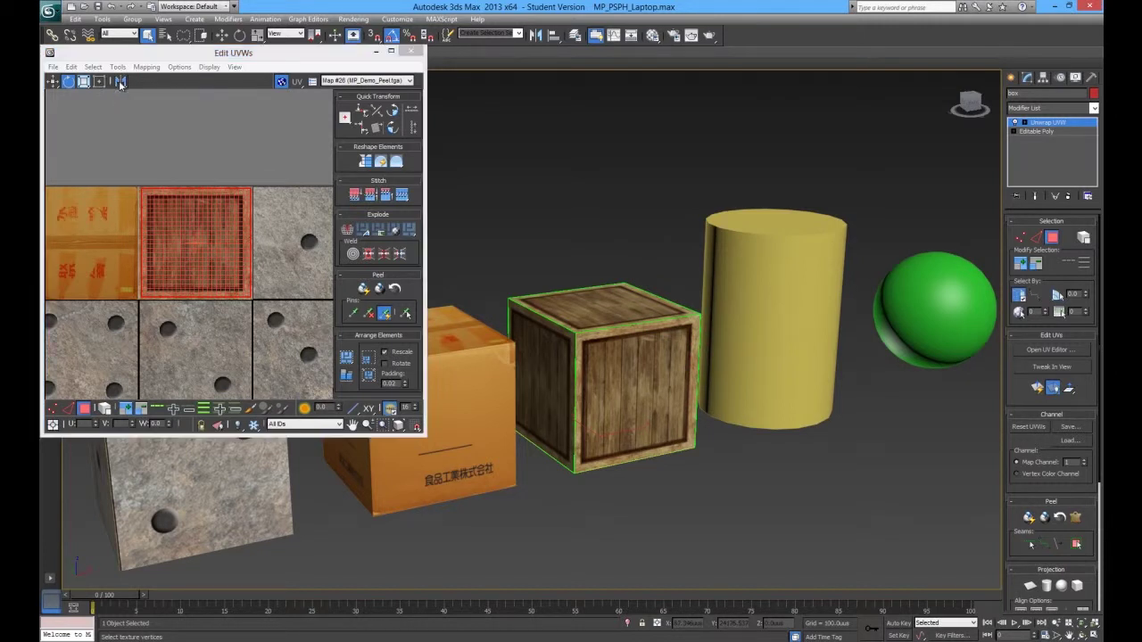
pyautogui.click(643, 377)
pyautogui.click(120, 82)
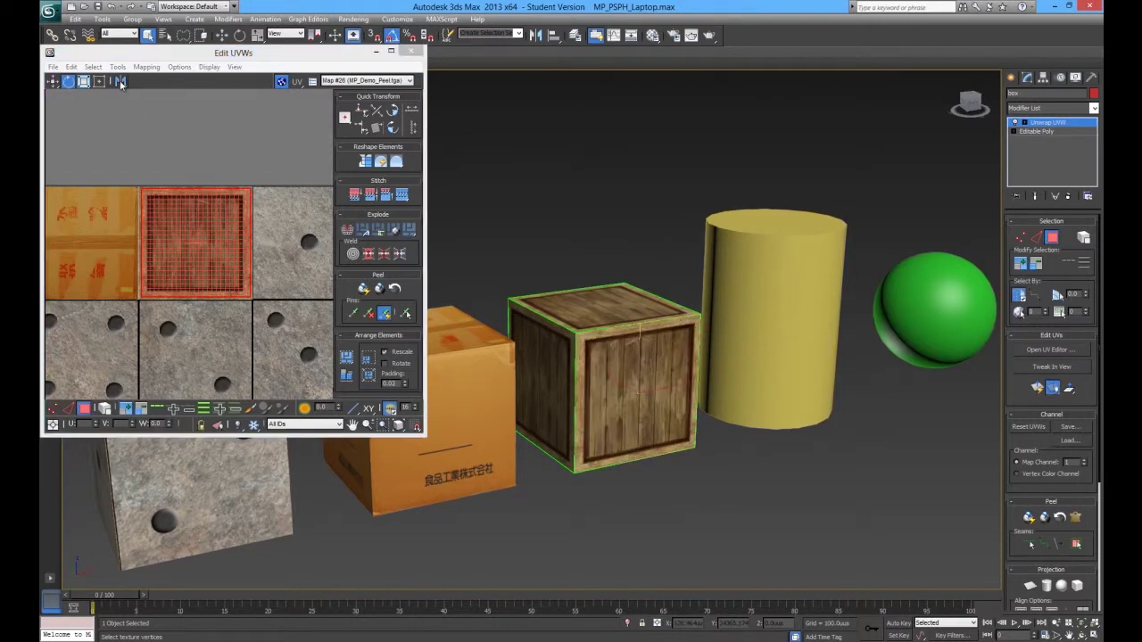
pyautogui.click(121, 82)
pyautogui.click(121, 82)
pyautogui.moveTo(121, 82)
pyautogui.mouseDown()
pyautogui.moveTo(122, 105)
pyautogui.moveTo(124, 85)
pyautogui.mouseUp()
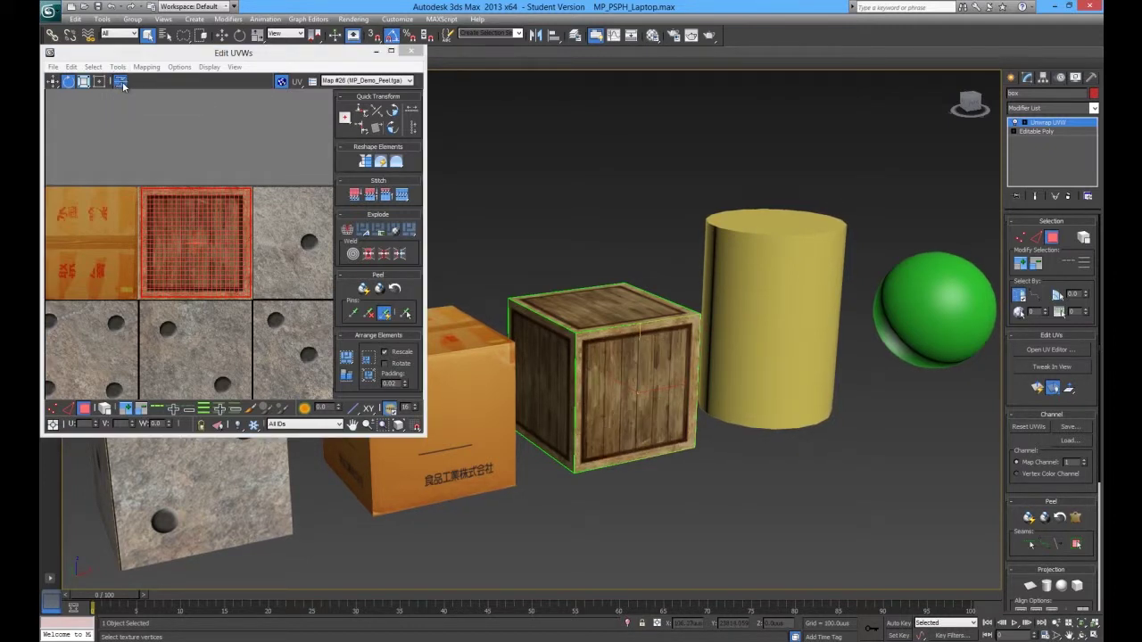
pyautogui.click(94, 83)
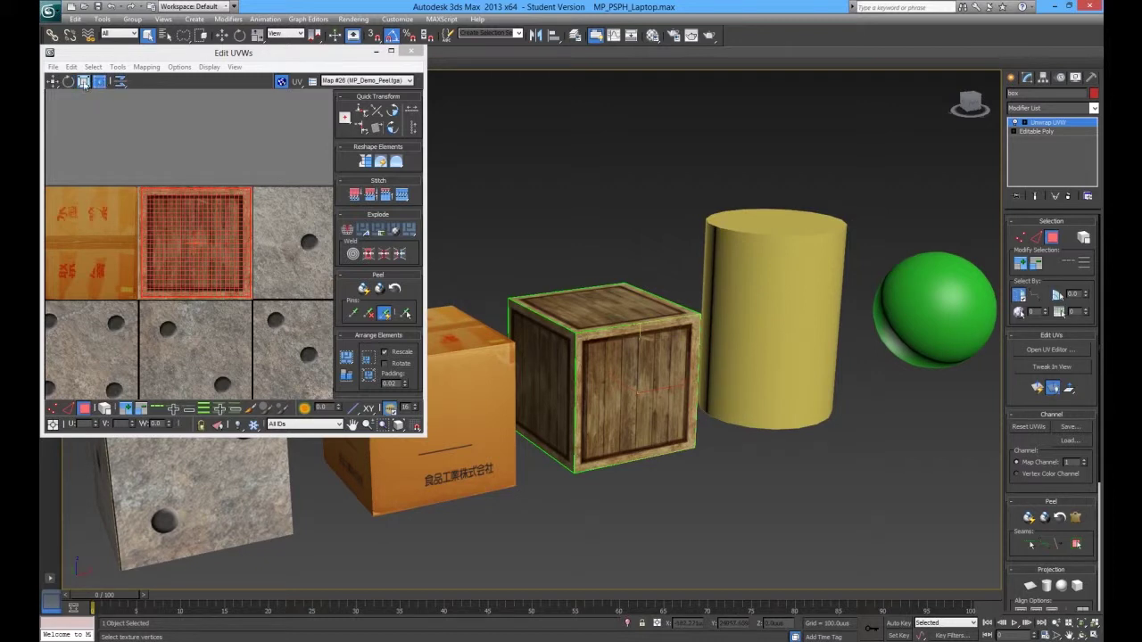
pyautogui.click(83, 82)
pyautogui.click(54, 82)
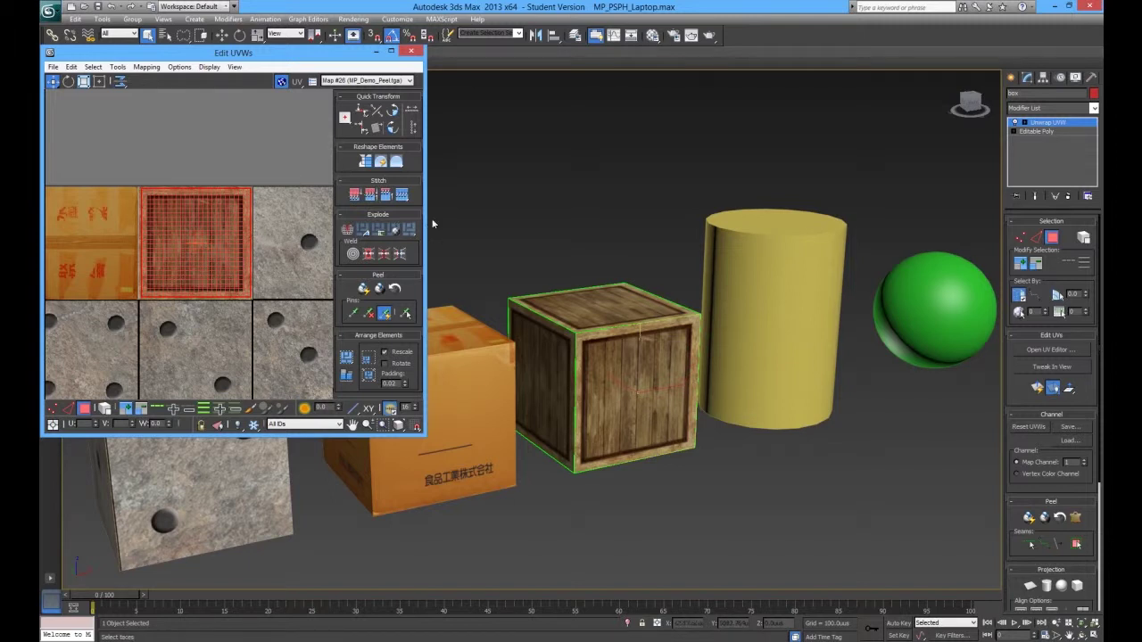
# - Collapse the wooden crate's whole modifier stack into the Editable Poly
pyautogui.scroll(-10, 585, 317)
pyautogui.scroll(10, 632, 339)
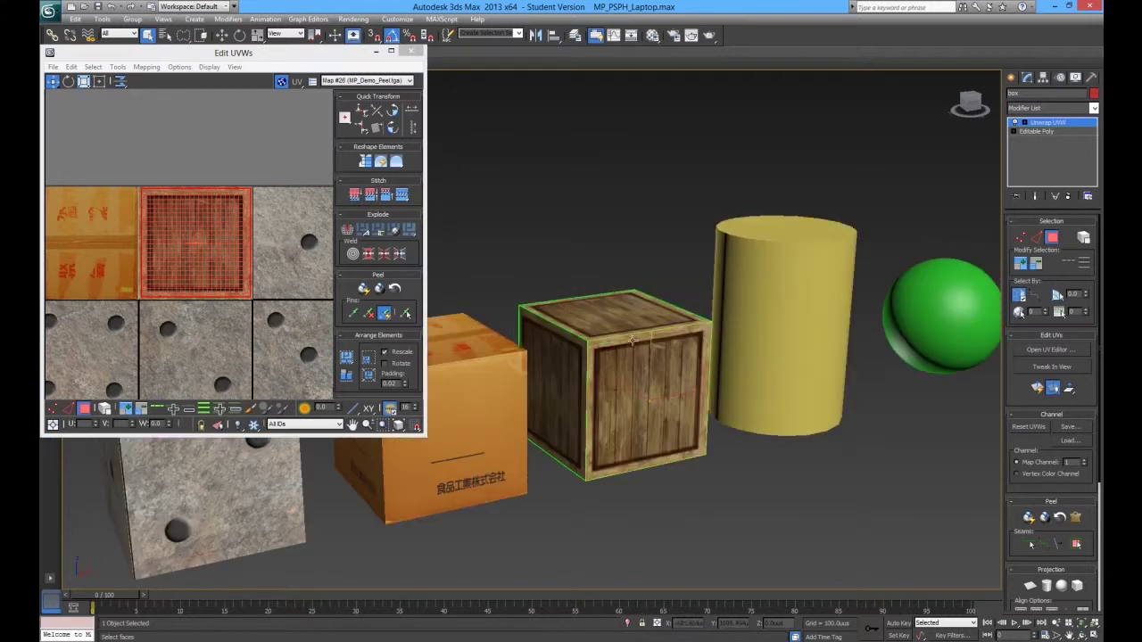
pyautogui.rightClick(1051, 123)
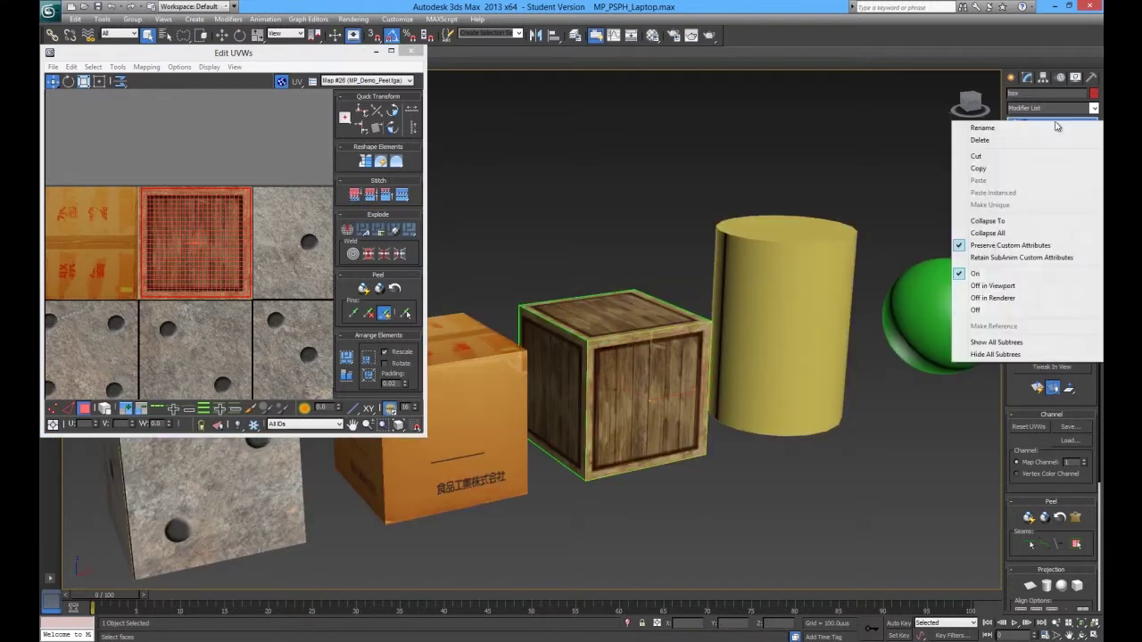
pyautogui.click(1025, 234)
pyautogui.click(623, 359)
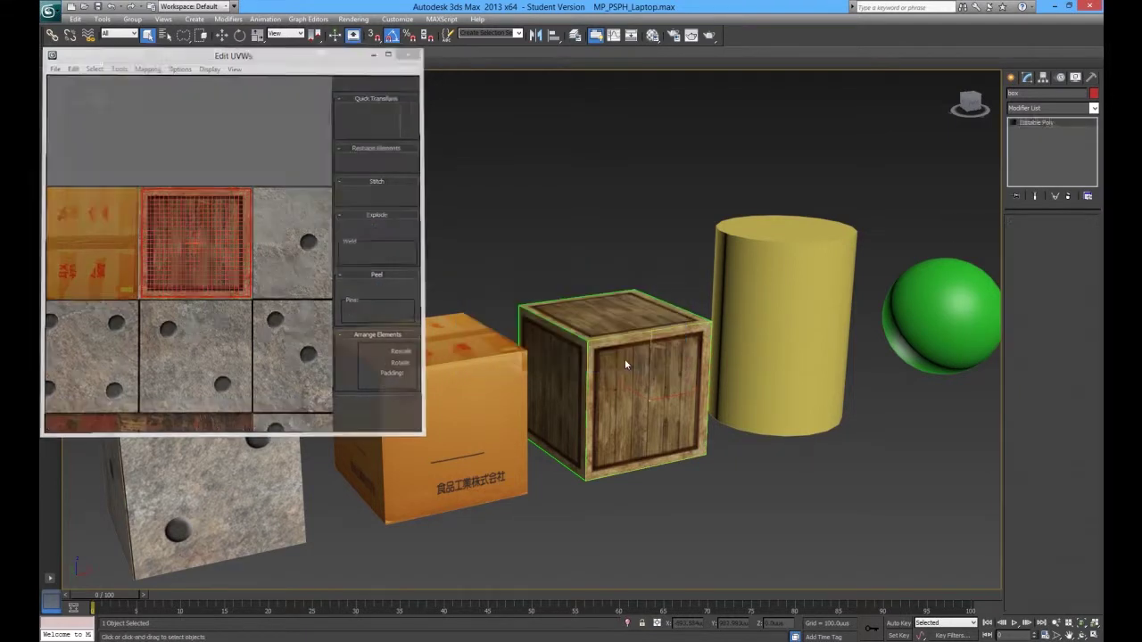
# - Add an Unwrap UVW modifier to the yellow cylinder and open its UV editor
pyautogui.scroll(-4, 603, 348)
pyautogui.moveTo(603, 348)
pyautogui.keyDown('alt'); pyautogui.mouseDown(button='middle')
pyautogui.moveTo(592, 361)
pyautogui.moveTo(563, 360)
pyautogui.moveTo(602, 358)
pyautogui.mouseUp(button='middle'); pyautogui.keyUp('alt')
pyautogui.click(568, 362)
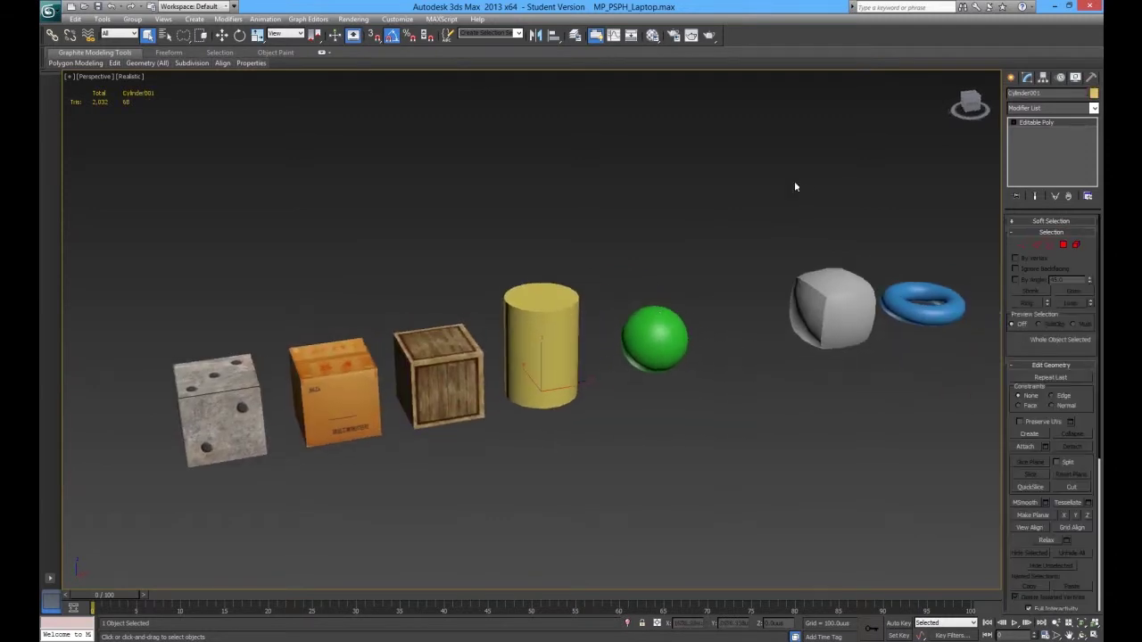
pyautogui.click(1026, 108)
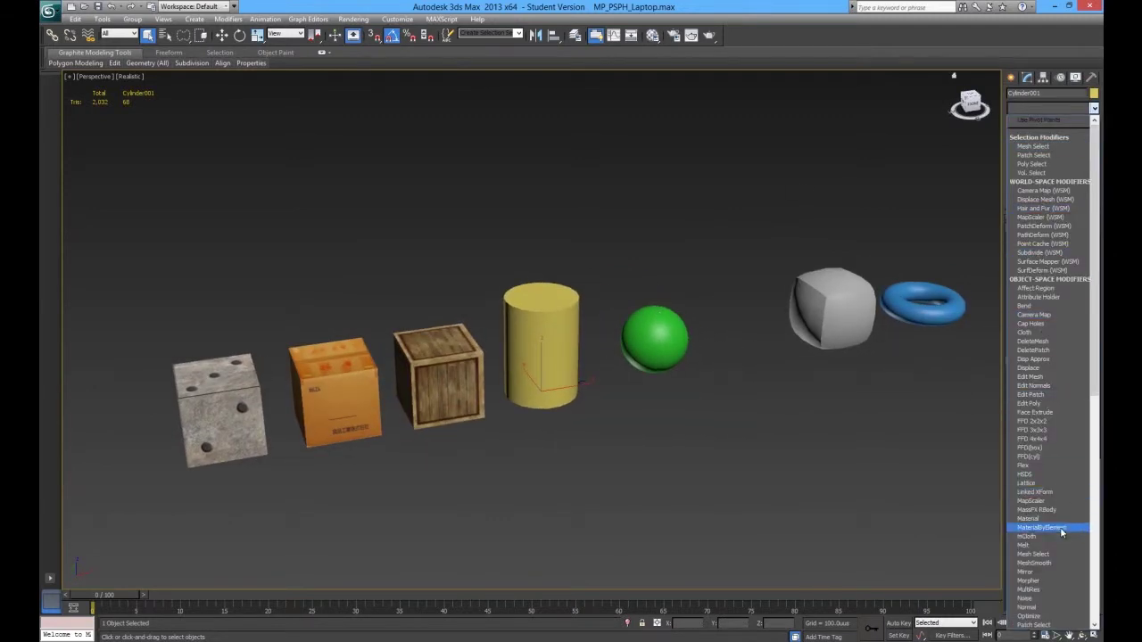
pyautogui.scroll(-12, 1040, 500)
pyautogui.scroll(-4, 1042, 491)
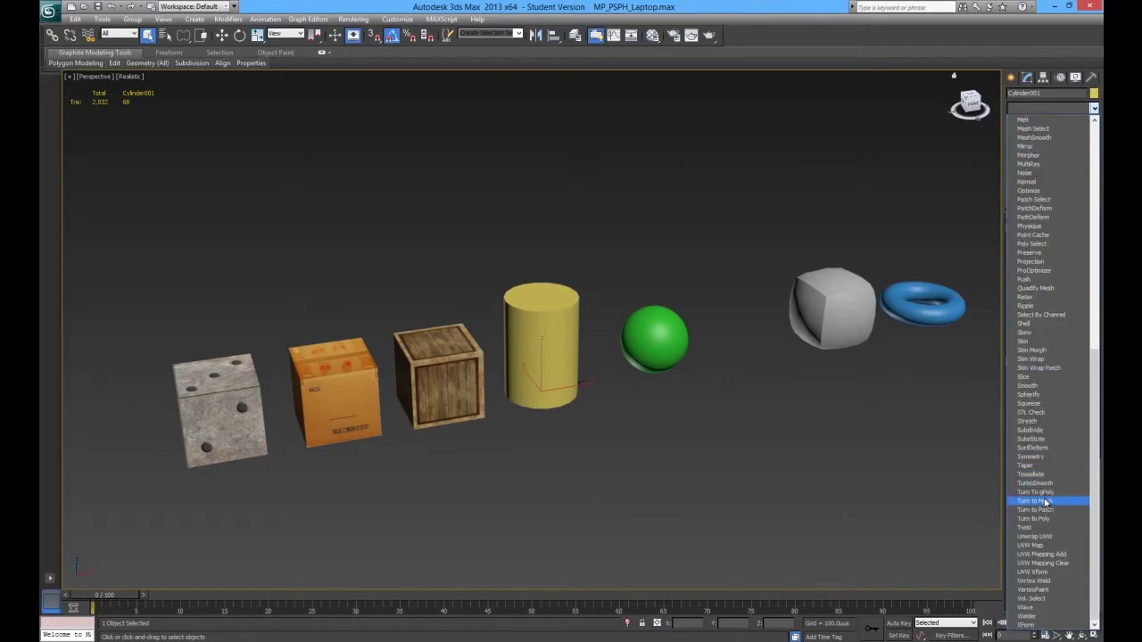
pyautogui.click(1046, 537)
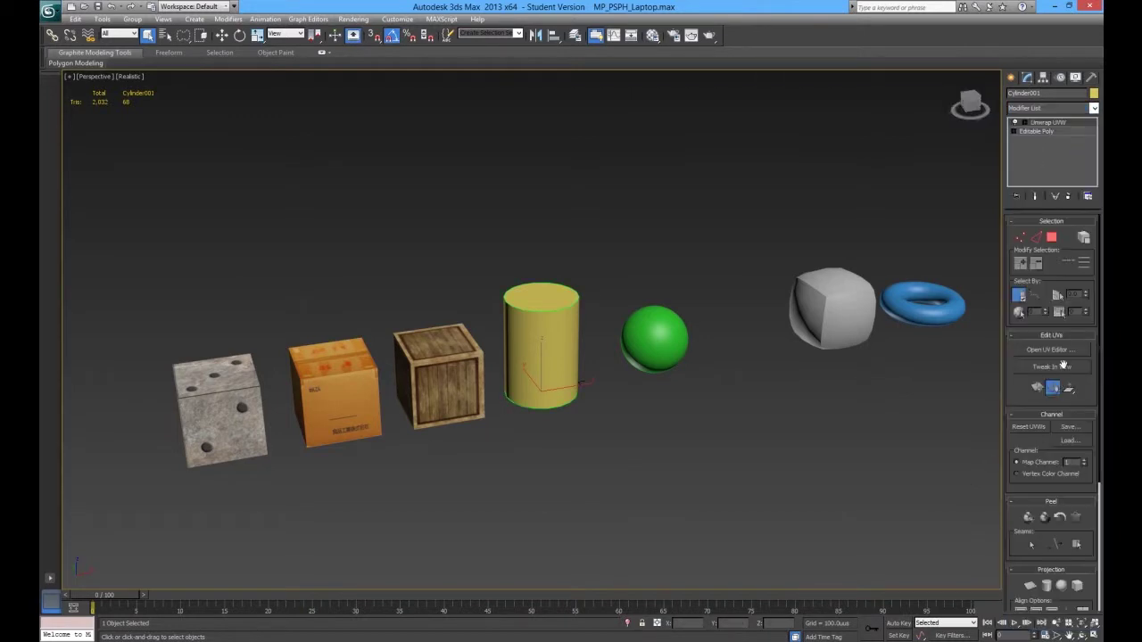
pyautogui.click(1047, 350)
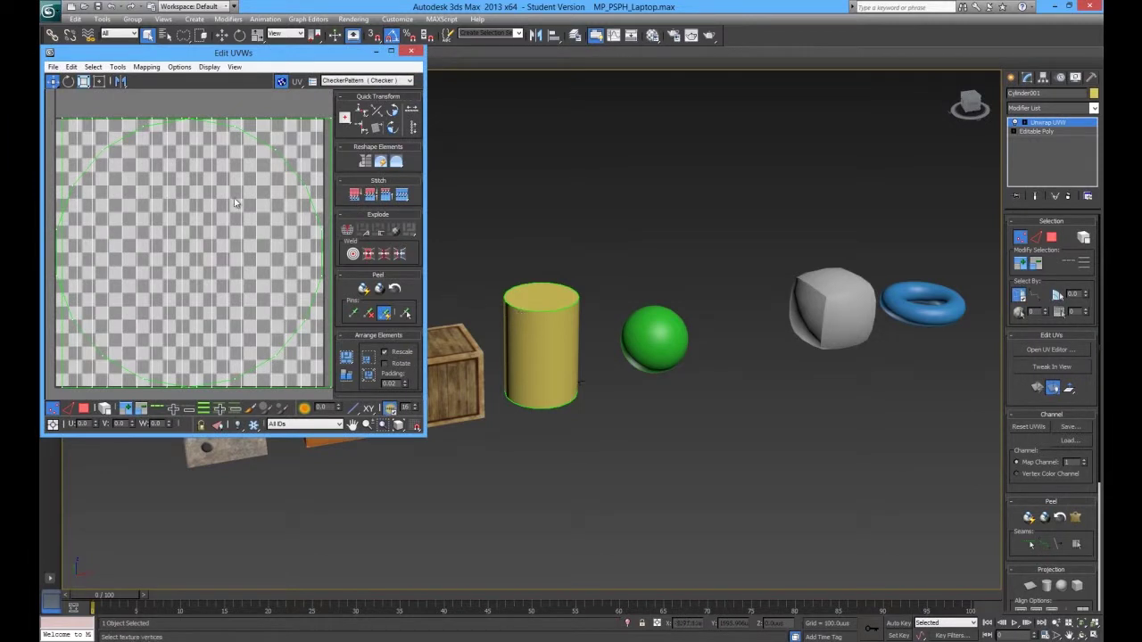
# - Switch to face selection by element and move the cylinder's side UV shell out to the left of the checkered tile
pyautogui.scroll(-3, 199, 212)
pyautogui.rightClick(142, 244)
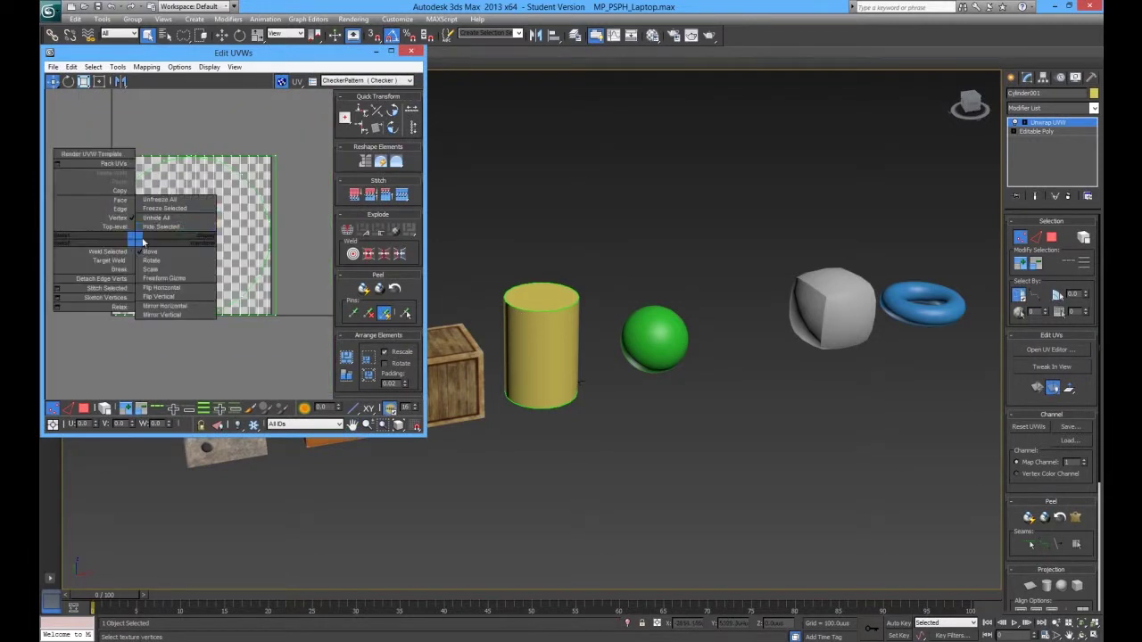
pyautogui.click(126, 204)
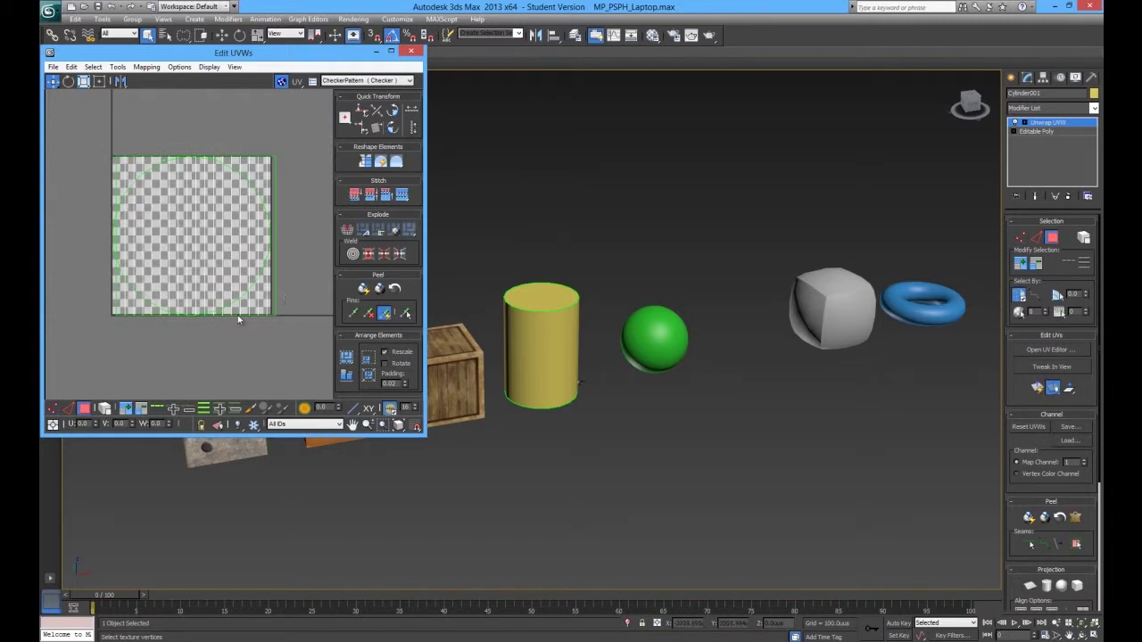
pyautogui.moveTo(236, 308); pyautogui.dragTo(64, 303)
pyautogui.click(103, 408)
pyautogui.click(266, 311)
pyautogui.moveTo(104, 307); pyautogui.dragTo(221, 310, button='middle')
# - Examine the cylinder from other angles to see where the seam of its side shell lies
pyautogui.scroll(-3, 230, 318)
pyautogui.scroll(1, 221, 309)
pyautogui.scroll(2, 237, 315)
pyautogui.keyDown('alt'); pyautogui.moveTo(584, 346); pyautogui.dragTo(467, 365, button='middle'); pyautogui.keyUp('alt')
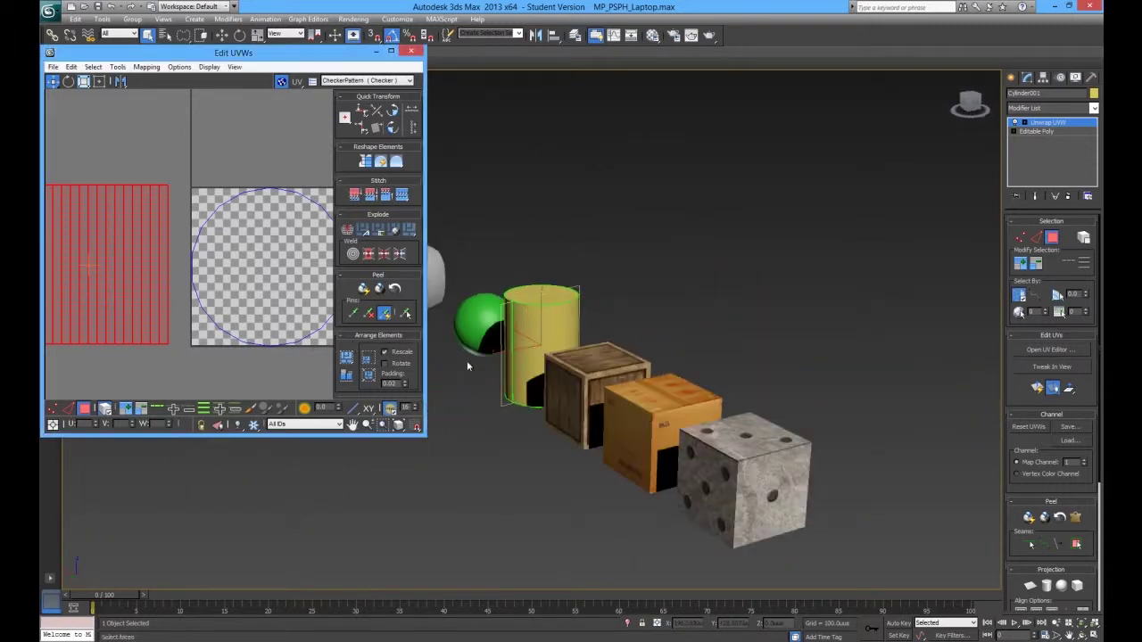
pyautogui.scroll(2, 467, 365)
pyautogui.scroll(-3, 669, 366)
pyautogui.scroll(-1, 227, 304)
pyautogui.scroll(-2, 224, 304)
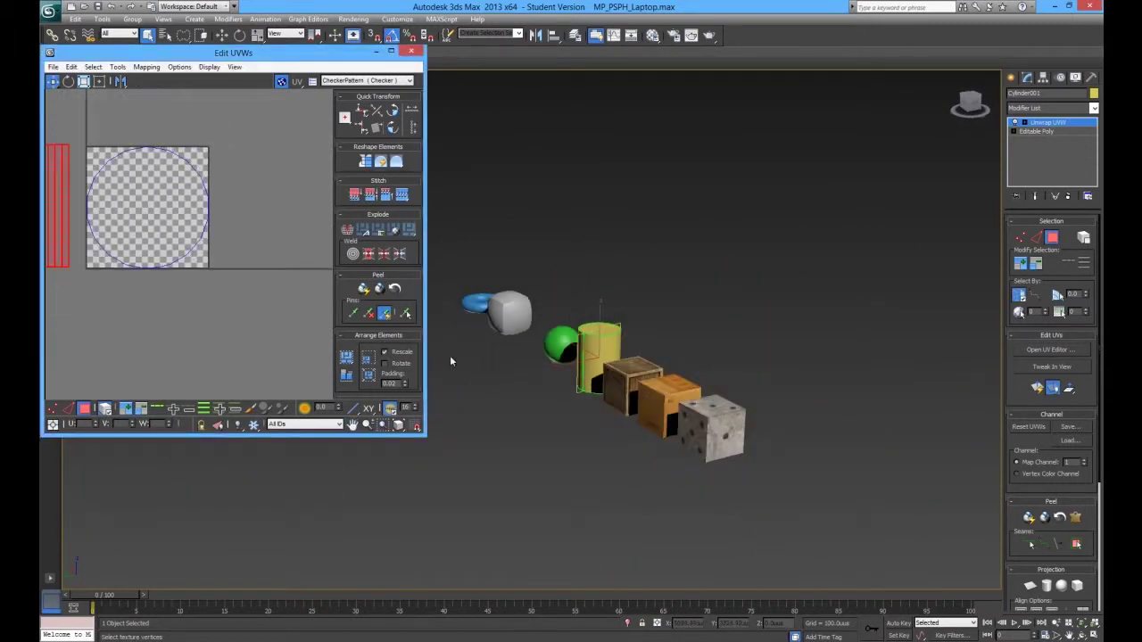
pyautogui.scroll(6, 625, 375)
pyautogui.keyDown('alt'); pyautogui.moveTo(715, 406); pyautogui.dragTo(737, 408, button='middle'); pyautogui.keyUp('alt')
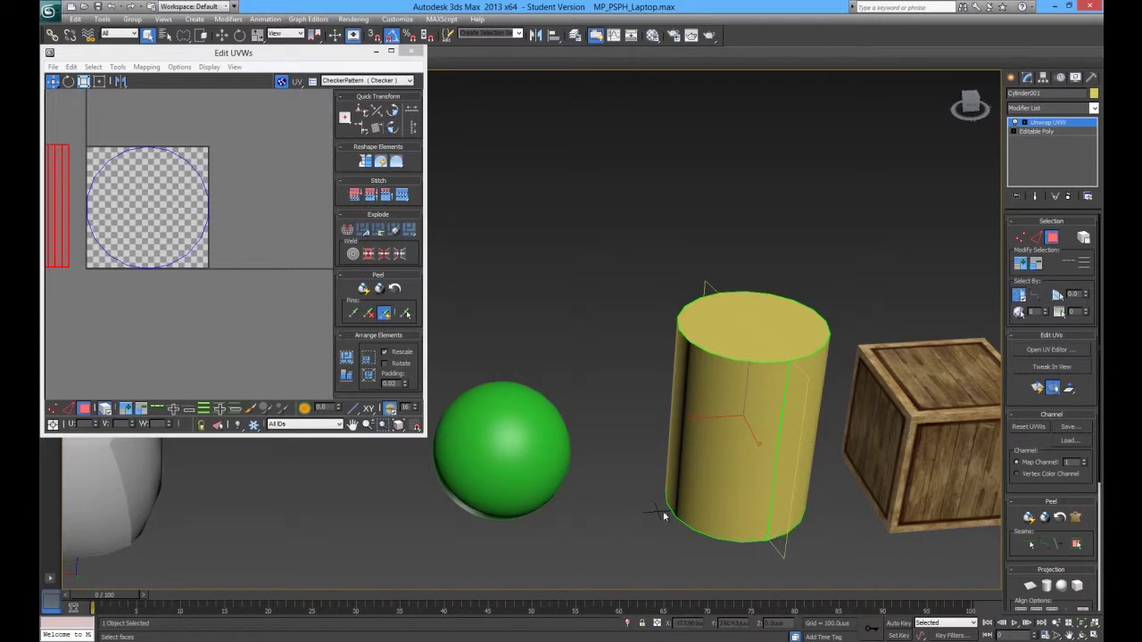
# - Move the two overlapping circular cap shells out of the checkered tile and place them side by side below the side shell
pyautogui.middleClick(286, 234)
pyautogui.scroll(-3, 285, 236)
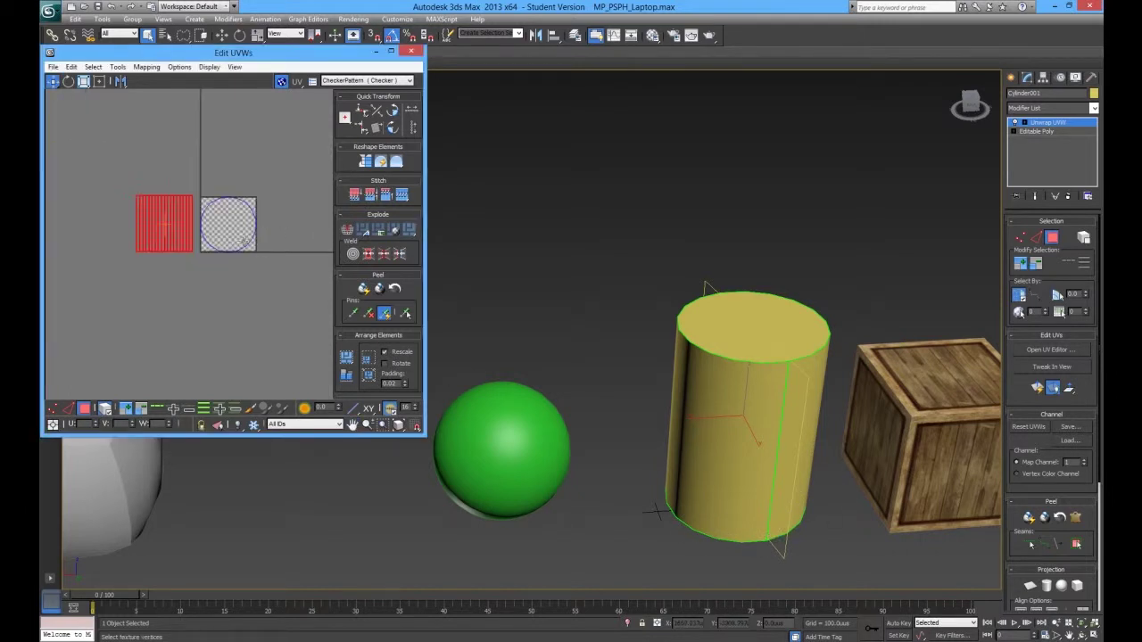
pyautogui.moveTo(154, 252); pyautogui.dragTo(182, 263, button='middle')
pyautogui.scroll(1, 182, 264)
pyautogui.scroll(1, 182, 262)
pyautogui.click(298, 237)
pyautogui.moveTo(298, 237); pyautogui.dragTo(169, 349)
pyautogui.moveTo(295, 216); pyautogui.dragTo(260, 318)
pyautogui.keyDown('alt'); pyautogui.moveTo(683, 393); pyautogui.dragTo(829, 424, button='middle'); pyautogui.keyUp('alt')
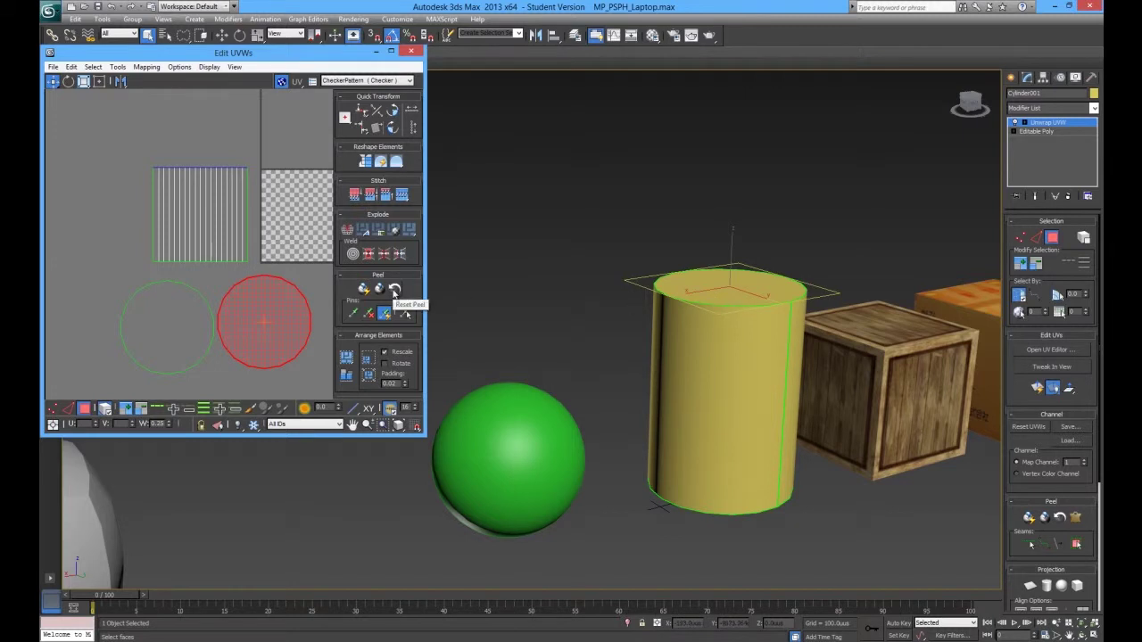
pyautogui.keyDown('alt'); pyautogui.moveTo(750, 339); pyautogui.dragTo(714, 344, button='middle'); pyautogui.keyUp('alt')
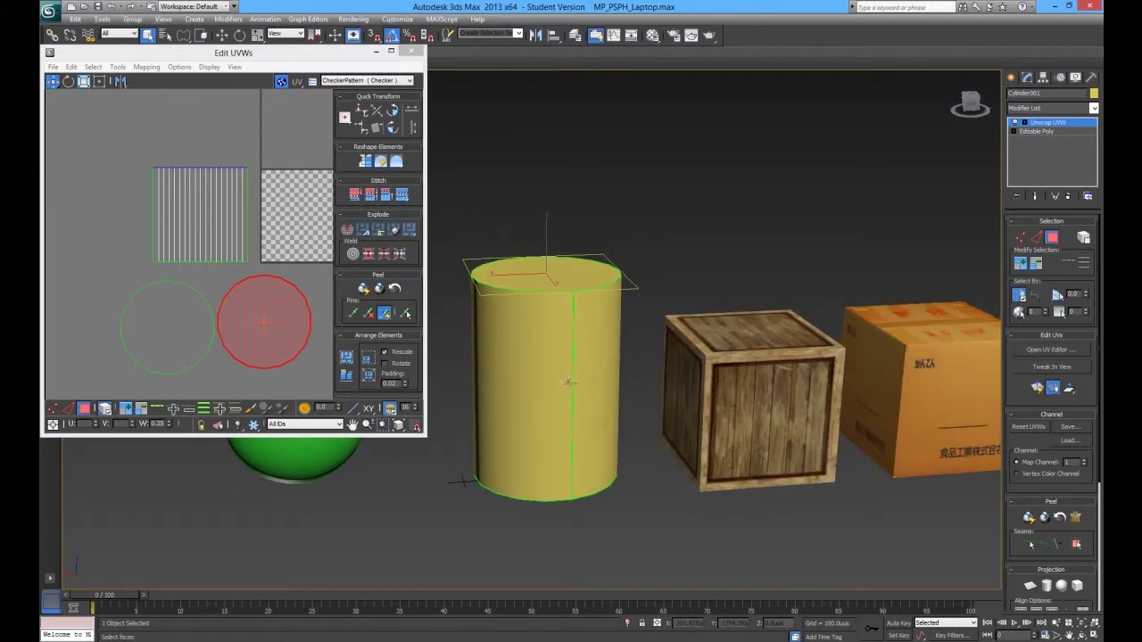
pyautogui.click(361, 332)
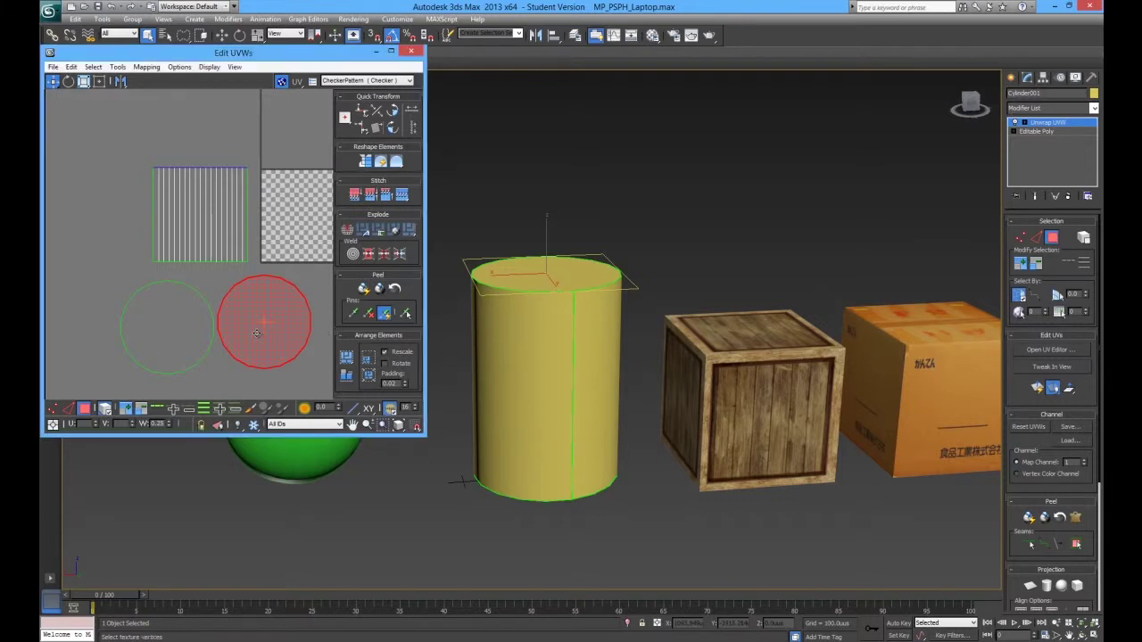
pyautogui.click(284, 381)
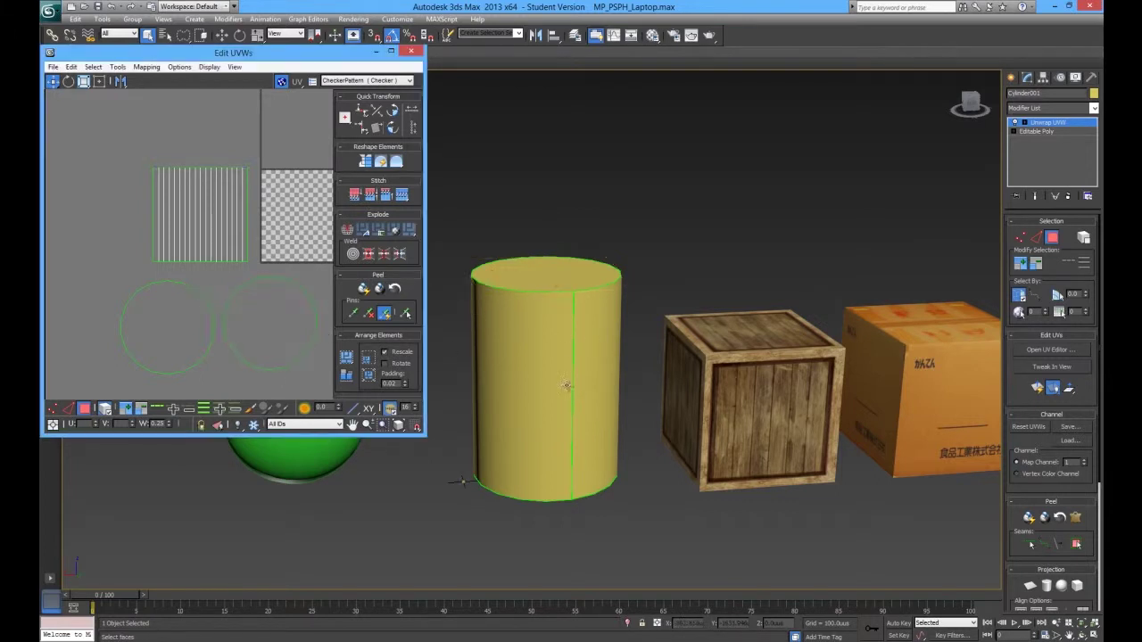
# - Switch to edge selection without element selection and pick the side shell's right border edge to check its matching seam edge
pyautogui.keyDown('alt'); pyautogui.moveTo(555, 323); pyautogui.dragTo(604, 342, button='middle'); pyautogui.keyUp('alt')
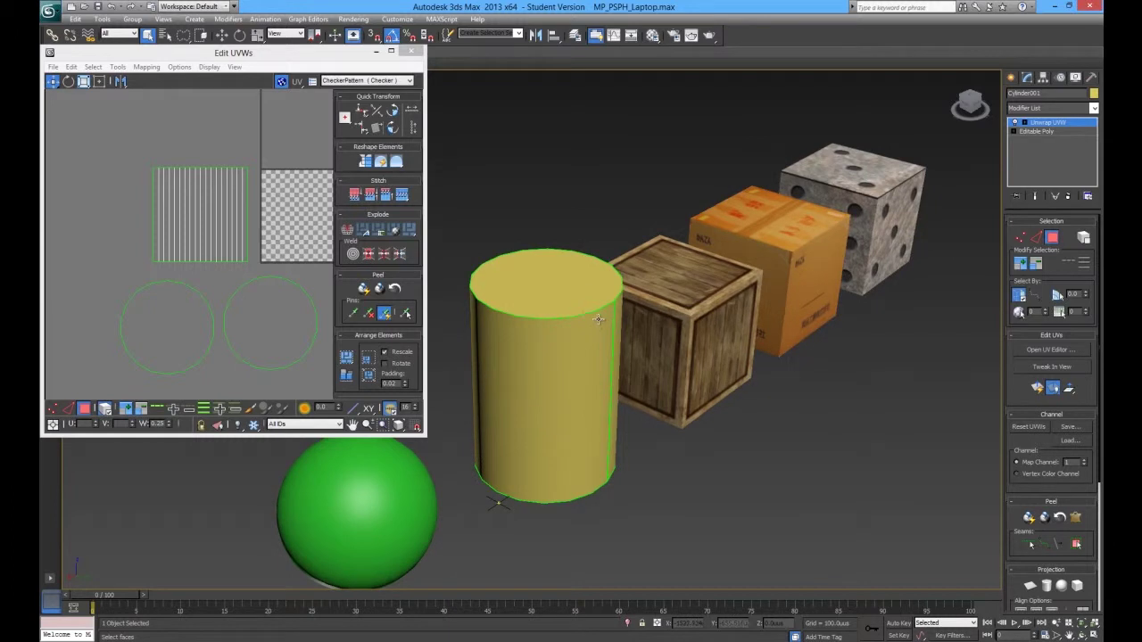
pyautogui.click(250, 237)
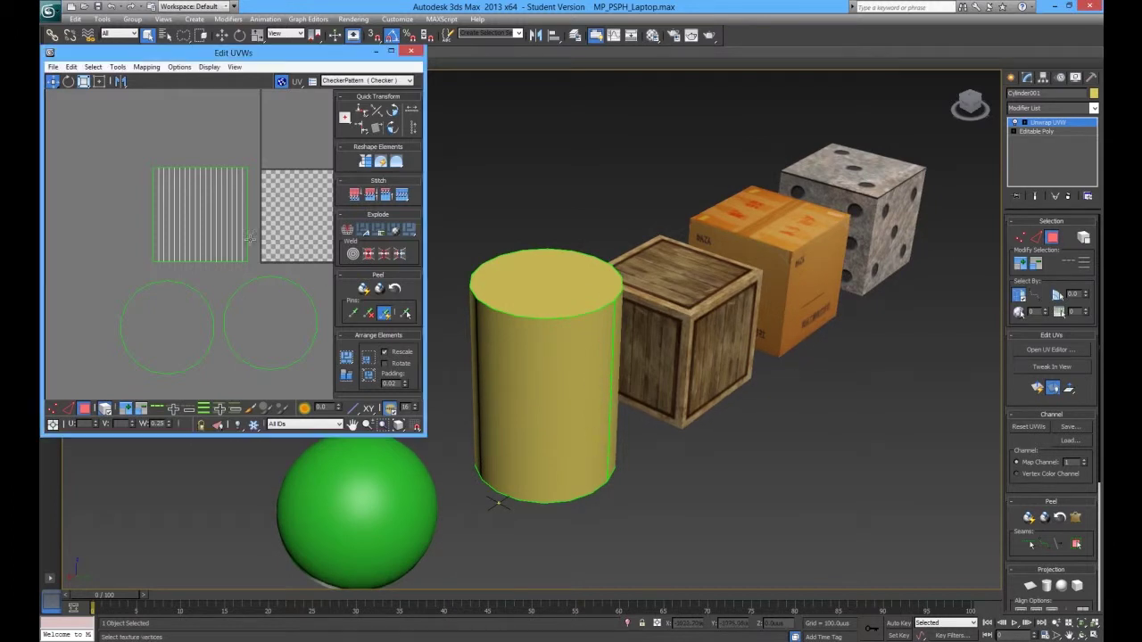
pyautogui.click(247, 197)
pyautogui.click(268, 186)
pyautogui.rightClick(237, 191)
pyautogui.click(213, 155)
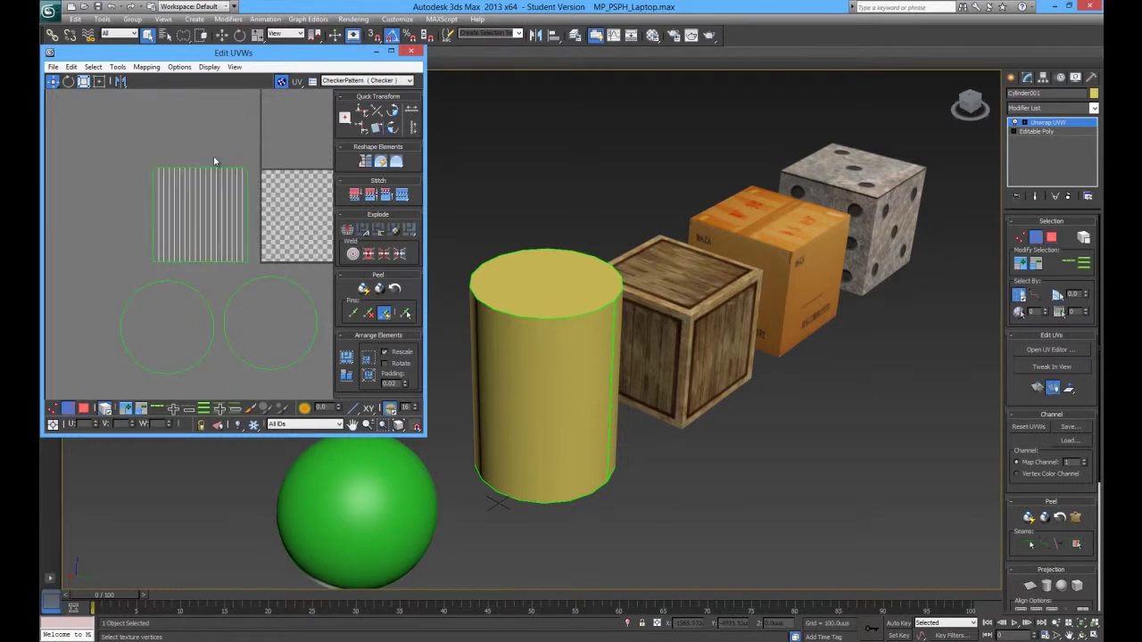
pyautogui.click(249, 209)
pyautogui.click(296, 197)
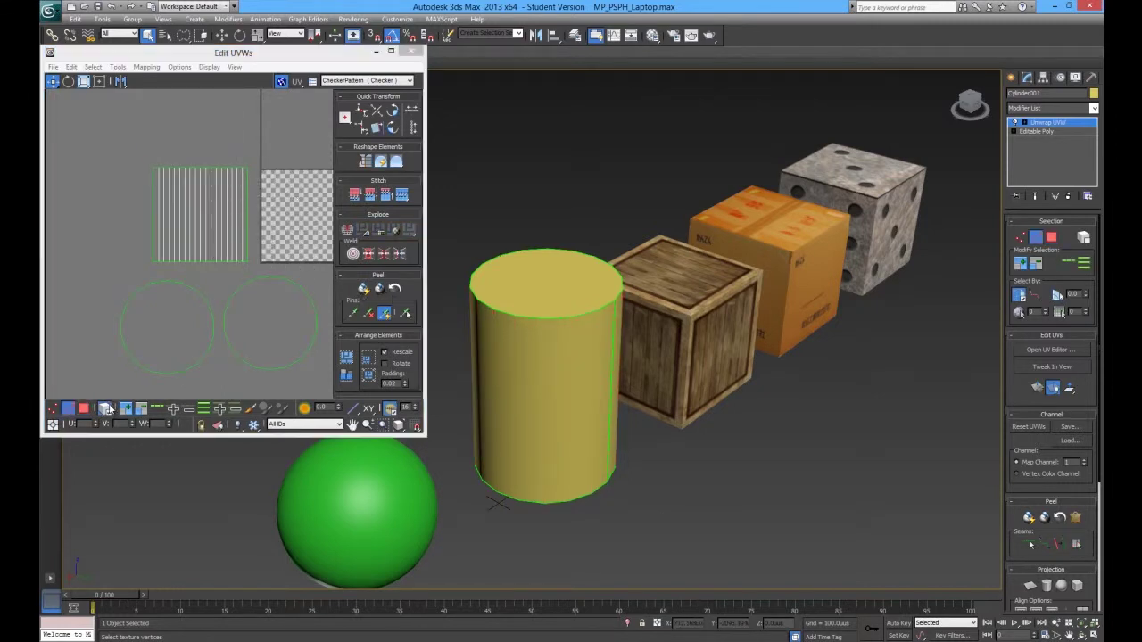
pyautogui.click(247, 229)
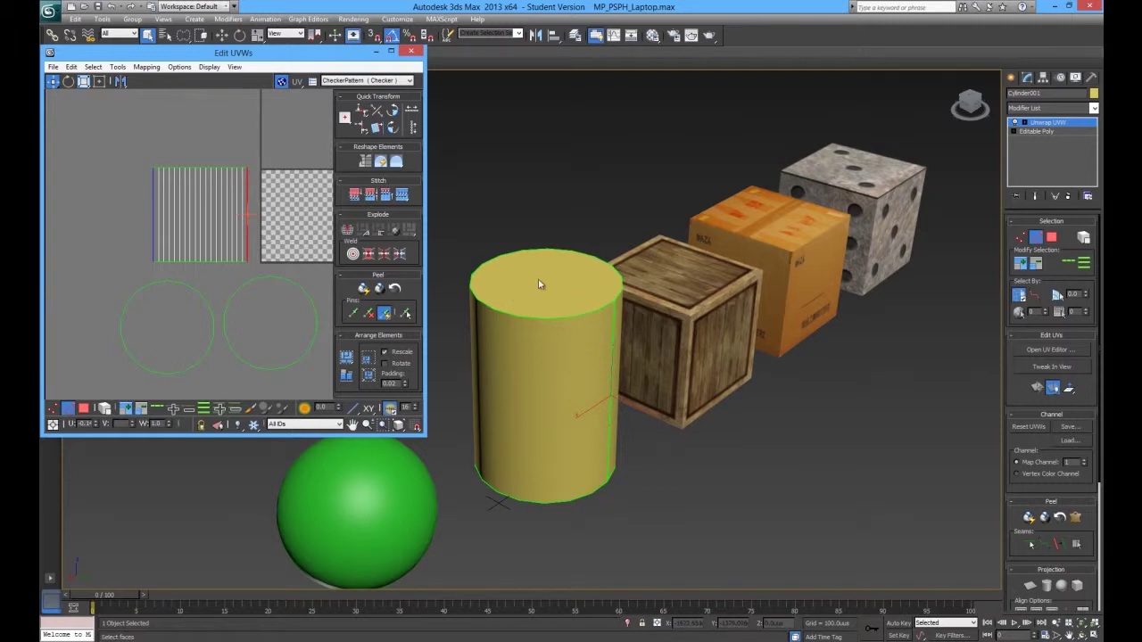
# - Return to face selection and move both cap shells to the left of the side shell, one above the other
pyautogui.click(267, 336)
pyautogui.rightClick(247, 305)
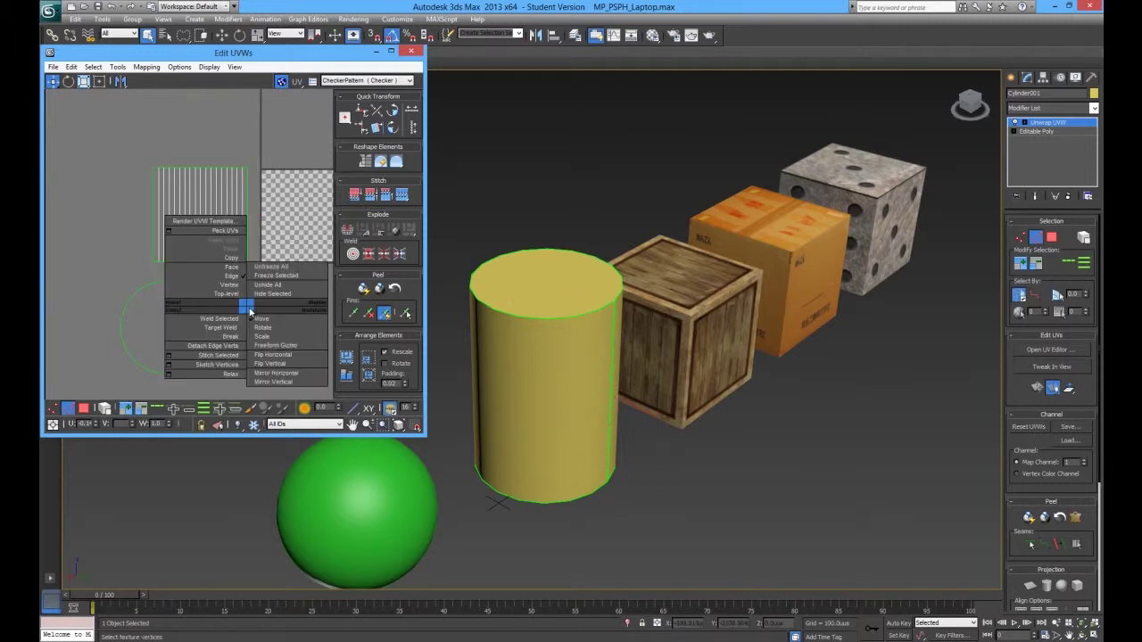
pyautogui.click(231, 270)
pyautogui.click(260, 334)
pyautogui.moveTo(277, 329); pyautogui.dragTo(104, 203)
pyautogui.click(266, 362)
pyautogui.moveTo(179, 298); pyautogui.dragTo(121, 280)
# - Close the UV editor and collapse the cylinder's whole modifier stack into the Editable Poly
pyautogui.click(378, 80)
pyautogui.click(378, 80)
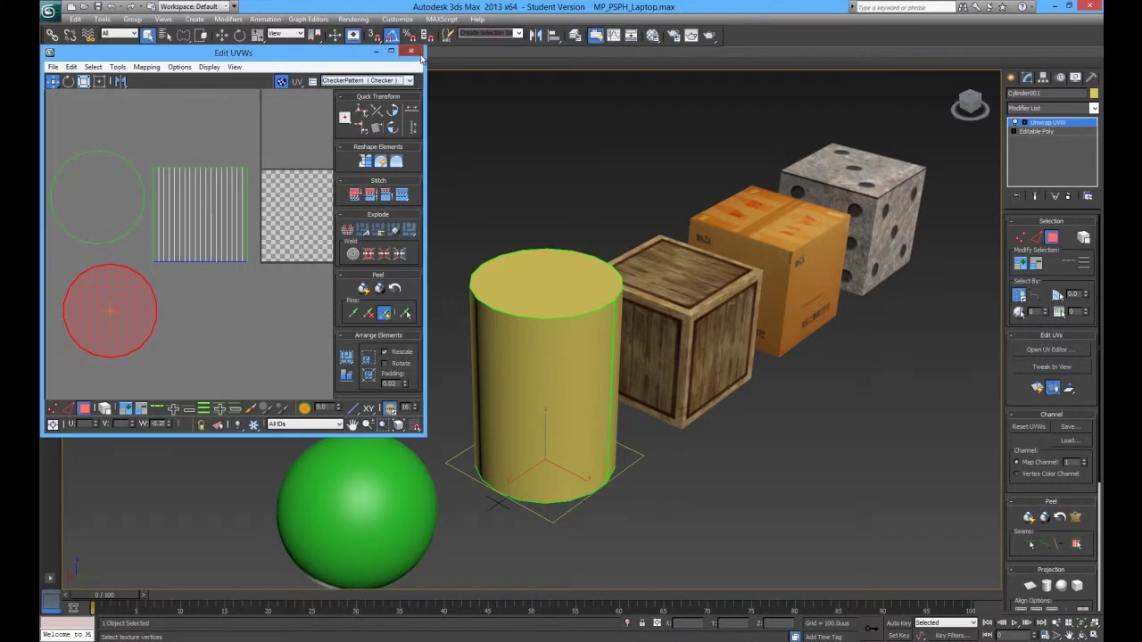
pyautogui.click(410, 52)
pyautogui.rightClick(1048, 122)
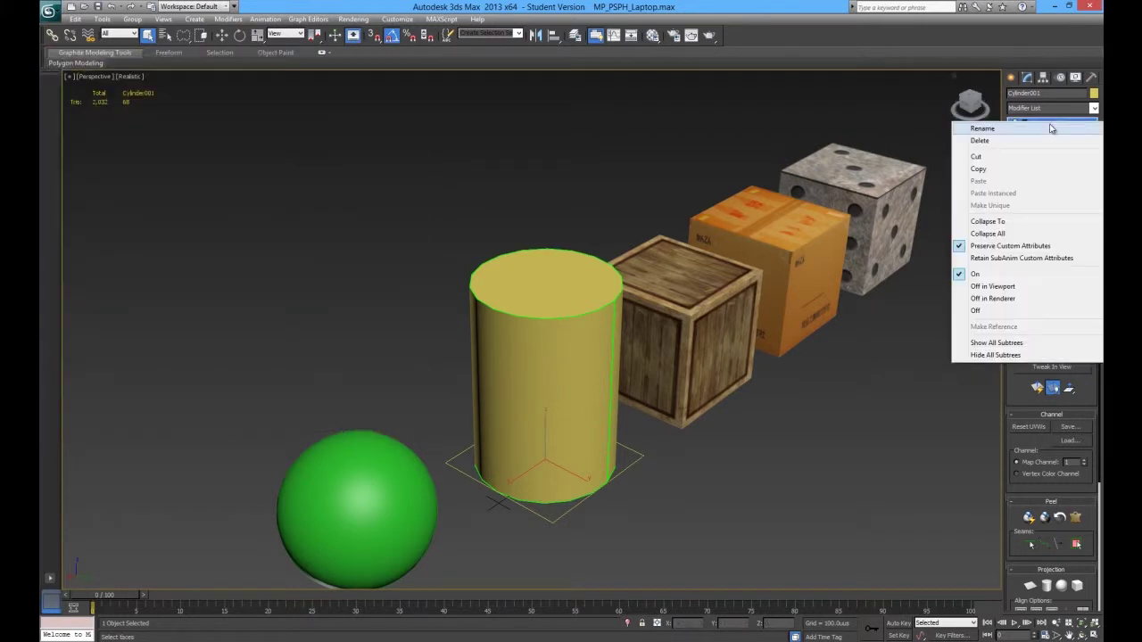
pyautogui.click(990, 233)
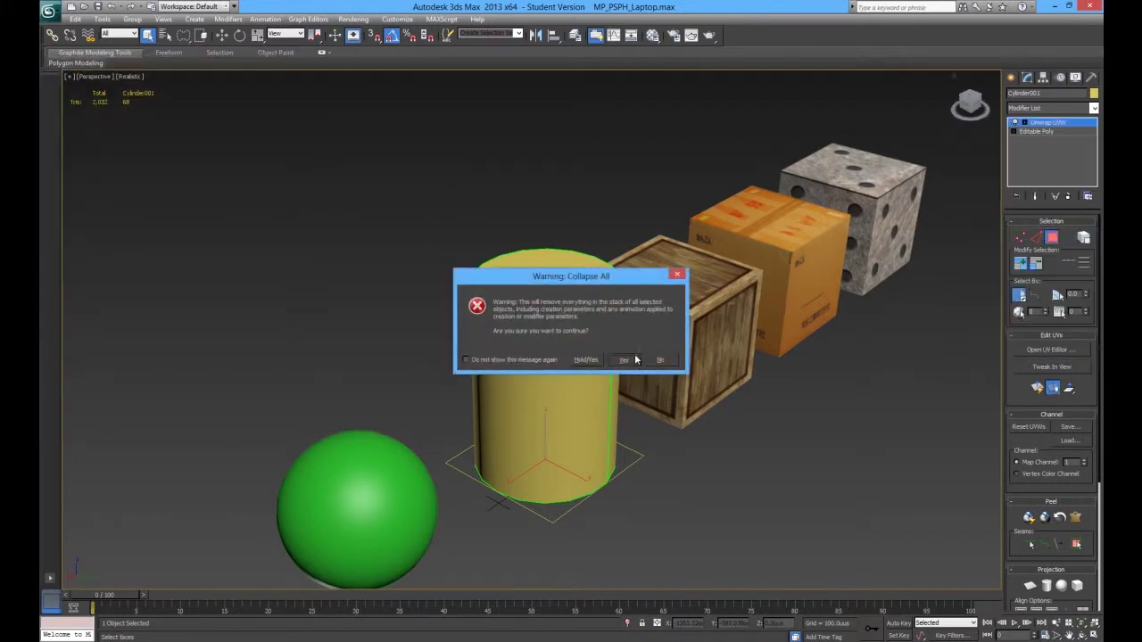
pyautogui.click(625, 359)
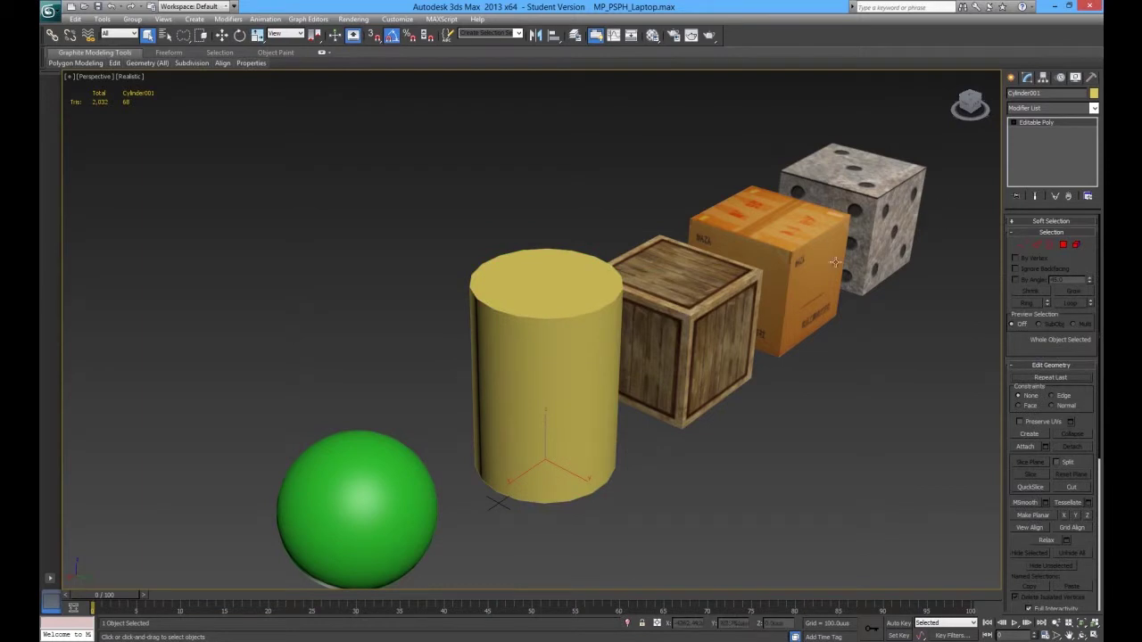
# - Assign the demo texture material to the selected cylinder and close the Material Editor
pyautogui.press('m')
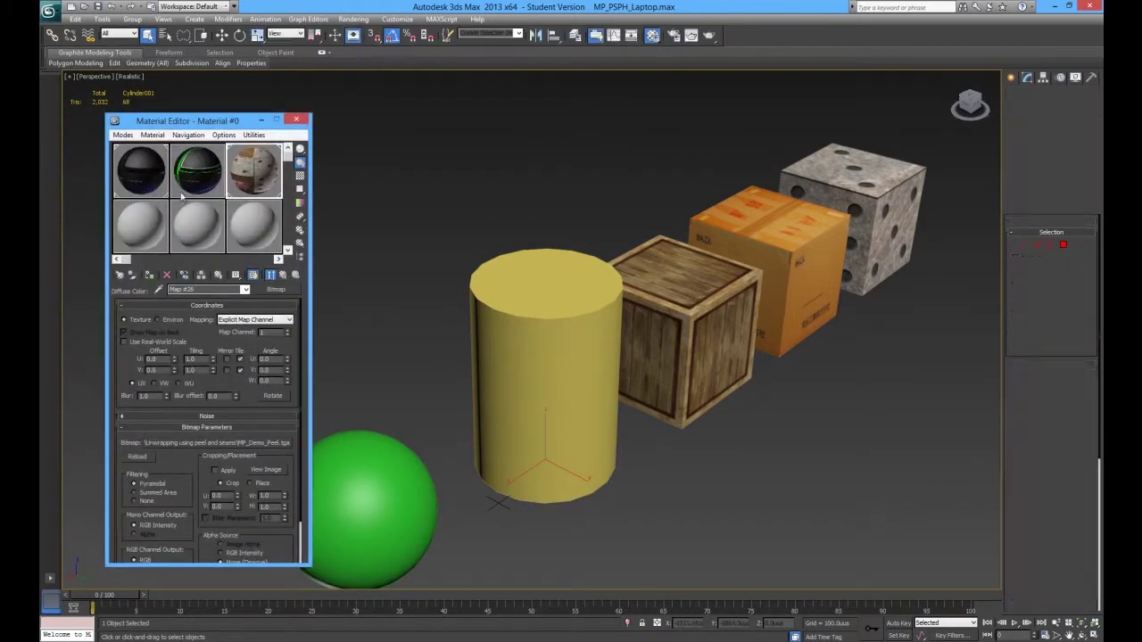
pyautogui.click(149, 274)
pyautogui.click(296, 119)
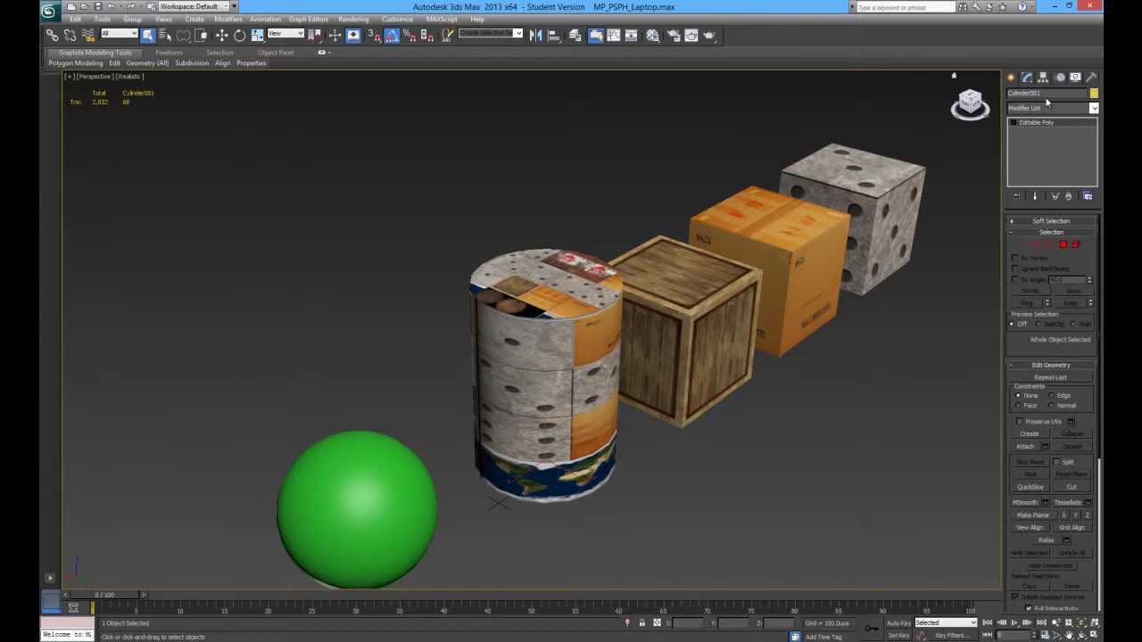
# - Add an Unwrap UVW modifier to the cylinder, open its UV editor and show the MP_Demo_Peel.tga map as the background
pyautogui.click(1051, 107)
pyautogui.scroll(-10, 1059, 120)
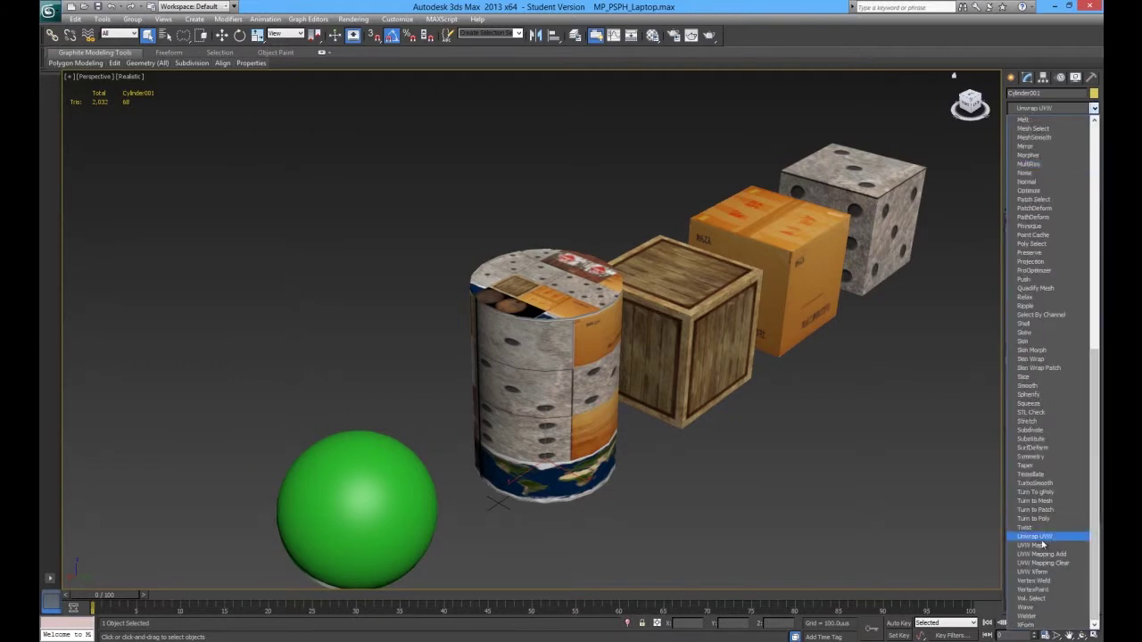
pyautogui.click(1039, 527)
pyautogui.click(1069, 355)
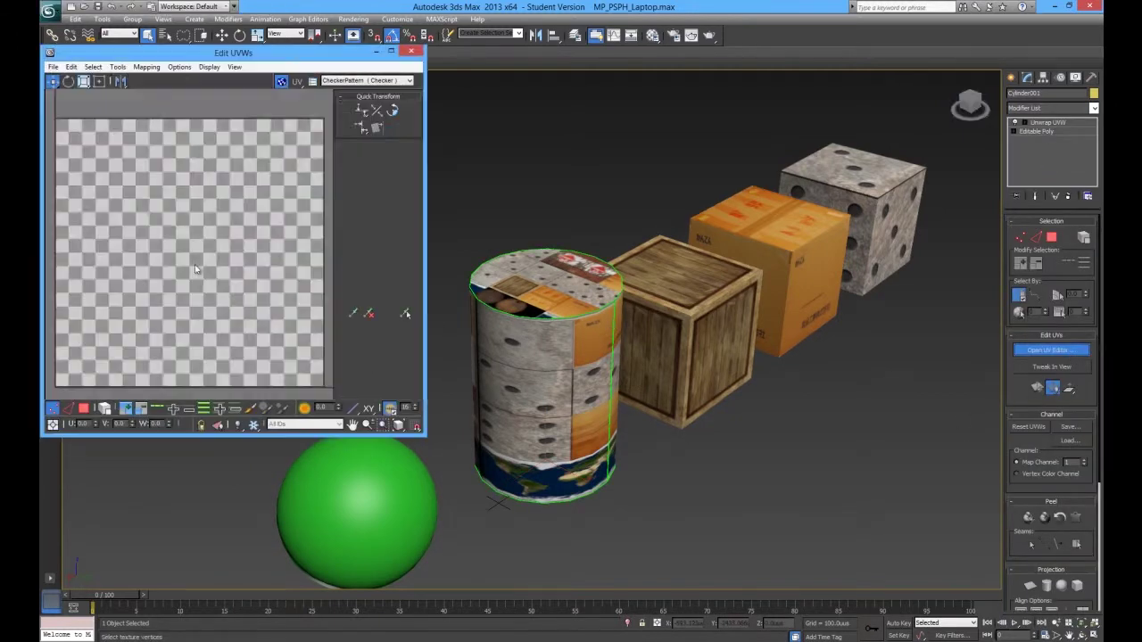
pyautogui.click(361, 79)
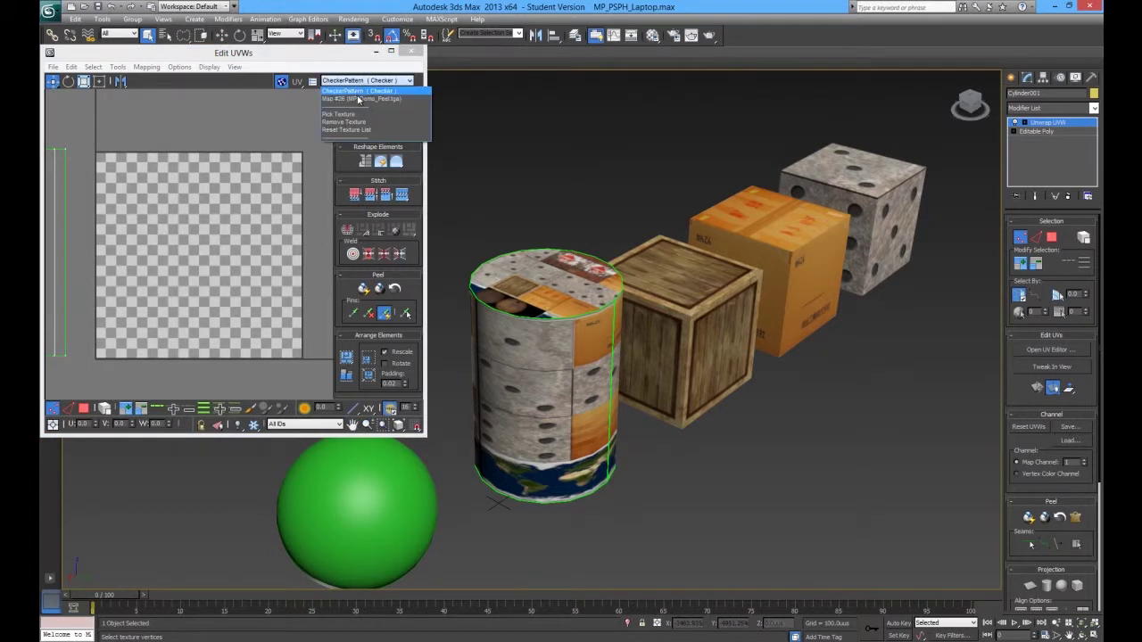
pyautogui.click(361, 103)
pyautogui.scroll(-5, 134, 250)
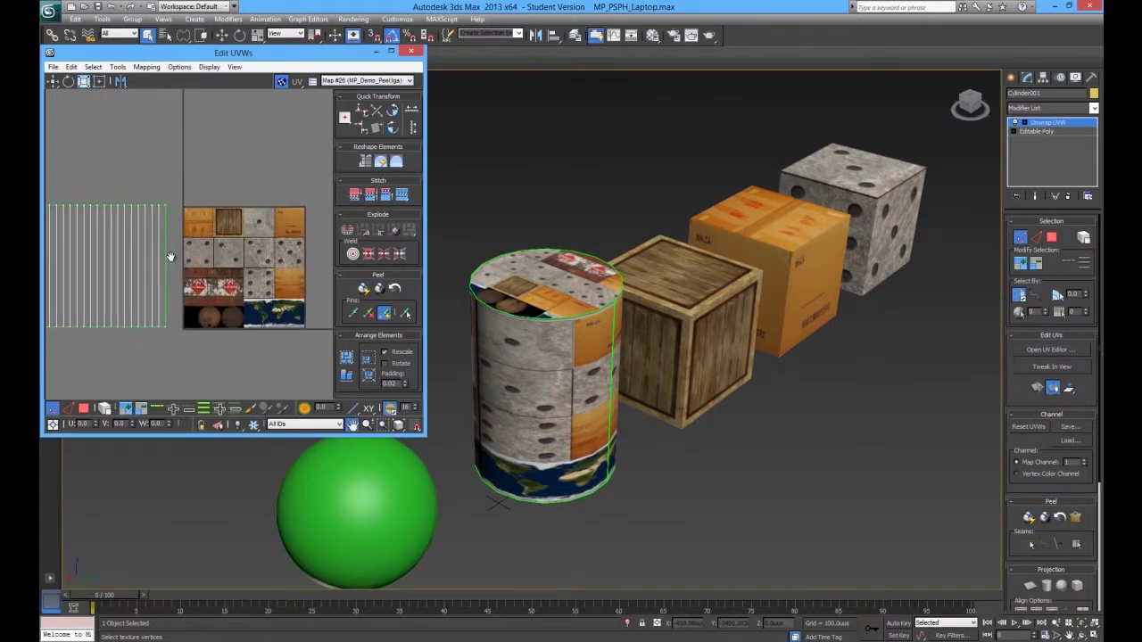
# - Select the cylinder's whole side shell as faces, scale it down and place it over the FLAMMABLE barrel strip
pyautogui.rightClick(157, 254)
pyautogui.click(149, 215)
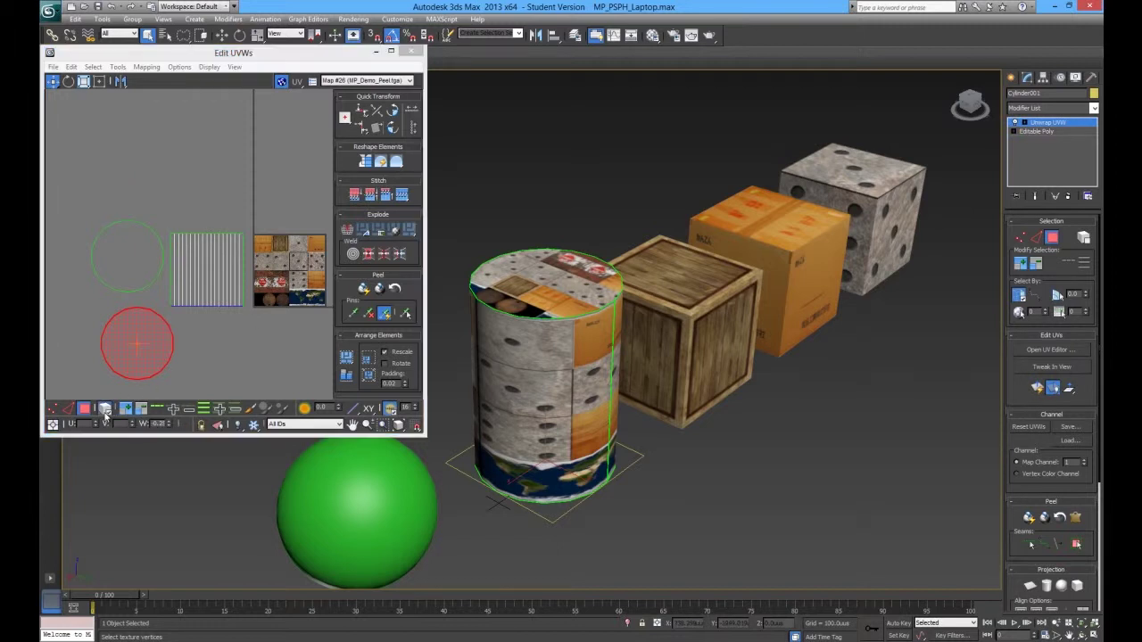
pyautogui.click(234, 264)
pyautogui.scroll(3, 237, 257)
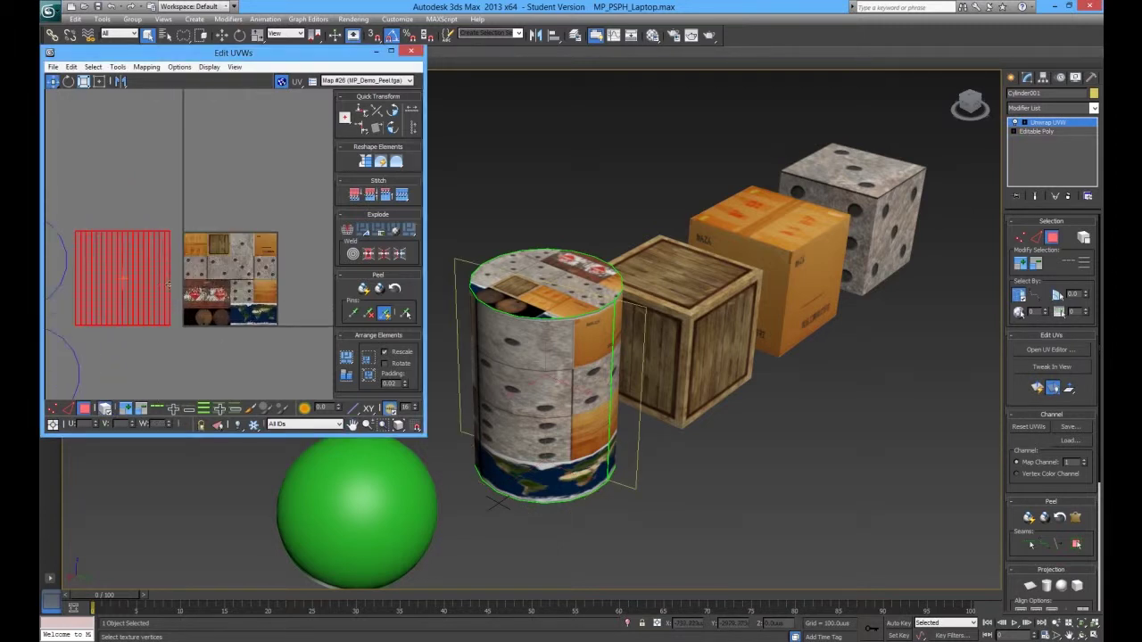
pyautogui.moveTo(132, 278); pyautogui.dragTo(213, 357)
pyautogui.scroll(3, 234, 314)
pyautogui.press('w')
pyautogui.moveTo(206, 250); pyautogui.dragTo(203, 276)
pyautogui.press('r')
pyautogui.press('e')
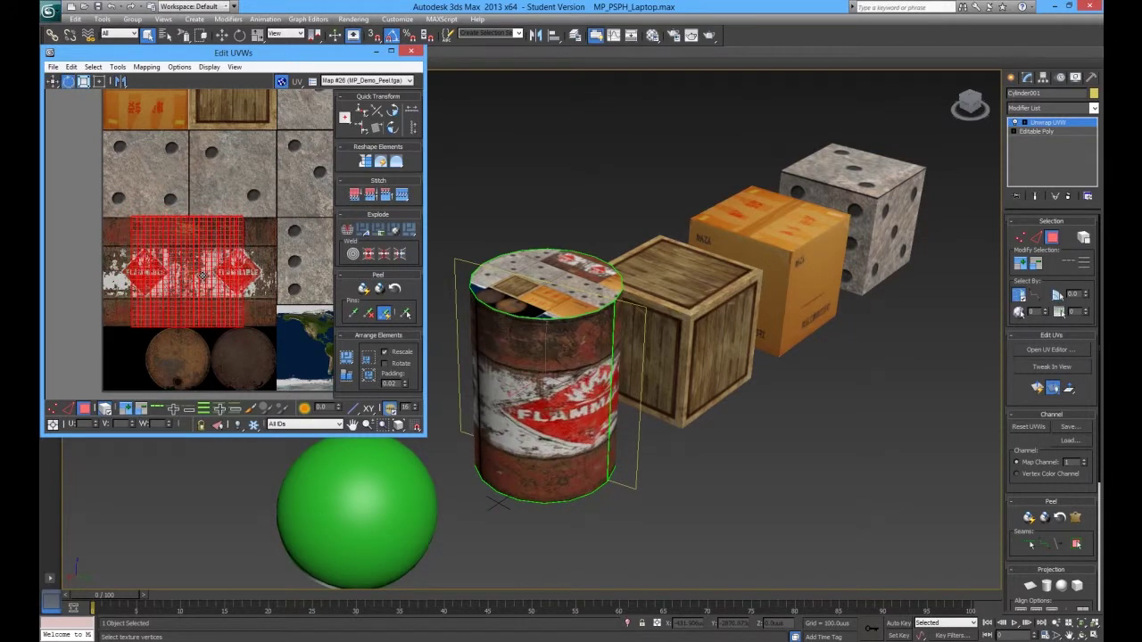
# - Stretch the side shell horizontally across the full FLAMMABLE strip, shrink it slightly vertically and check the barrel in the viewport
pyautogui.press('r')
pyautogui.moveTo(181, 246); pyautogui.dragTo(252, 286)
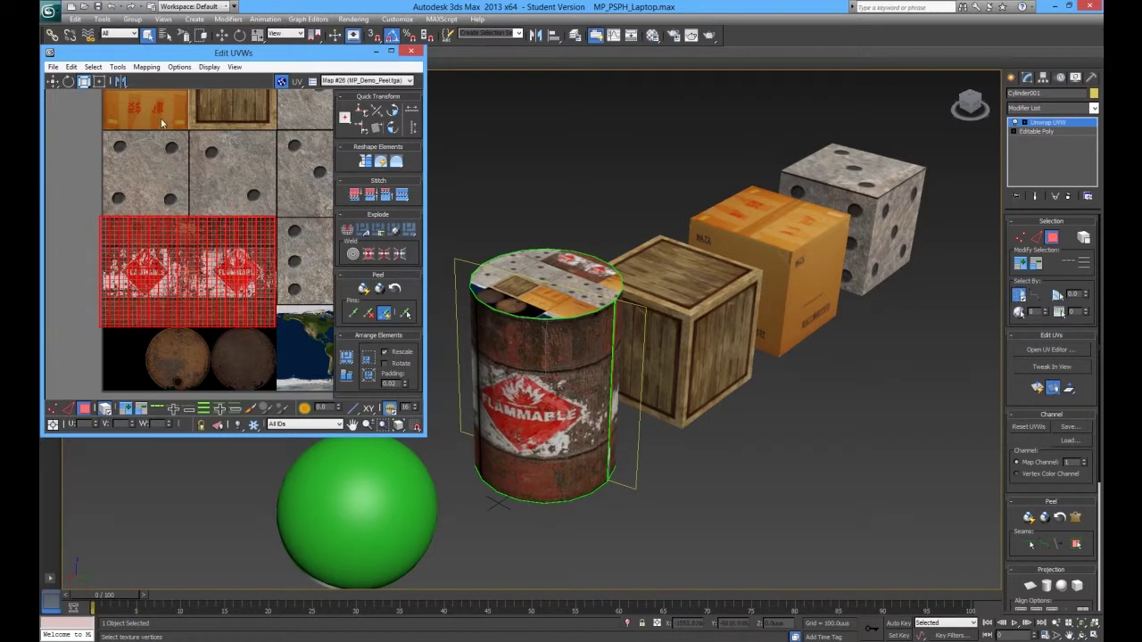
pyautogui.moveTo(85, 82); pyautogui.dragTo(81, 114)
pyautogui.moveTo(186, 236)
pyautogui.mouseDown()
pyautogui.moveTo(186, 250)
pyautogui.moveTo(186, 239)
pyautogui.mouseUp()
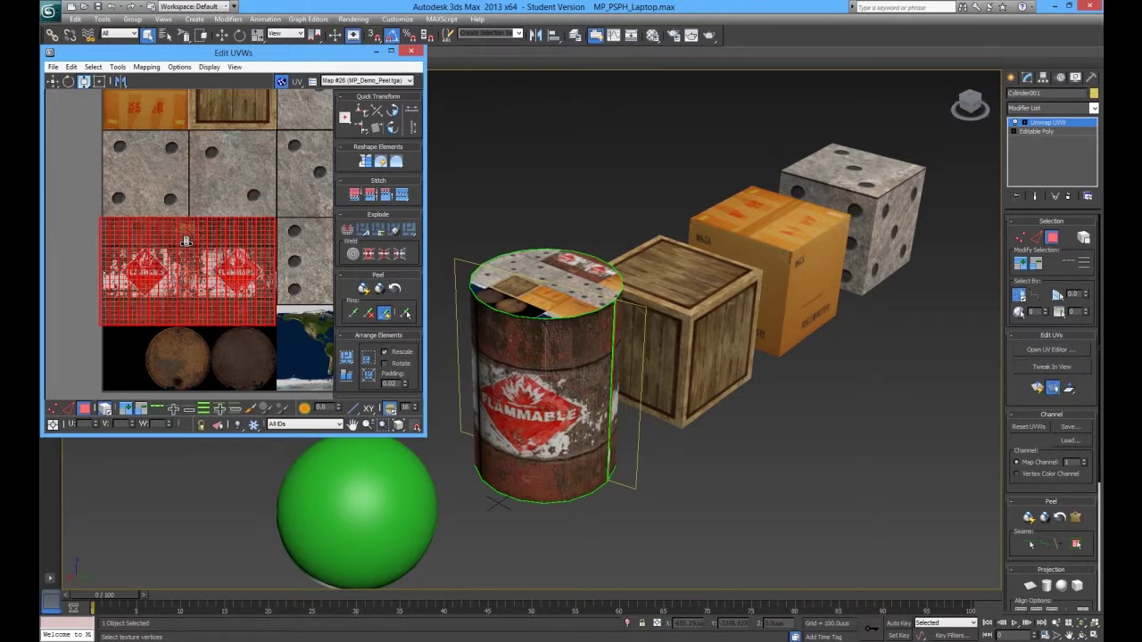
pyautogui.keyDown('alt'); pyautogui.moveTo(500, 331); pyautogui.dragTo(612, 292, button='middle'); pyautogui.keyUp('alt')
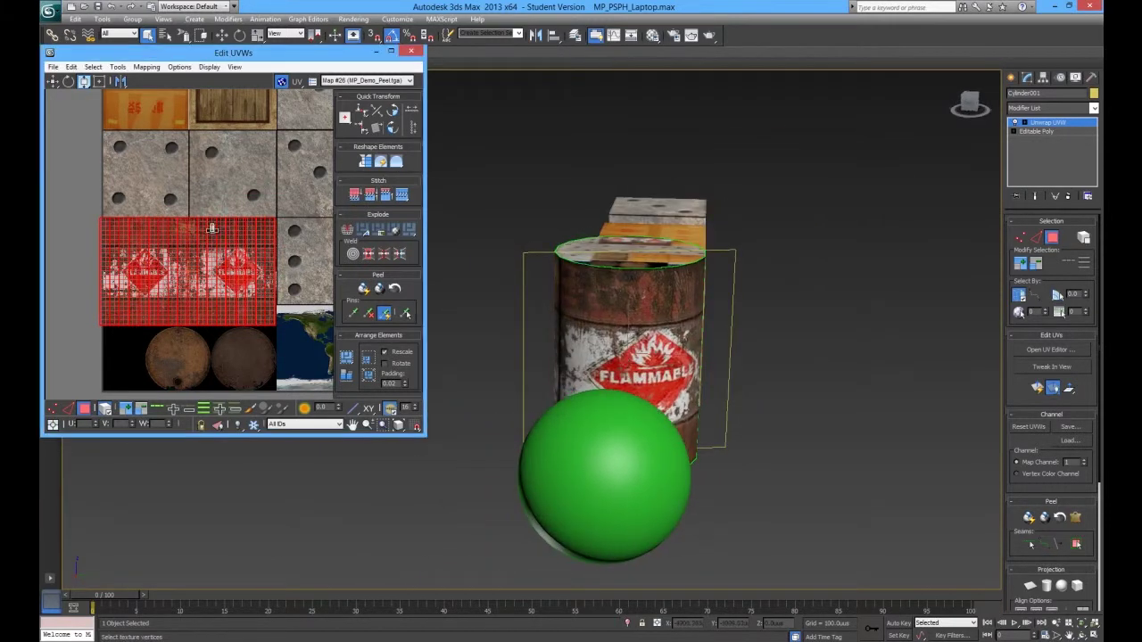
# - Select the upper circular cap shell and move it onto the barrel area of the texture
pyautogui.scroll(-6, 106, 294)
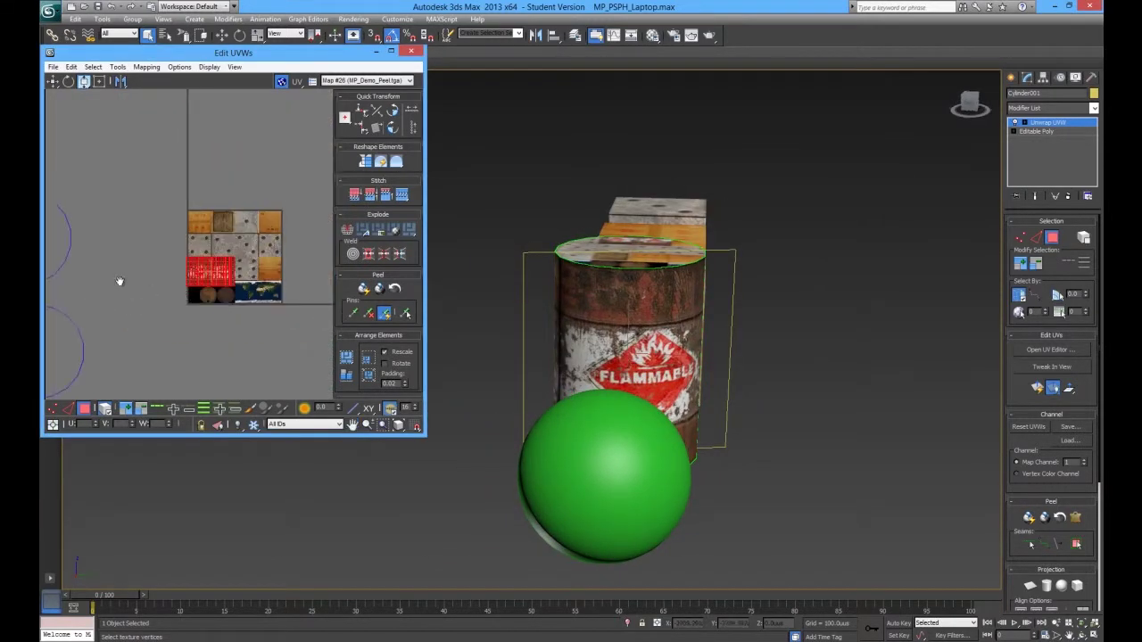
pyautogui.click(54, 252)
pyautogui.moveTo(51, 244); pyautogui.dragTo(162, 268)
pyautogui.scroll(3, 212, 286)
# - Scale the cap shell uniformly and position it so it fills the lighter rusty lid image
pyautogui.moveTo(83, 82); pyautogui.dragTo(86, 52)
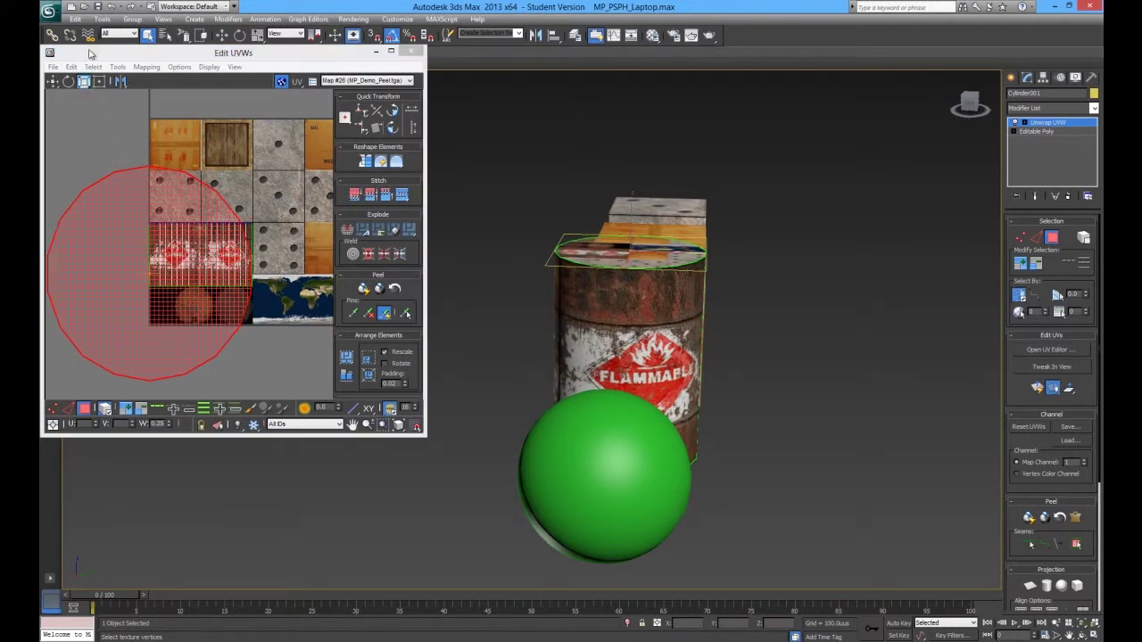
pyautogui.moveTo(235, 347); pyautogui.dragTo(119, 356)
pyautogui.scroll(3, 109, 282)
pyautogui.press('w')
pyautogui.moveTo(201, 283); pyautogui.dragTo(296, 360)
pyautogui.moveTo(296, 361); pyautogui.dragTo(201, 312, button='middle')
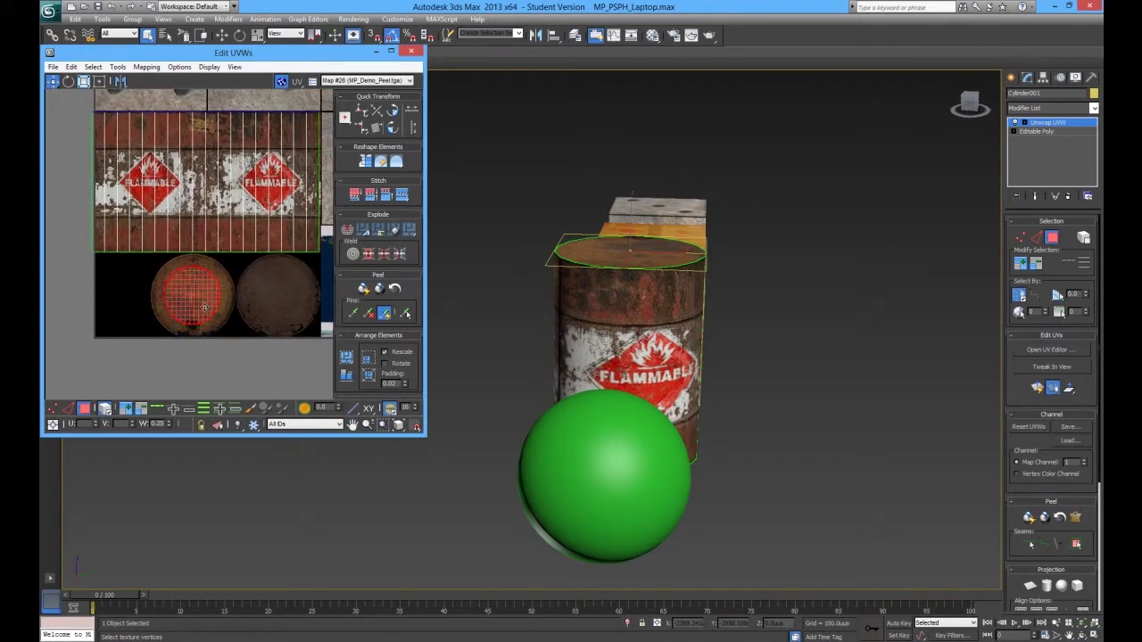
pyautogui.press('r')
pyautogui.moveTo(206, 309); pyautogui.dragTo(215, 301)
pyautogui.press('w')
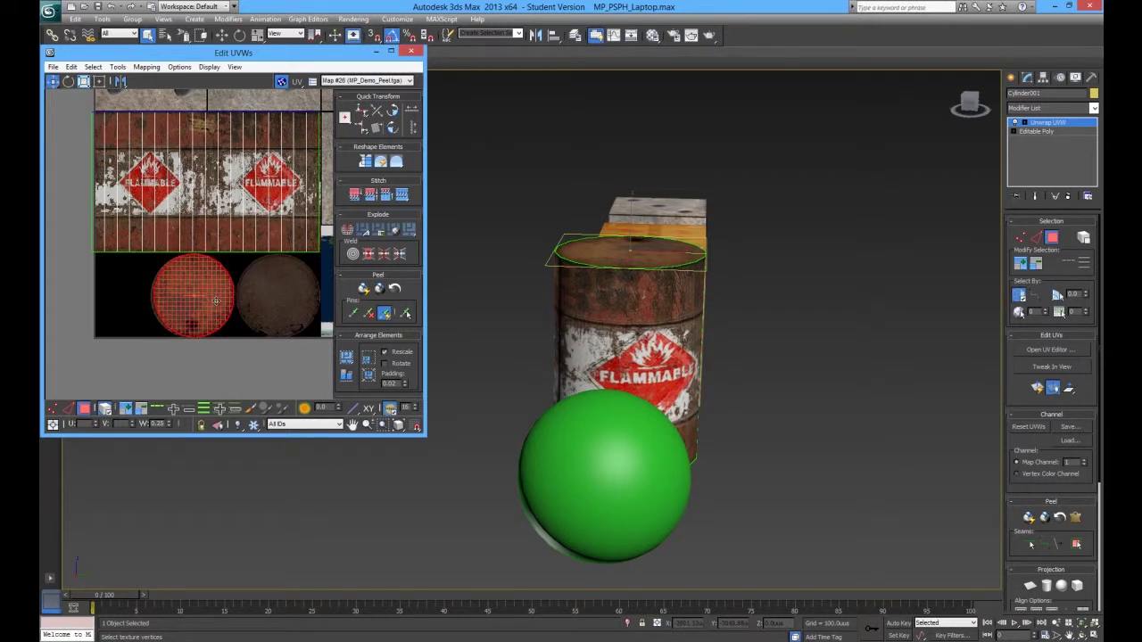
# - Select the remaining cap shell, move it over the darker lid image and scale it down
pyautogui.scroll(-5, 154, 353)
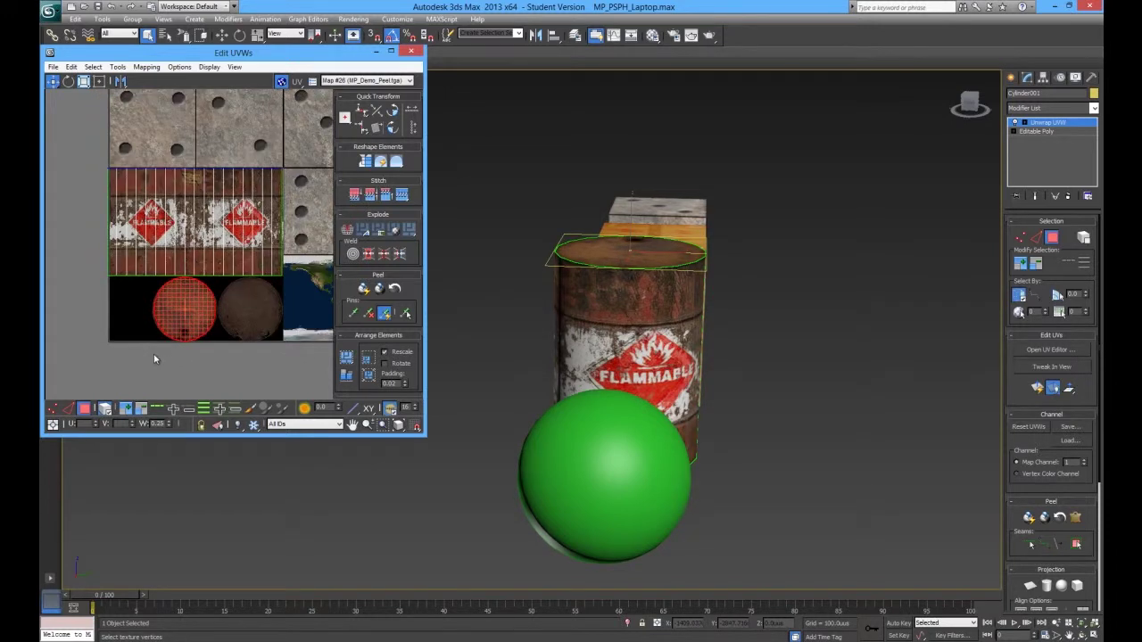
pyautogui.moveTo(89, 315); pyautogui.dragTo(249, 289, button='middle')
pyautogui.click(65, 355)
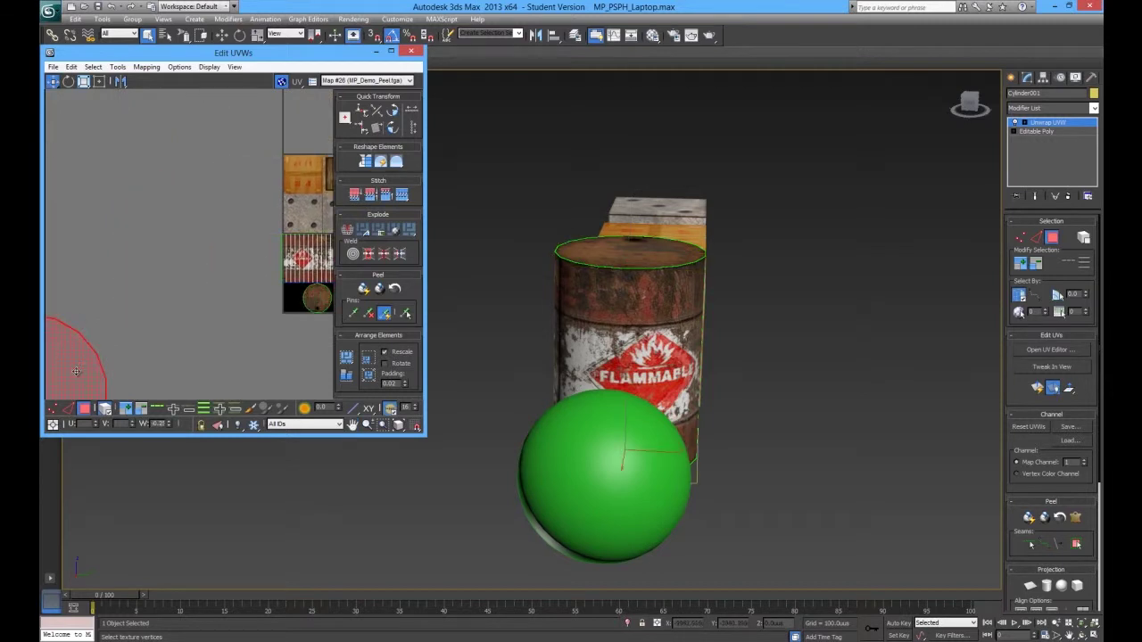
pyautogui.hotkey('ctrl', 'z')
pyautogui.scroll(3, 227, 324)
pyautogui.moveTo(169, 321); pyautogui.dragTo(163, 393)
pyautogui.press('r')
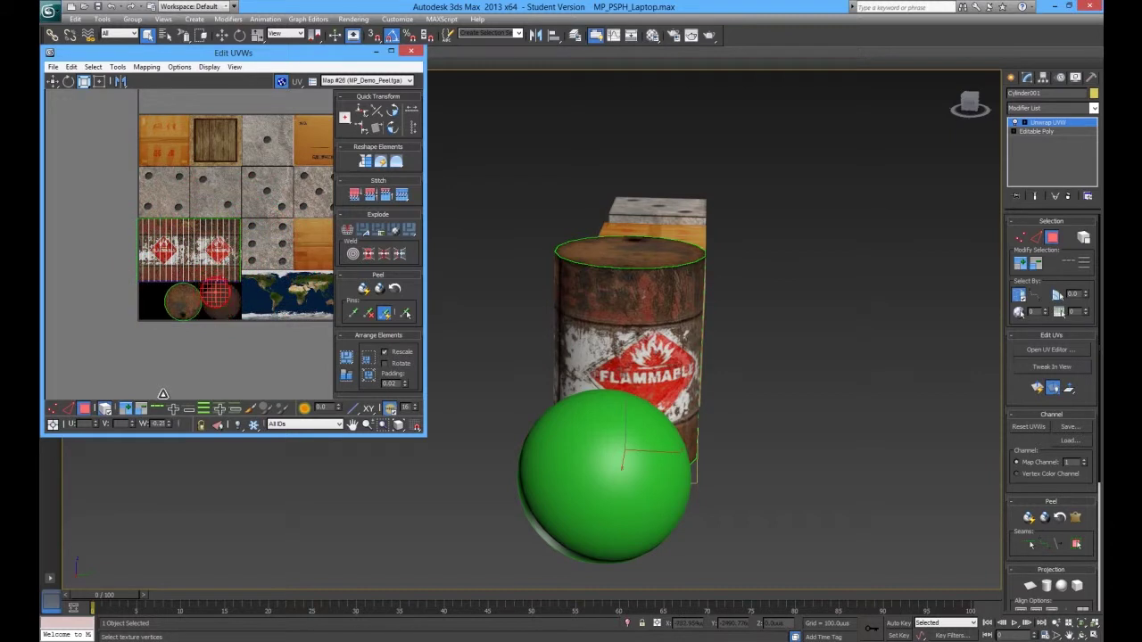
# - Fit the second cap shell exactly over the darker lid image and clear the selection
pyautogui.scroll(8, 220, 347)
pyautogui.scroll(-5, 177, 362)
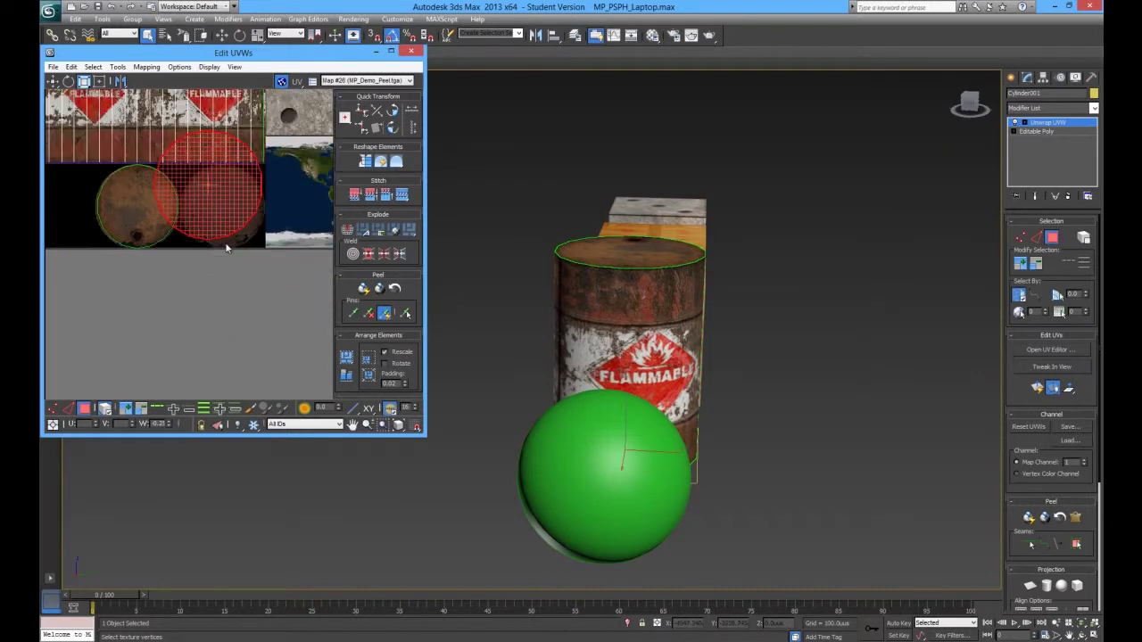
pyautogui.press('w')
pyautogui.moveTo(206, 260); pyautogui.dragTo(216, 278)
pyautogui.press('r')
pyautogui.press('w')
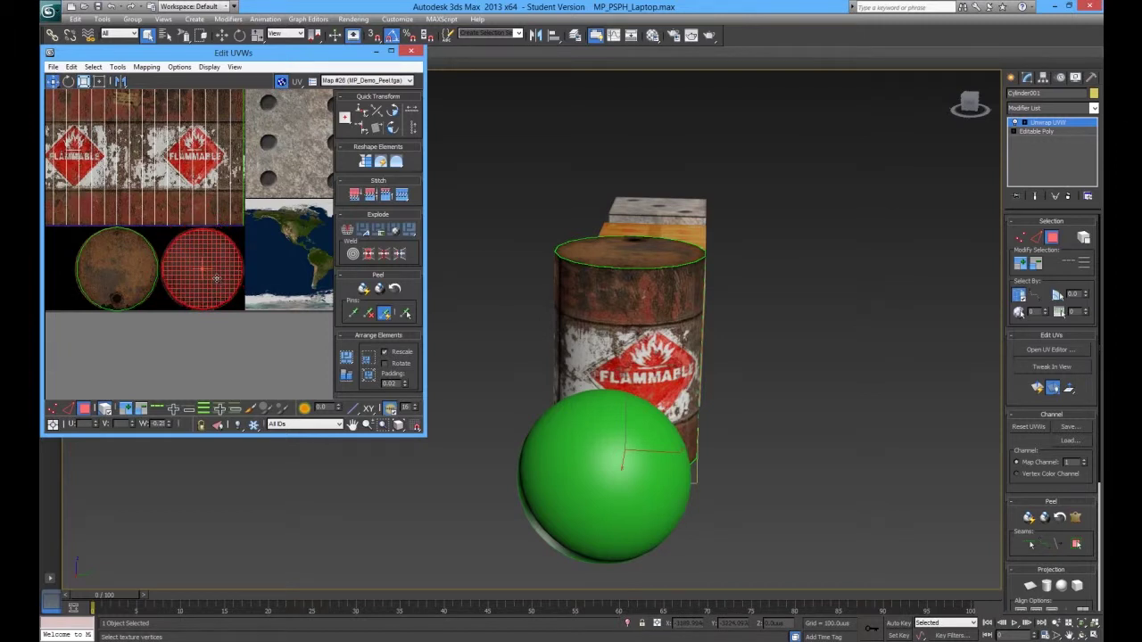
pyautogui.click(286, 326)
# - Check the barrel's underside and collapse the cylinder's whole modifier stack
pyautogui.keyDown('alt'); pyautogui.moveTo(753, 461); pyautogui.dragTo(700, 360, button='middle'); pyautogui.keyUp('alt')
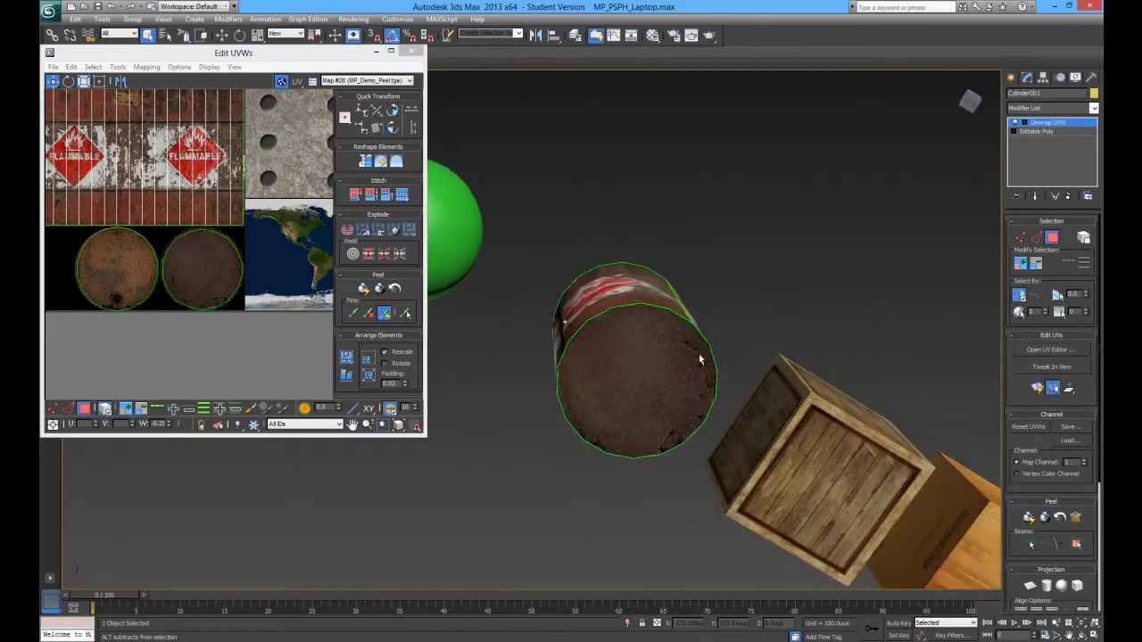
pyautogui.rightClick(1063, 124)
pyautogui.click(986, 236)
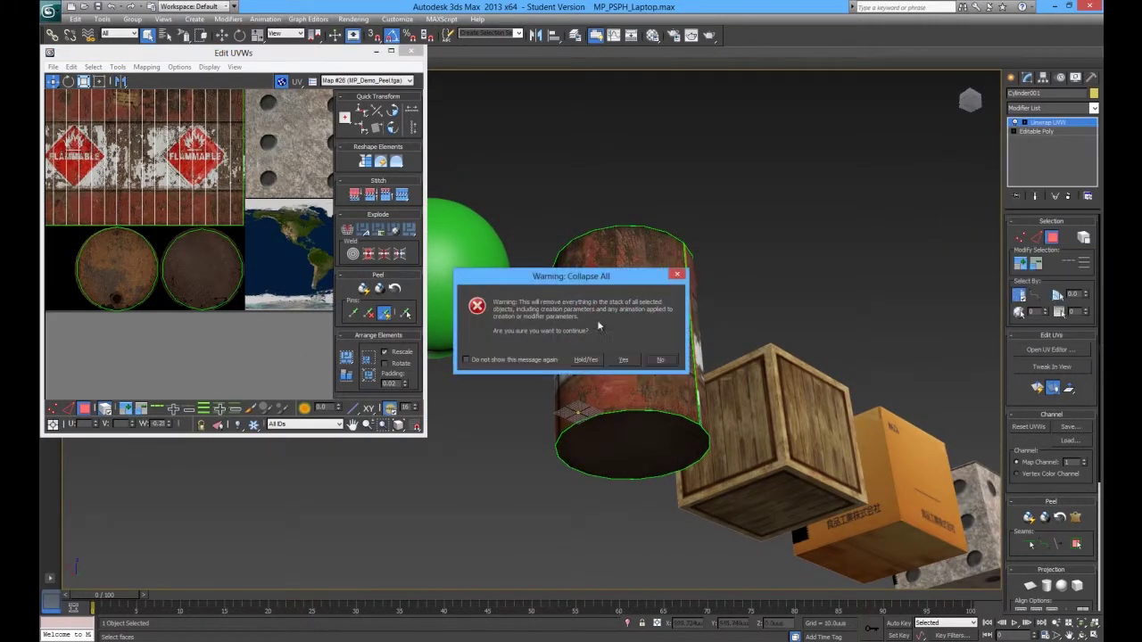
pyautogui.click(623, 361)
pyautogui.keyDown('alt'); pyautogui.moveTo(622, 360); pyautogui.dragTo(538, 437, button='middle'); pyautogui.keyUp('alt')
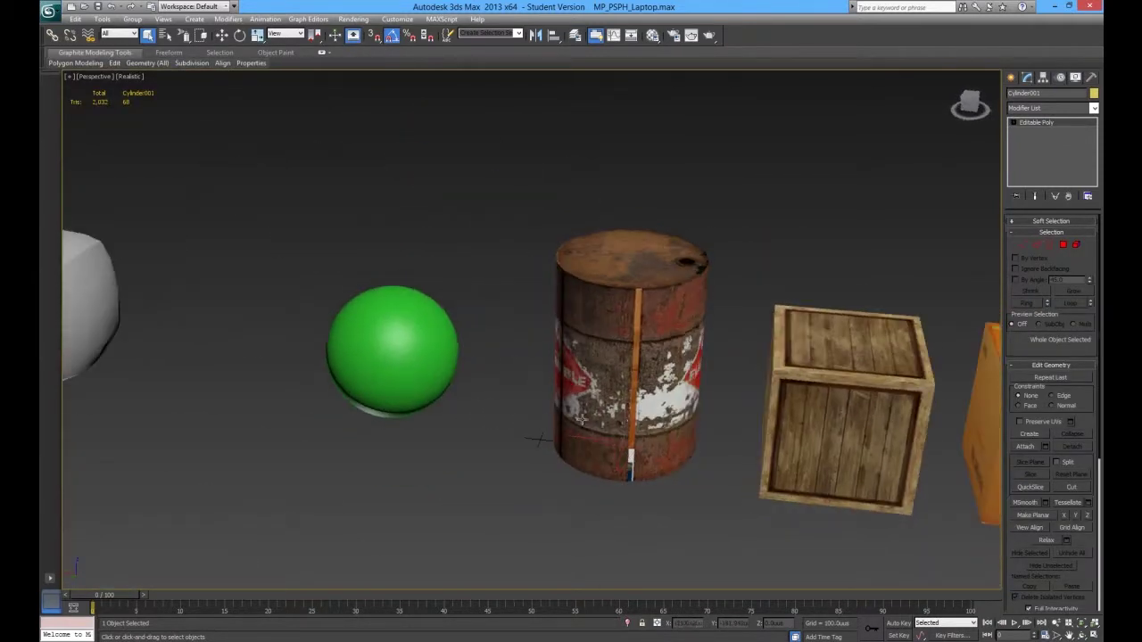
# - Add Unwrap UVW to the barrel again and open the UV editor with the MP_Demo_Peel.tga map displayed to correct the seam
pyautogui.click(1051, 108)
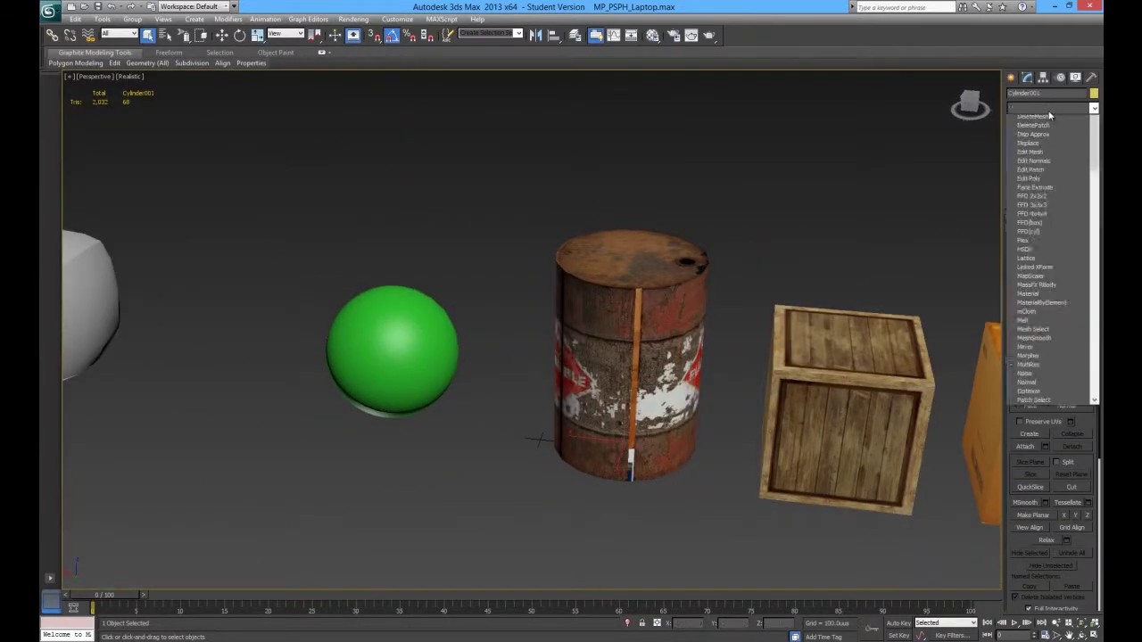
pyautogui.scroll(-3, 1056, 266)
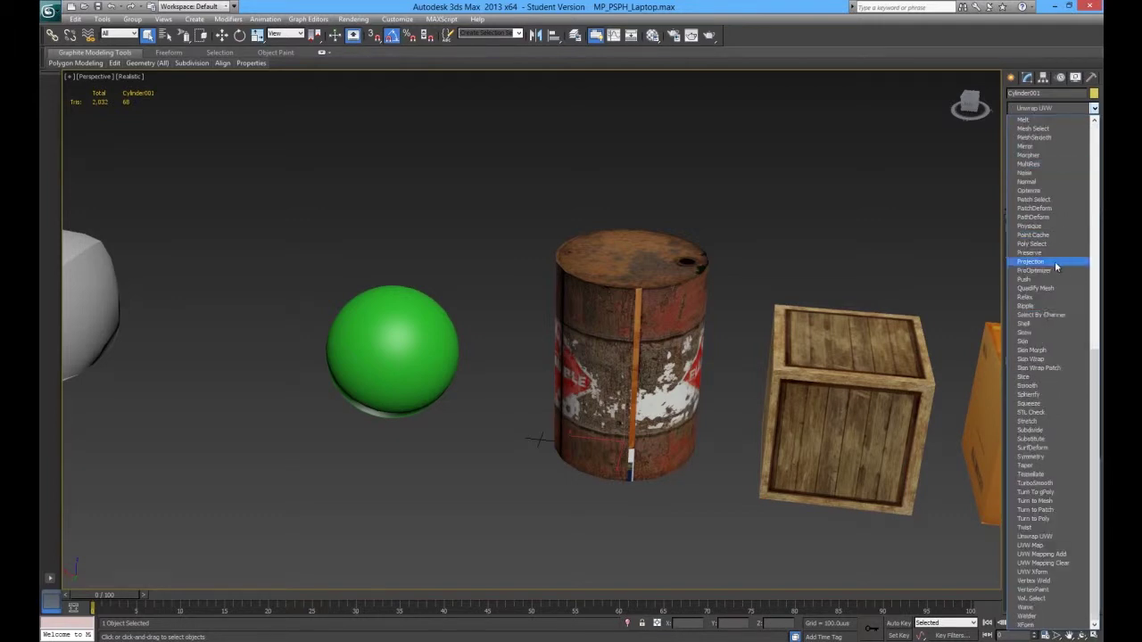
pyautogui.click(1035, 536)
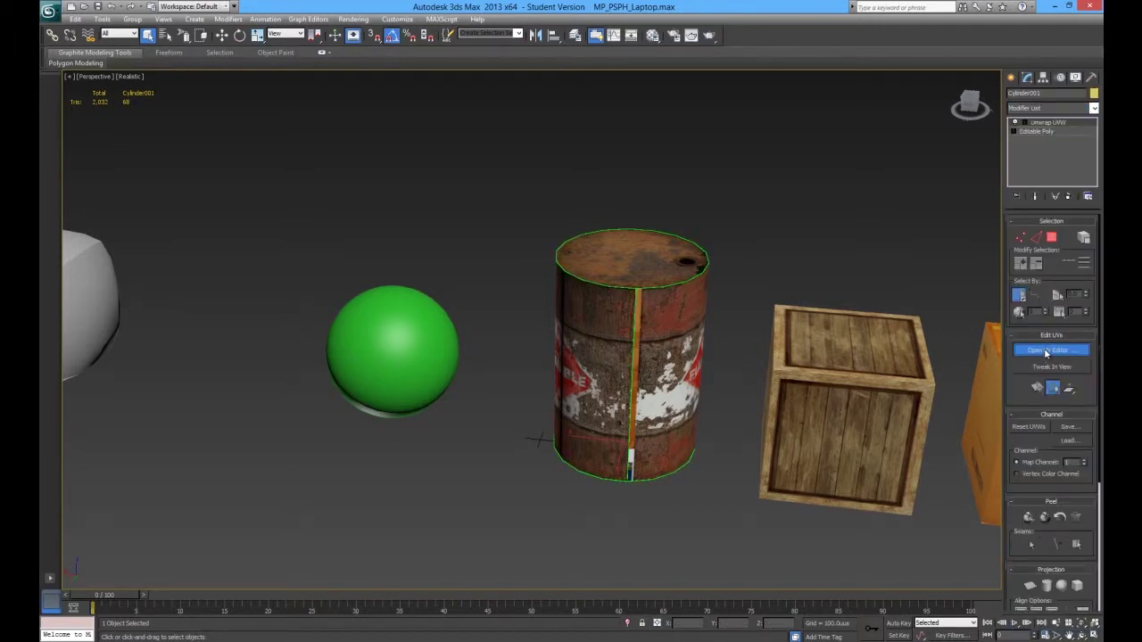
pyautogui.click(1050, 350)
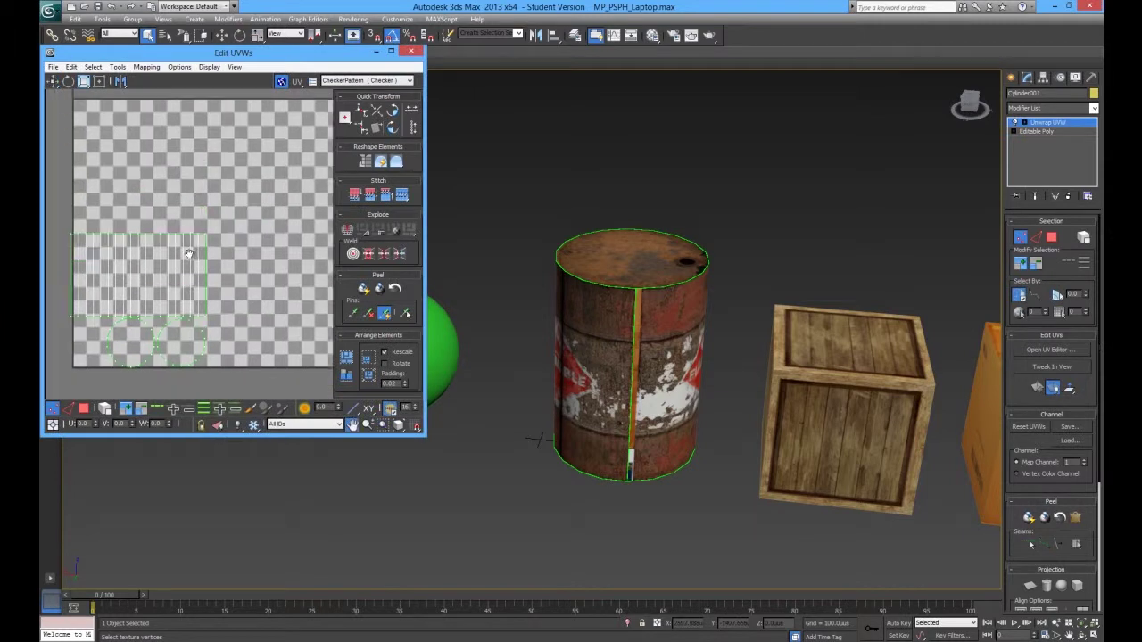
pyautogui.moveTo(189, 254); pyautogui.dragTo(226, 218, button='middle')
pyautogui.click(386, 81)
pyautogui.click(375, 99)
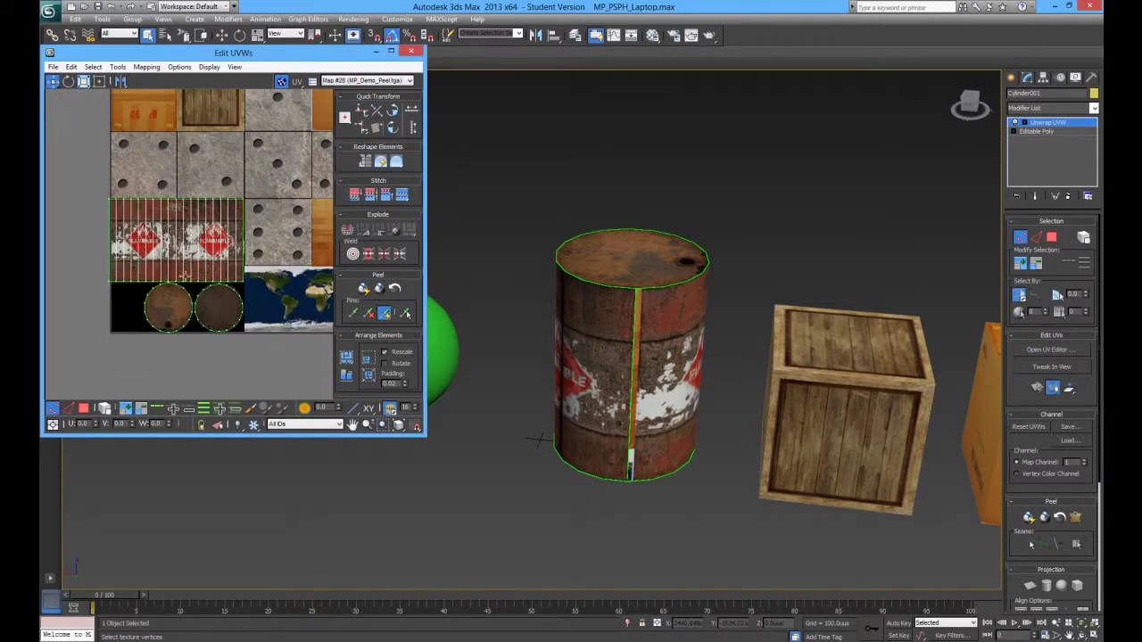
# - Select all vertices of the side shell and shift it horizontally so its left border meets the FLAMMABLE strip's left edge
pyautogui.scroll(4, 184, 274)
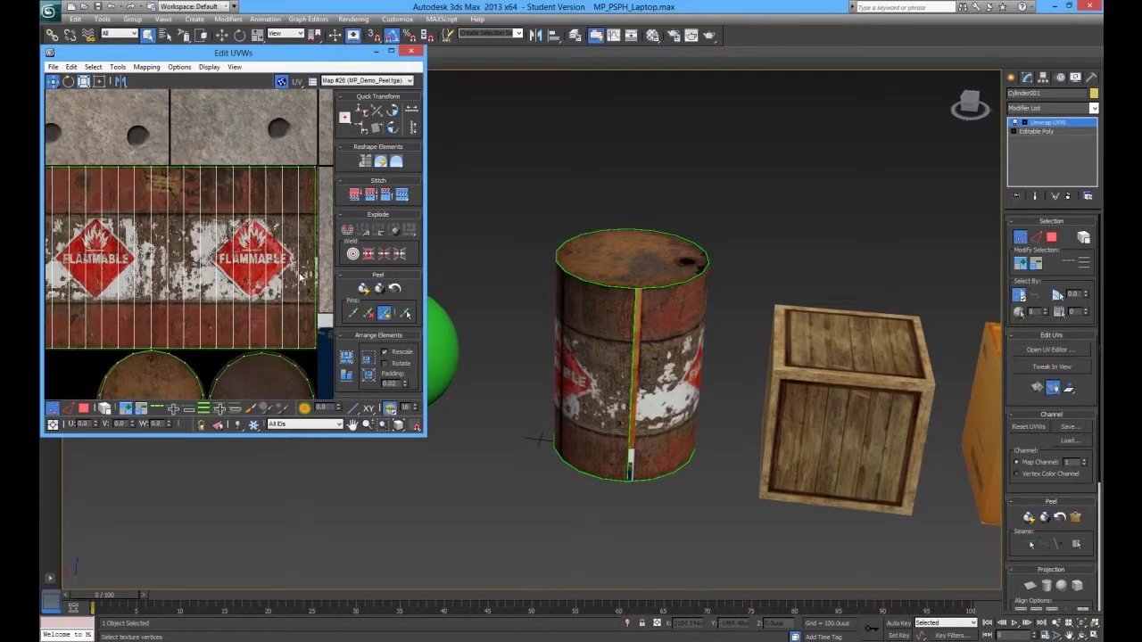
pyautogui.moveTo(299, 278); pyautogui.dragTo(211, 276, button='middle')
pyautogui.scroll(3, 228, 276)
pyautogui.scroll(-2, 228, 276)
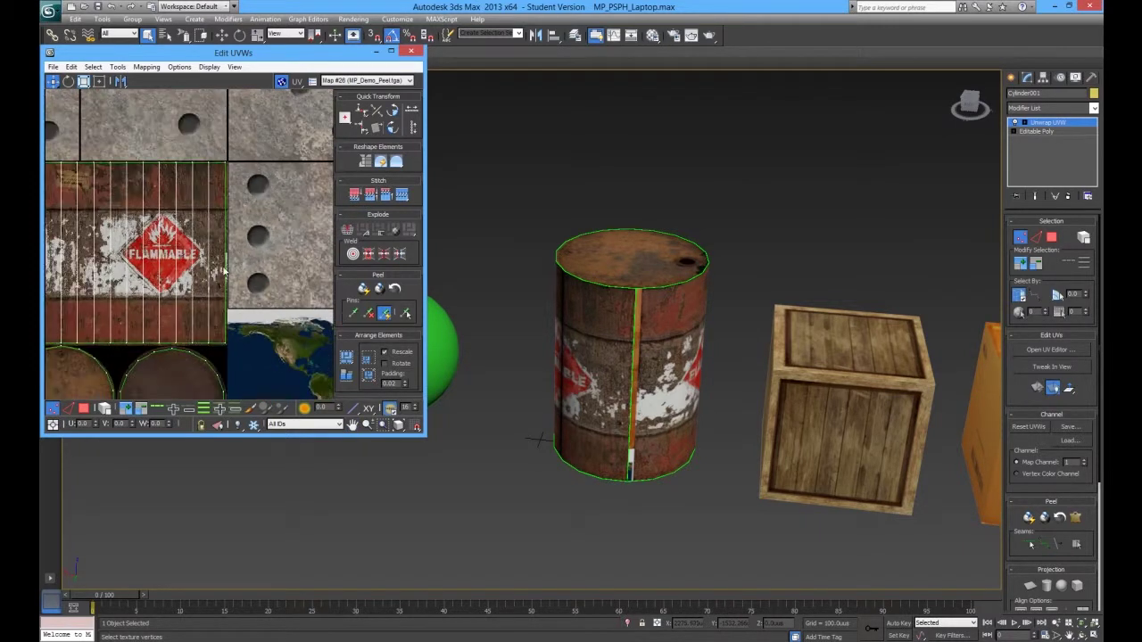
pyautogui.moveTo(98, 262); pyautogui.dragTo(163, 249, button='middle')
pyautogui.scroll(1, 165, 249)
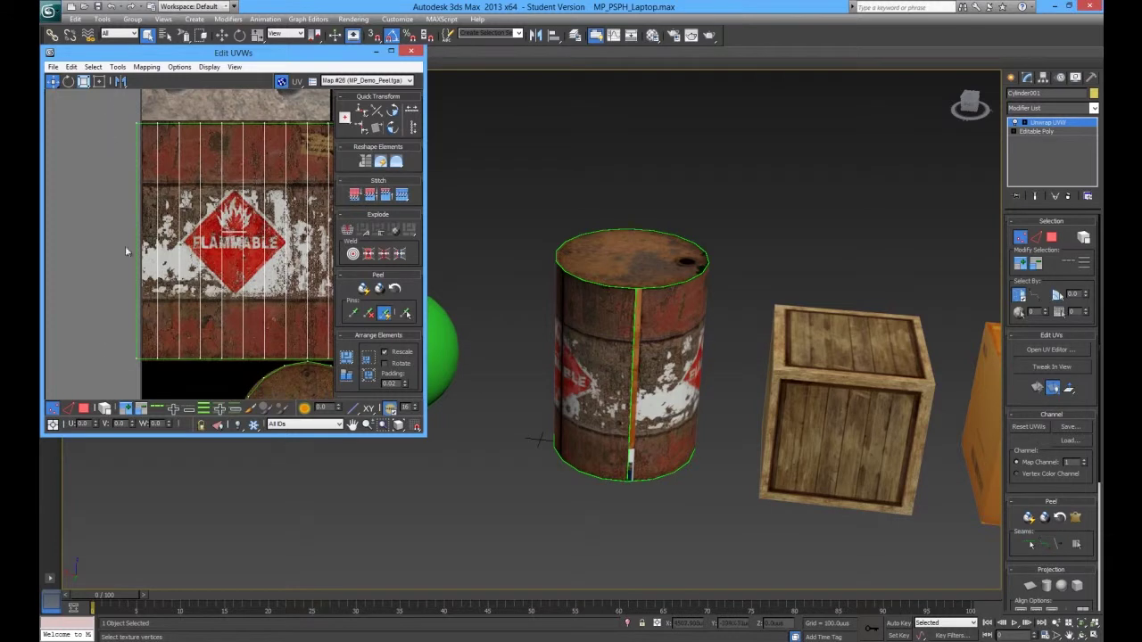
pyautogui.moveTo(141, 371); pyautogui.dragTo(143, 371)
pyautogui.moveTo(158, 128); pyautogui.dragTo(163, 128)
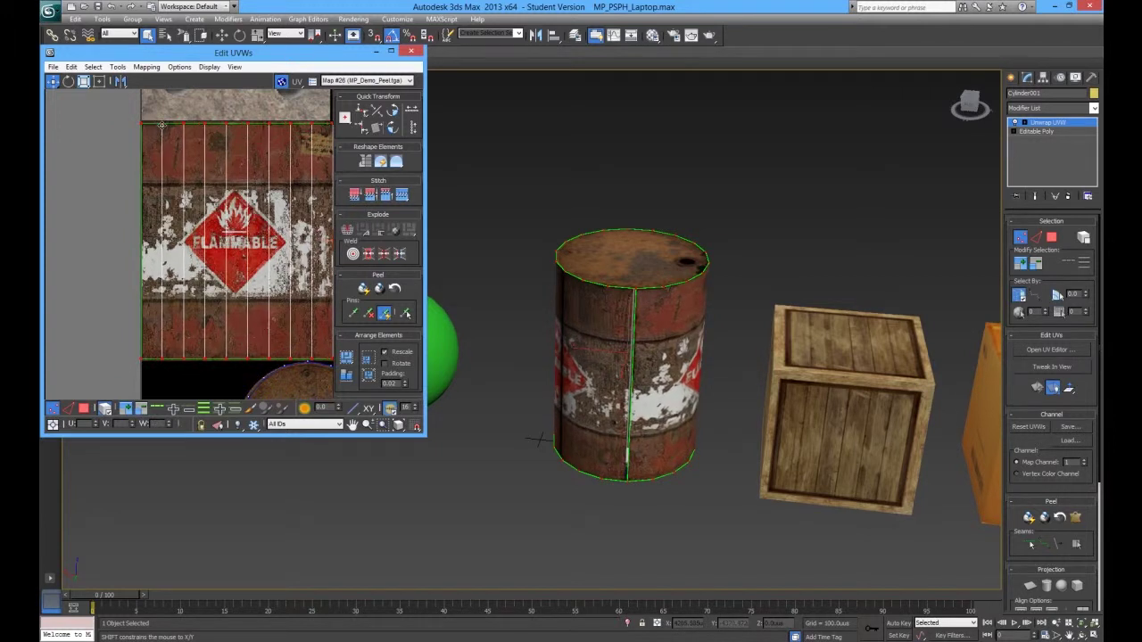
# - Scale the side shell with the freeform gizmo so its right border meets the FLAMMABLE strip's right edge, and close the UV editor
pyautogui.moveTo(230, 232); pyautogui.dragTo(113, 239, button='middle')
pyautogui.scroll(-2, 194, 258)
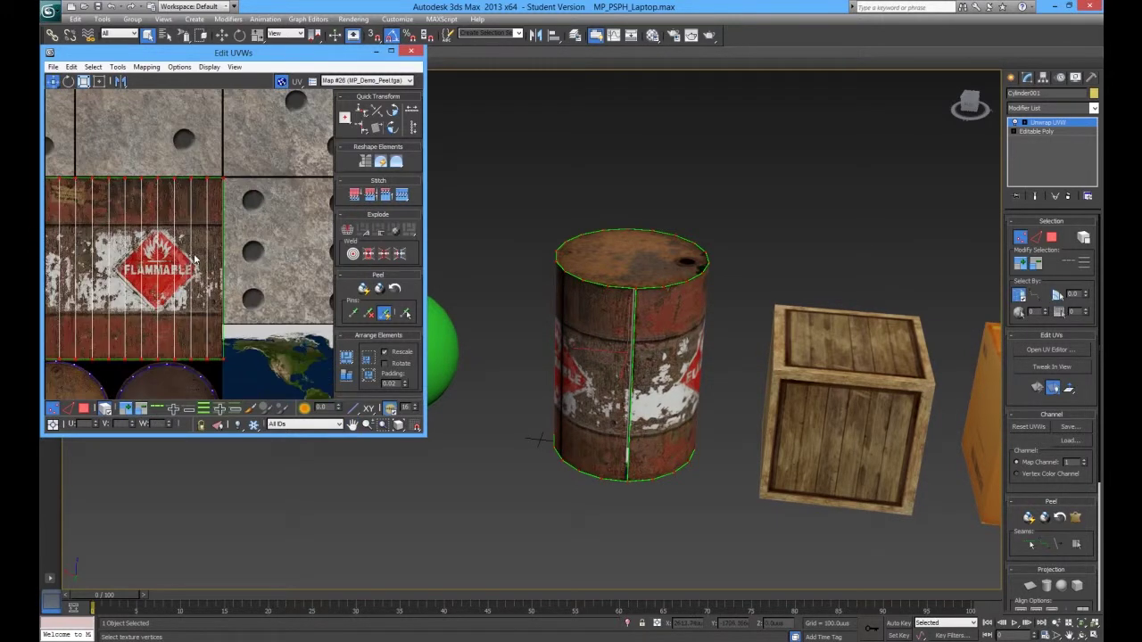
pyautogui.click(99, 81)
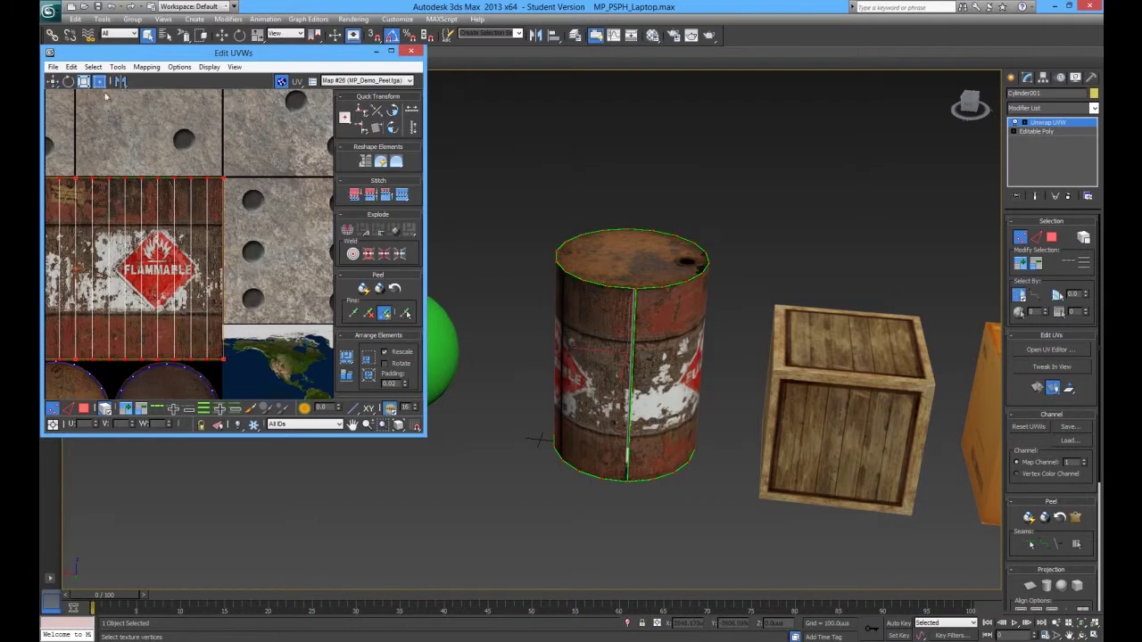
pyautogui.moveTo(223, 177); pyautogui.dragTo(221, 176)
pyautogui.click(251, 226)
pyautogui.click(413, 52)
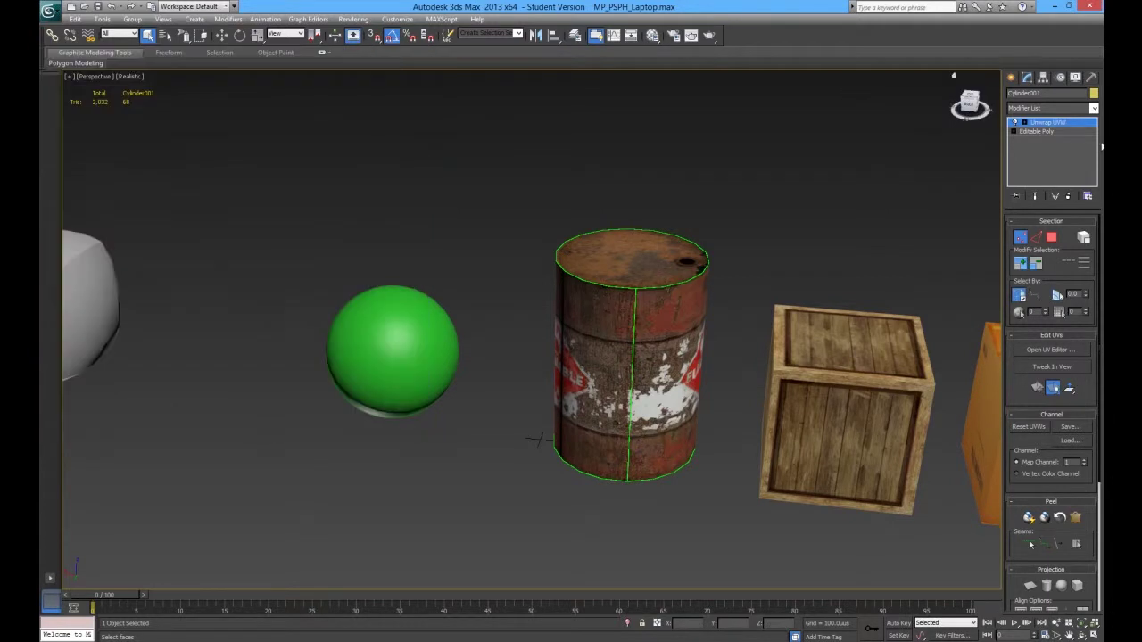
# - Collapse the barrel's whole modifier stack and check the textured result in the scene
pyautogui.rightClick(1077, 126)
pyautogui.click(1048, 231)
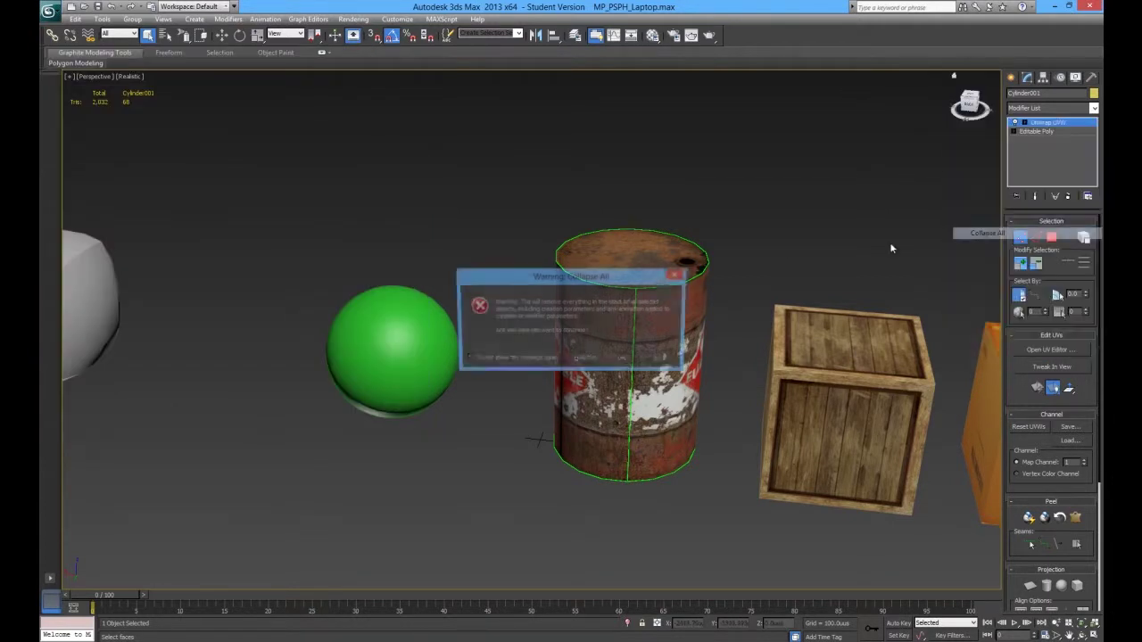
pyautogui.click(626, 359)
pyautogui.moveTo(628, 357); pyautogui.dragTo(644, 363, button='middle')
pyautogui.scroll(-3, 646, 361)
pyautogui.keyDown('alt'); pyautogui.moveTo(751, 380); pyautogui.dragTo(719, 393, button='middle'); pyautogui.keyUp('alt')
pyautogui.scroll(4, 649, 380)
pyautogui.scroll(3, 647, 374)
pyautogui.scroll(-6, 718, 393)
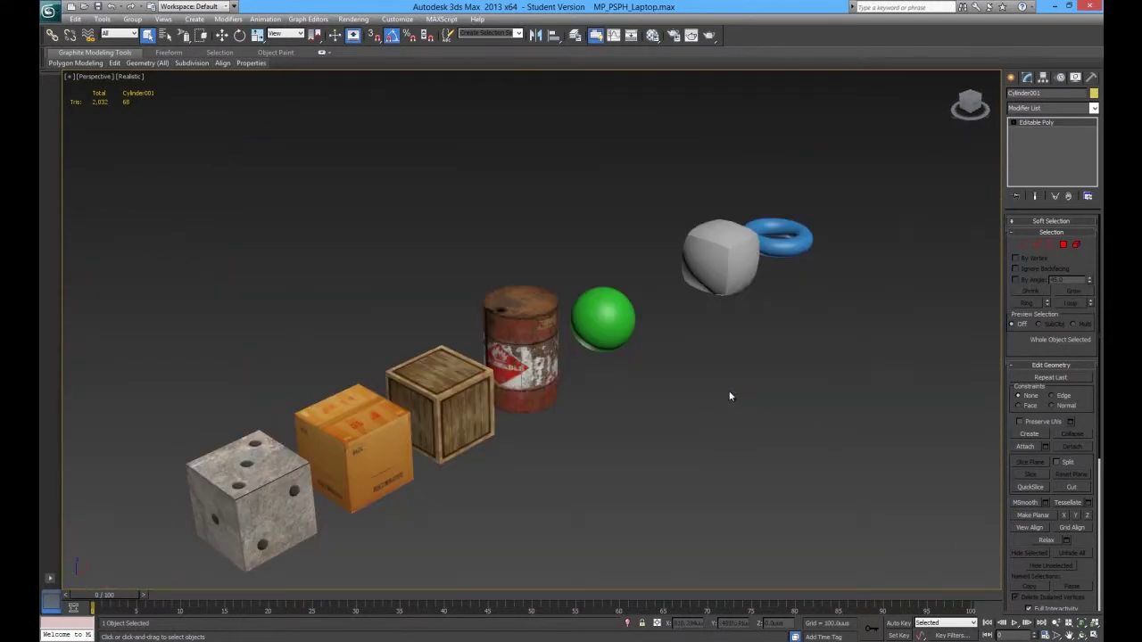
# - Select the torus and examine its shape and polygon edges from several angles
pyautogui.keyDown('alt'); pyautogui.moveTo(617, 384); pyautogui.dragTo(576, 407, button='middle'); pyautogui.keyUp('alt')
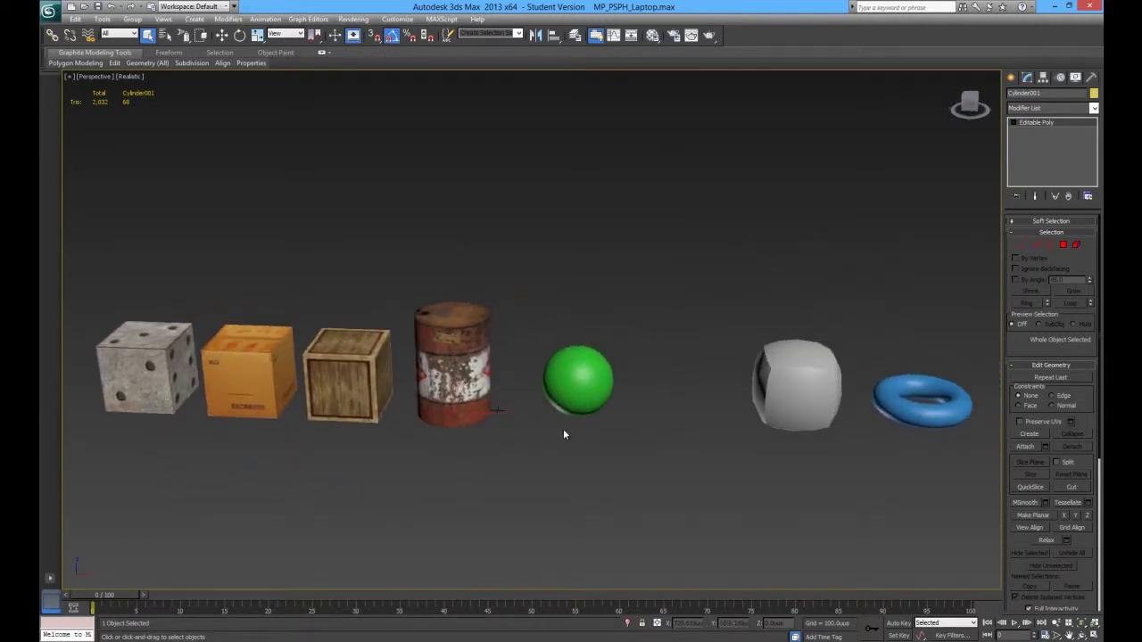
pyautogui.click(885, 419)
pyautogui.moveTo(740, 394); pyautogui.dragTo(544, 374, button='middle')
pyautogui.scroll(3, 661, 391)
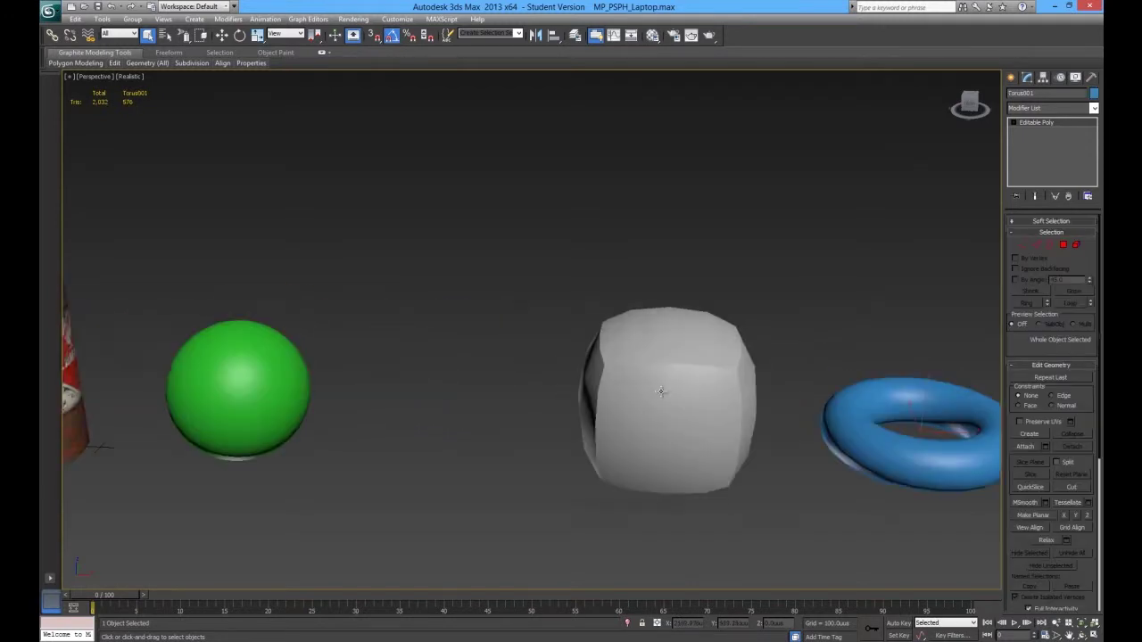
pyautogui.keyDown('alt'); pyautogui.moveTo(850, 416); pyautogui.dragTo(683, 427, button='middle'); pyautogui.keyUp('alt')
pyautogui.scroll(-3, 854, 439)
pyautogui.scroll(3, 684, 426)
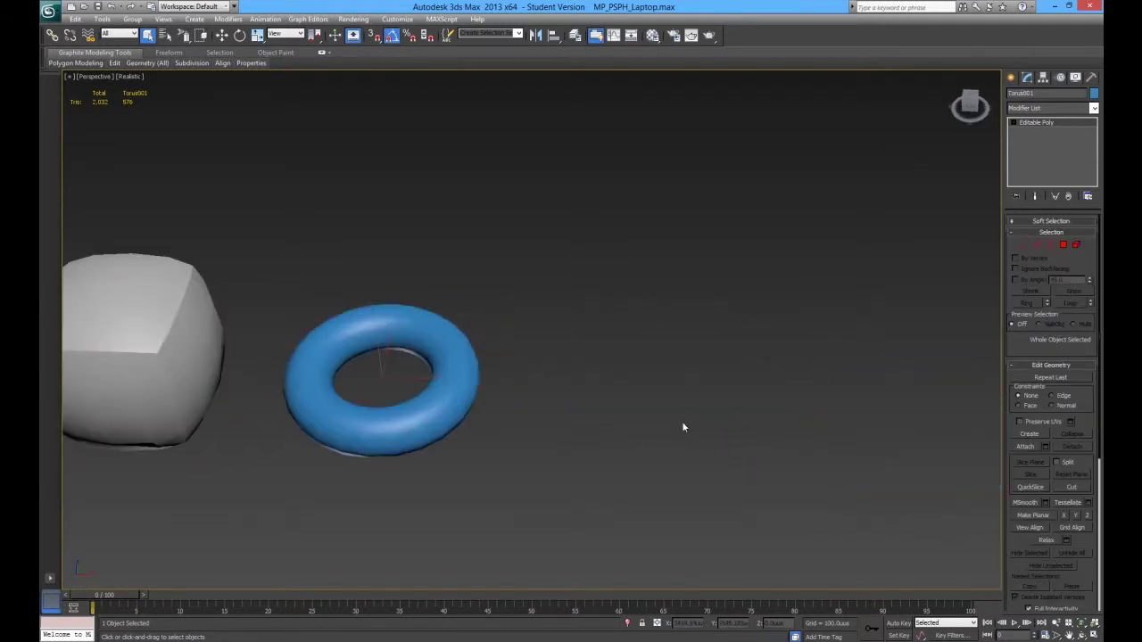
pyautogui.keyDown('alt'); pyautogui.moveTo(370, 370); pyautogui.dragTo(420, 381, button='middle'); pyautogui.keyUp('alt')
pyautogui.keyDown('alt'); pyautogui.moveTo(482, 457); pyautogui.dragTo(537, 347, button='middle'); pyautogui.keyUp('alt')
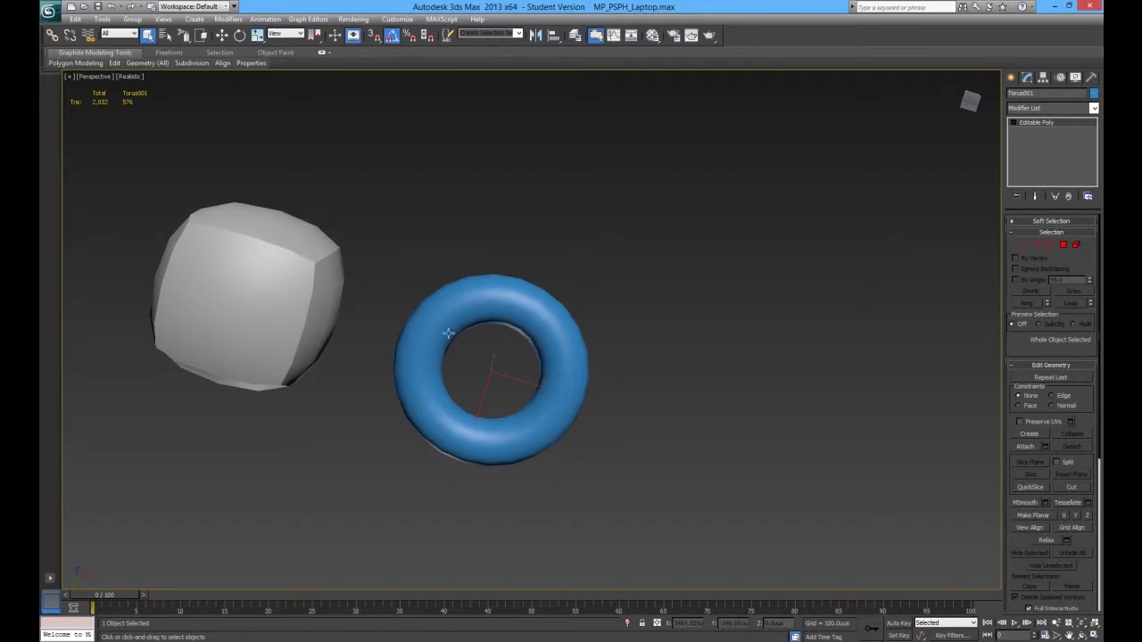
pyautogui.scroll(-6, 220, 330)
pyautogui.moveTo(220, 330); pyautogui.dragTo(493, 442, button='middle')
pyautogui.scroll(6, 421, 393)
pyautogui.scroll(-5, 494, 446)
pyautogui.scroll(8, 407, 392)
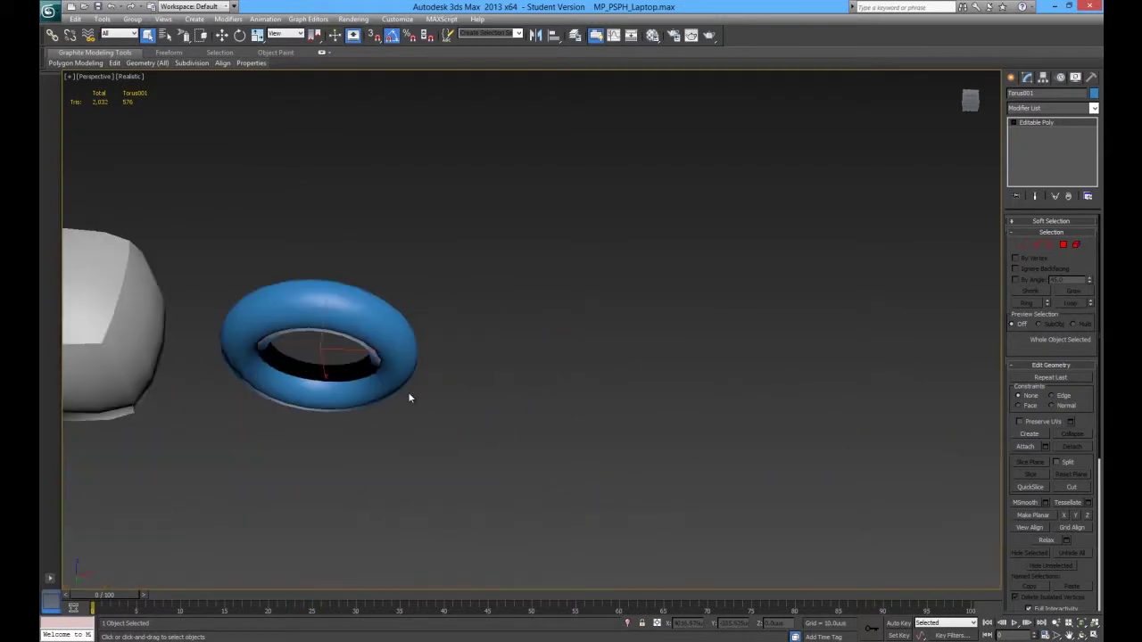
pyautogui.scroll(-4, 352, 377)
pyautogui.press('F4')
pyautogui.press('F4')
pyautogui.scroll(-5, 280, 404)
pyautogui.scroll(5, 438, 411)
pyautogui.keyDown('alt'); pyautogui.moveTo(438, 365); pyautogui.dragTo(539, 369, button='middle'); pyautogui.keyUp('alt')
# - Select the green sphere, add an Unwrap UVW modifier and open its UV editor
pyautogui.click(472, 401)
pyautogui.scroll(5, 568, 383)
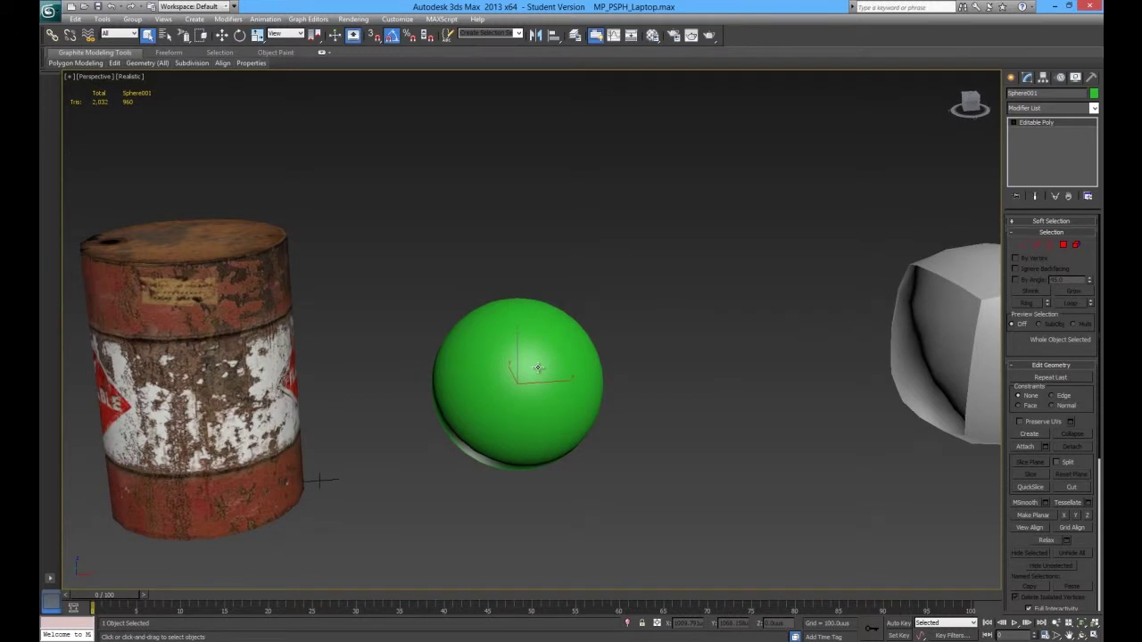
pyautogui.click(1075, 108)
pyautogui.scroll(-10, 1065, 268)
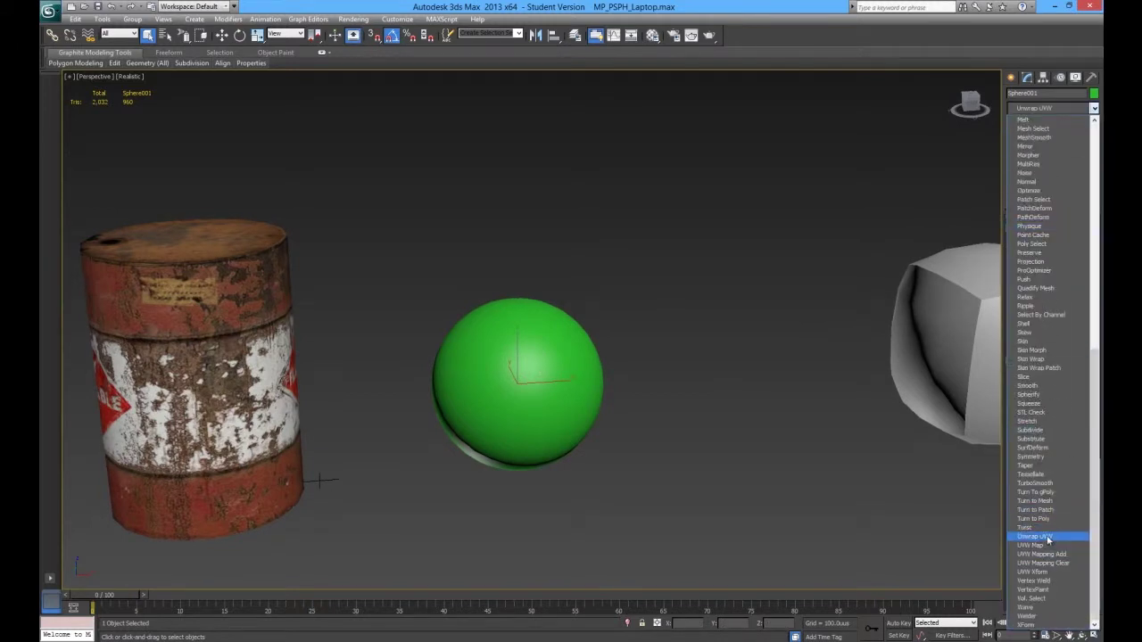
pyautogui.click(1039, 540)
pyautogui.click(1038, 350)
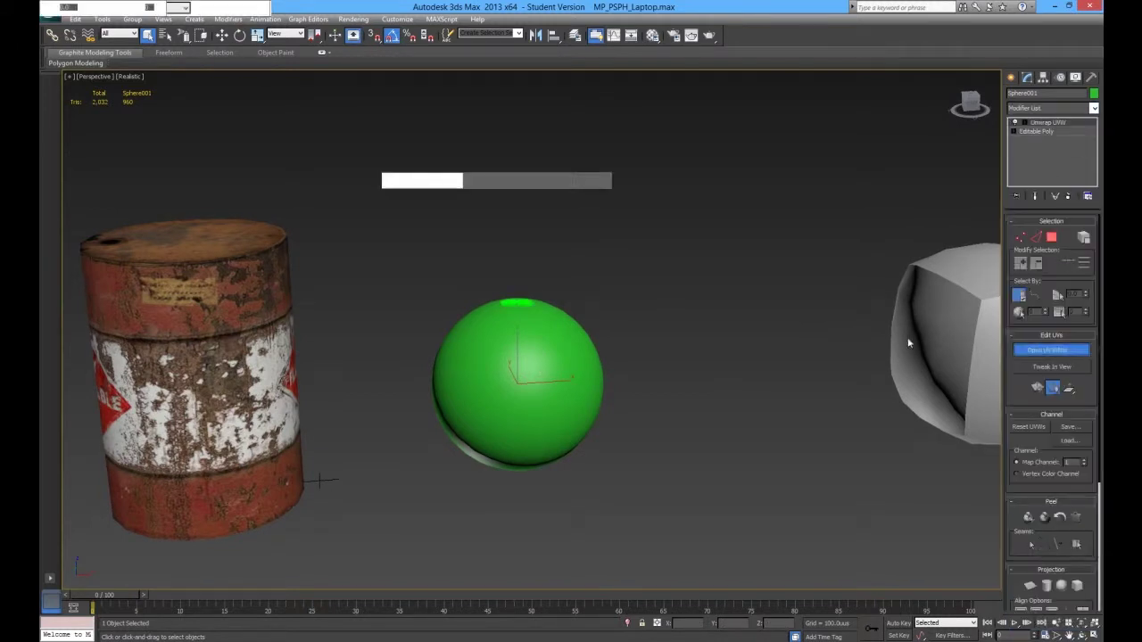
# - Switch the UV editor to face selection and select all faces of the sphere's layout
pyautogui.moveTo(428, 353); pyautogui.dragTo(538, 352, button='middle')
pyautogui.middleClick(209, 262)
pyautogui.scroll(-3, 197, 268)
pyautogui.rightClick(172, 210)
pyautogui.click(153, 167)
pyautogui.rightClick(164, 174)
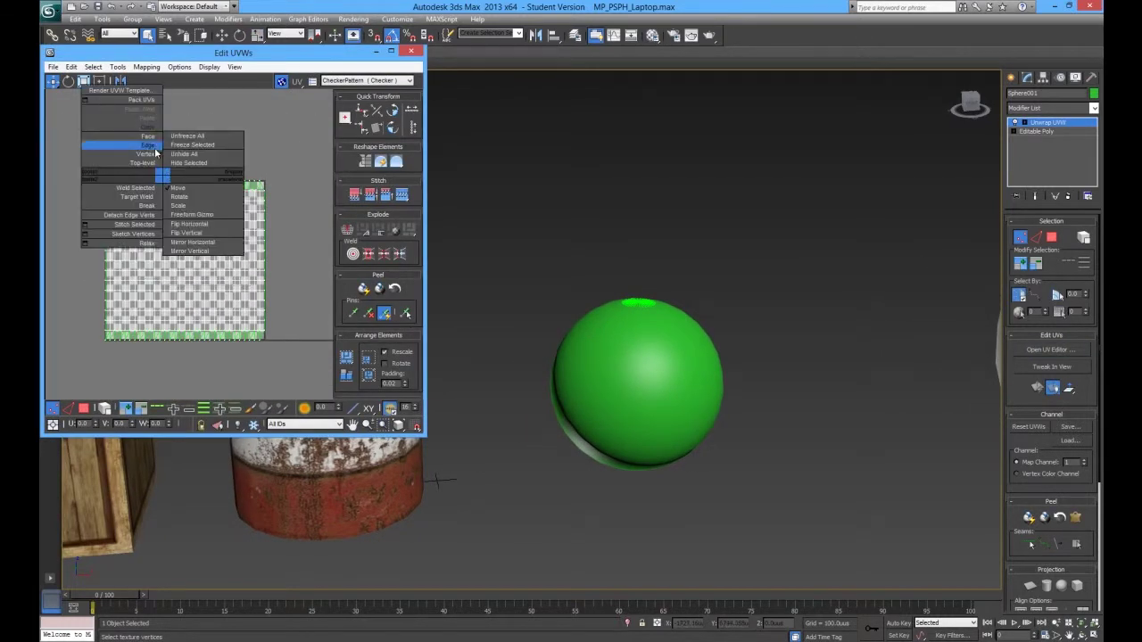
pyautogui.click(156, 139)
pyautogui.moveTo(87, 134); pyautogui.dragTo(279, 356)
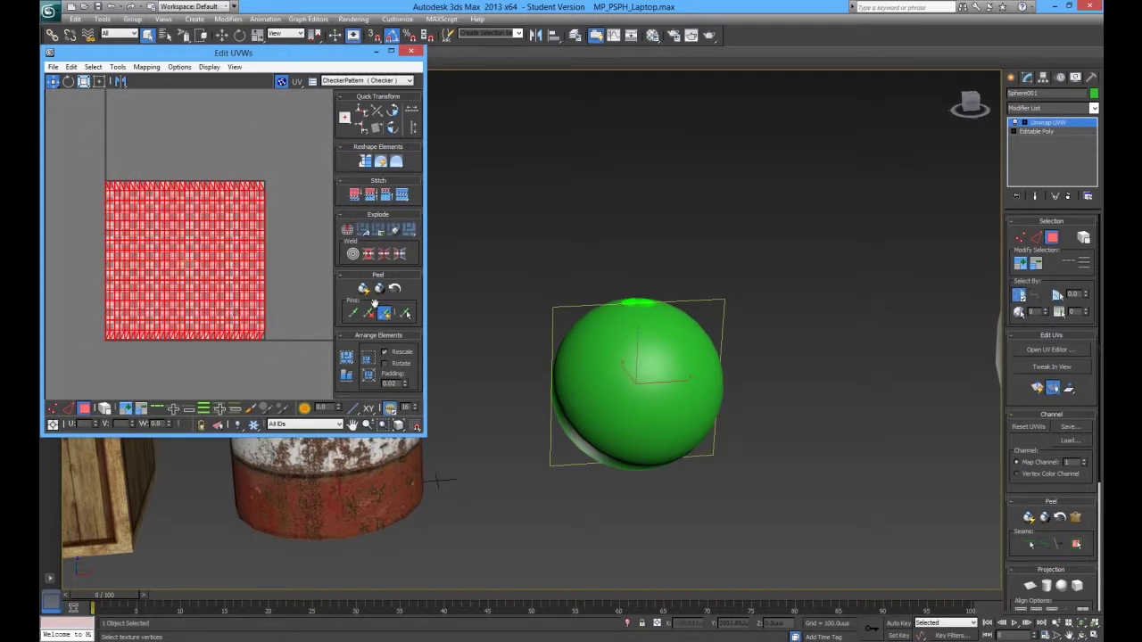
pyautogui.click(291, 323)
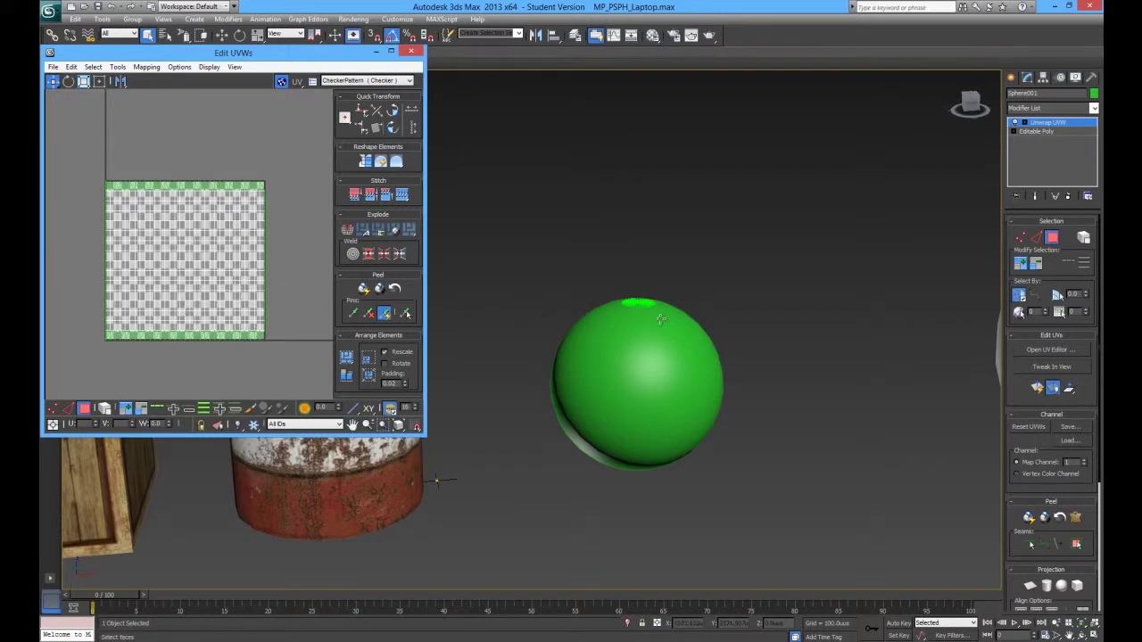
pyautogui.rightClick(210, 229)
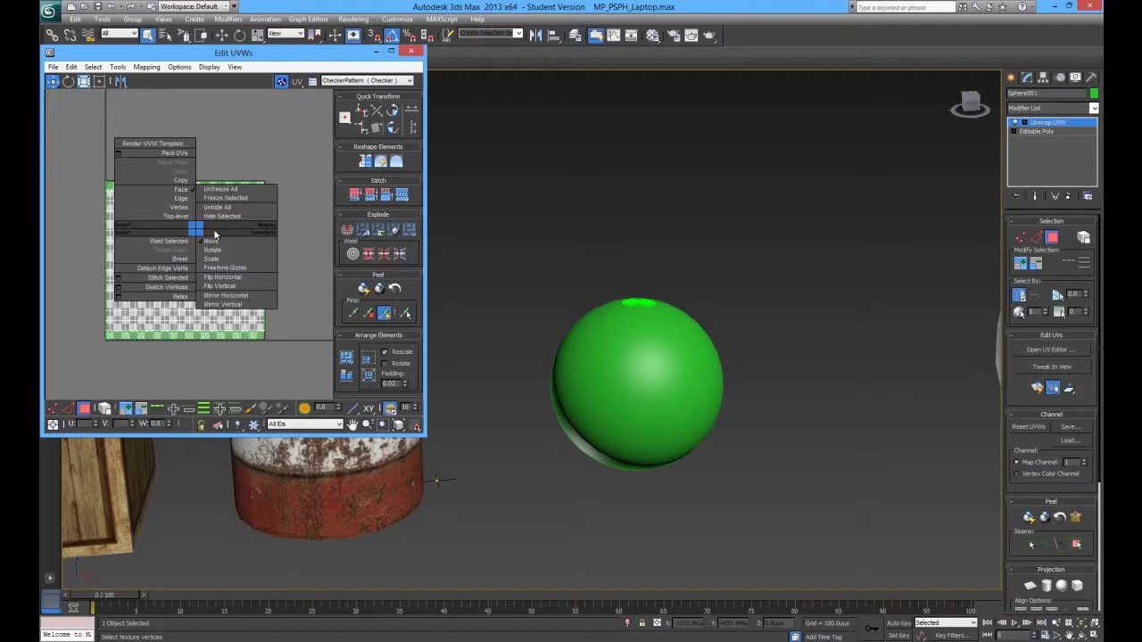
pyautogui.click(99, 194)
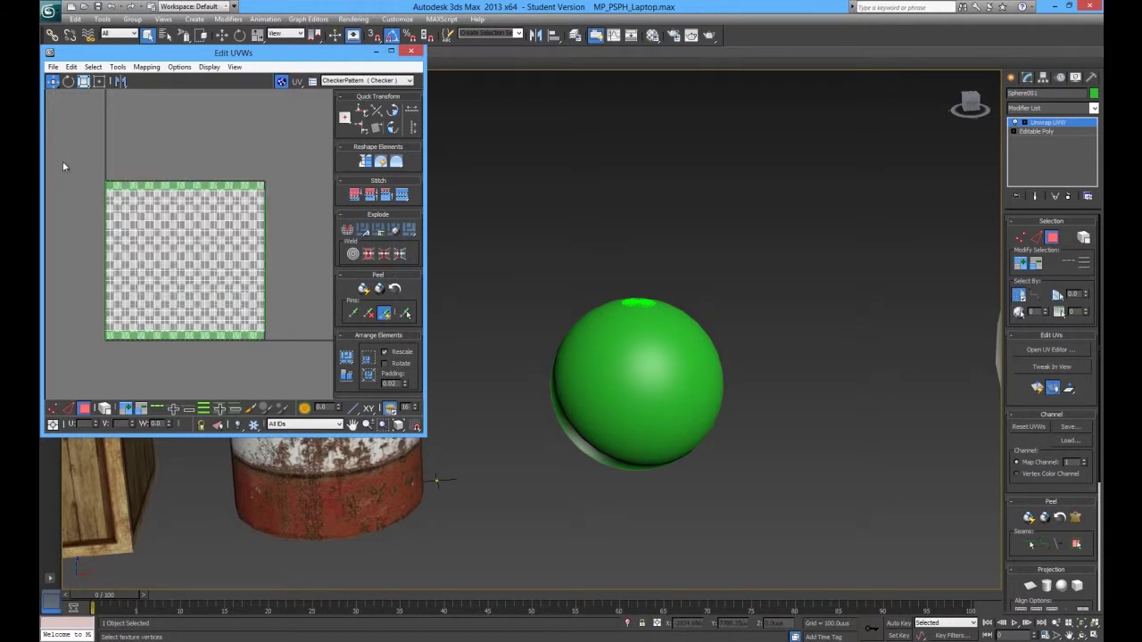
pyautogui.moveTo(302, 370); pyautogui.dragTo(307, 359)
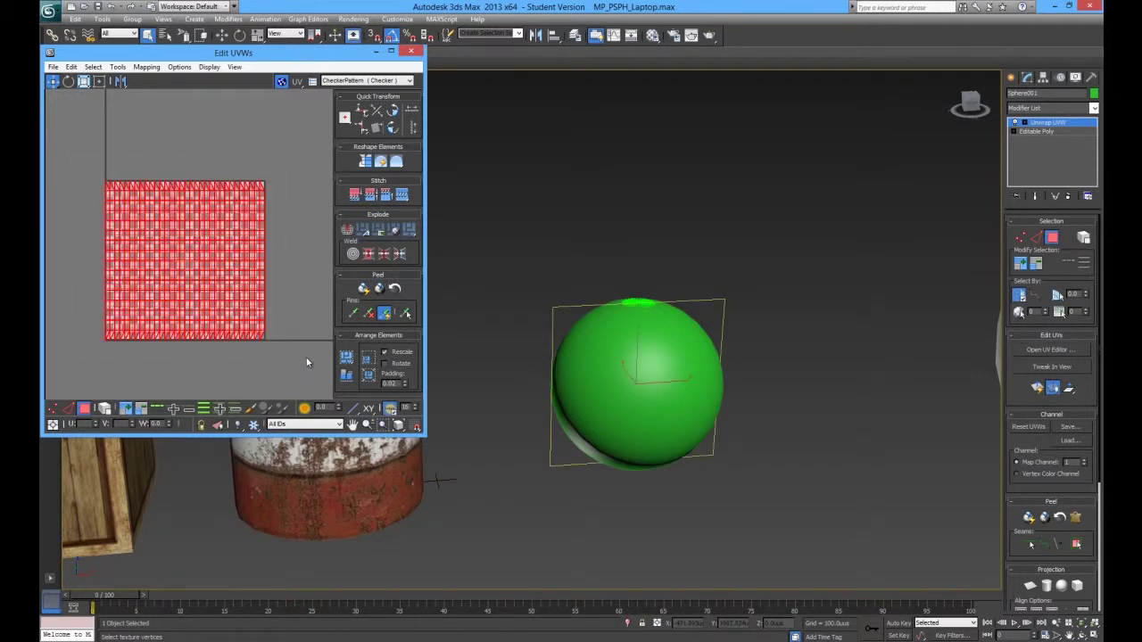
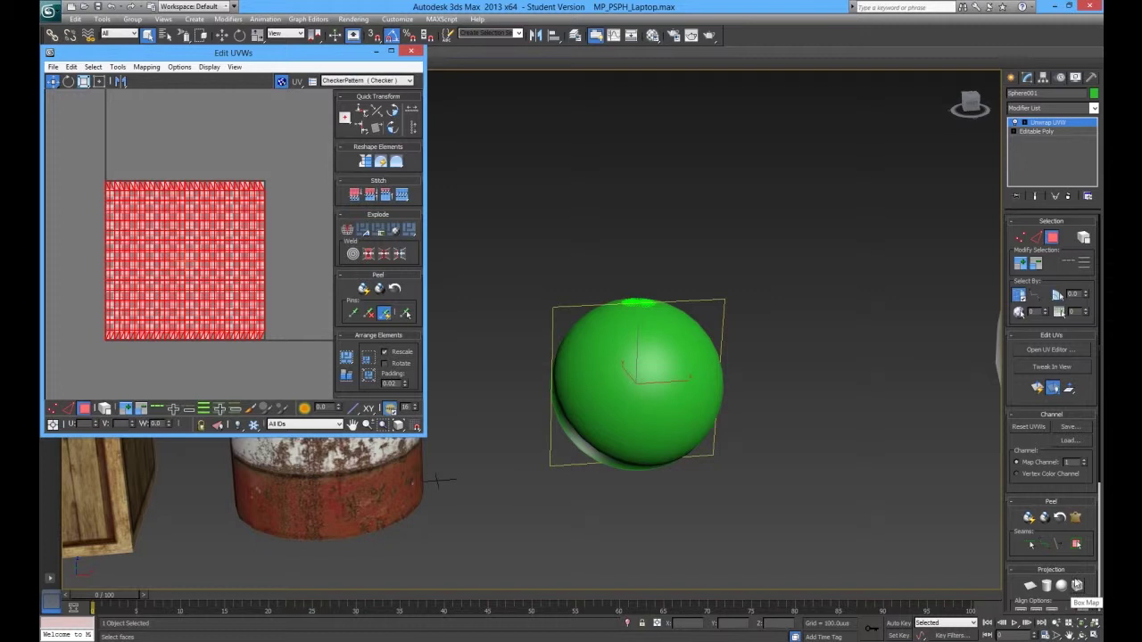
pyautogui.moveTo(81, 486); pyautogui.dragTo(384, 482, button='middle')
pyautogui.moveTo(736, 425); pyautogui.dragTo(714, 425, button='middle')
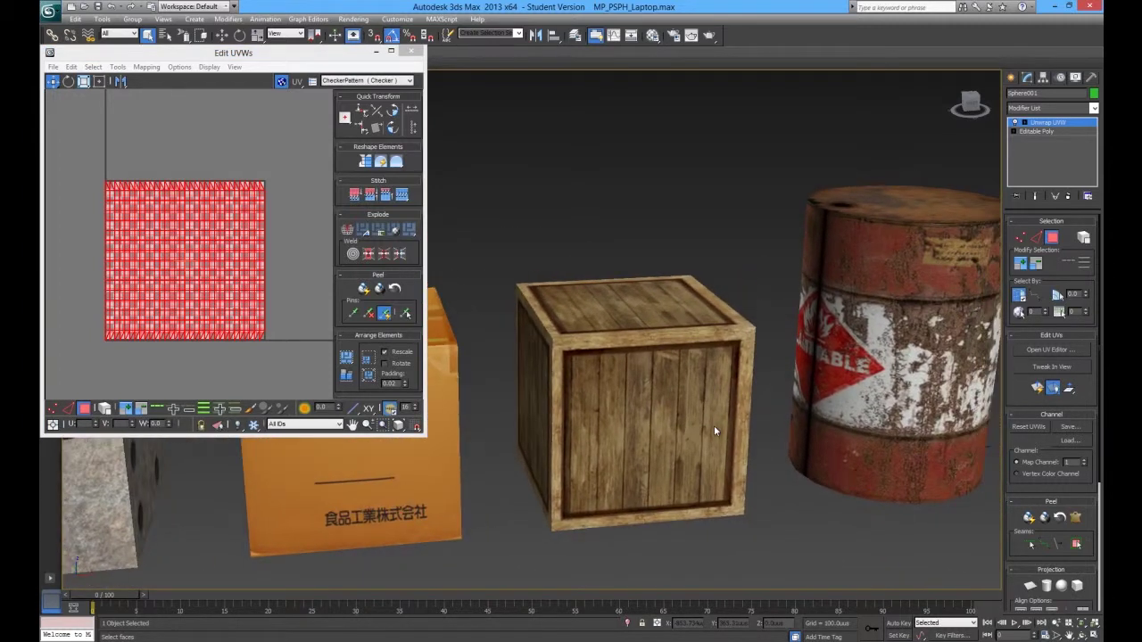
pyautogui.moveTo(722, 468); pyautogui.dragTo(574, 482, button='middle')
pyautogui.click(211, 295)
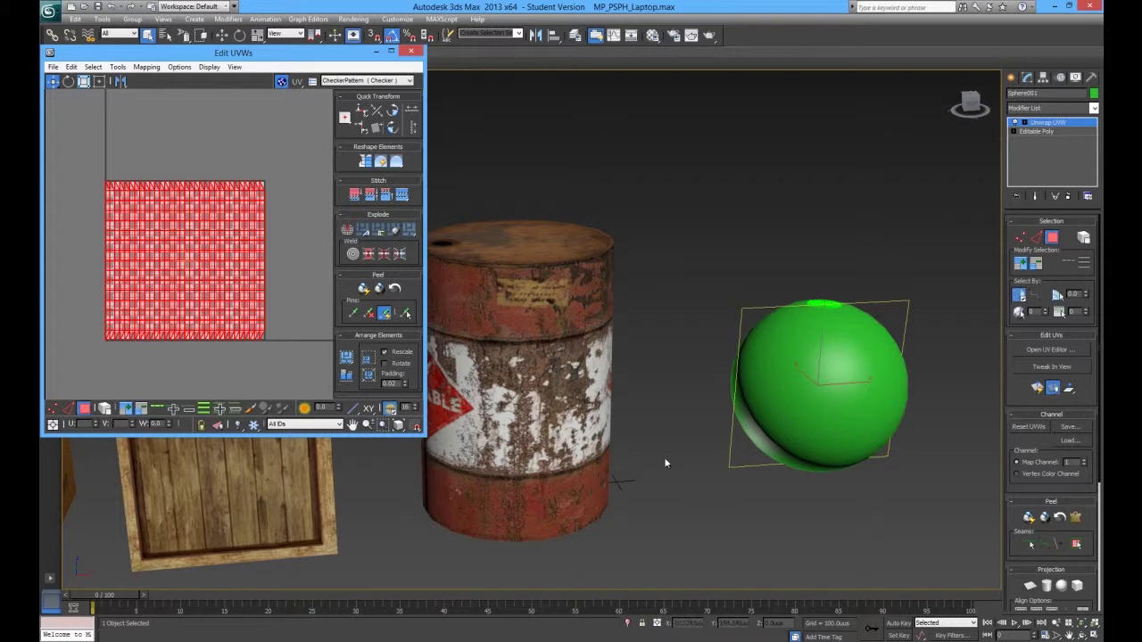
# - Apply a spherical projection to the sphere's faces, rotate its gizmo, inspect the seam around the sphere and exit the projection
pyautogui.click(1063, 587)
pyautogui.moveTo(862, 487); pyautogui.dragTo(755, 473, button='middle')
pyautogui.press('e')
pyautogui.moveTo(774, 386); pyautogui.dragTo(677, 373)
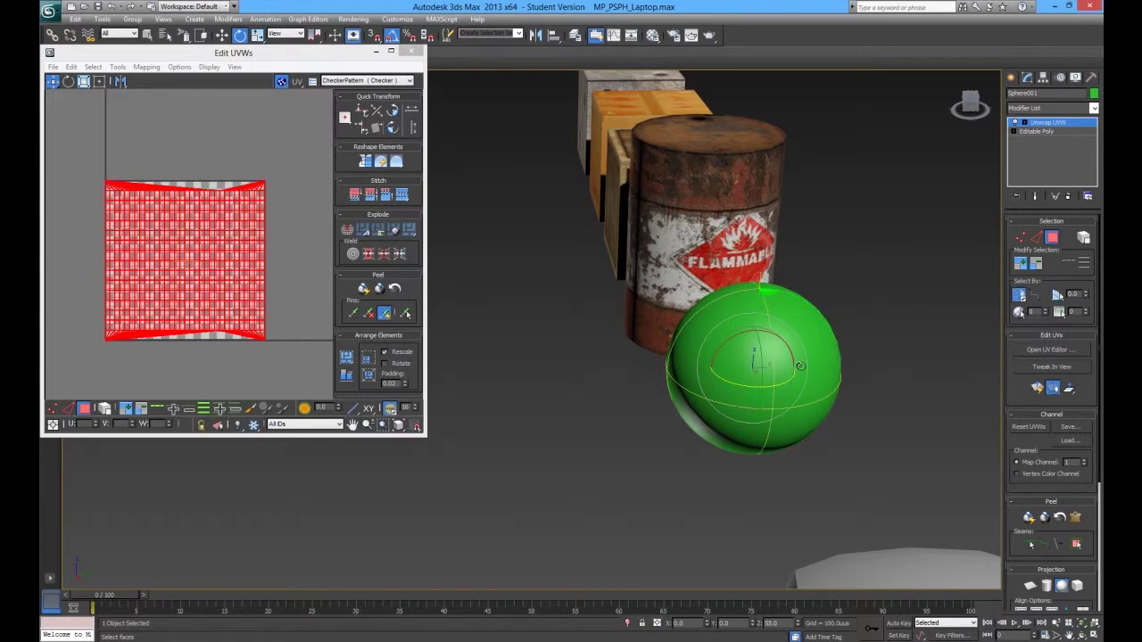
pyautogui.keyDown('alt'); pyautogui.moveTo(841, 433); pyautogui.dragTo(743, 419, button='middle'); pyautogui.keyUp('alt')
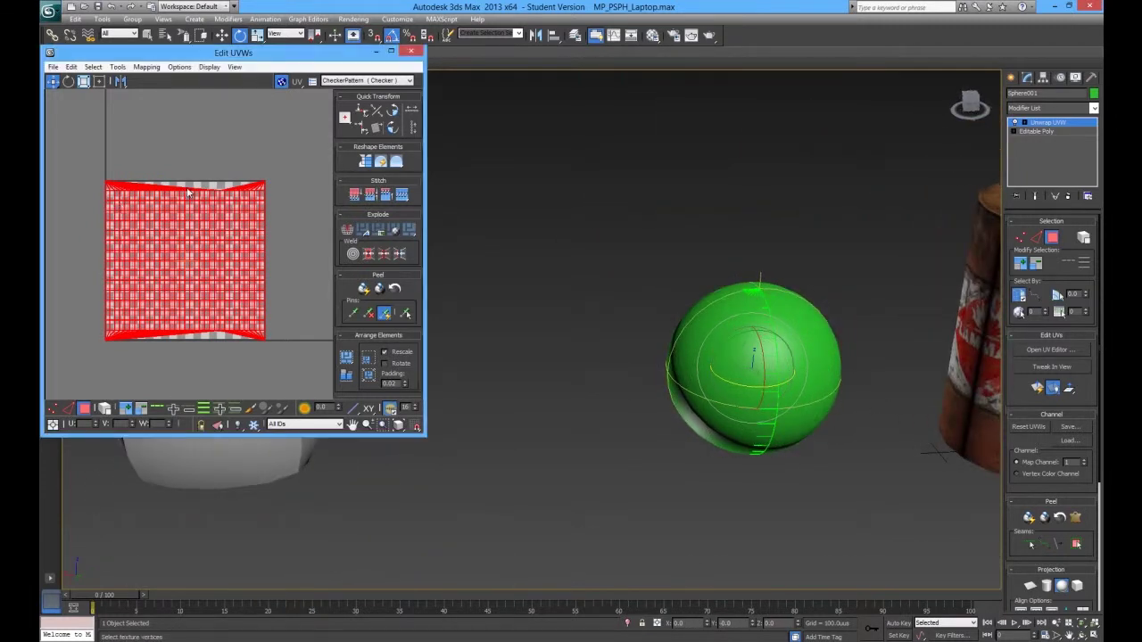
pyautogui.keyDown('alt'); pyautogui.moveTo(762, 347); pyautogui.dragTo(761, 309, button='middle'); pyautogui.keyUp('alt')
pyautogui.scroll(6, 729, 348)
pyautogui.scroll(-8, 714, 357)
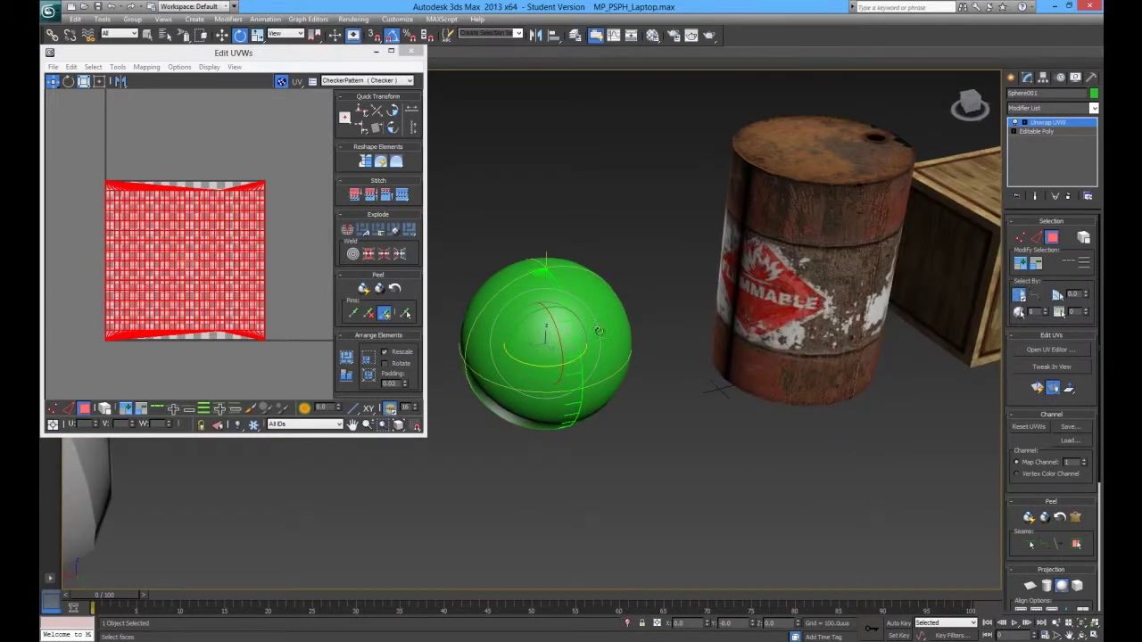
pyautogui.keyDown('alt'); pyautogui.moveTo(569, 351); pyautogui.dragTo(642, 358, button='middle'); pyautogui.keyUp('alt')
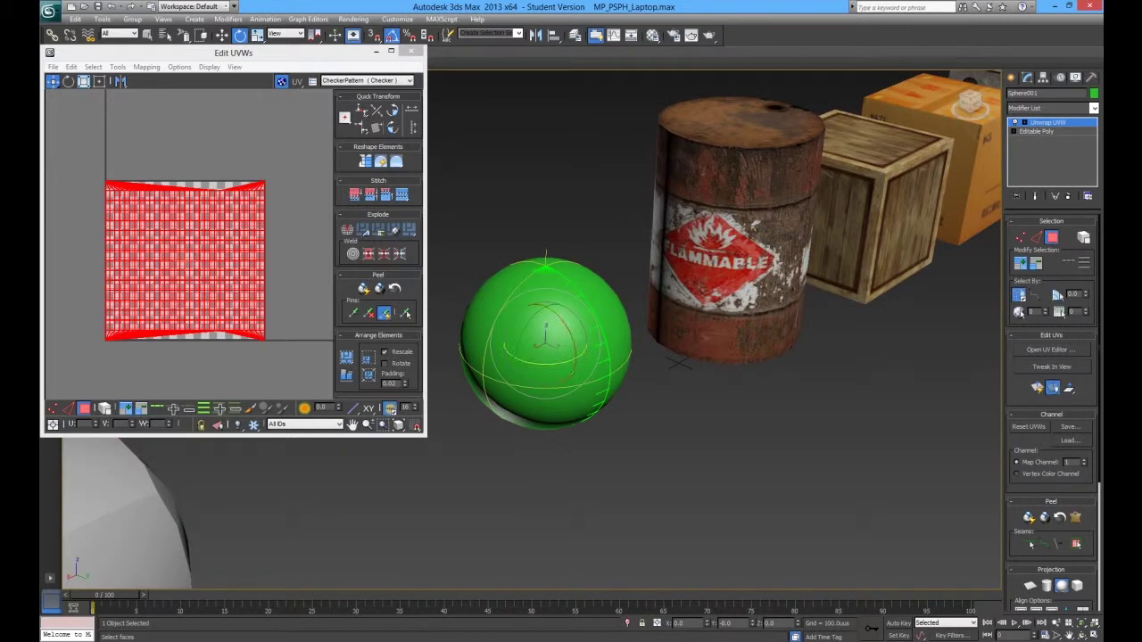
pyautogui.click(1061, 586)
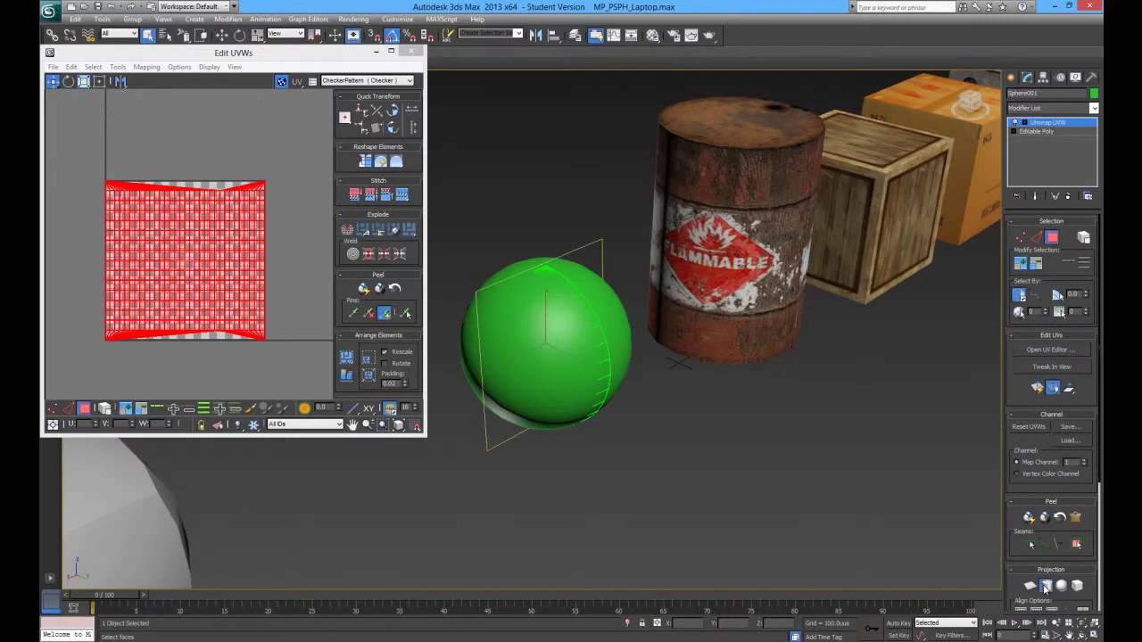
# - Try a cylindrical projection on the sphere's faces, view its seam and exit the projection
pyautogui.click(1046, 586)
pyautogui.keyDown('alt'); pyautogui.moveTo(798, 504); pyautogui.dragTo(688, 426, button='middle'); pyautogui.keyUp('alt')
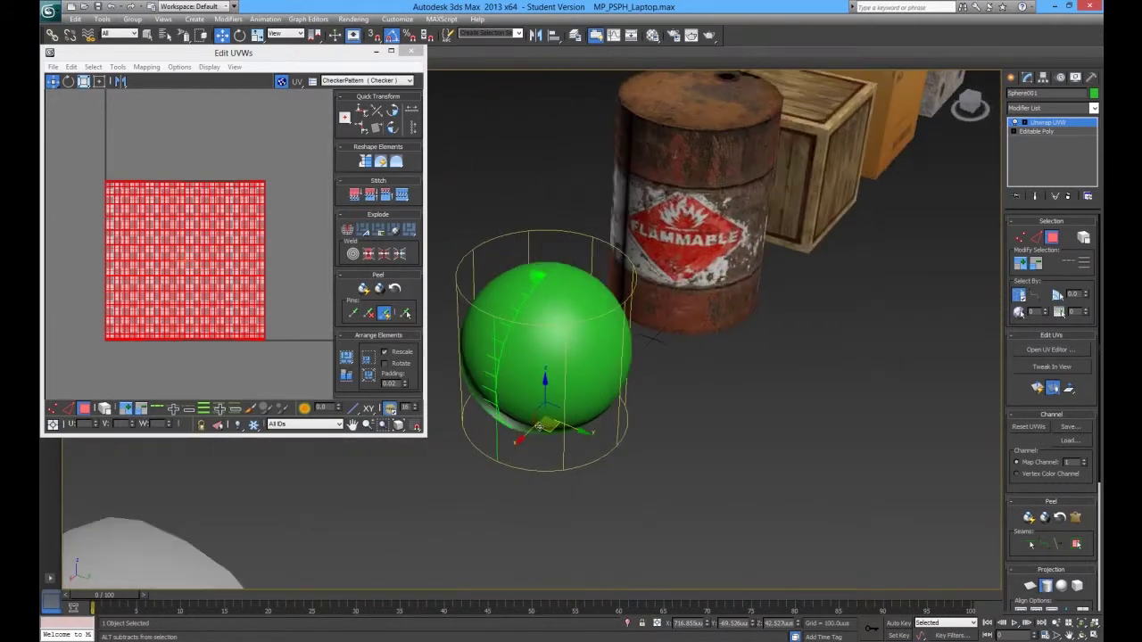
pyautogui.click(1046, 586)
# - Try planar, box and spherical projections in turn on the sphere's faces to compare their UV layouts
pyautogui.click(1031, 586)
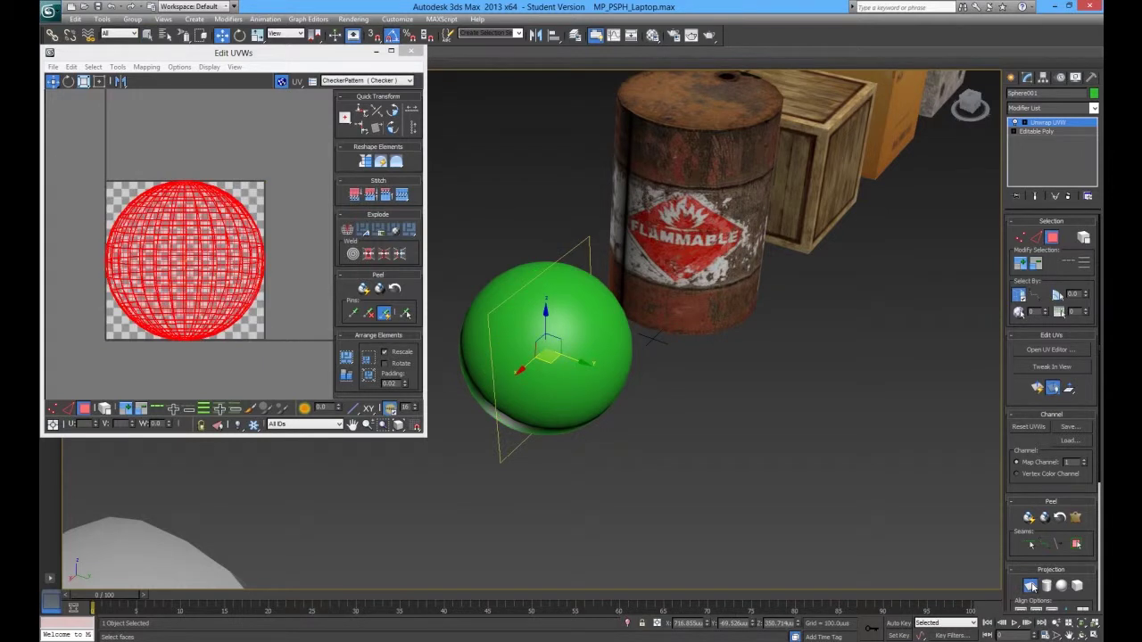
pyautogui.click(1077, 586)
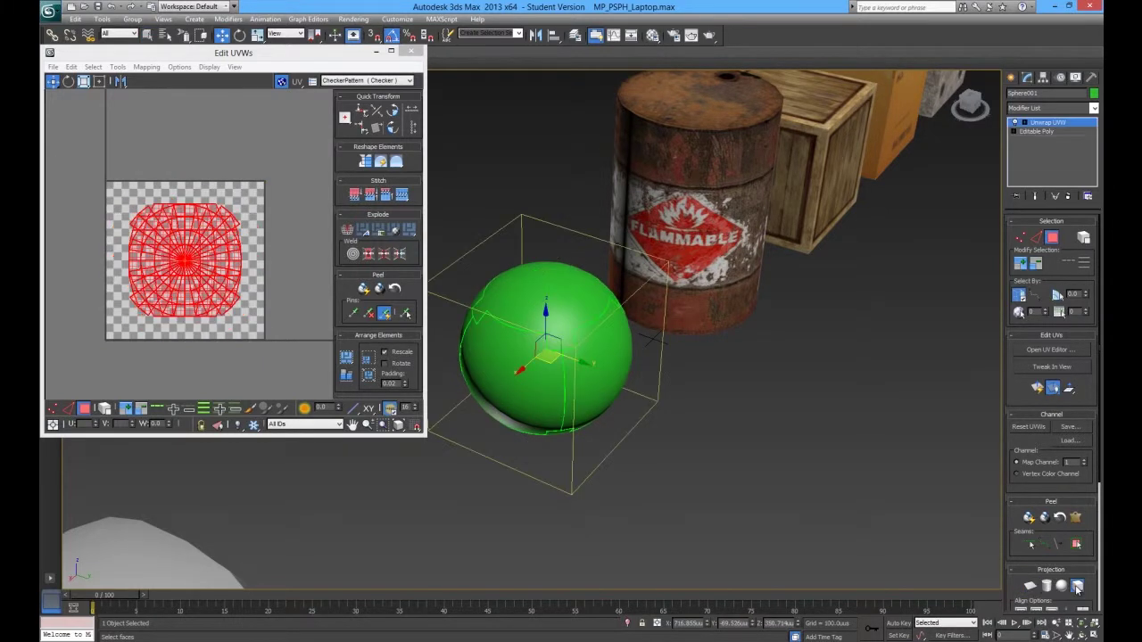
pyautogui.click(1077, 587)
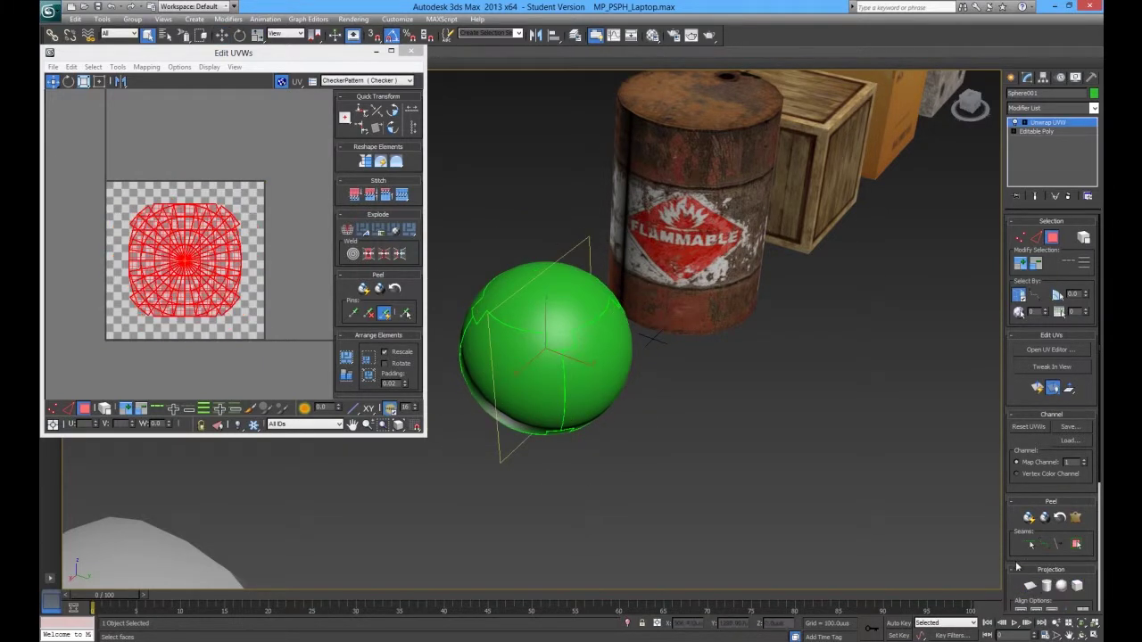
pyautogui.click(1061, 585)
pyautogui.keyDown('alt'); pyautogui.moveTo(758, 447); pyautogui.dragTo(658, 421, button='middle'); pyautogui.keyUp('alt')
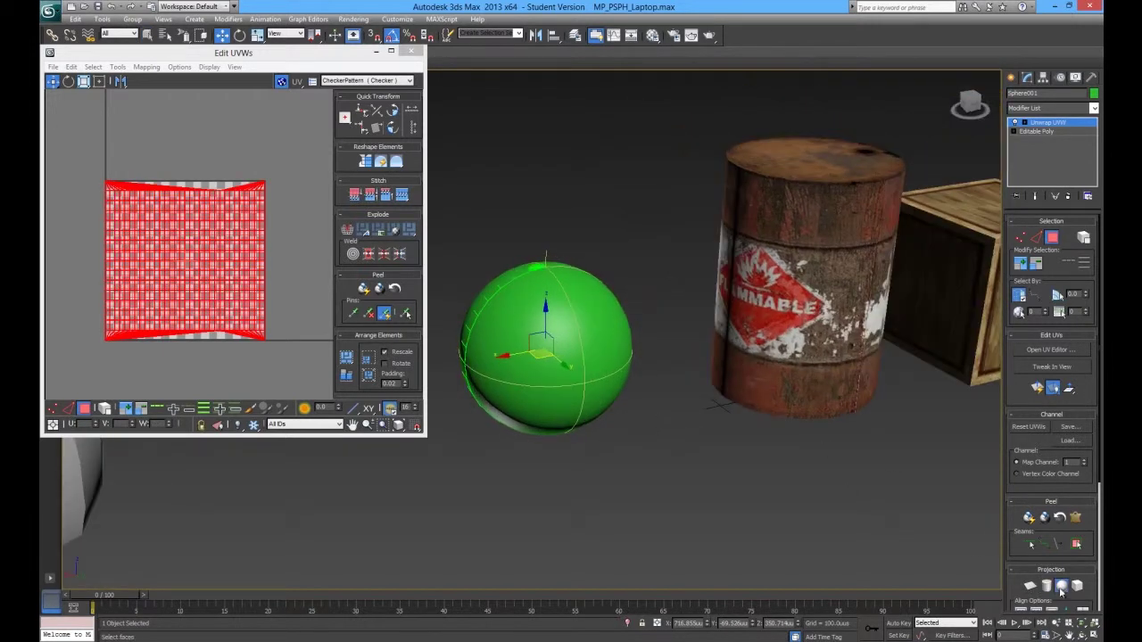
# - Apply a planar projection to the sphere's faces and align it to the X axis and to the Z axis
pyautogui.click(1031, 588)
pyautogui.scroll(-3, 1086, 560)
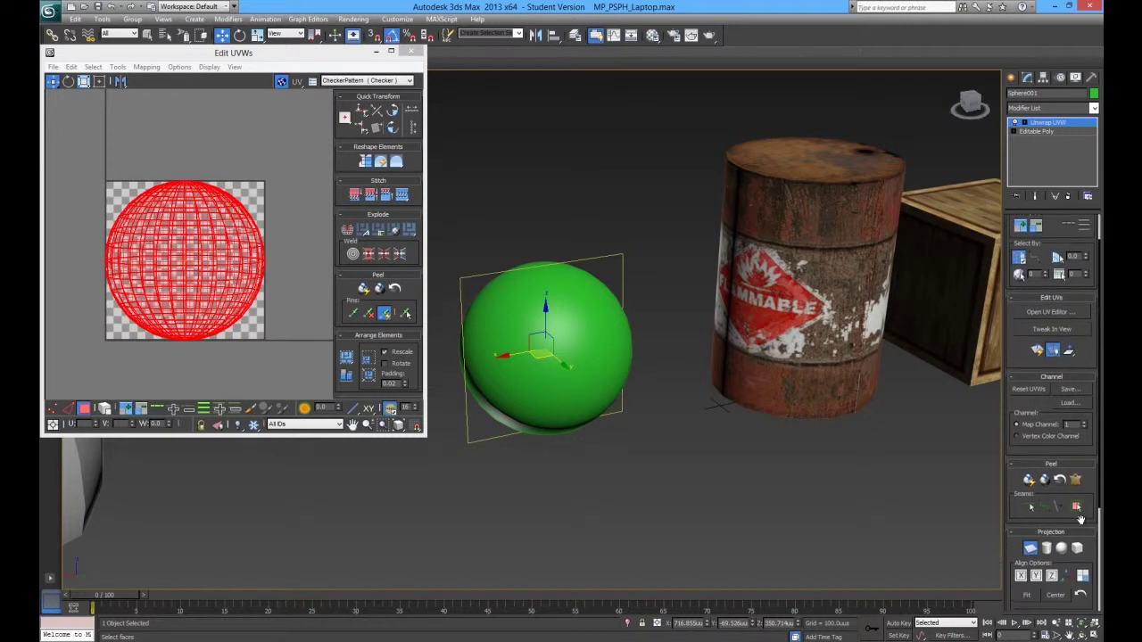
pyautogui.keyDown('alt'); pyautogui.moveTo(548, 412); pyautogui.dragTo(486, 382, button='middle'); pyautogui.keyUp('alt')
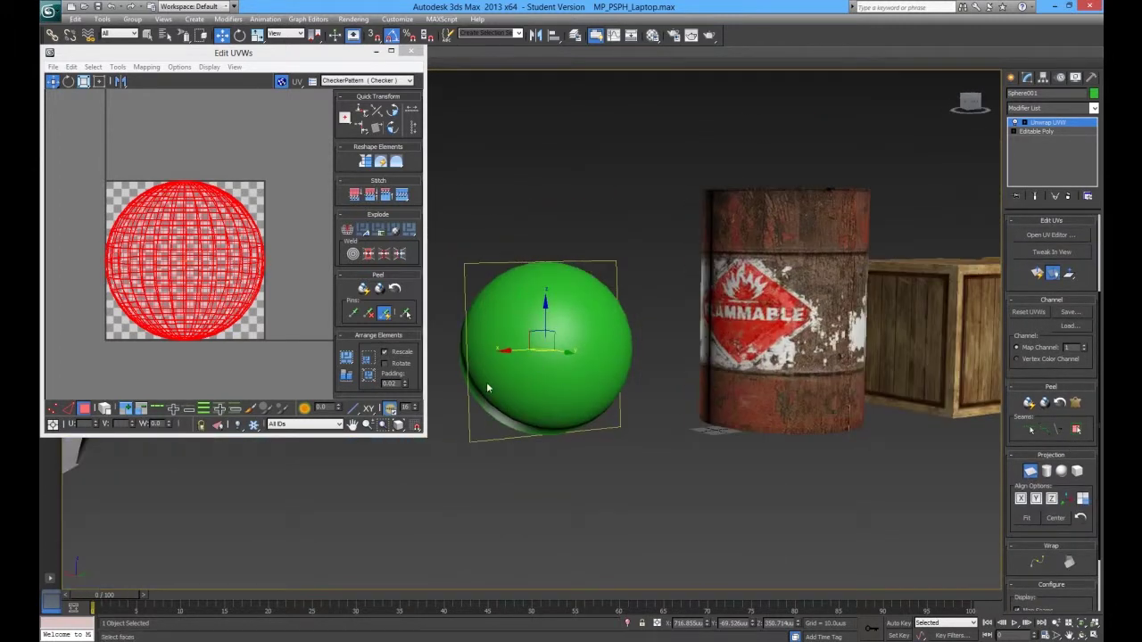
pyautogui.click(1022, 499)
pyautogui.click(1050, 499)
# - Apply a cylindrical projection to the sphere's faces and align it to the X axis and to the Y axis
pyautogui.click(1046, 470)
pyautogui.click(1022, 499)
pyautogui.click(1035, 501)
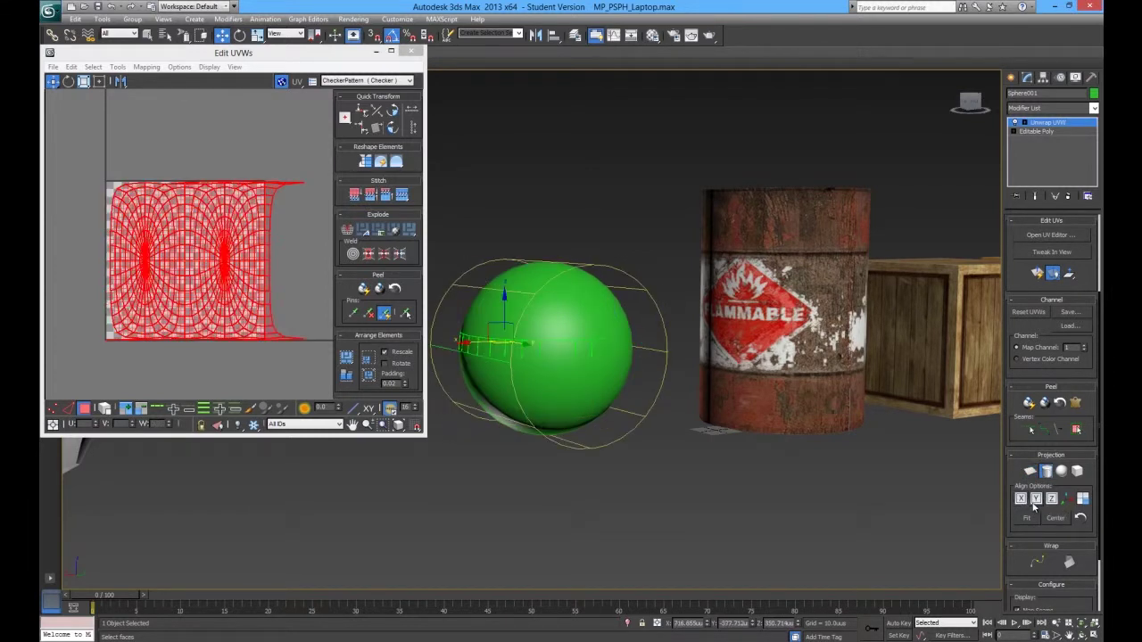
# - Align the sphere's cylindrical projection to the Z and X axes, and compare a spherical projection aligned to Y and Z
pyautogui.click(1050, 500)
pyautogui.click(1022, 499)
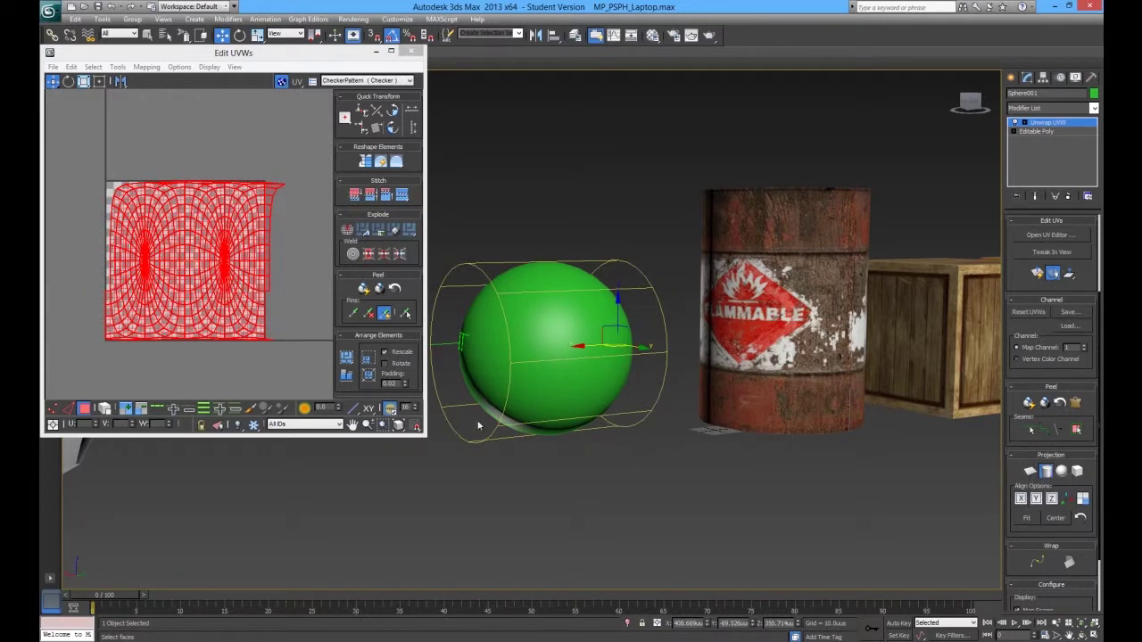
pyautogui.click(1061, 471)
pyautogui.click(1044, 500)
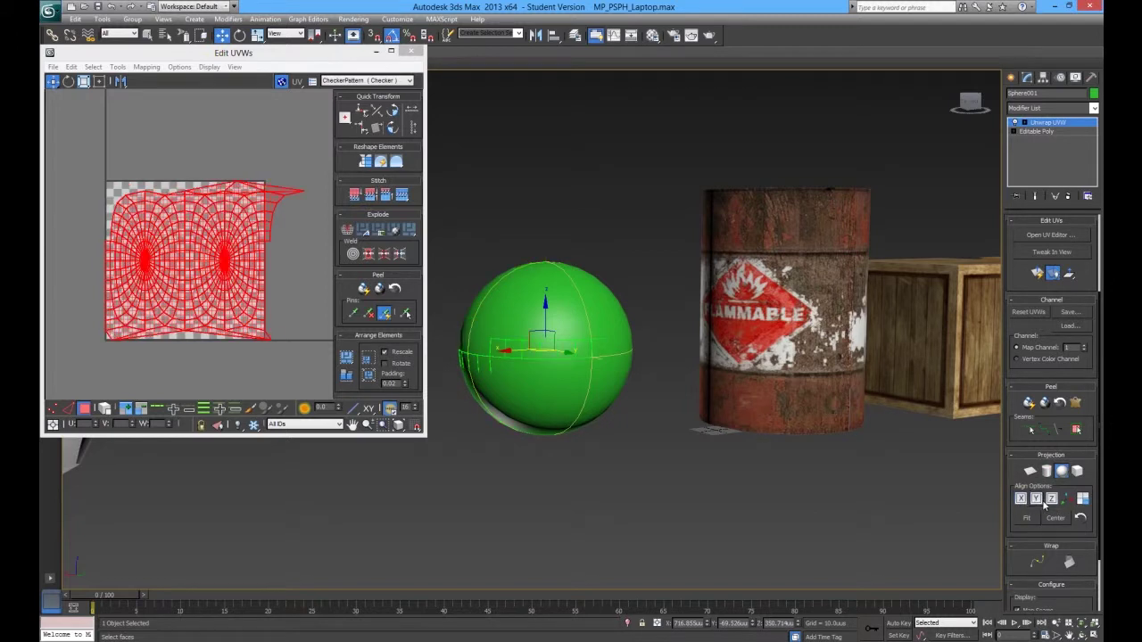
pyautogui.click(1052, 499)
pyautogui.click(1061, 472)
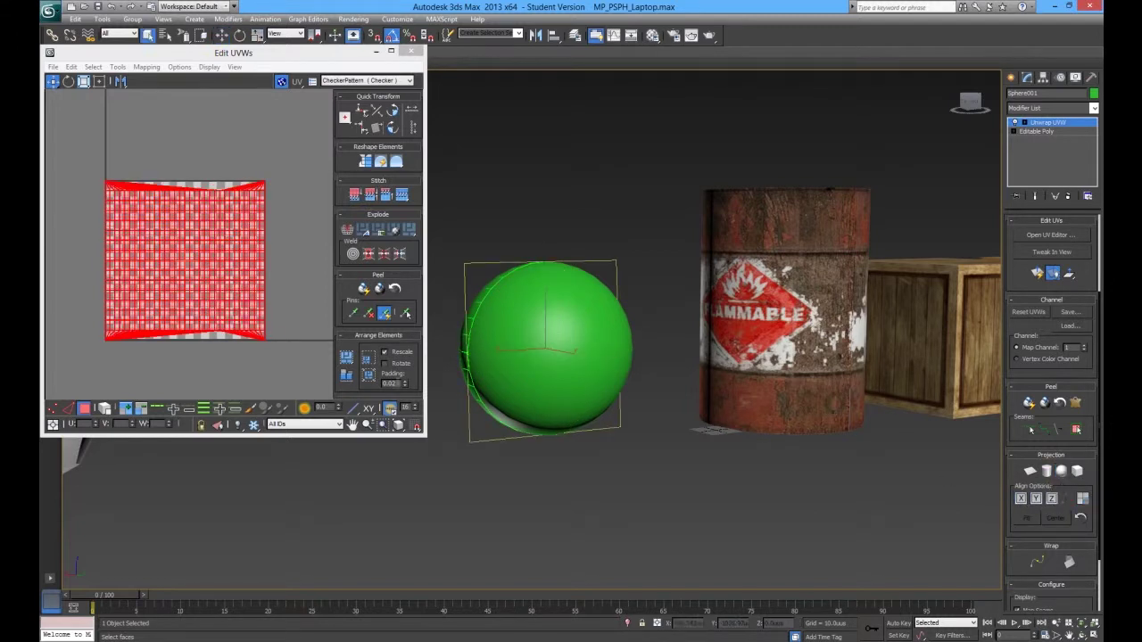
# - Delete the Unwrap UVW modifier from the sphere
pyautogui.moveTo(688, 435); pyautogui.dragTo(674, 491, button='middle')
pyautogui.rightClick(1051, 123)
pyautogui.click(1028, 140)
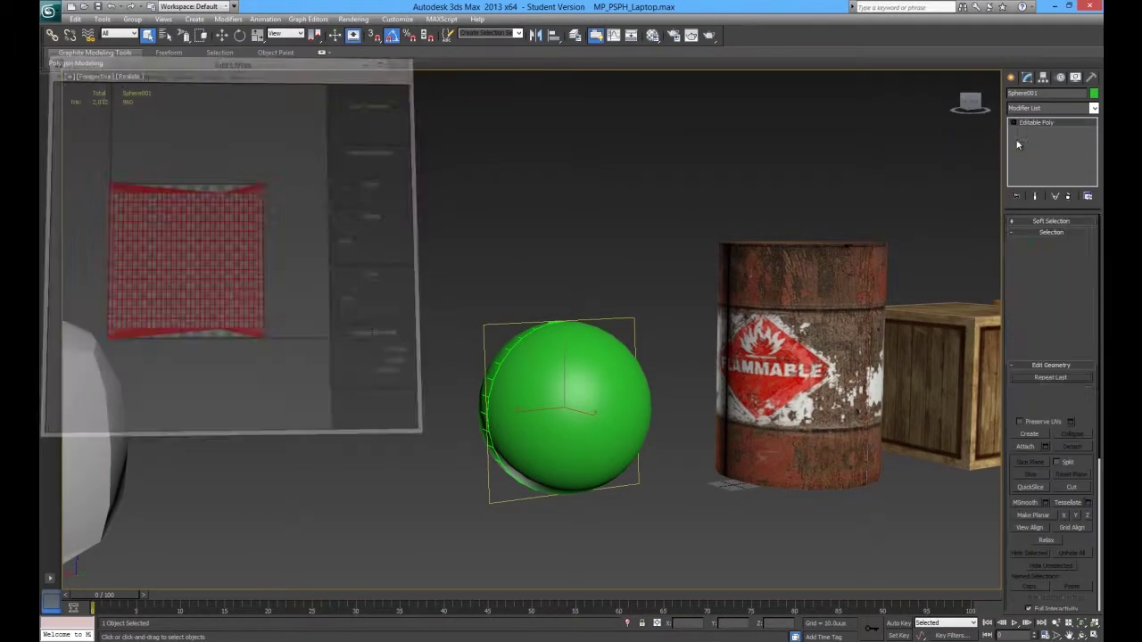
# - Show edged faces and assign the MP_Demo_Peel texture material to the sphere
pyautogui.moveTo(625, 332); pyautogui.dragTo(709, 366, button='middle')
pyautogui.press('F4')
pyautogui.press('m')
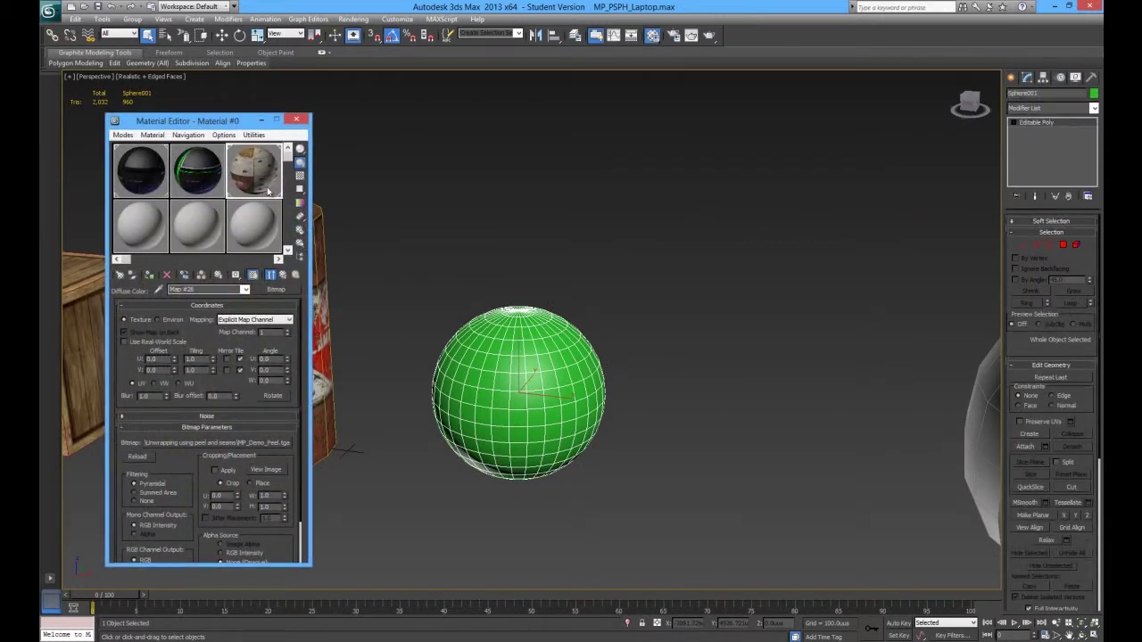
pyautogui.click(149, 274)
pyautogui.click(306, 119)
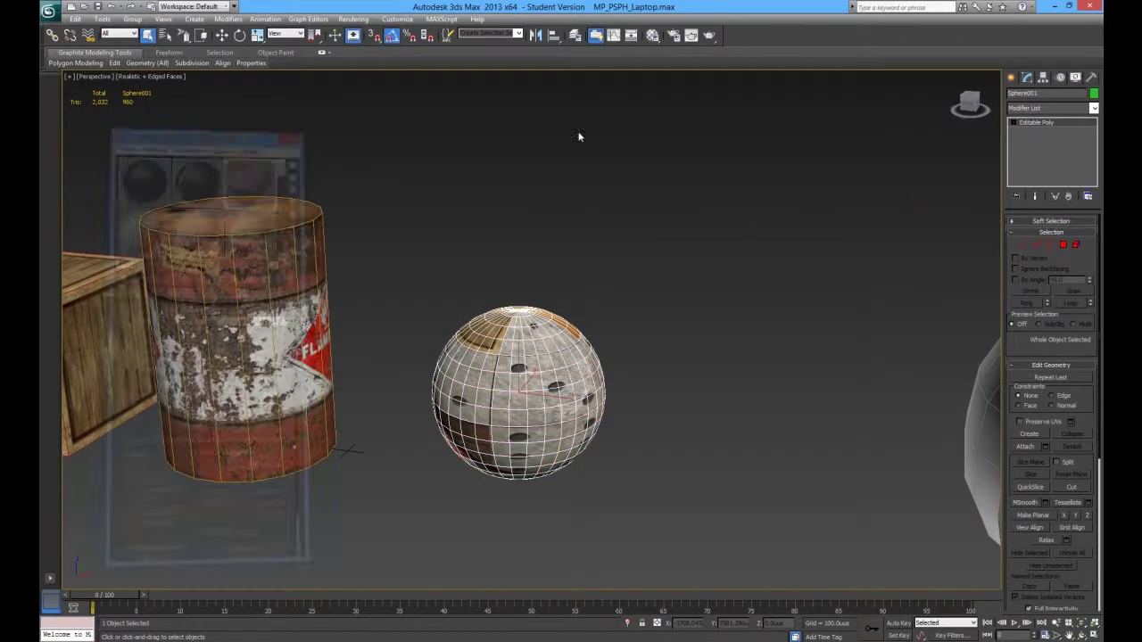
# - Add a new Unwrap UVW modifier to the sphere and show the MP_Demo_Peel.tga map behind its UVs in the UV editor
pyautogui.click(1036, 108)
pyautogui.scroll(-10, 1044, 264)
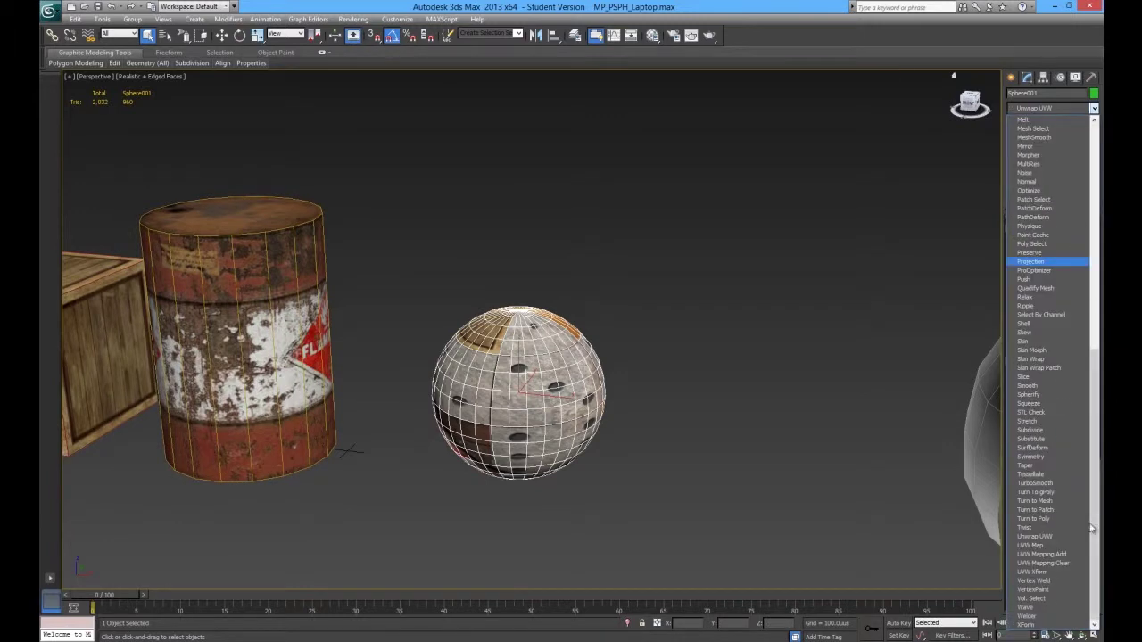
pyautogui.click(1042, 533)
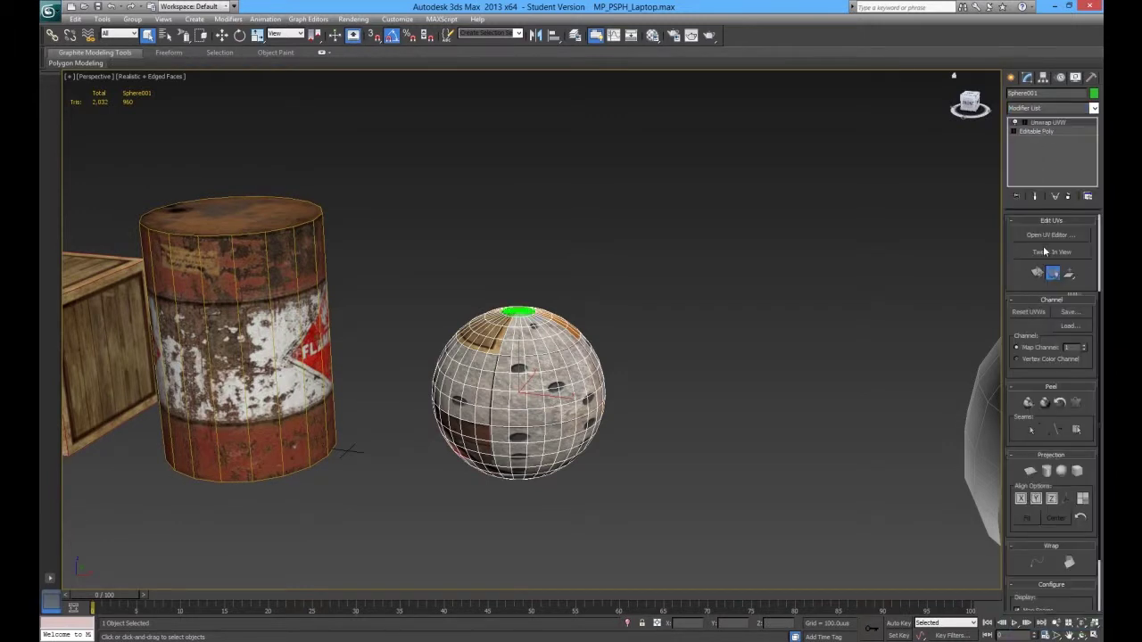
pyautogui.click(1048, 234)
pyautogui.click(348, 80)
pyautogui.click(356, 103)
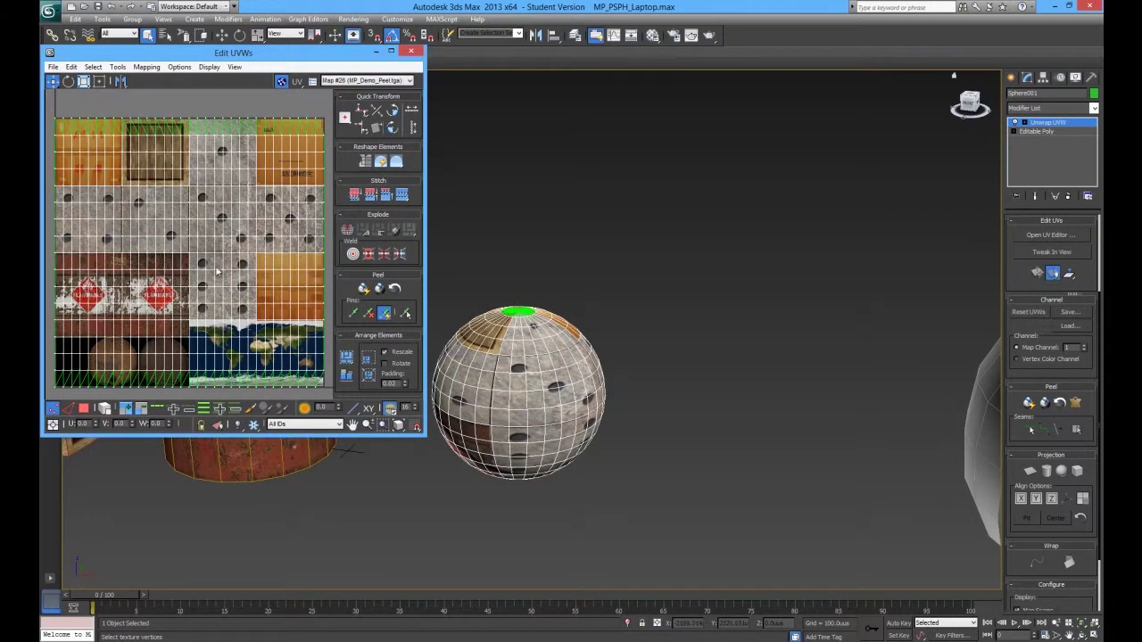
# - Select all of the sphere's UV vertices and scale the shell down to a small square
pyautogui.scroll(-3, 216, 272)
pyautogui.moveTo(110, 156); pyautogui.dragTo(304, 382)
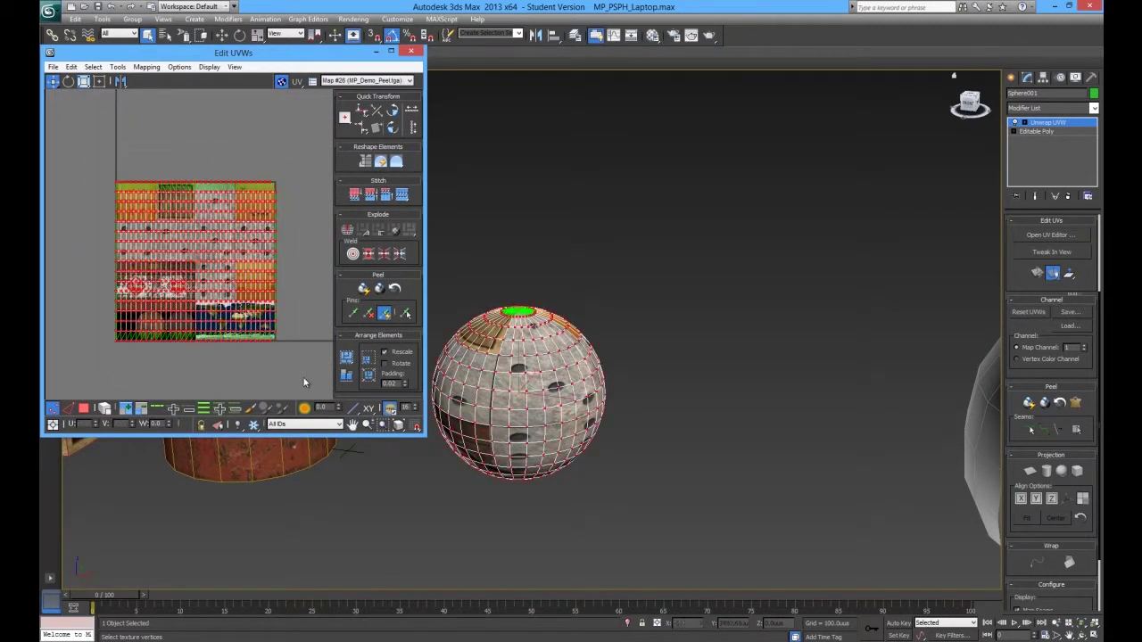
pyautogui.press('r')
pyautogui.moveTo(223, 243); pyautogui.dragTo(178, 335)
pyautogui.press('w')
# - Move the sphere's UV shell onto the world map area of the texture
pyautogui.scroll(3, 160, 275)
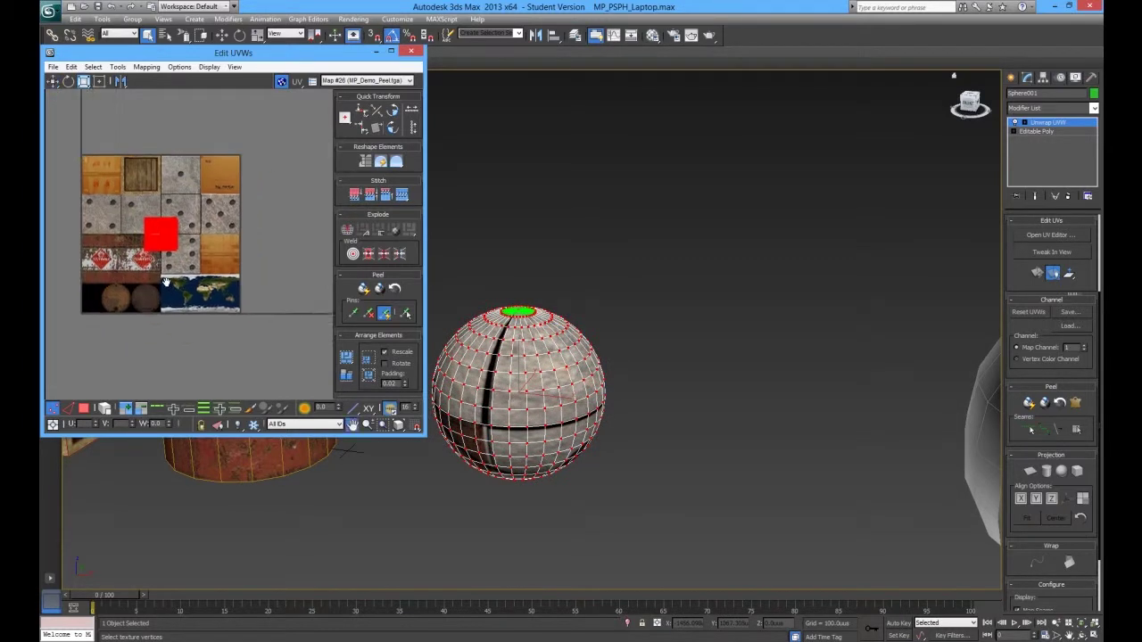
pyautogui.moveTo(221, 257); pyautogui.dragTo(298, 358)
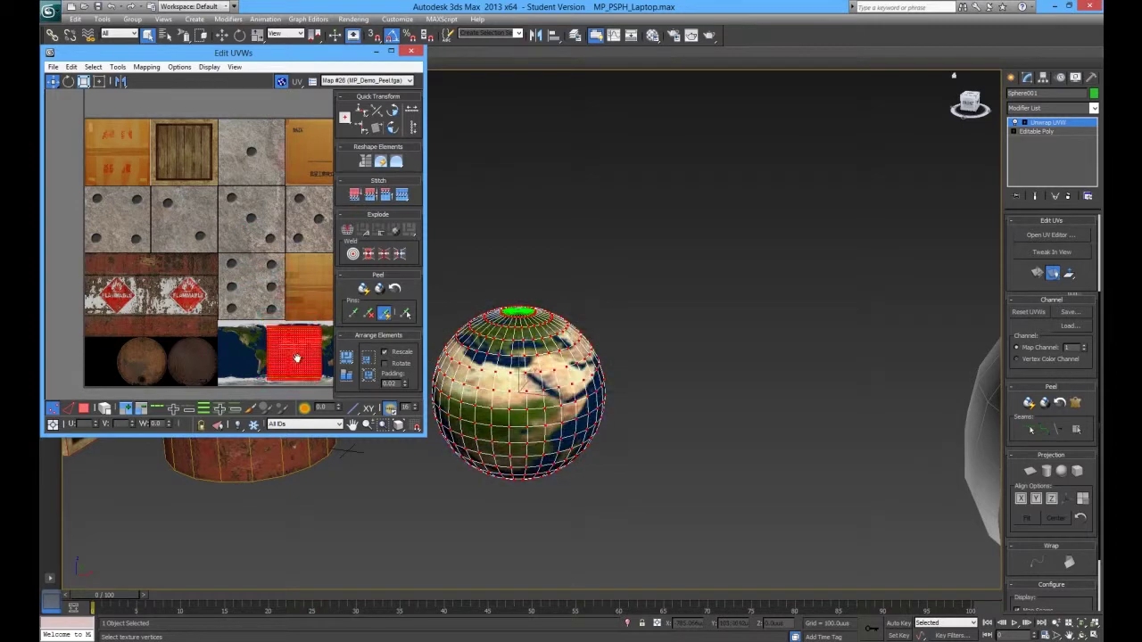
pyautogui.moveTo(298, 357); pyautogui.dragTo(223, 298, button='middle')
pyautogui.scroll(2, 227, 301)
pyautogui.moveTo(228, 302); pyautogui.dragTo(217, 287)
# - Stretch the sphere's UV shell horizontally and nudge it so that it covers the whole world map
pyautogui.press('r')
pyautogui.scroll(2, 216, 287)
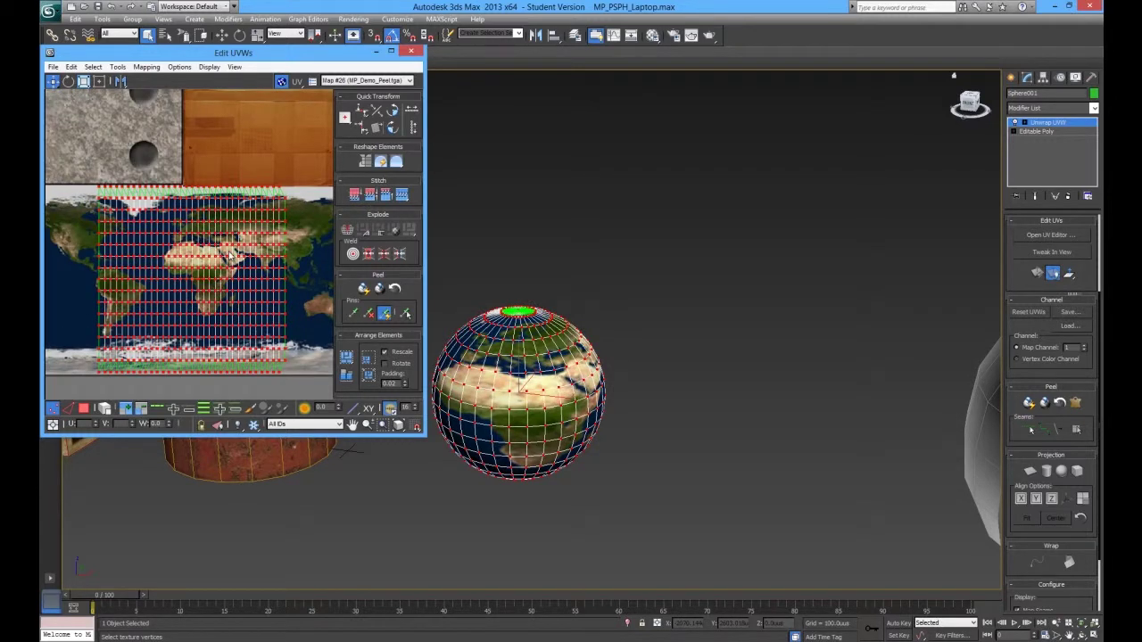
pyautogui.moveTo(231, 245); pyautogui.dragTo(234, 250)
pyautogui.scroll(-3, 233, 248)
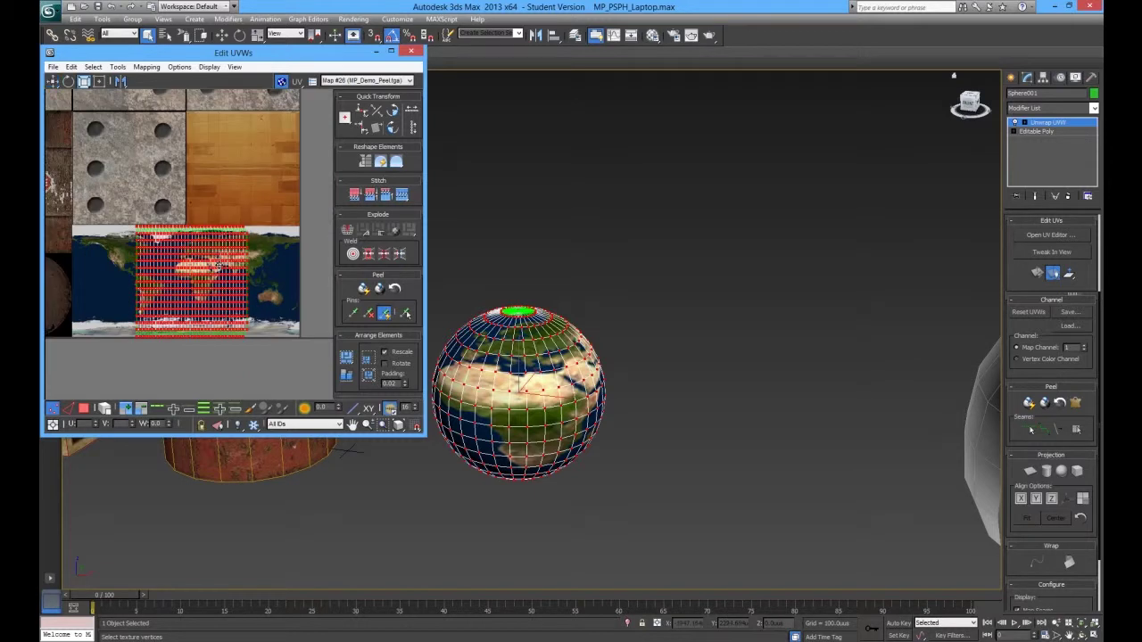
pyautogui.moveTo(231, 268); pyautogui.dragTo(379, 264)
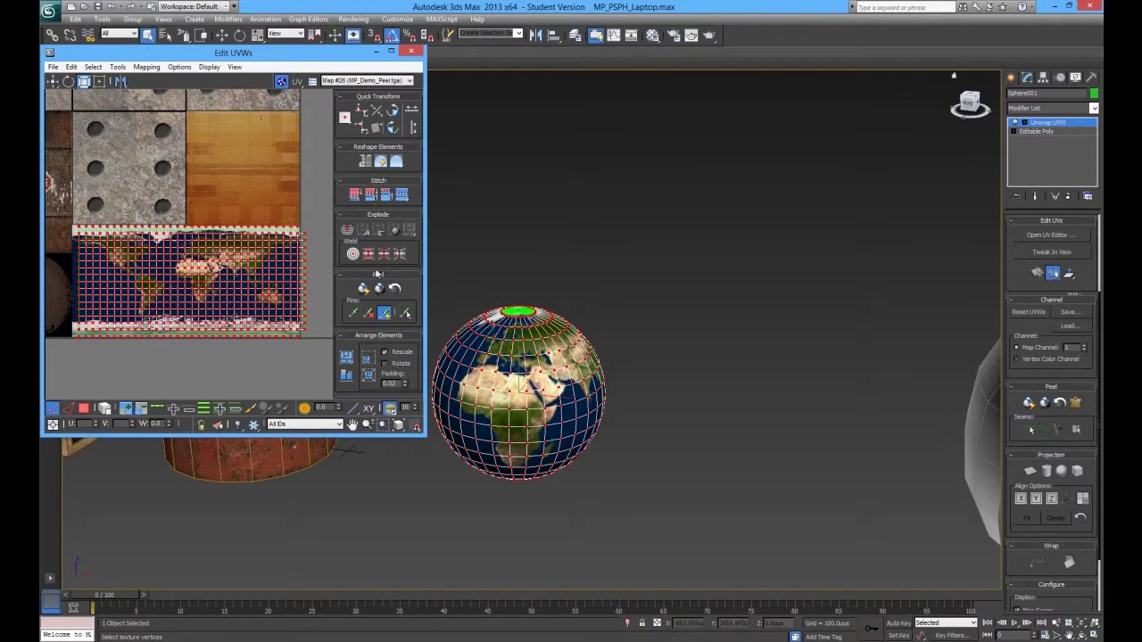
pyautogui.moveTo(295, 284); pyautogui.dragTo(288, 283)
# - Close the UV editor and collapse the sphere's Unwrap UVW modifier into the Editable Poly
pyautogui.click(703, 361)
pyautogui.moveTo(601, 368); pyautogui.dragTo(674, 362, button='middle')
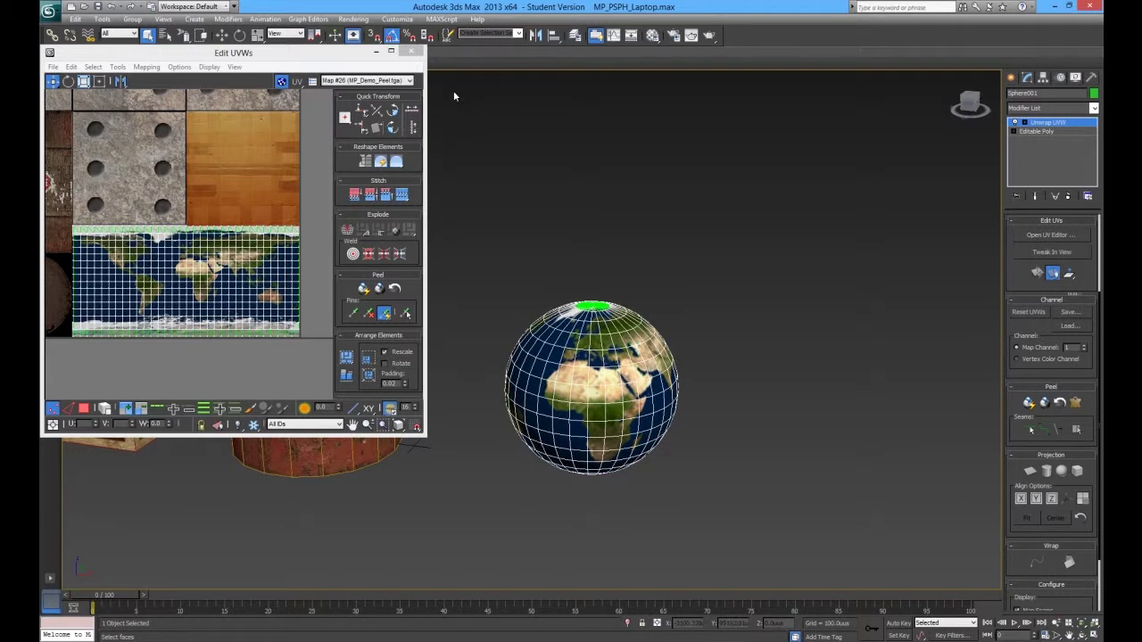
pyautogui.click(411, 52)
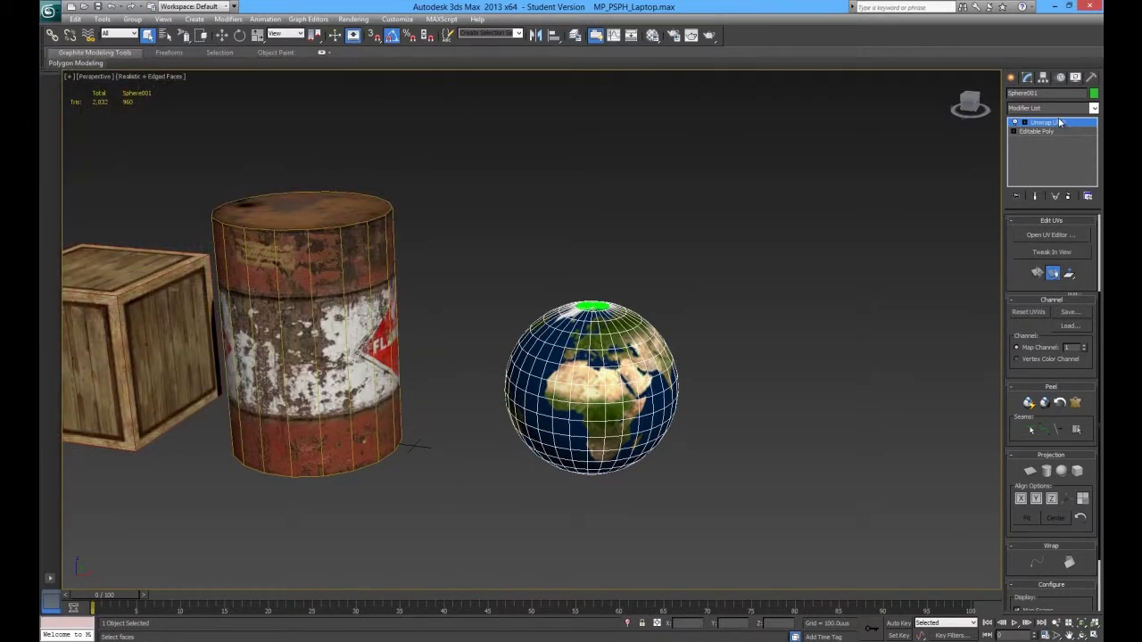
pyautogui.rightClick(1058, 126)
pyautogui.click(979, 227)
pyautogui.click(622, 361)
# - Examine the world map texture around the sphere and at its pole with the edges hidden
pyautogui.keyDown('alt'); pyautogui.moveTo(660, 361); pyautogui.dragTo(627, 371, button='middle'); pyautogui.keyUp('alt')
pyautogui.press('F4')
pyautogui.scroll(6, 627, 371)
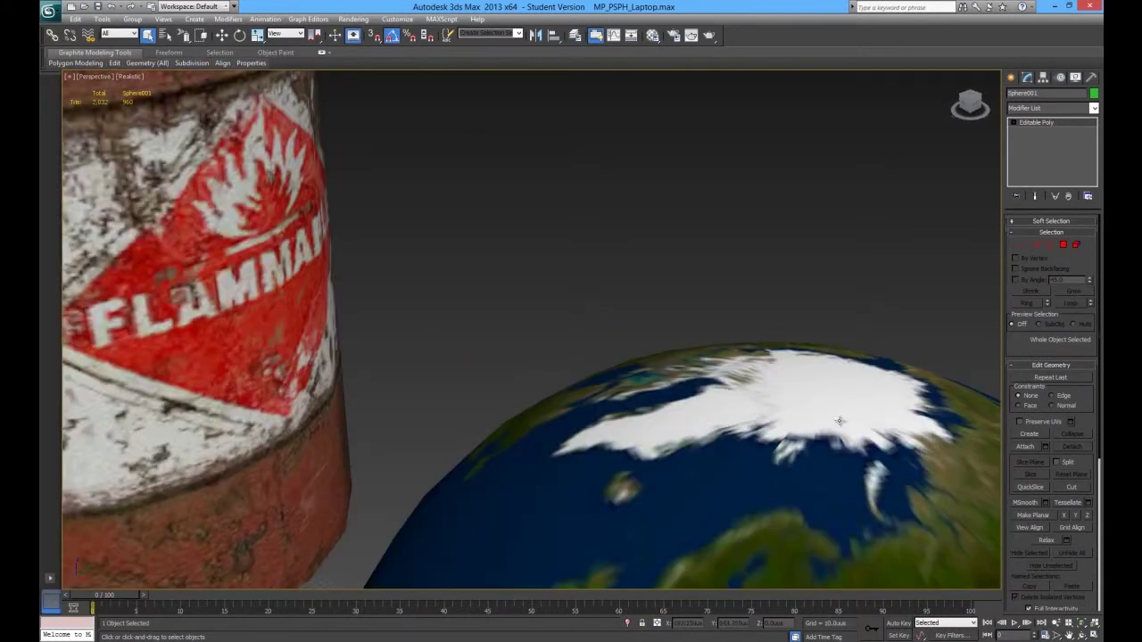
pyautogui.scroll(-6, 784, 444)
pyautogui.keyDown('alt'); pyautogui.moveTo(742, 458); pyautogui.dragTo(378, 396, button='middle'); pyautogui.keyUp('alt')
pyautogui.scroll(-6, 441, 380)
pyautogui.scroll(6, 683, 374)
pyautogui.moveTo(752, 368); pyautogui.dragTo(657, 404, button='middle')
pyautogui.scroll(-4, 656, 405)
pyautogui.keyDown('alt'); pyautogui.moveTo(539, 417); pyautogui.dragTo(504, 390, button='middle'); pyautogui.keyUp('alt')
# - Turn edged faces back on and select the rounded grey box between the sphere and the torus
pyautogui.click(547, 348)
pyautogui.press('F4')
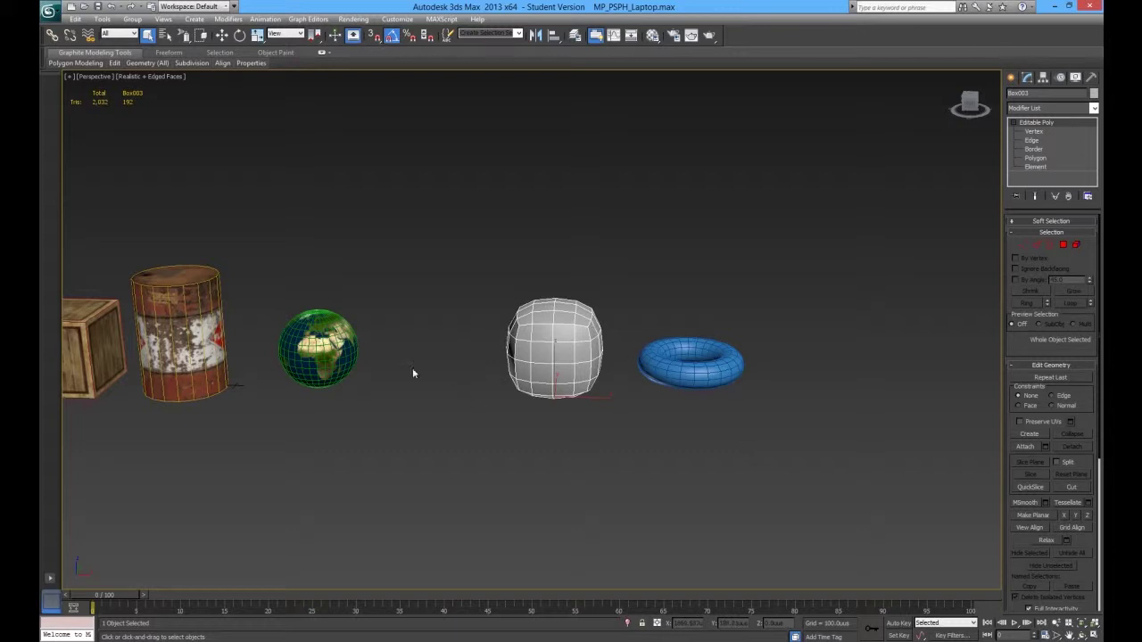
pyautogui.click(359, 340)
pyautogui.click(302, 364)
pyautogui.click(525, 365)
pyautogui.scroll(3, 605, 375)
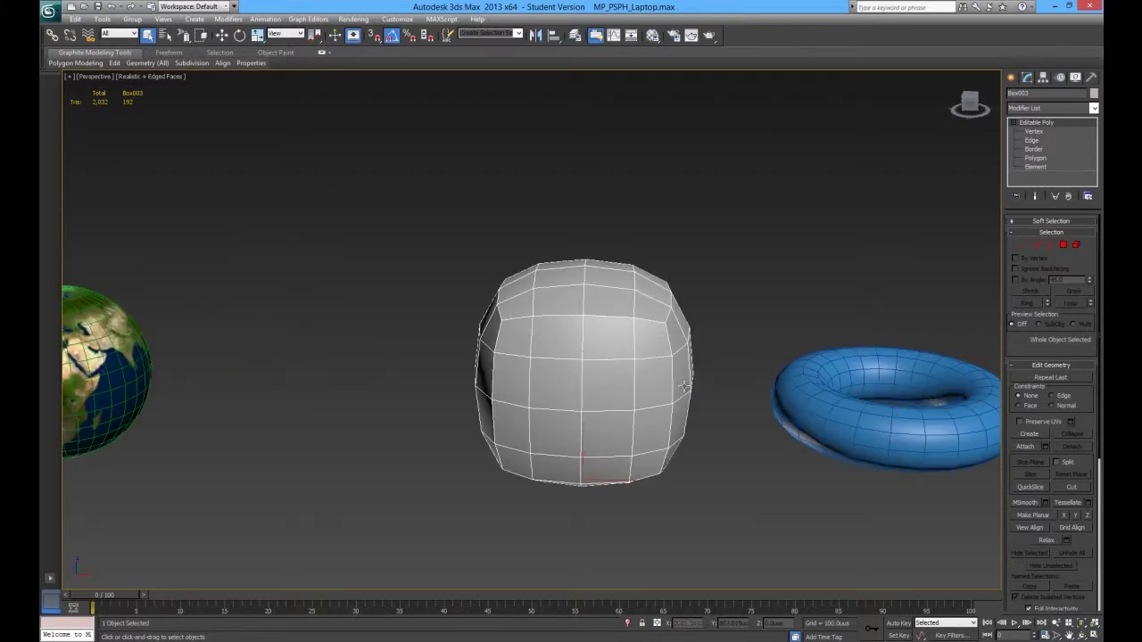
# - Add an Unwrap UVW modifier to the rounded box and reset its peel in the UV editor
pyautogui.click(1053, 108)
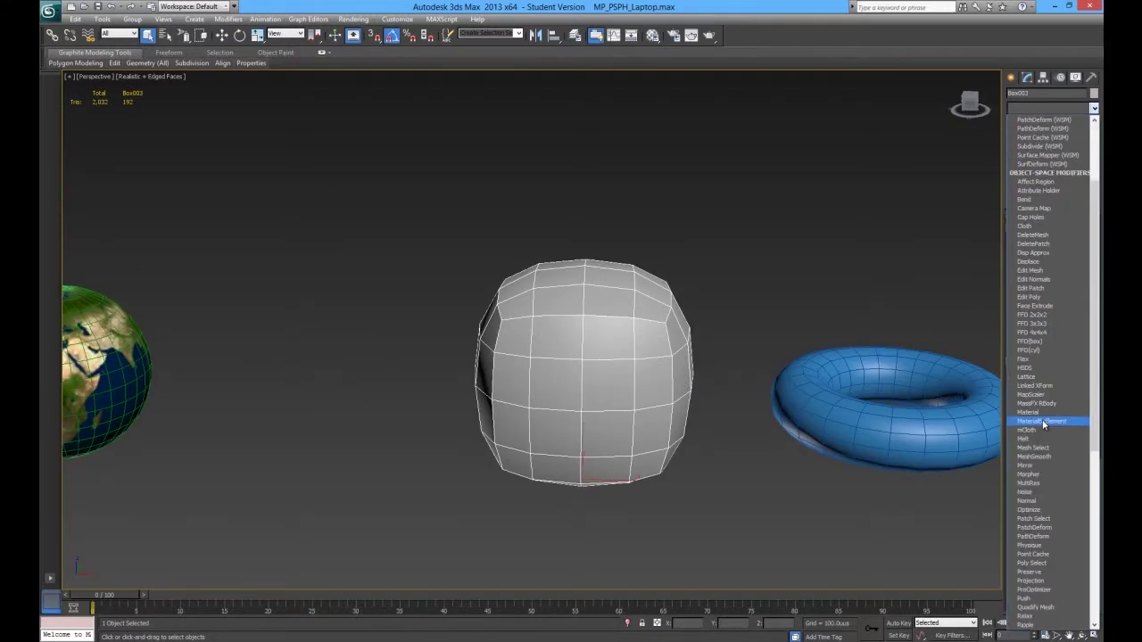
pyautogui.scroll(-15, 1043, 420)
pyautogui.scroll(-2, 1058, 485)
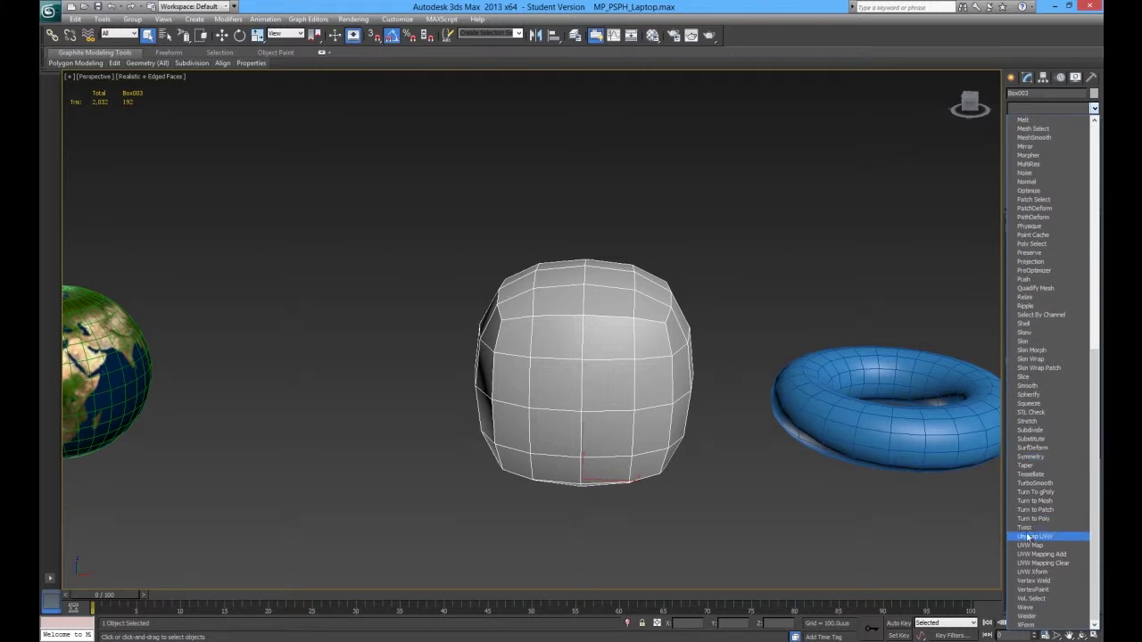
pyautogui.click(1029, 536)
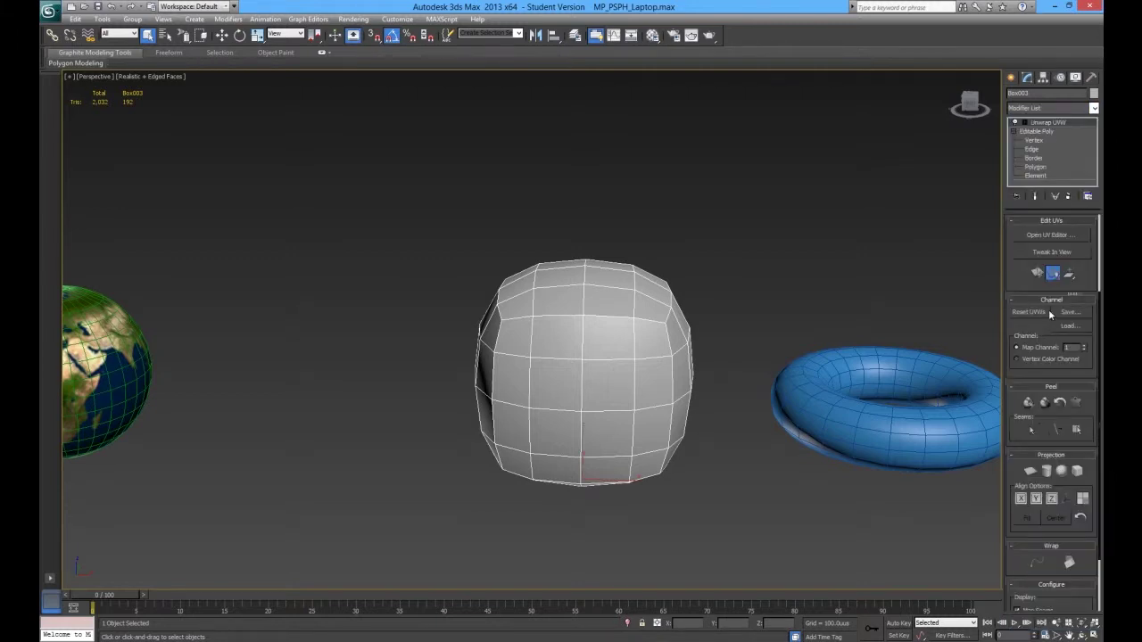
pyautogui.click(1046, 235)
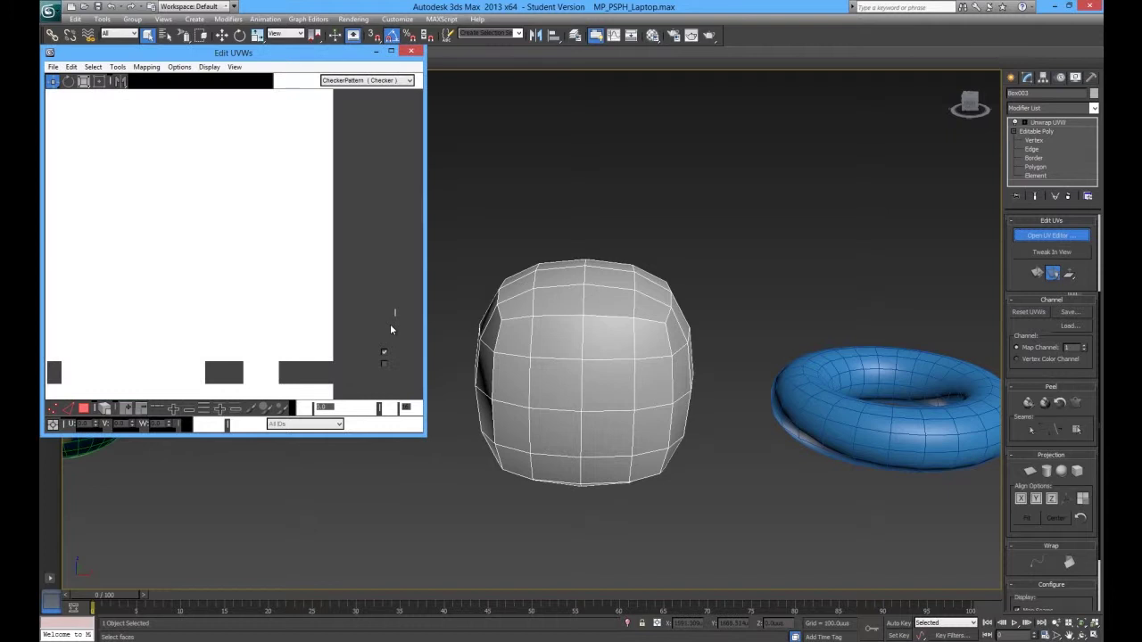
pyautogui.scroll(-4, 294, 285)
pyautogui.click(395, 288)
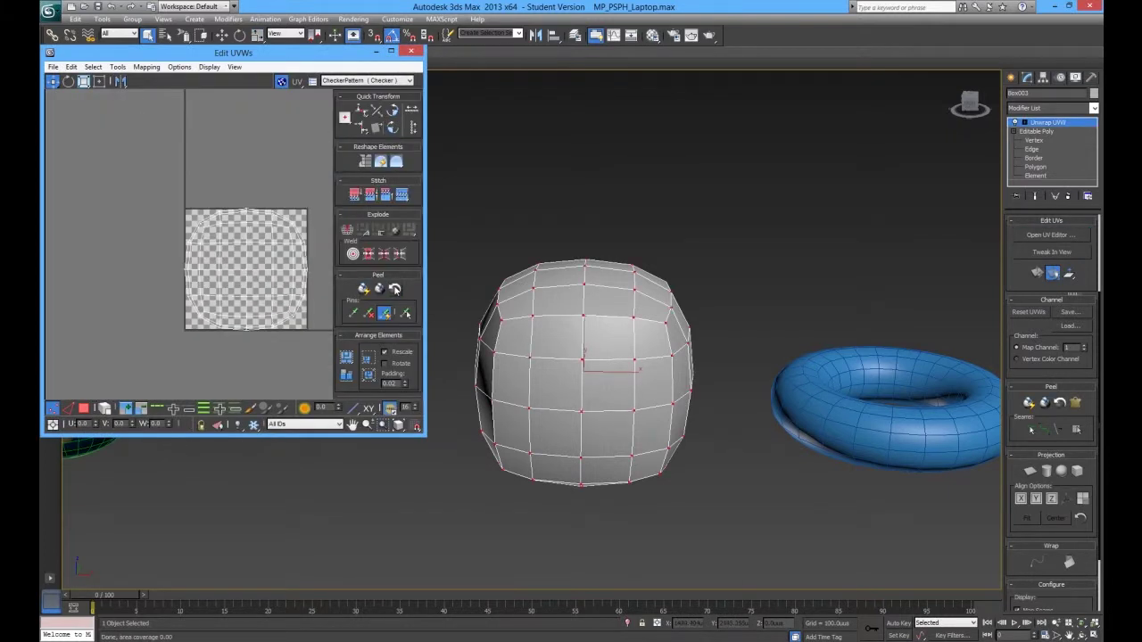
# - Switch to edge selection and select the vertical run of edges along the middle of the box's side face
pyautogui.rightClick(552, 310)
pyautogui.click(538, 307)
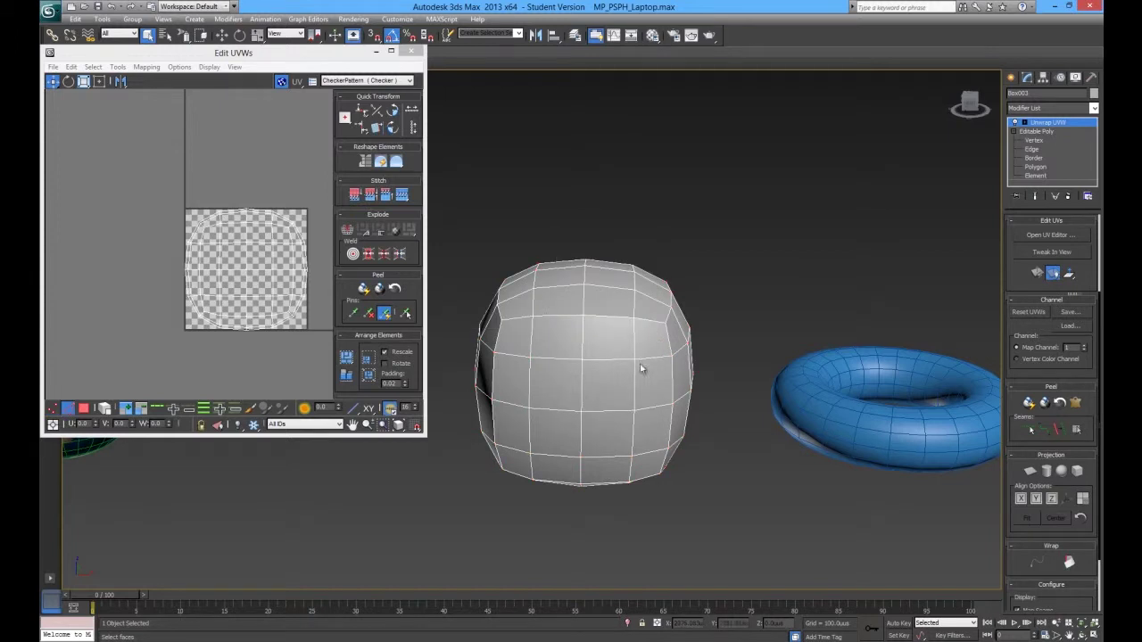
pyautogui.scroll(-5, 641, 367)
pyautogui.keyDown('alt'); pyautogui.moveTo(713, 390); pyautogui.dragTo(553, 357, button='middle'); pyautogui.keyUp('alt')
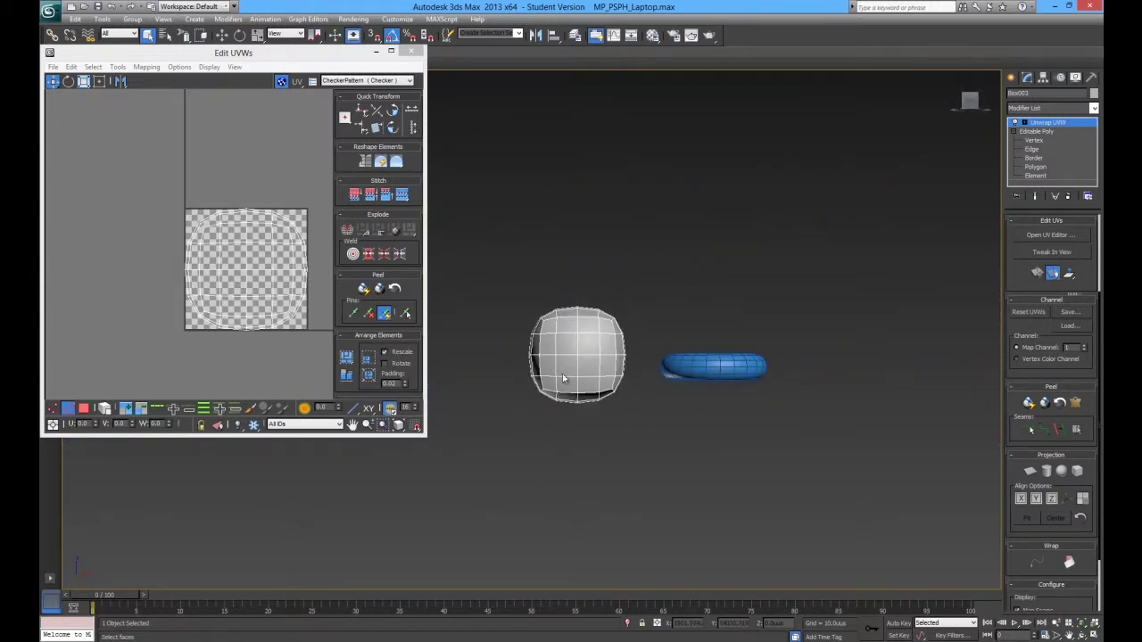
pyautogui.keyDown('alt'); pyautogui.moveTo(622, 357); pyautogui.dragTo(425, 379, button='middle'); pyautogui.keyUp('alt')
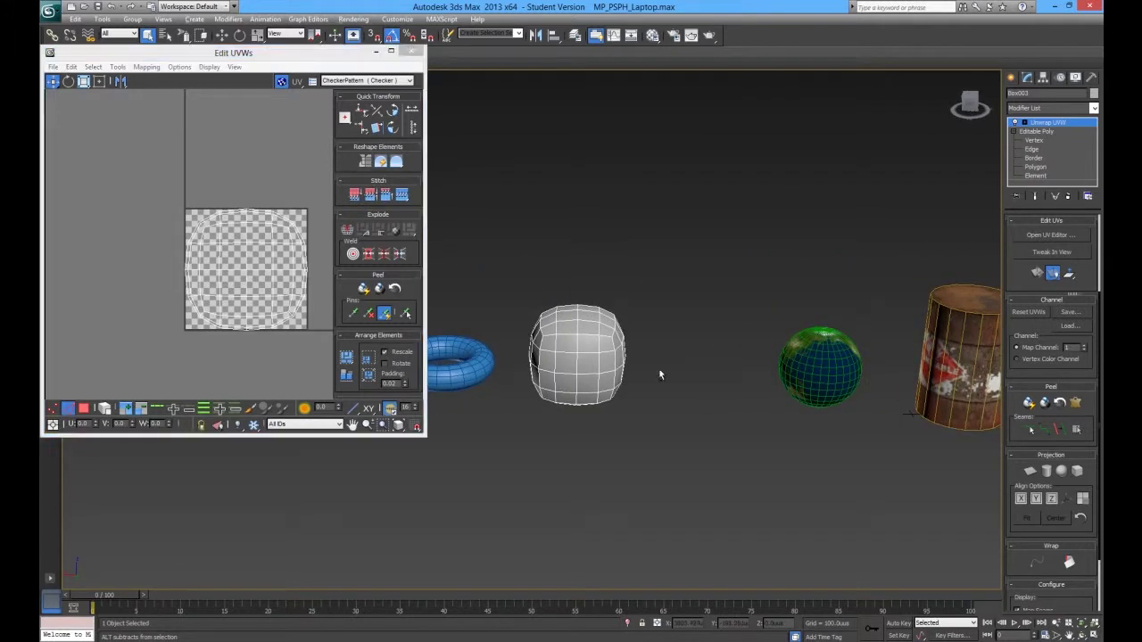
pyautogui.keyDown('alt'); pyautogui.moveTo(661, 375); pyautogui.dragTo(663, 387, button='middle'); pyautogui.keyUp('alt')
pyautogui.click(581, 356)
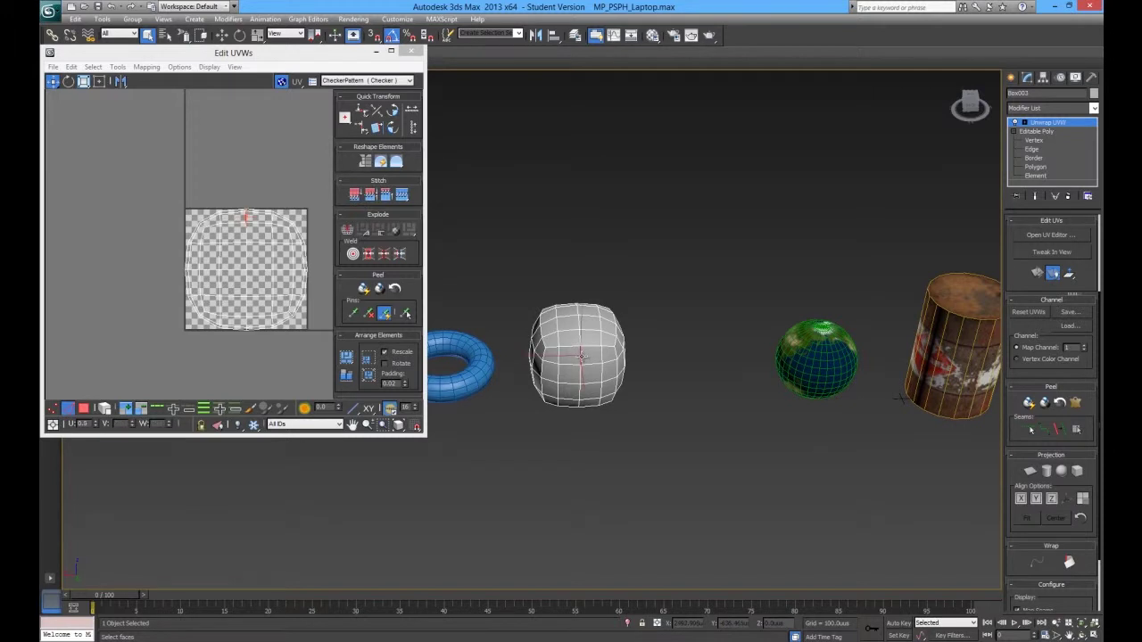
pyautogui.click(580, 337)
pyautogui.keyDown('ctrl'); pyautogui.click(580, 324); pyautogui.keyUp('ctrl')
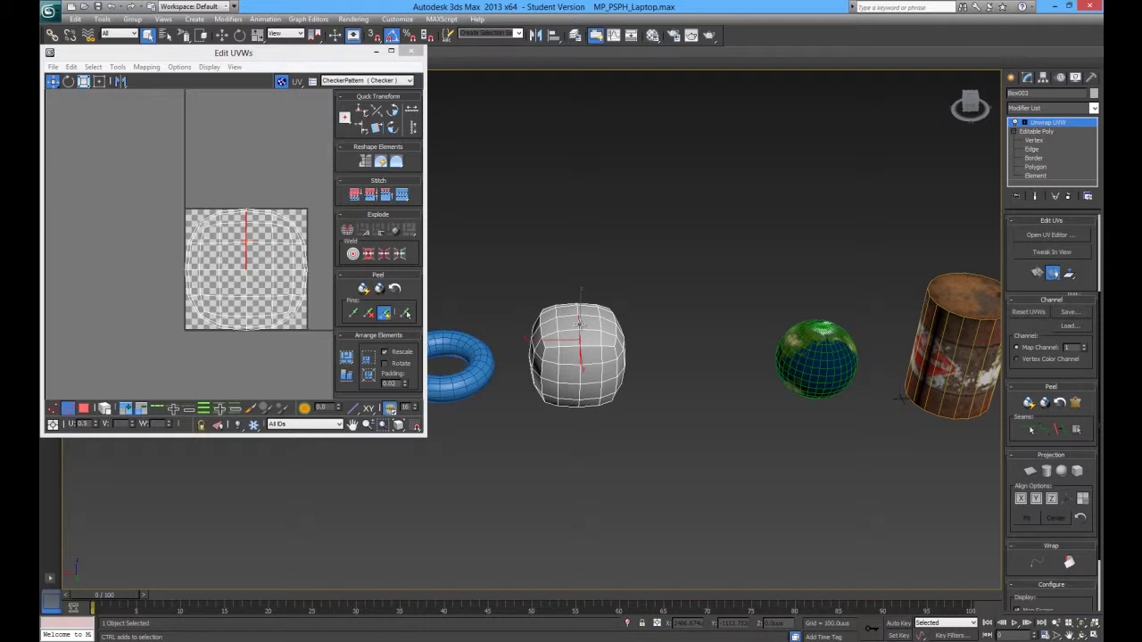
# - Extend the edge selection down the middle of the side face towards the underside of the box
pyautogui.keyDown('alt'); pyautogui.moveTo(612, 371); pyautogui.dragTo(664, 364, button='middle'); pyautogui.keyUp('alt')
pyautogui.hotkey('alt', 'Home')
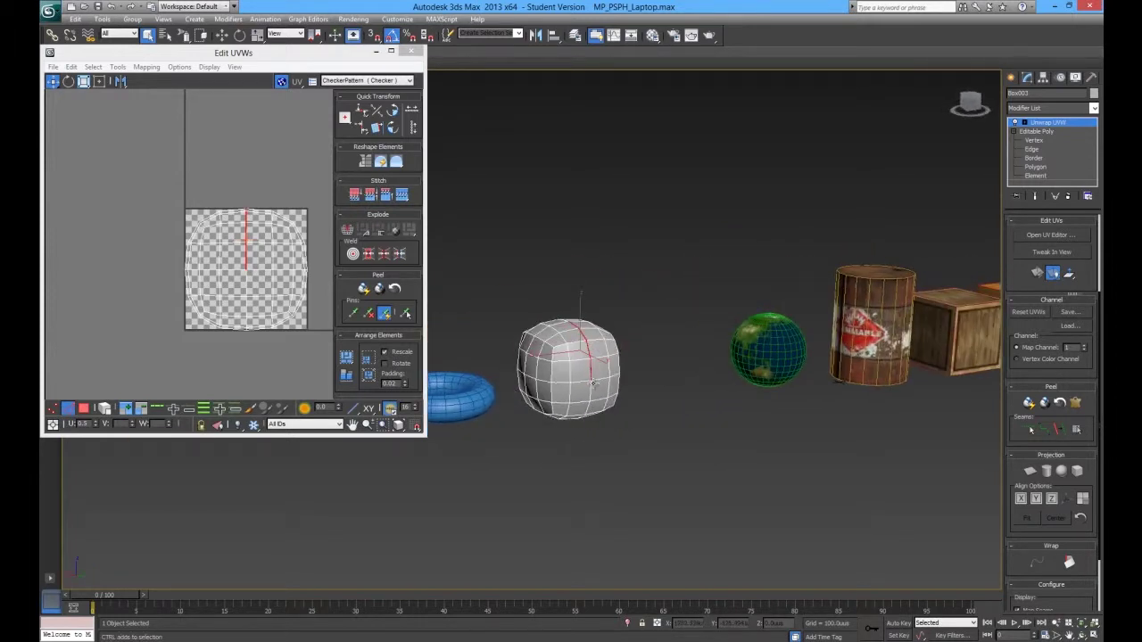
pyautogui.keyDown('alt'); pyautogui.moveTo(589, 411); pyautogui.dragTo(582, 356, button='middle'); pyautogui.keyUp('alt')
pyautogui.keyDown('ctrl'); pyautogui.click(582, 407); pyautogui.keyUp('ctrl')
pyautogui.keyDown('alt'); pyautogui.moveTo(577, 427); pyautogui.dragTo(578, 364, button='middle'); pyautogui.keyUp('alt')
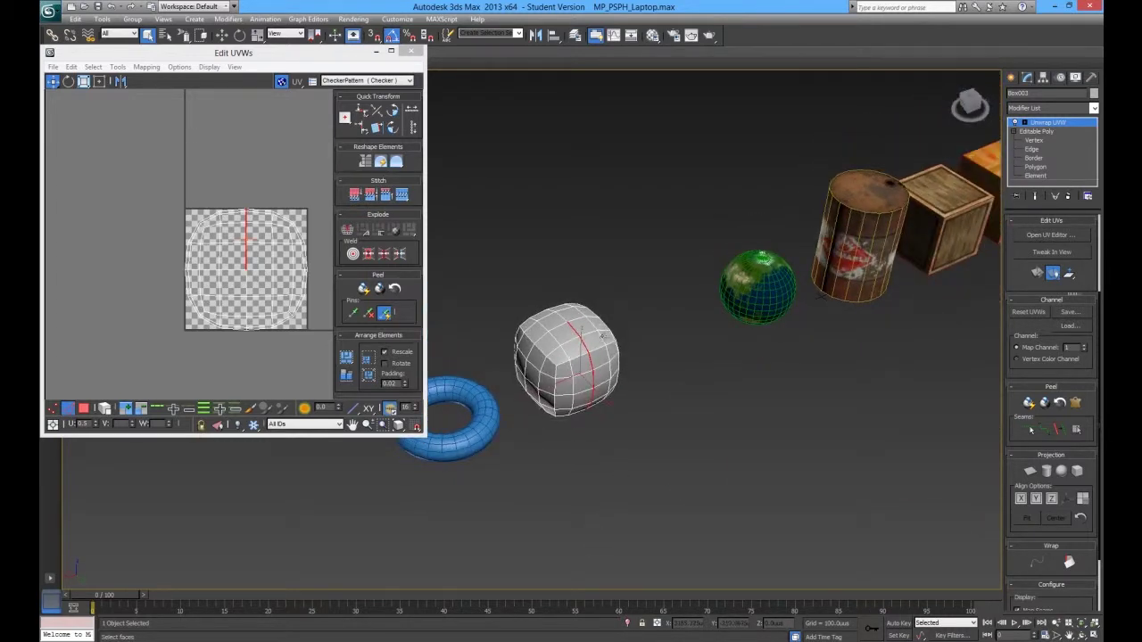
# - Convert the selected edges to a seam and try Peel Mode on the rounded box
pyautogui.click(1057, 432)
pyautogui.click(379, 290)
pyautogui.moveTo(230, 328); pyautogui.dragTo(217, 343, button='middle')
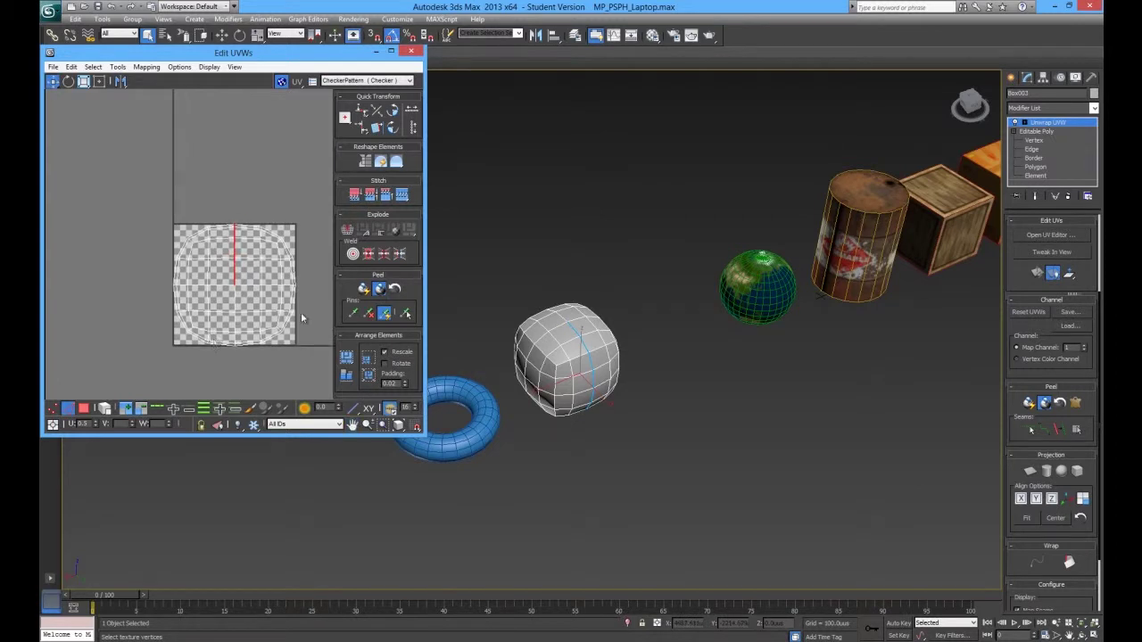
pyautogui.click(380, 289)
# - Add the crosswise edges at both ends of the rounded box's existing seam to the selection and convert them to peel seams
pyautogui.press('z')
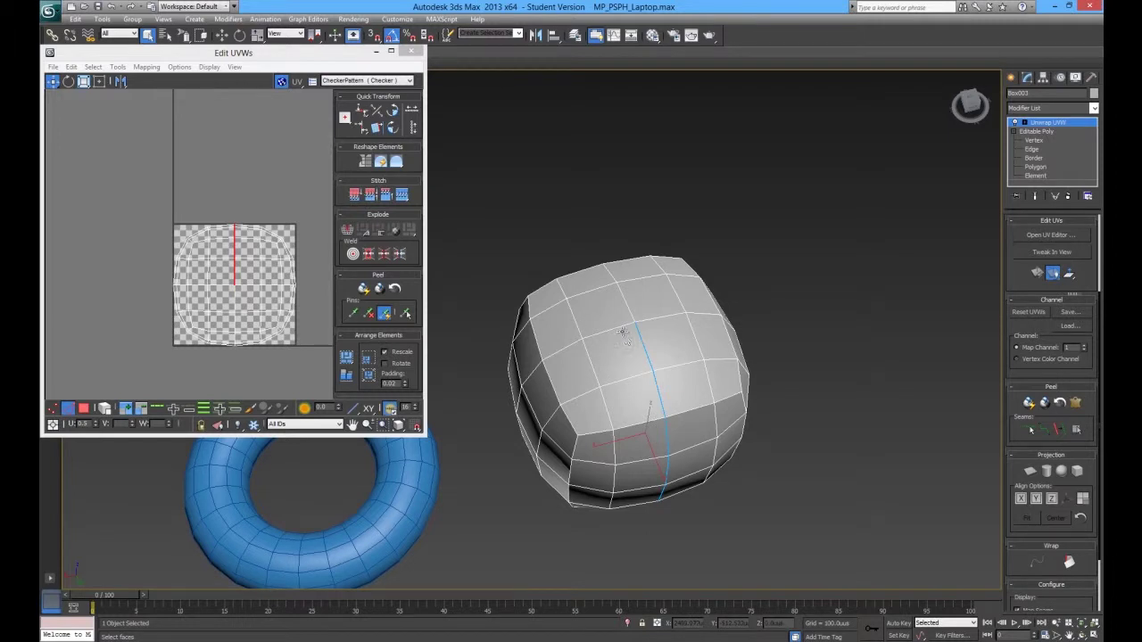
pyautogui.keyDown('ctrl'); pyautogui.click(559, 350); pyautogui.keyUp('ctrl')
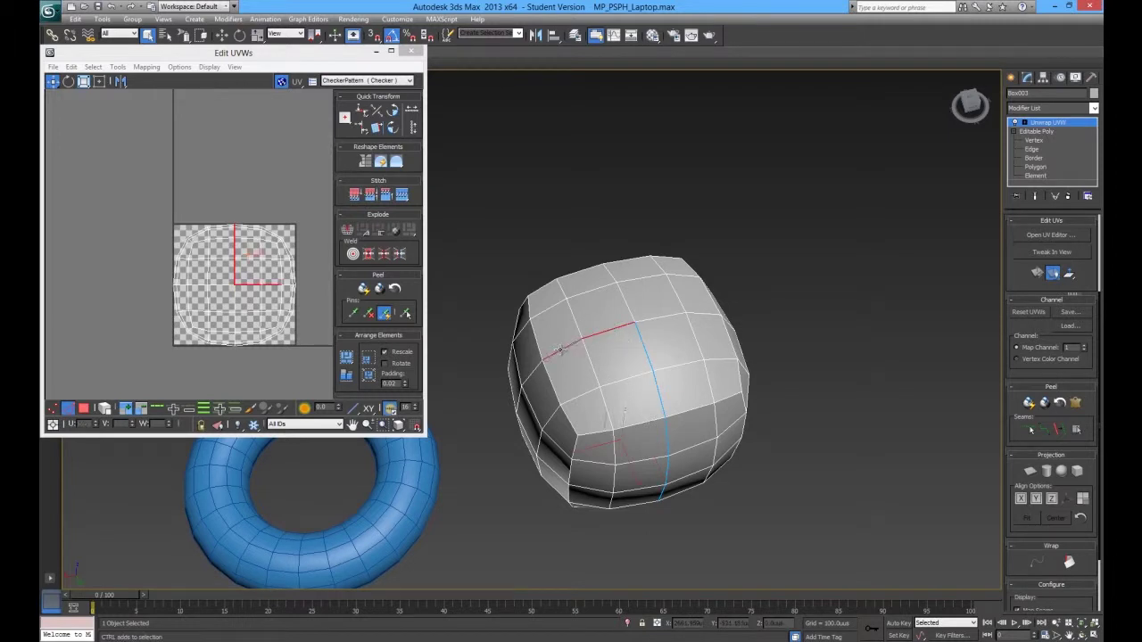
pyautogui.keyDown('ctrl'); pyautogui.click(672, 316); pyautogui.keyUp('ctrl')
pyautogui.keyDown('ctrl'); pyautogui.click(699, 315); pyautogui.keyUp('ctrl')
pyautogui.keyDown('alt'); pyautogui.moveTo(686, 447); pyautogui.dragTo(694, 304, button='middle'); pyautogui.keyUp('alt')
pyautogui.keyDown('ctrl'); pyautogui.click(591, 541); pyautogui.keyUp('ctrl')
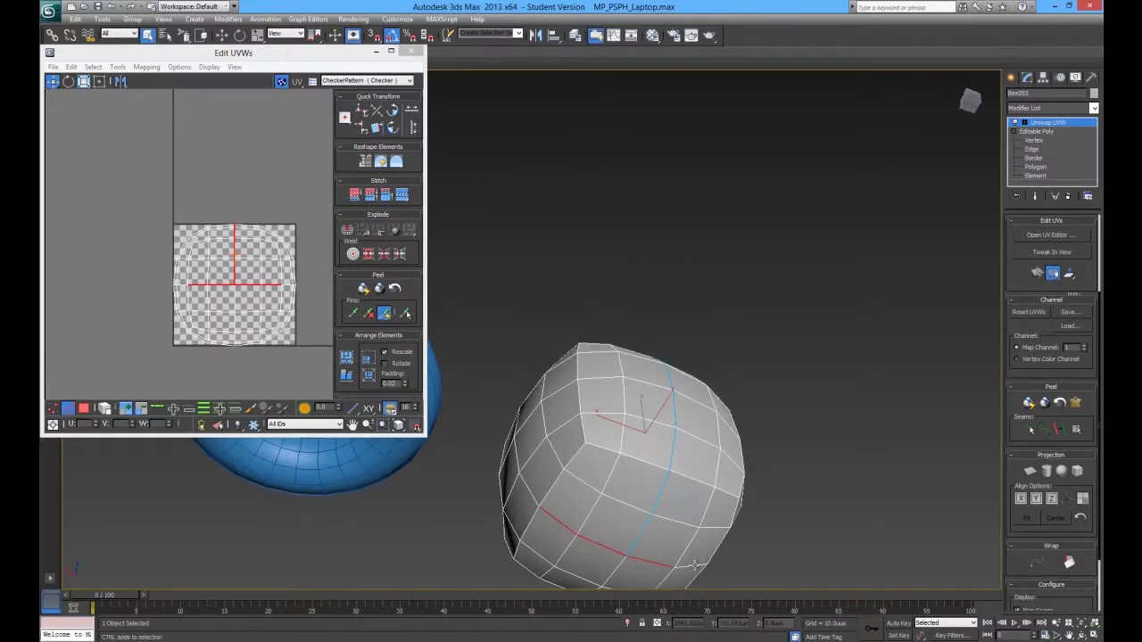
pyautogui.keyDown('alt'); pyautogui.moveTo(694, 562); pyautogui.dragTo(767, 473, button='middle'); pyautogui.keyUp('alt')
pyautogui.click(1058, 429)
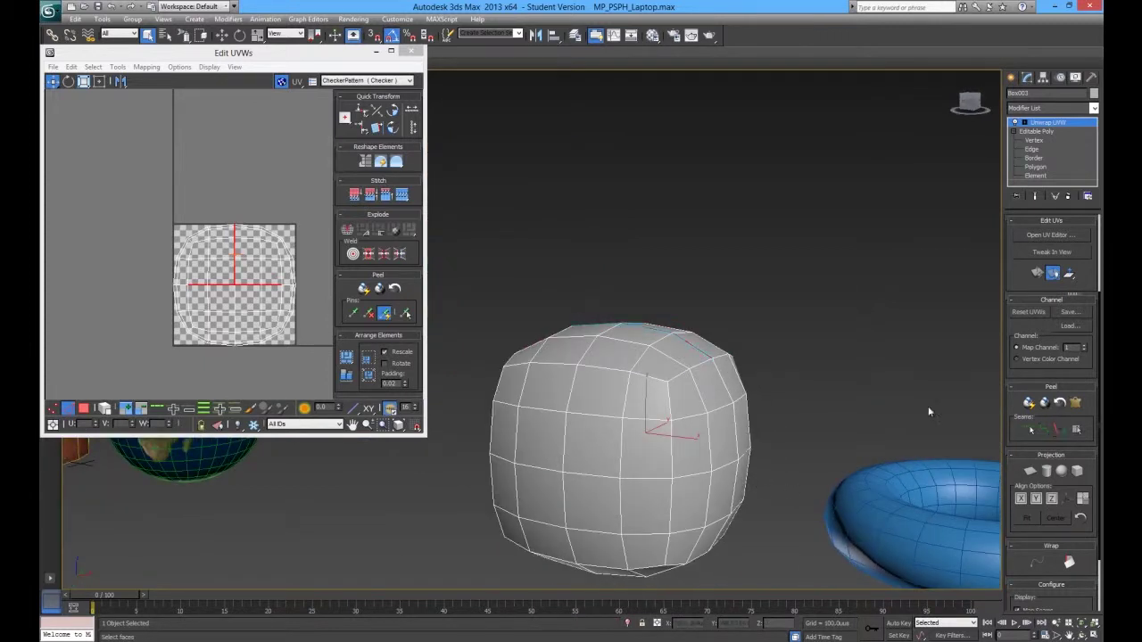
# - Unfold the rounded box's UVs along the new seams with Peel Mode
pyautogui.scroll(-4, 599, 357)
pyautogui.keyDown('alt'); pyautogui.moveTo(592, 354); pyautogui.dragTo(469, 355, button='middle'); pyautogui.keyUp('alt')
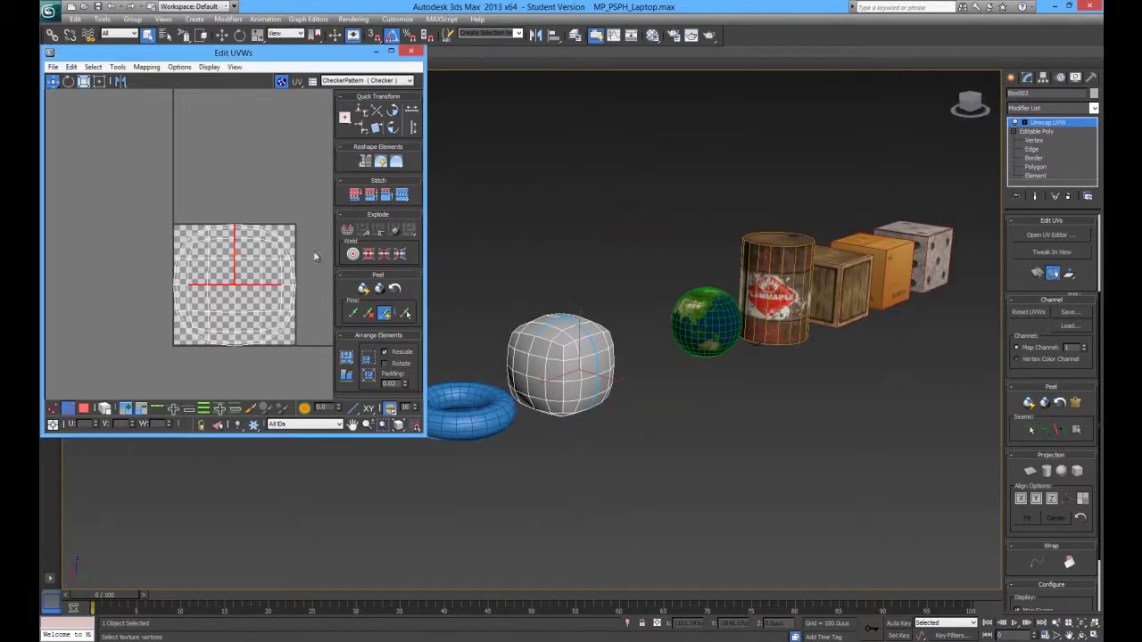
pyautogui.click(383, 292)
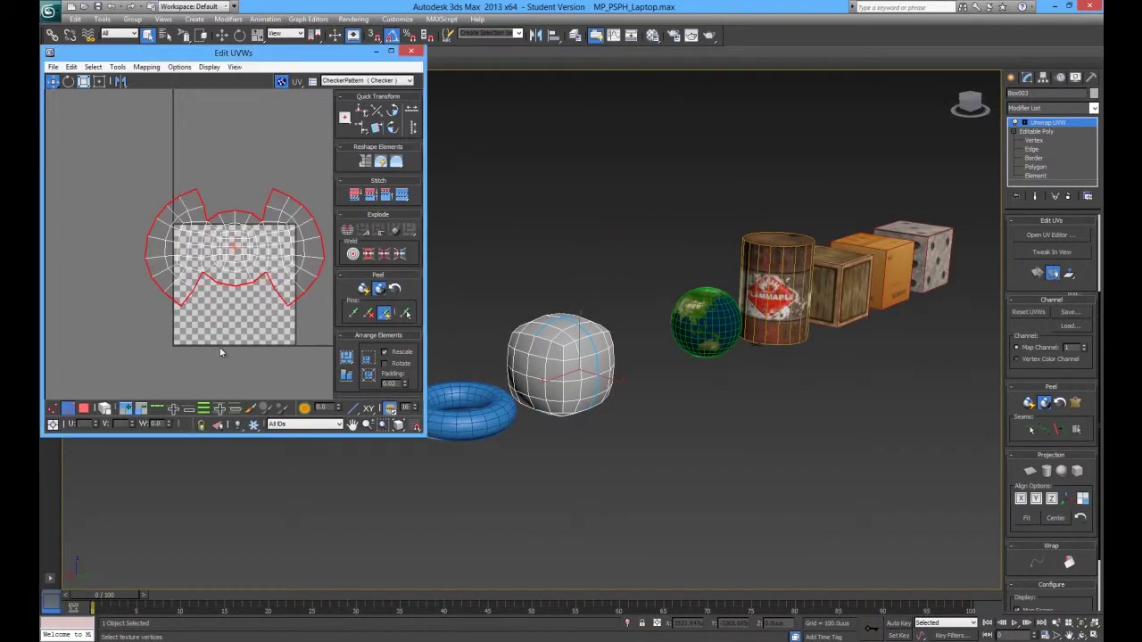
pyautogui.moveTo(222, 283); pyautogui.dragTo(193, 304, button='middle')
pyautogui.scroll(2, 192, 303)
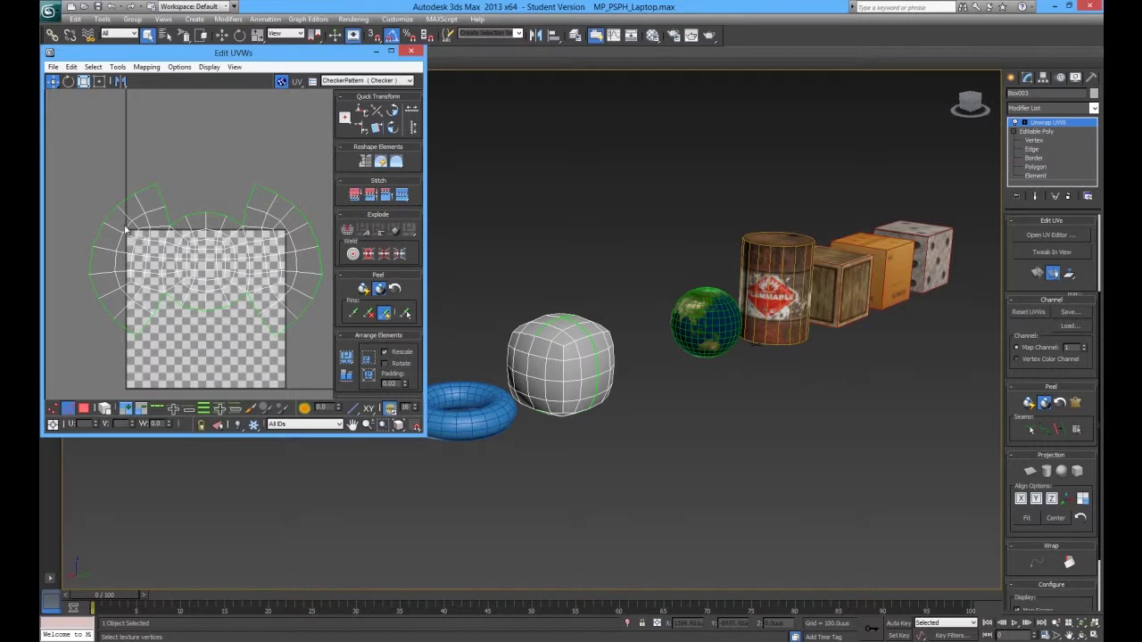
pyautogui.scroll(-2, 125, 229)
# - Select the whole peeled shell and relax it with Relax By Face Angles
pyautogui.hotkey('ctrl', 'a')
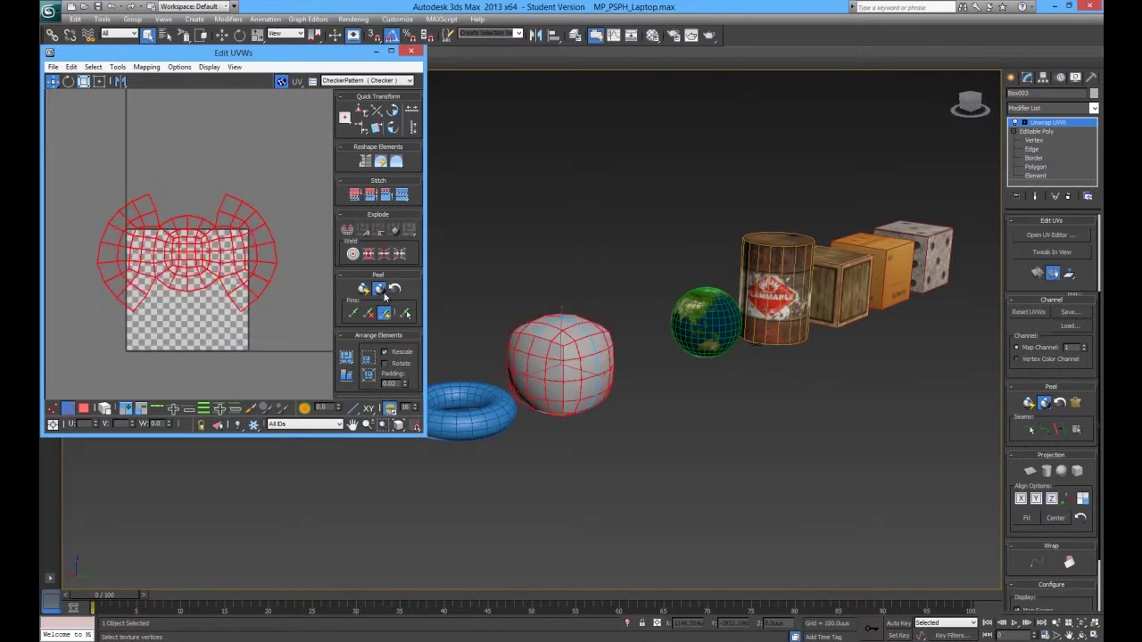
pyautogui.moveTo(393, 169); pyautogui.dragTo(397, 180)
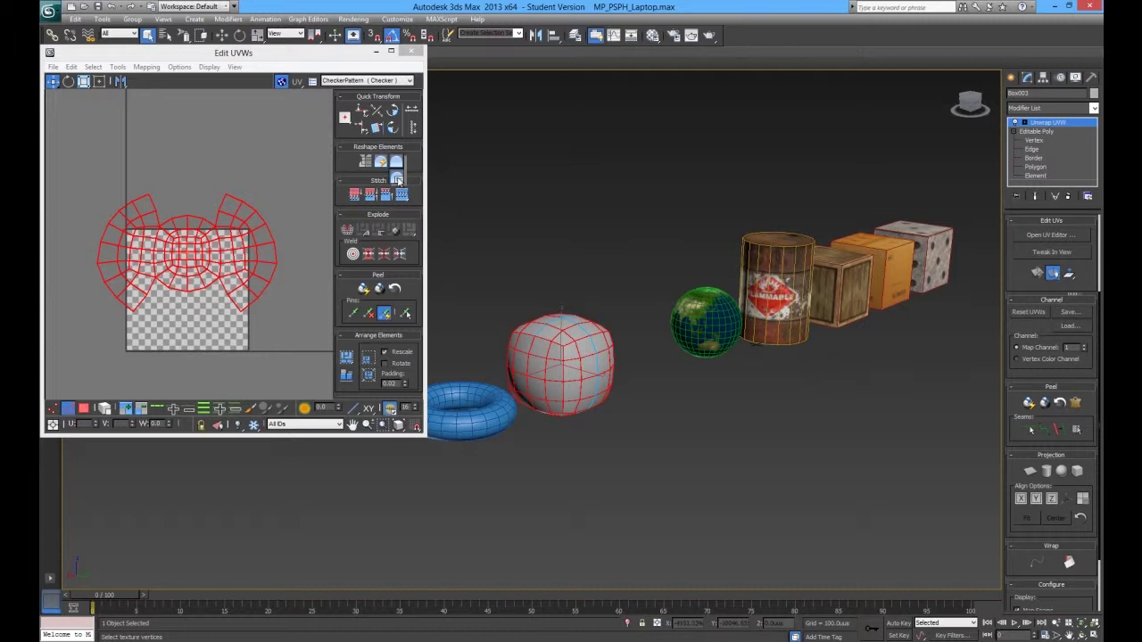
pyautogui.moveTo(398, 182); pyautogui.dragTo(398, 182)
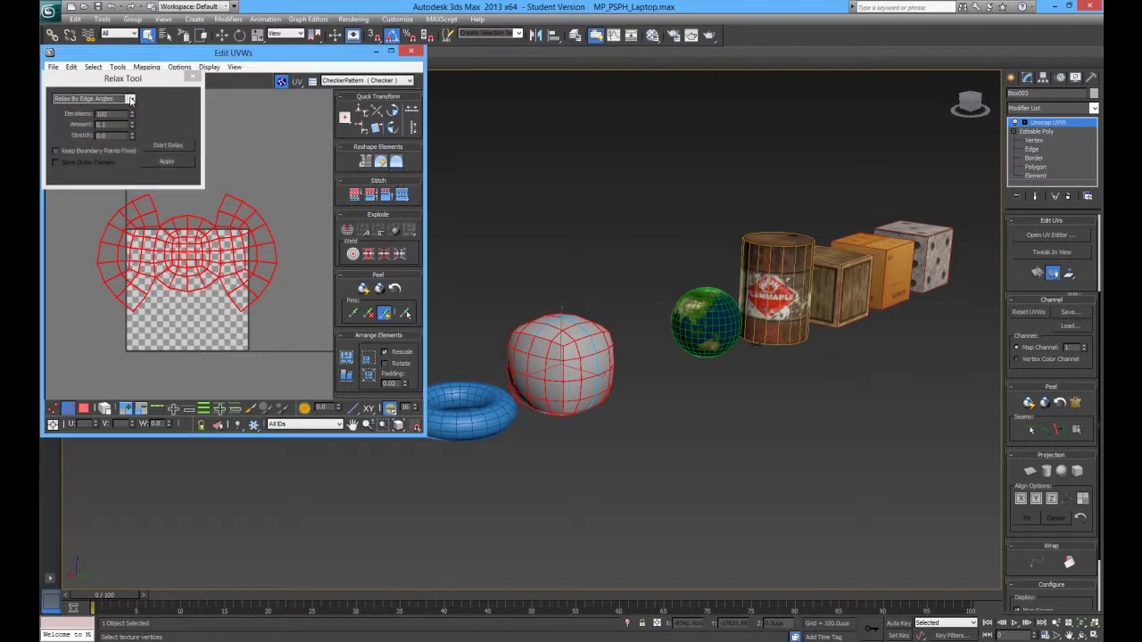
pyautogui.click(131, 99)
pyautogui.click(125, 109)
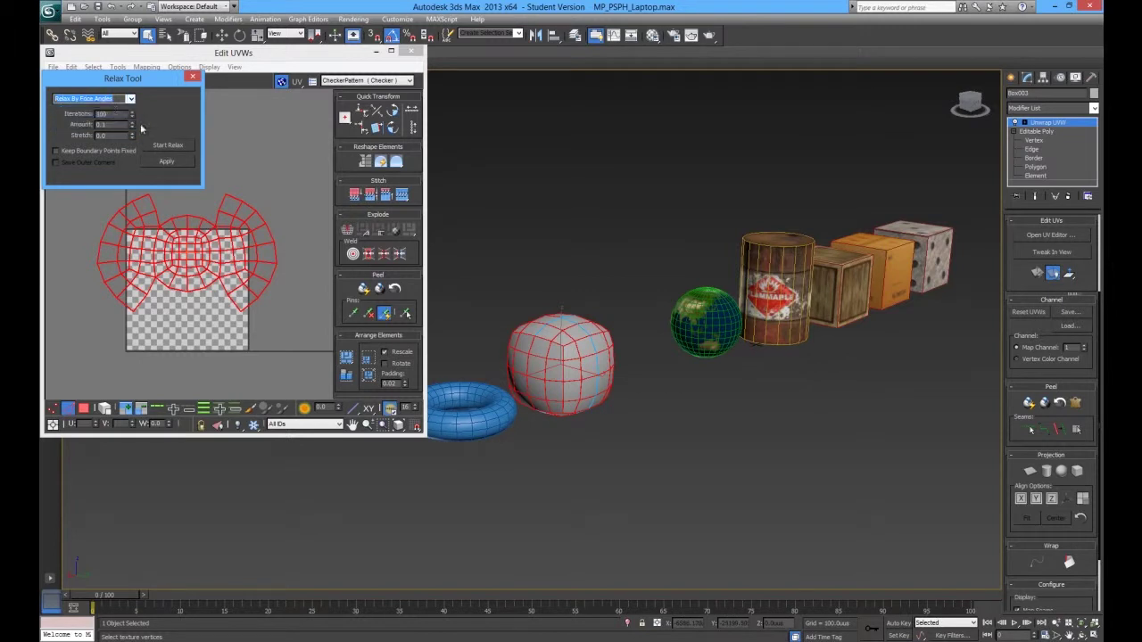
pyautogui.click(173, 144)
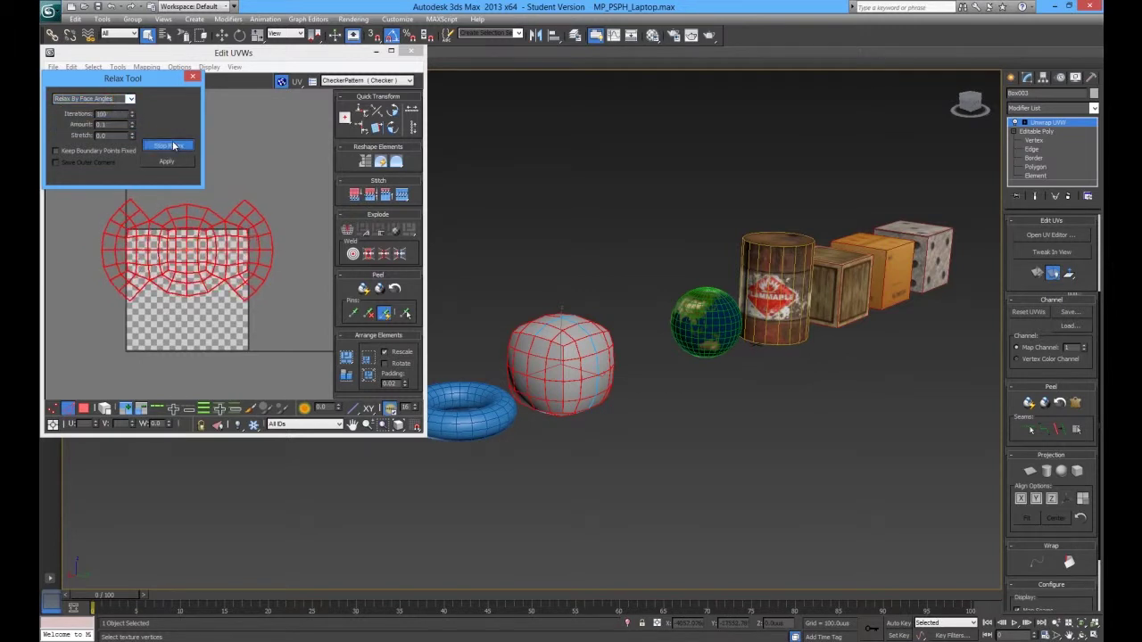
pyautogui.click(166, 250)
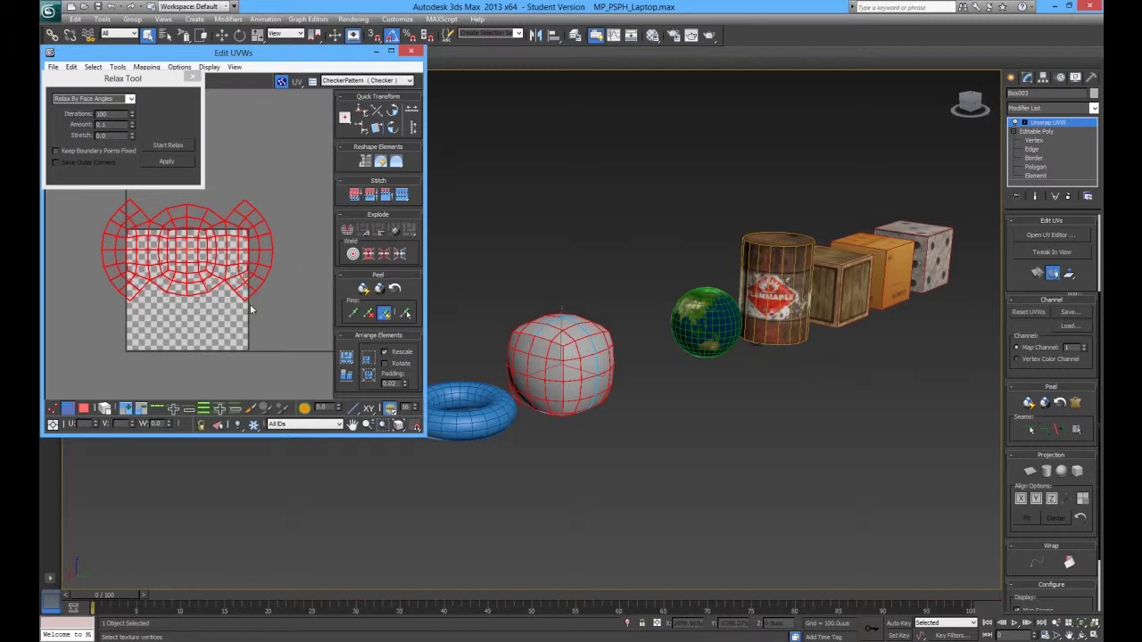
pyautogui.click(191, 79)
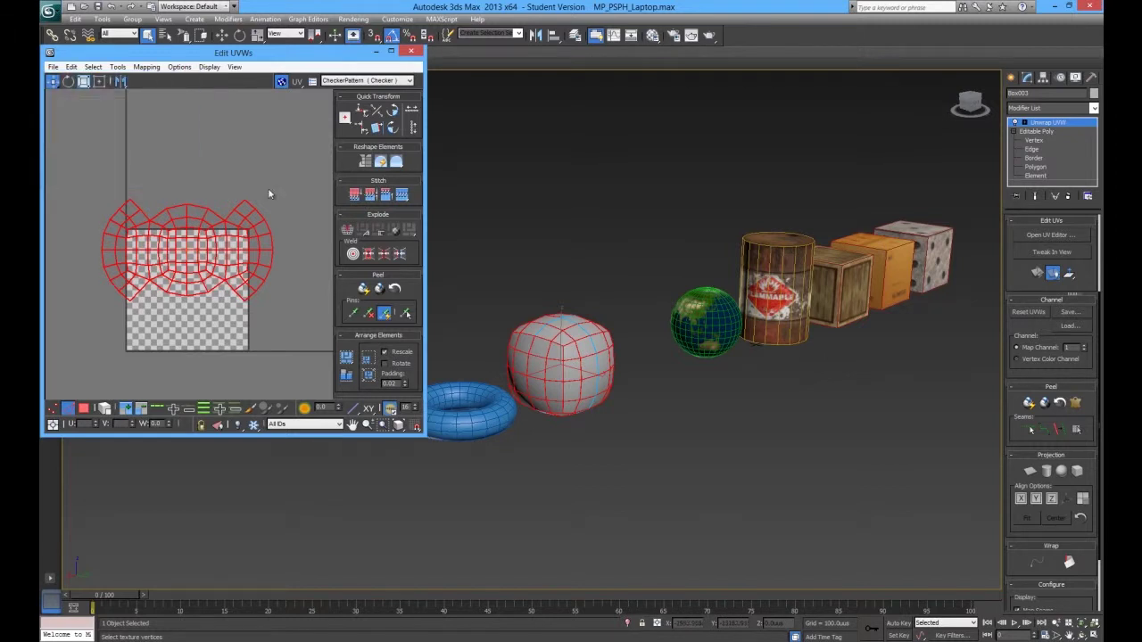
# - Move the relaxed shell above the checker texture tile and deselect it
pyautogui.click(299, 227)
pyautogui.hotkey('ctrl', 'a')
pyautogui.moveTo(220, 266); pyautogui.dragTo(210, 145)
pyautogui.click(271, 216)
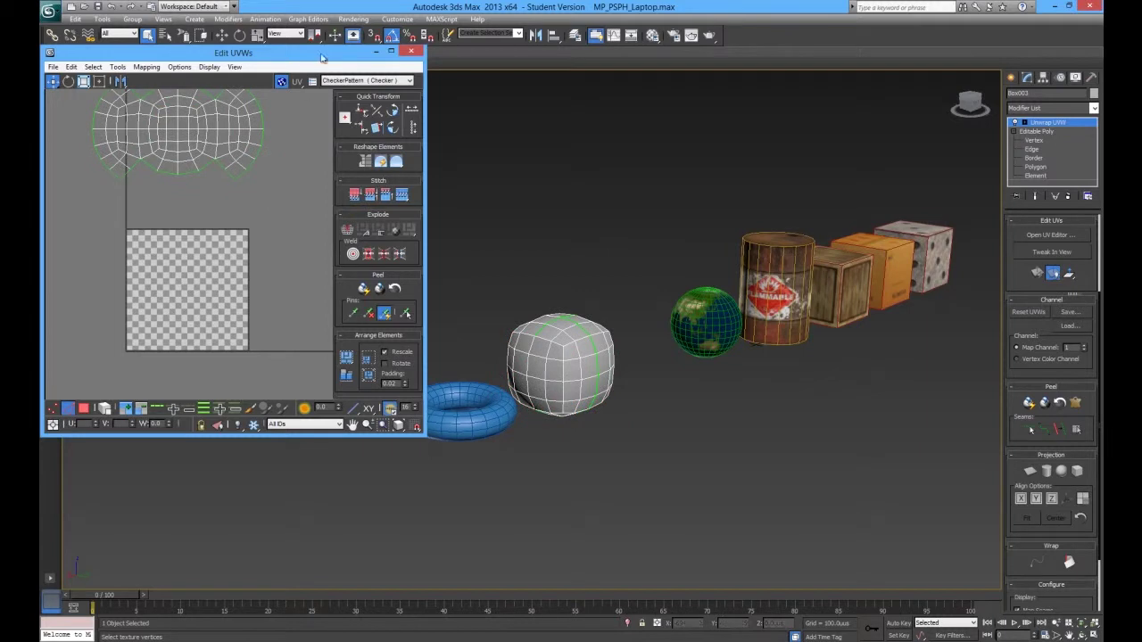
# - Close the UV editor and collapse the box's whole modifier stack into the editable poly
pyautogui.click(414, 52)
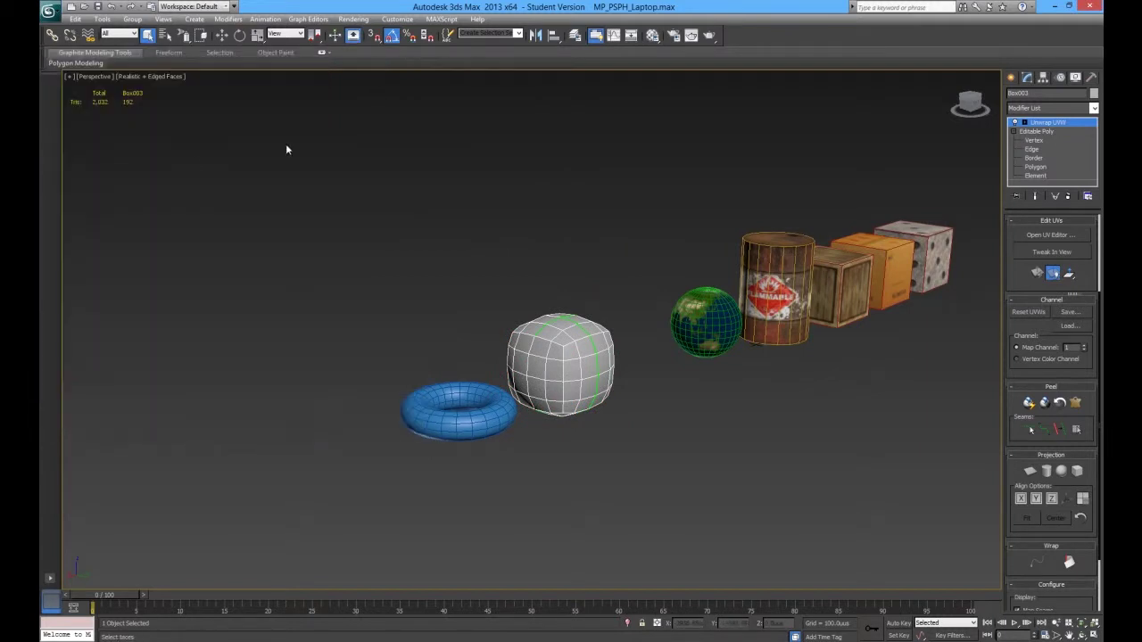
pyautogui.rightClick(1053, 123)
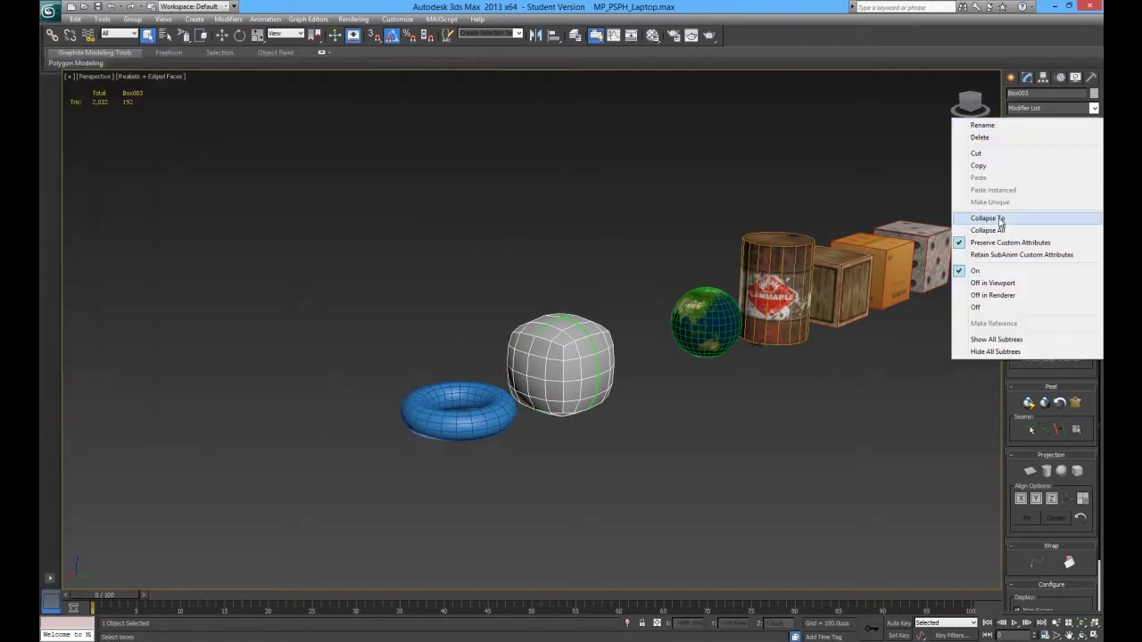
pyautogui.click(988, 230)
pyautogui.click(614, 359)
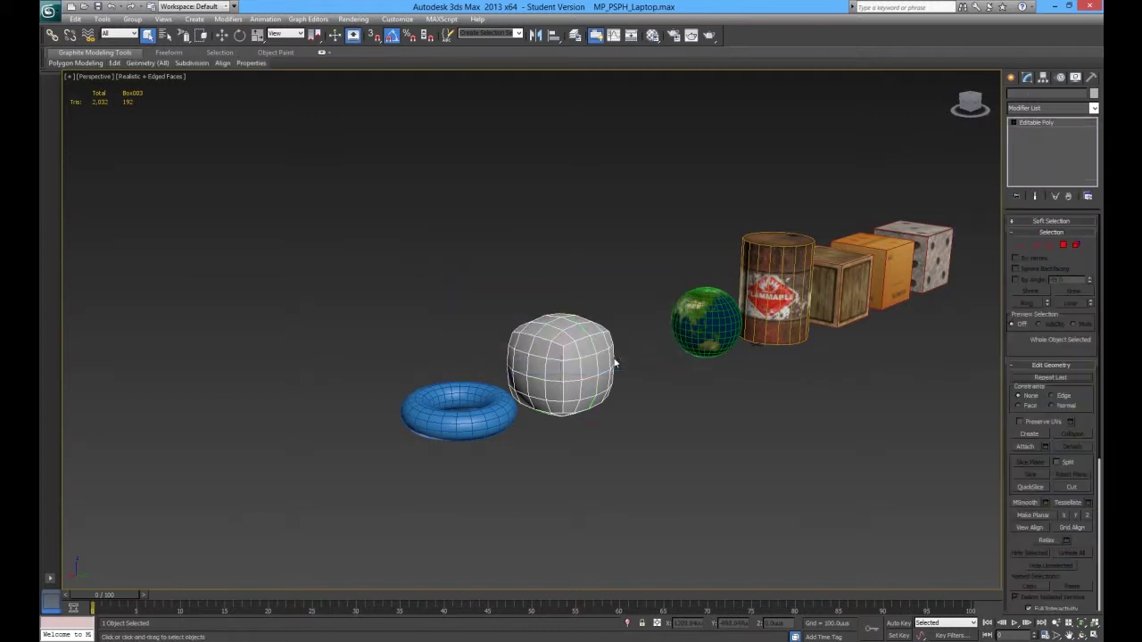
# - Put a Checker map in an unused material's diffuse slot, assign the material to the box and show it in the viewport
pyautogui.click(652, 35)
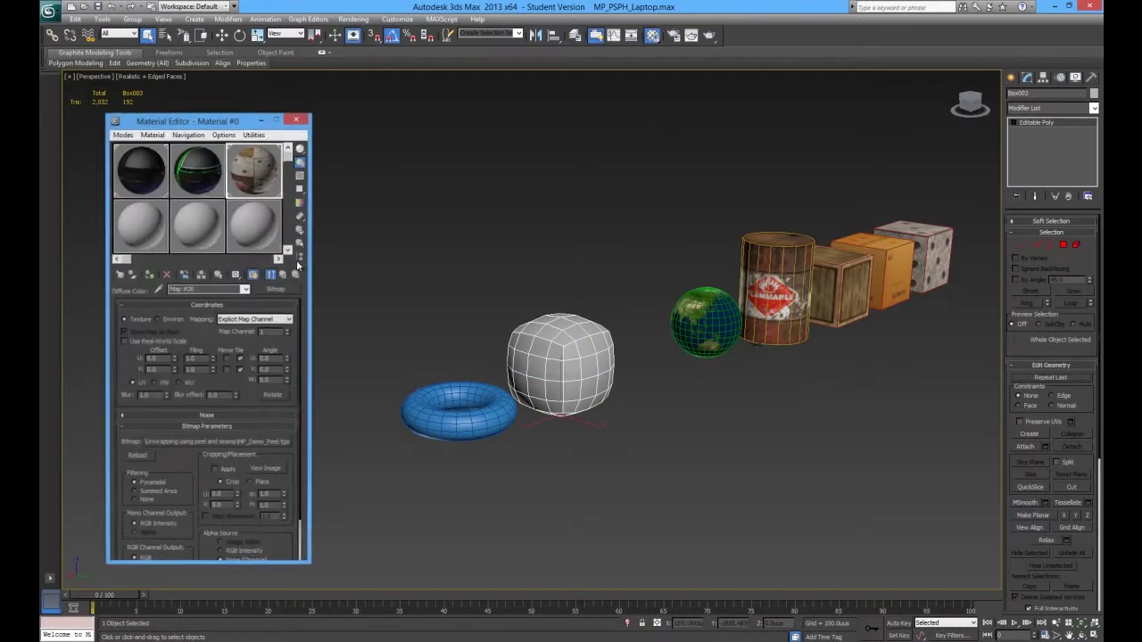
pyautogui.click(147, 237)
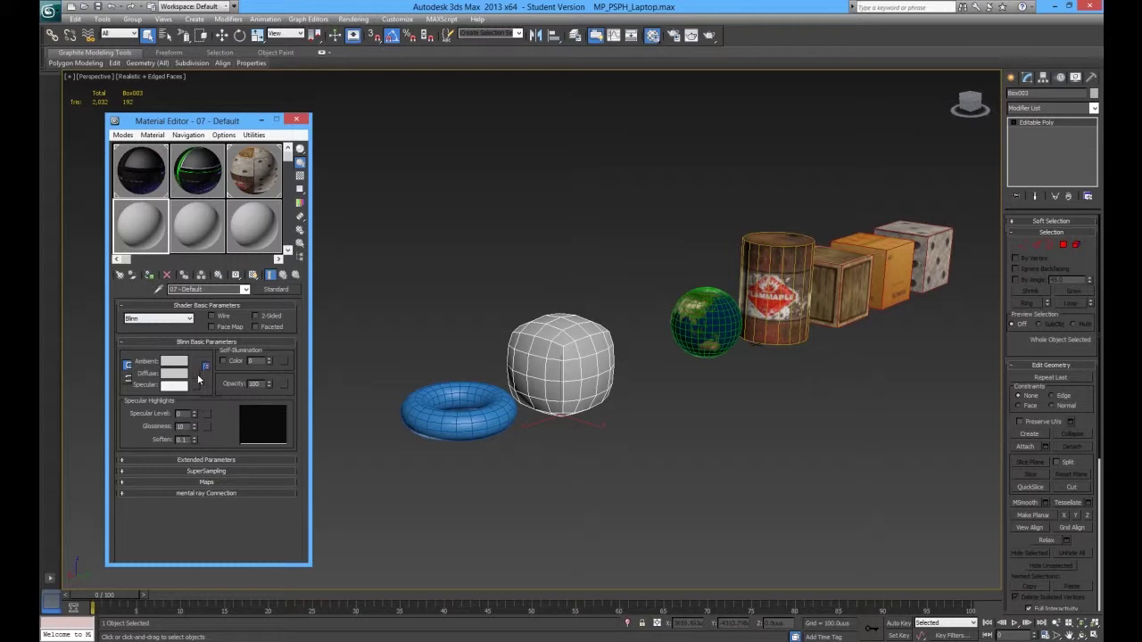
pyautogui.click(198, 380)
pyautogui.doubleClick(484, 234)
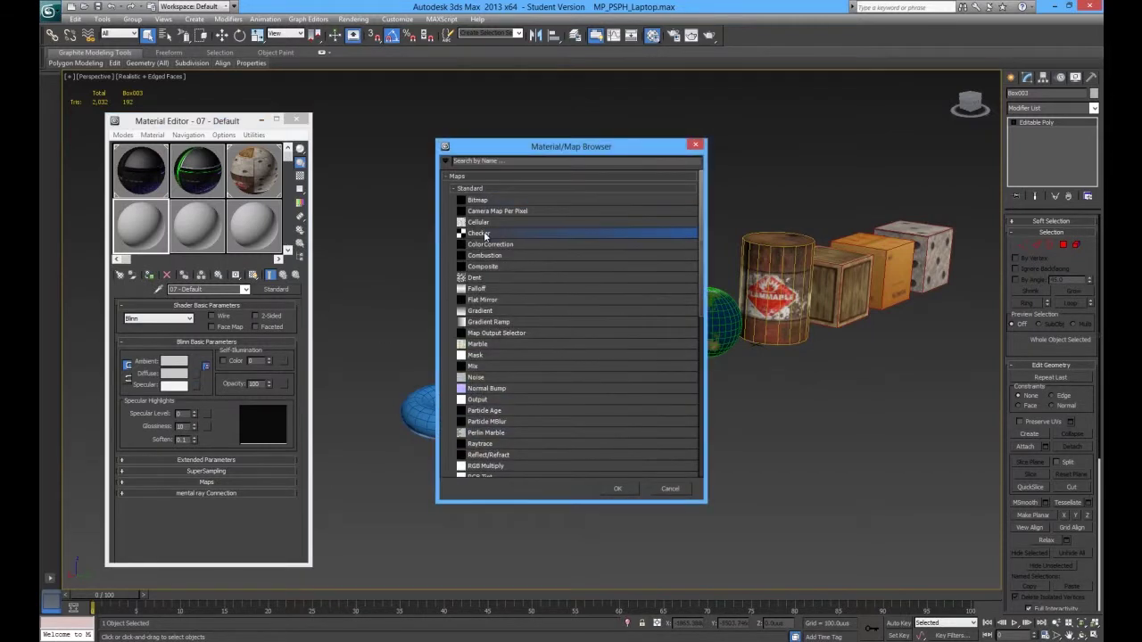
pyautogui.click(149, 274)
pyautogui.click(253, 274)
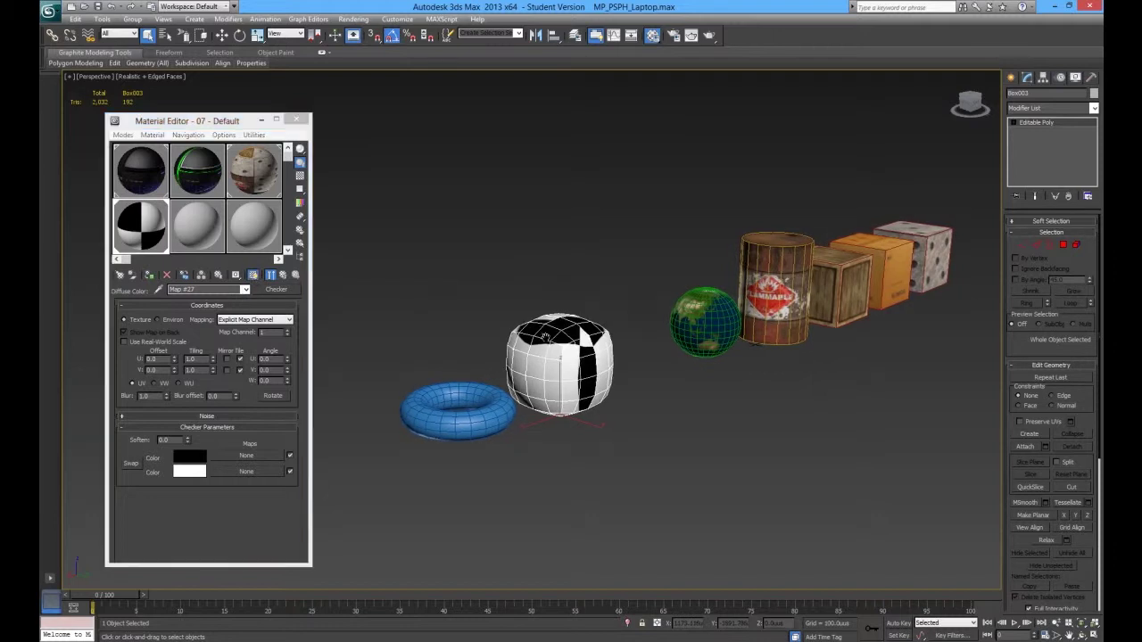
# - Add an Unwrap UVW modifier to the checkered box and open its UV editor
pyautogui.scroll(6, 614, 336)
pyautogui.keyDown('alt'); pyautogui.moveTo(617, 337); pyautogui.dragTo(644, 337, button='middle'); pyautogui.keyUp('alt')
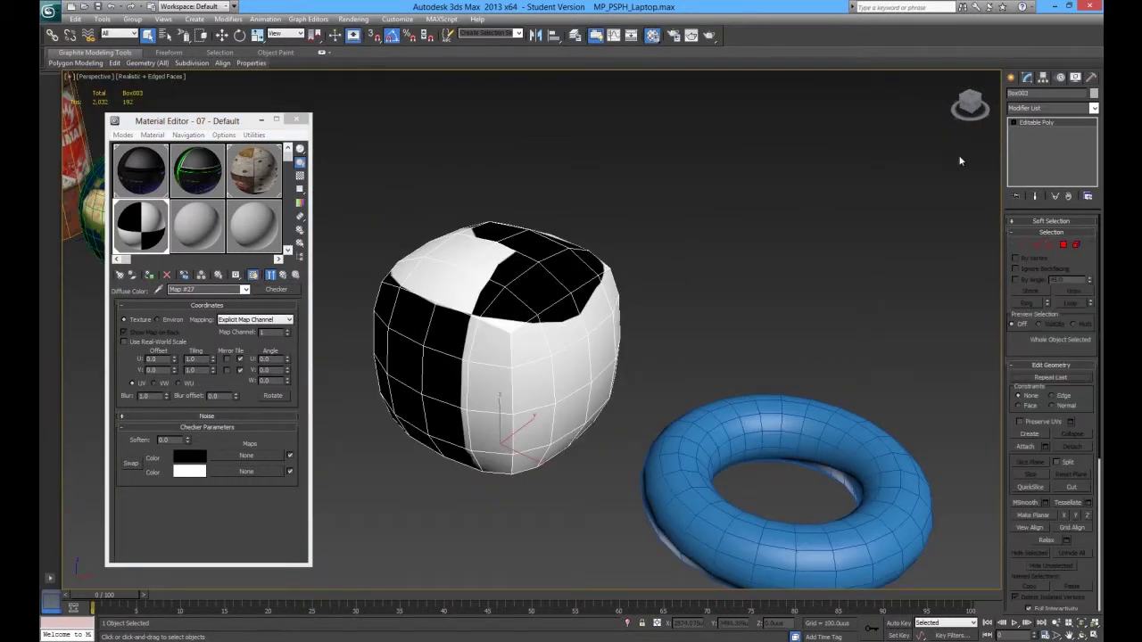
pyautogui.click(1050, 108)
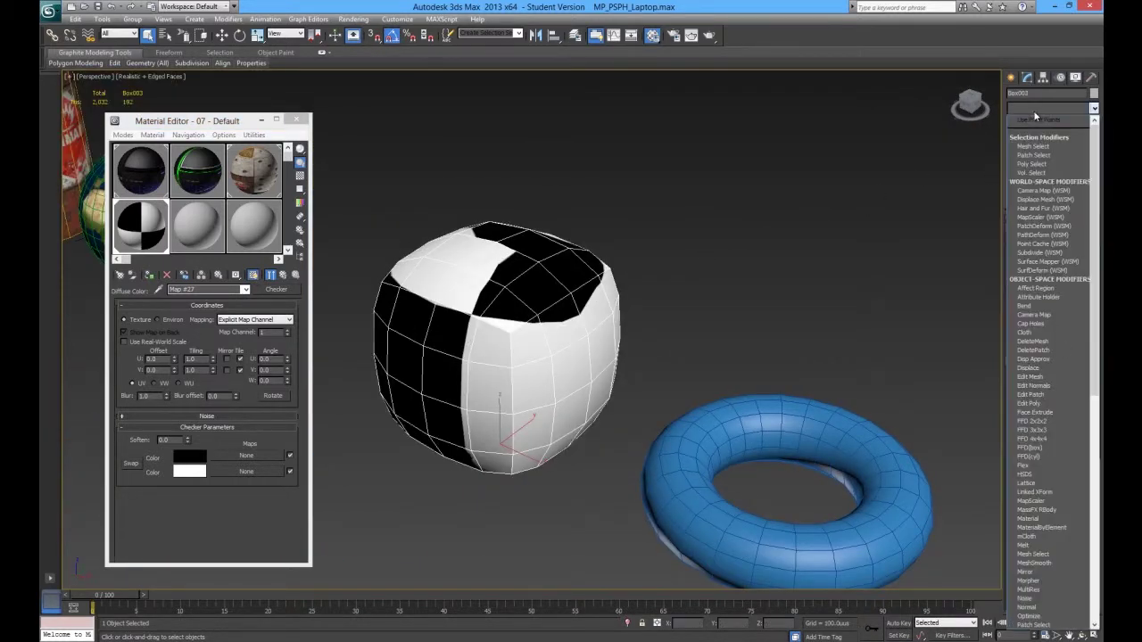
pyautogui.click(1040, 538)
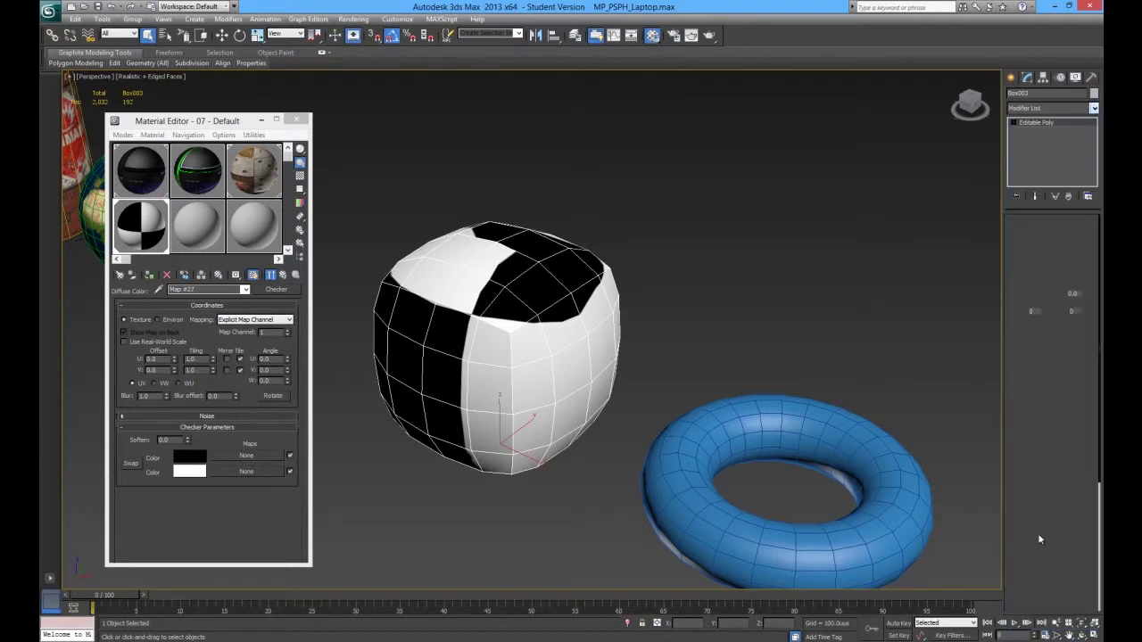
pyautogui.click(1050, 236)
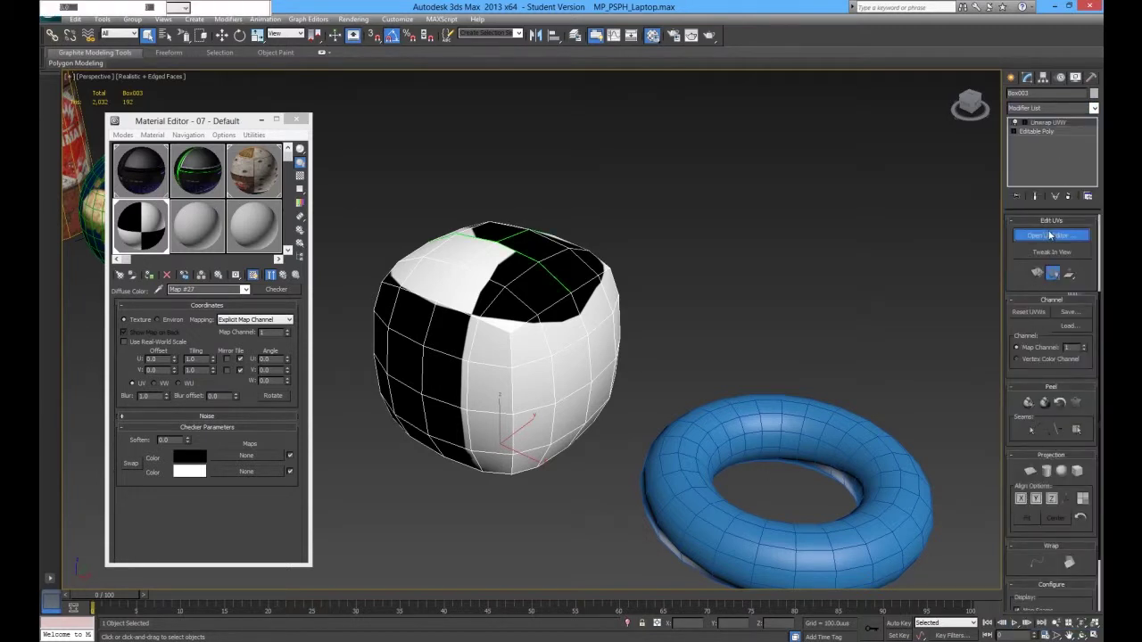
# - Select all UV vertices, scale the shell up far beyond the texture tile and check the finer checker pattern around the box for distortion
pyautogui.moveTo(79, 114); pyautogui.dragTo(226, 214)
pyautogui.moveTo(182, 183); pyautogui.dragTo(409, 3)
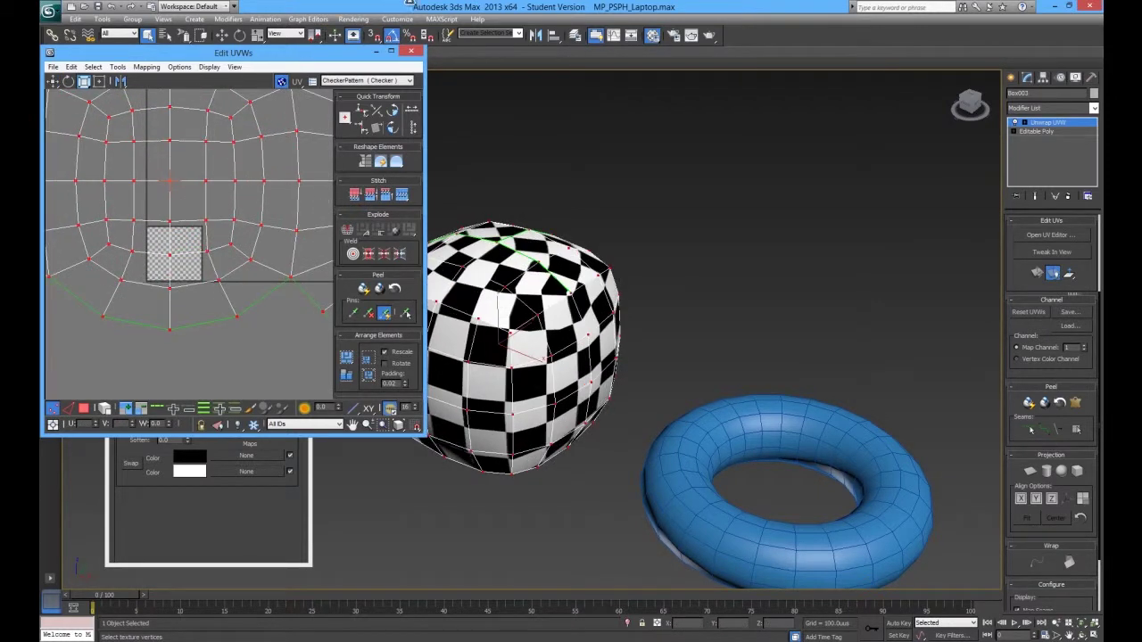
pyautogui.moveTo(235, 181); pyautogui.dragTo(306, 152)
pyautogui.keyDown('alt'); pyautogui.moveTo(596, 343); pyautogui.dragTo(489, 334, button='middle'); pyautogui.keyUp('alt')
pyautogui.keyDown('alt'); pyautogui.moveTo(505, 477); pyautogui.dragTo(543, 357, button='middle'); pyautogui.keyUp('alt')
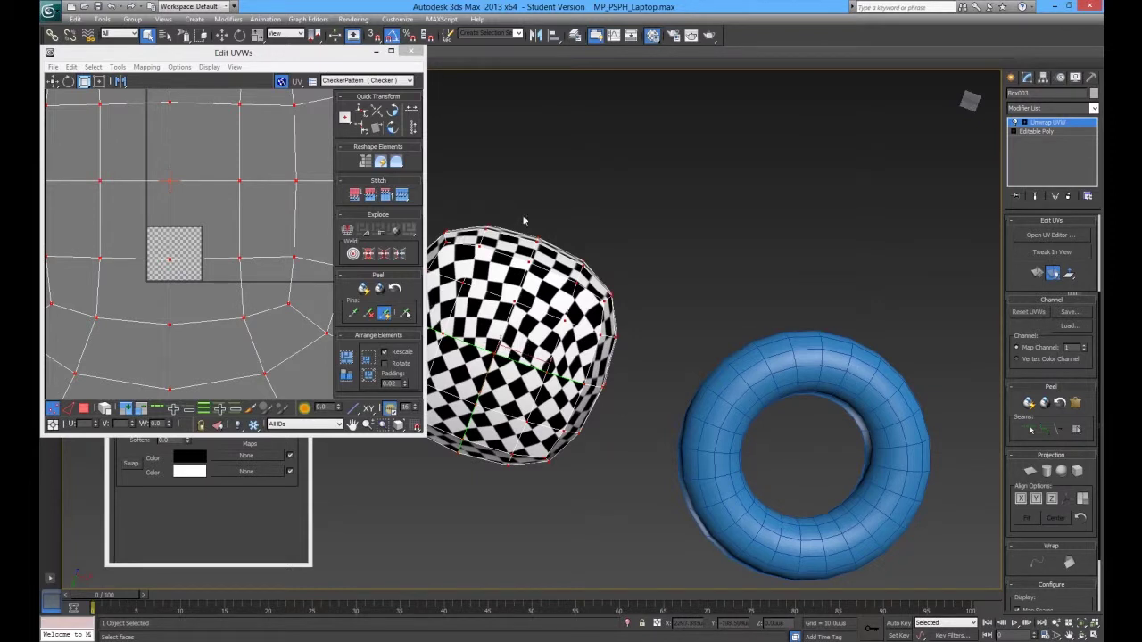
pyautogui.keyDown('alt'); pyautogui.moveTo(613, 272); pyautogui.dragTo(713, 405, button='middle'); pyautogui.keyUp('alt')
pyautogui.scroll(-2, 612, 375)
pyautogui.scroll(5, 703, 387)
pyautogui.scroll(-5, 696, 387)
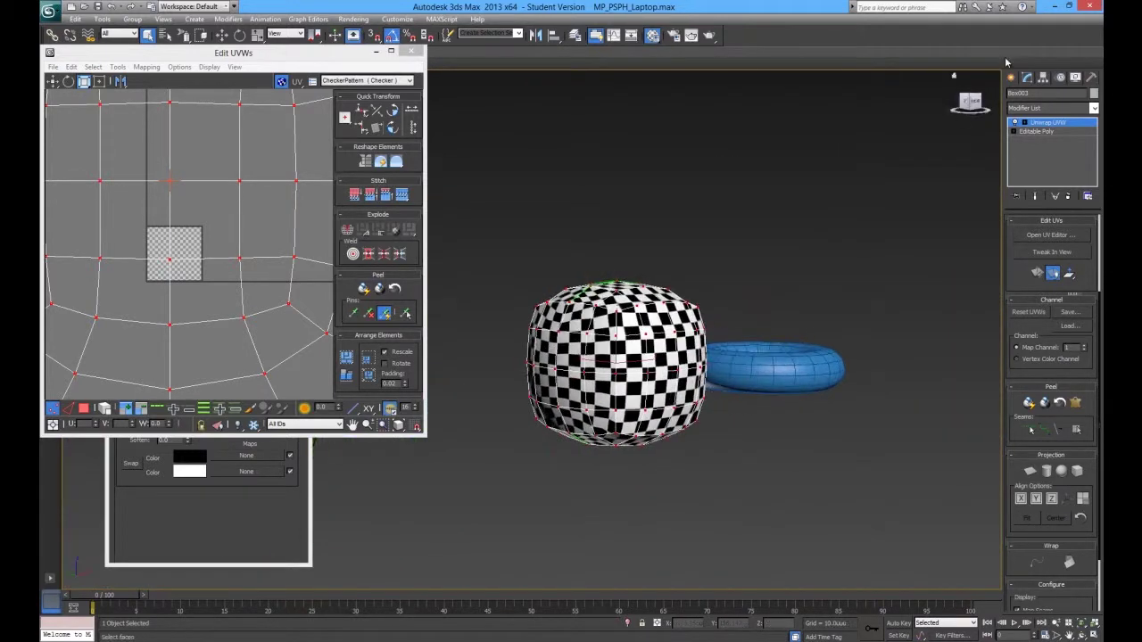
# - Collapse all modifiers on the checkered box and accept the stack warning
pyautogui.rightClick(1043, 123)
pyautogui.click(1018, 238)
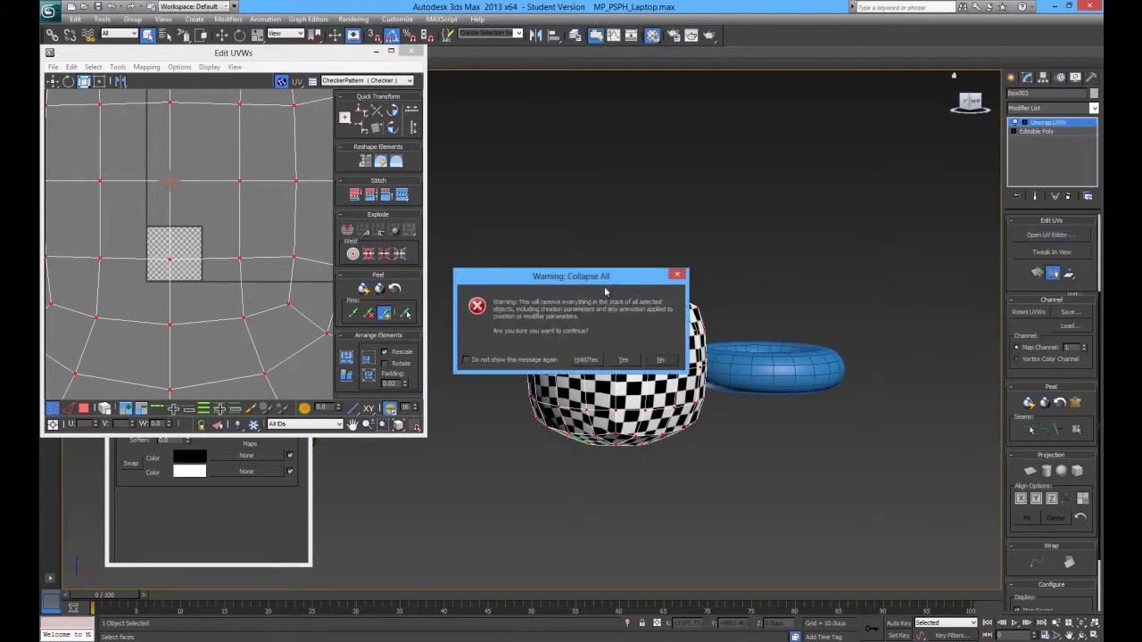
pyautogui.click(615, 360)
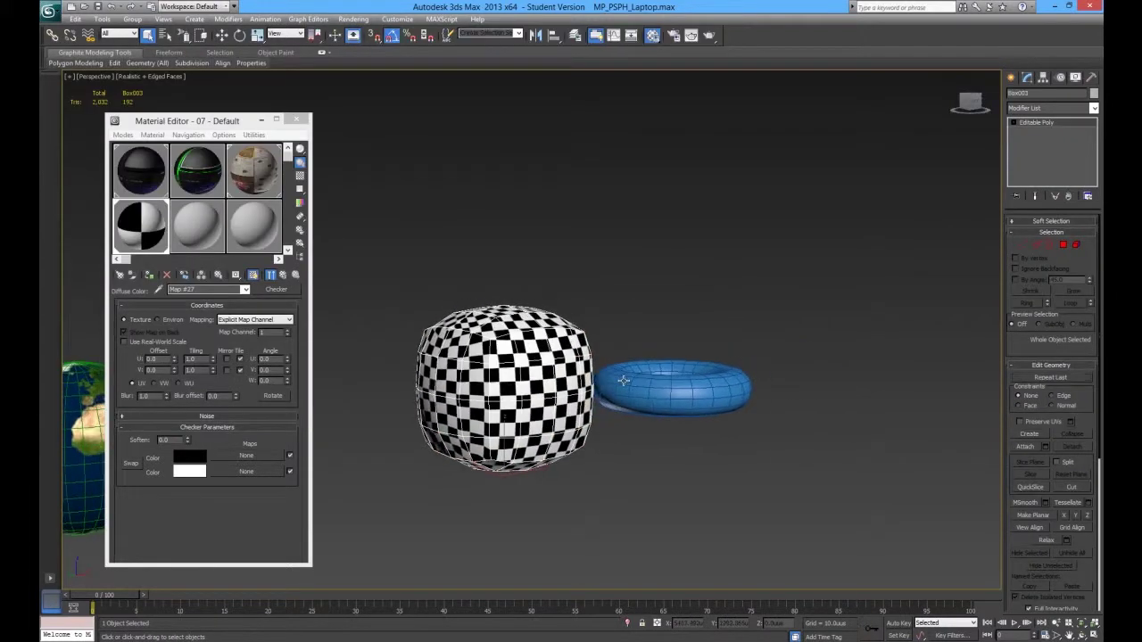
# - Select the blue torus and add an Unwrap UVW modifier to it
pyautogui.click(737, 408)
pyautogui.moveTo(738, 408); pyautogui.dragTo(606, 392, button='middle')
pyautogui.scroll(4, 607, 388)
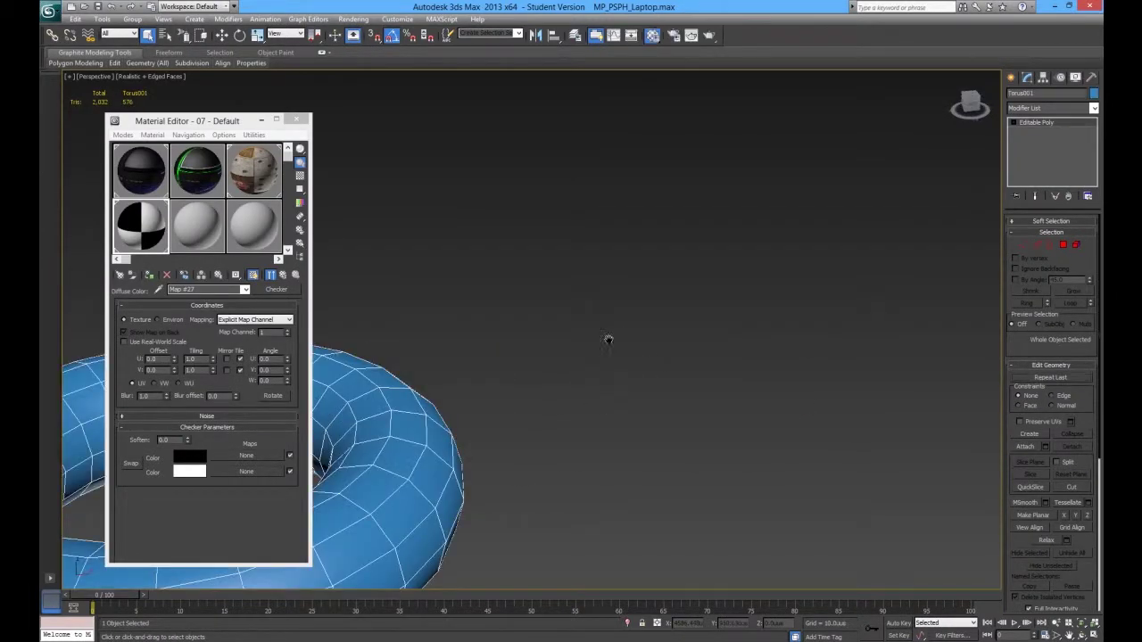
pyautogui.moveTo(610, 339); pyautogui.dragTo(989, 170, button='middle')
pyautogui.click(1053, 108)
pyautogui.scroll(-5, 1051, 357)
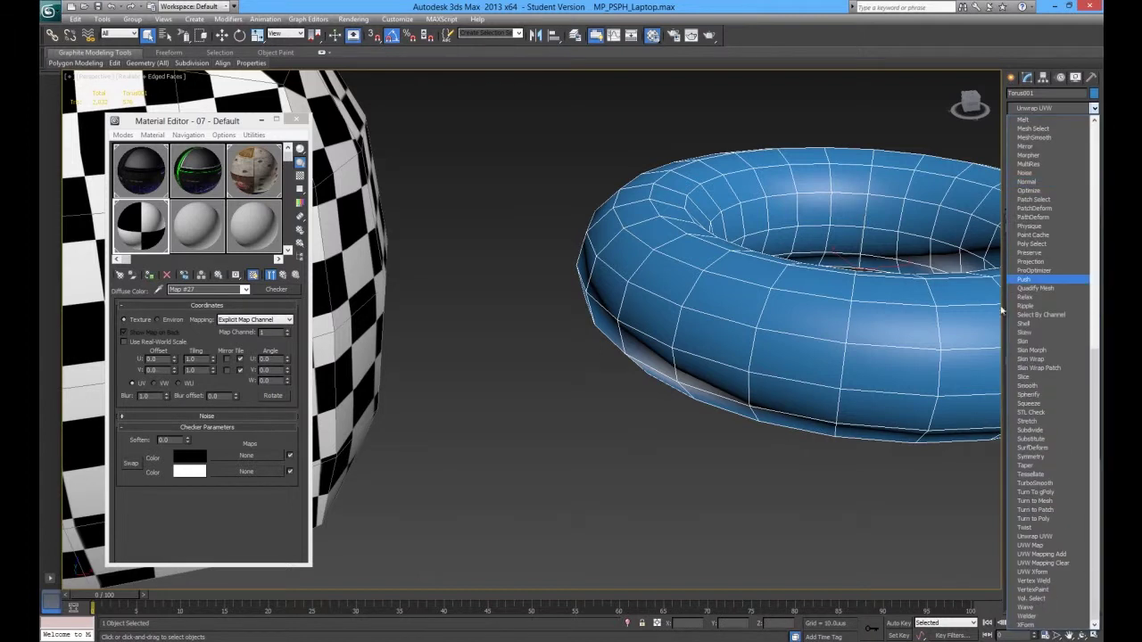
pyautogui.click(1035, 536)
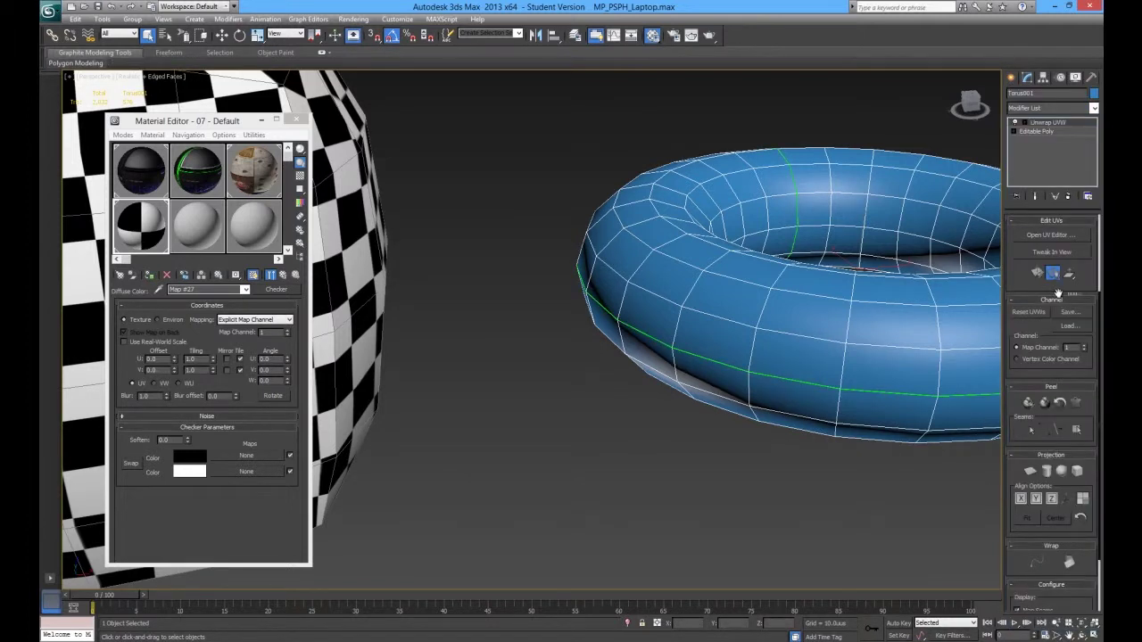
pyautogui.moveTo(829, 304); pyautogui.dragTo(559, 361, button='middle')
pyautogui.scroll(-5, 649, 366)
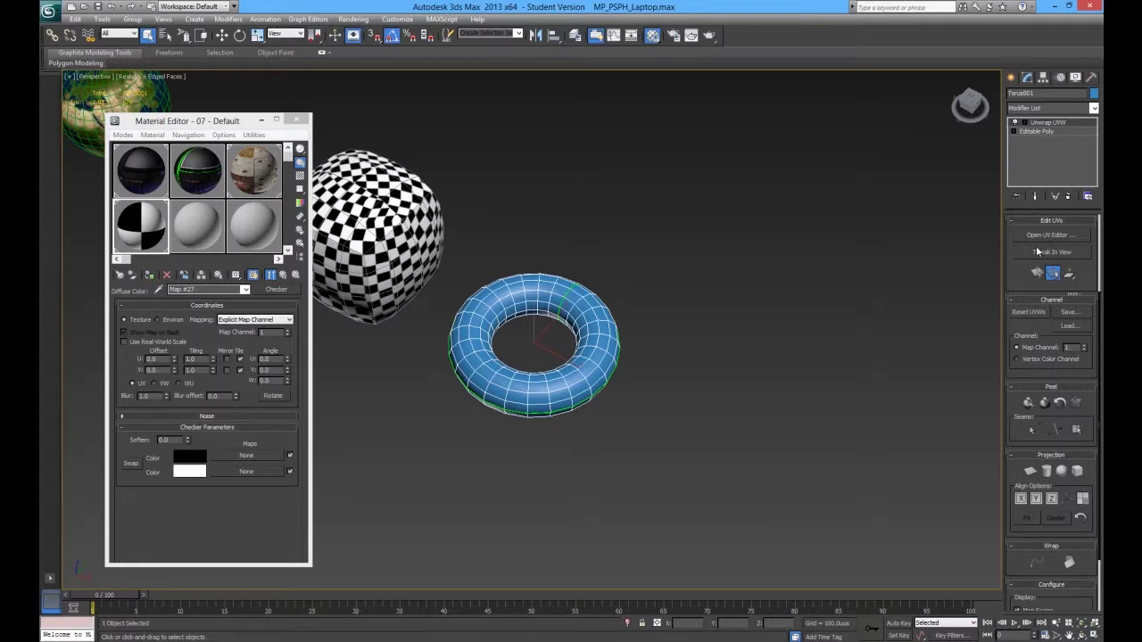
# - Open the torus's UV editor and reset its peel
pyautogui.click(1048, 235)
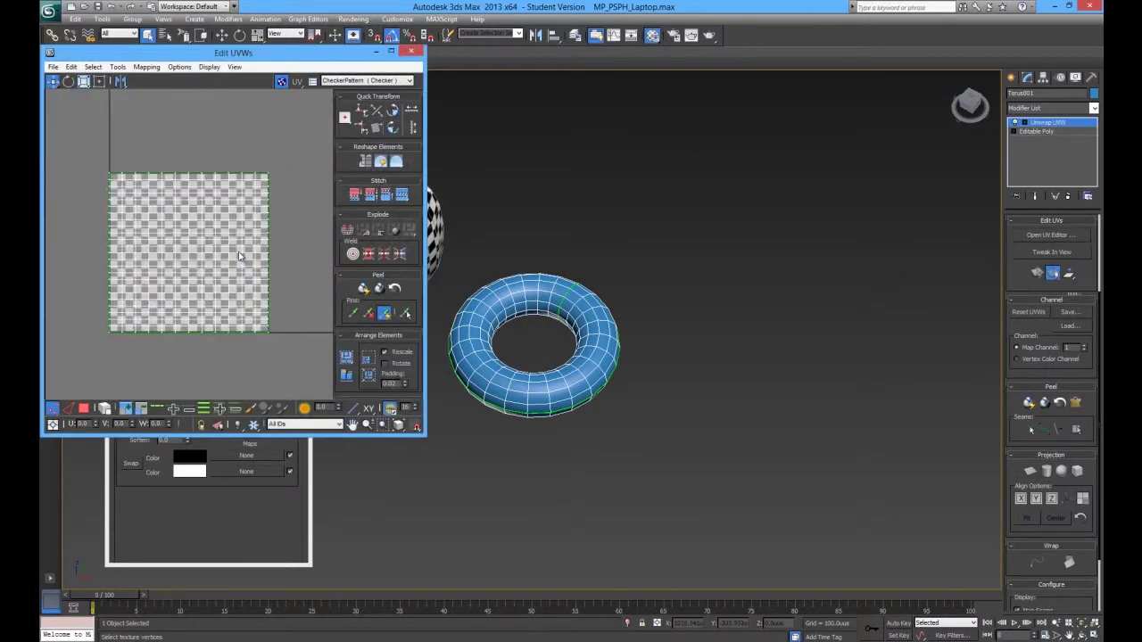
pyautogui.click(396, 289)
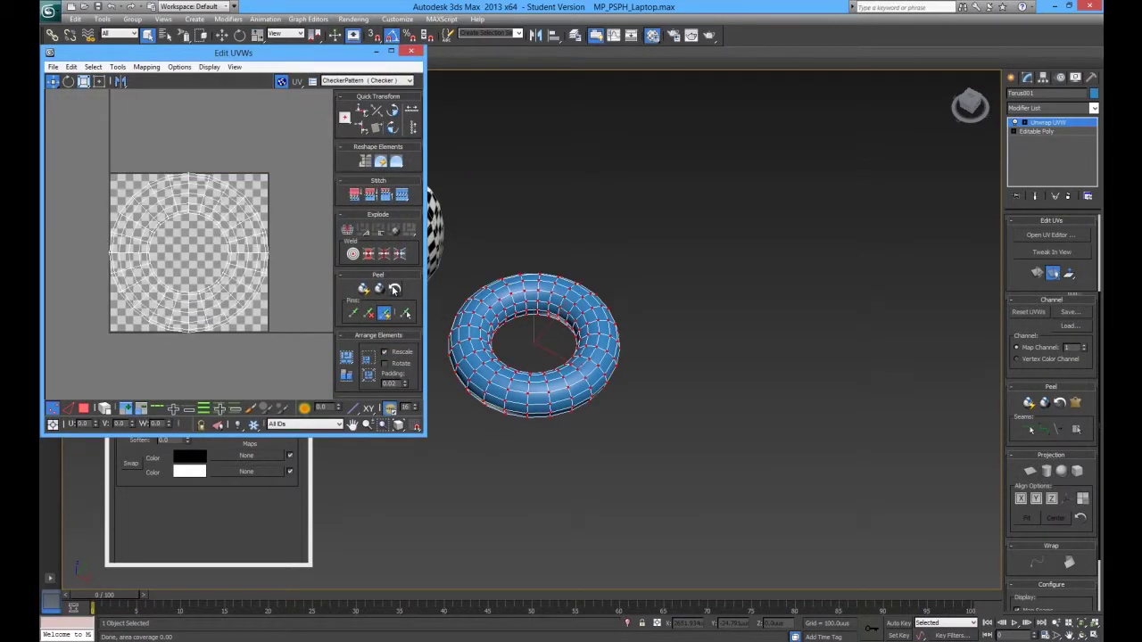
# - Select an edge on the torus's underside and extend it to the full edge loop around the ring
pyautogui.scroll(5, 568, 336)
pyautogui.rightClick(544, 259)
pyautogui.click(533, 235)
pyautogui.keyDown('alt'); pyautogui.moveTo(554, 344); pyautogui.dragTo(596, 203, button='middle'); pyautogui.keyUp('alt')
pyautogui.click(618, 174)
pyautogui.click(578, 177)
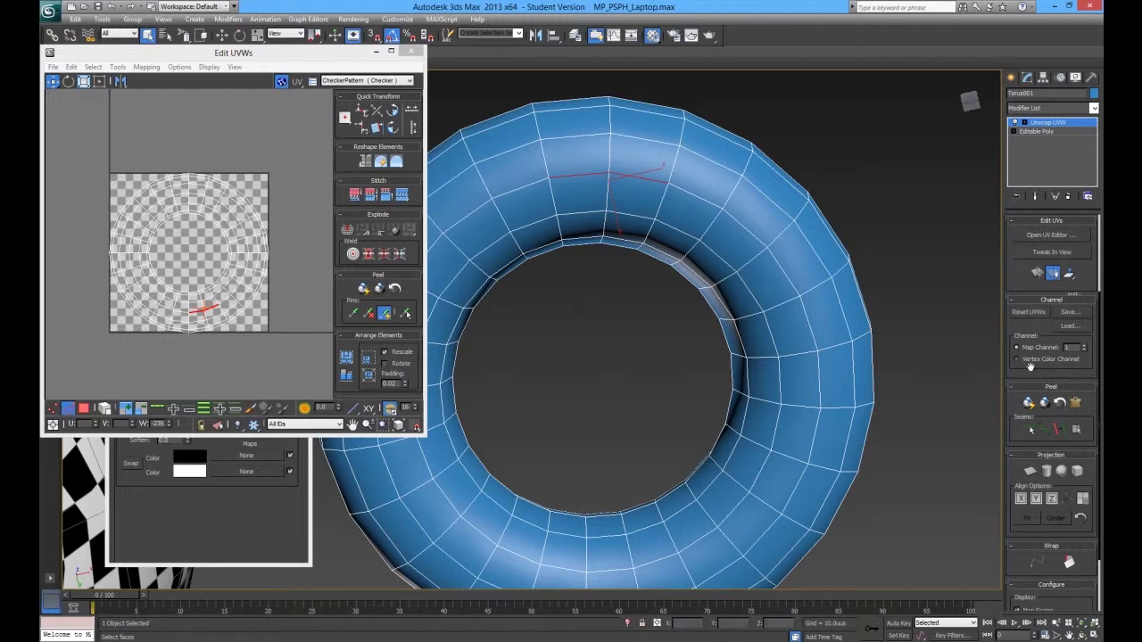
pyautogui.moveTo(1032, 323); pyautogui.dragTo(1035, 497)
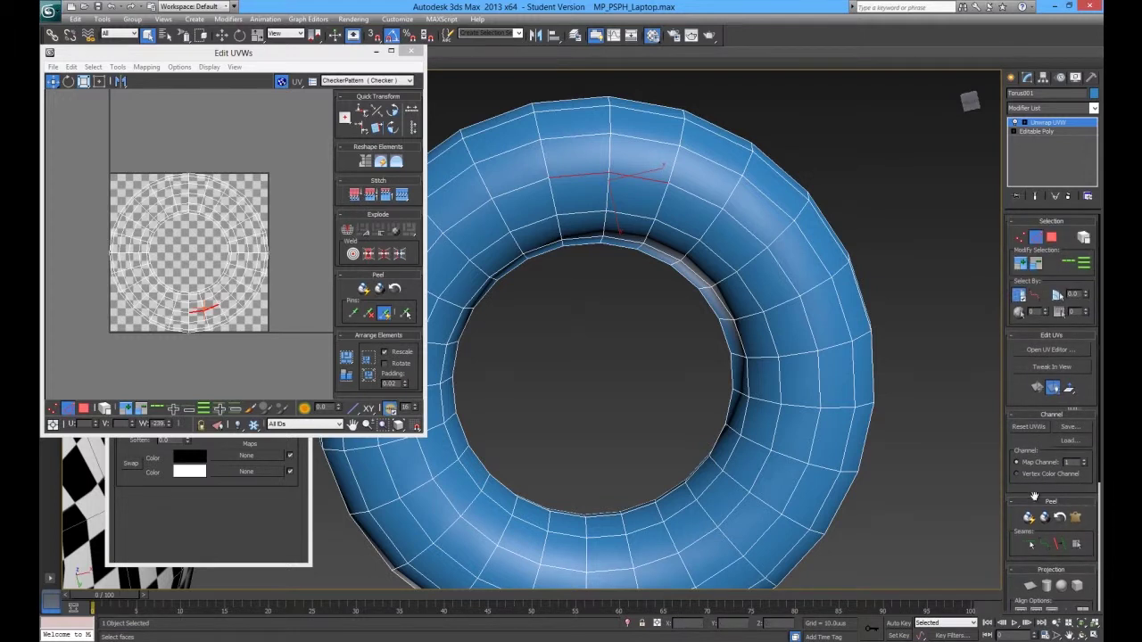
pyautogui.click(1068, 265)
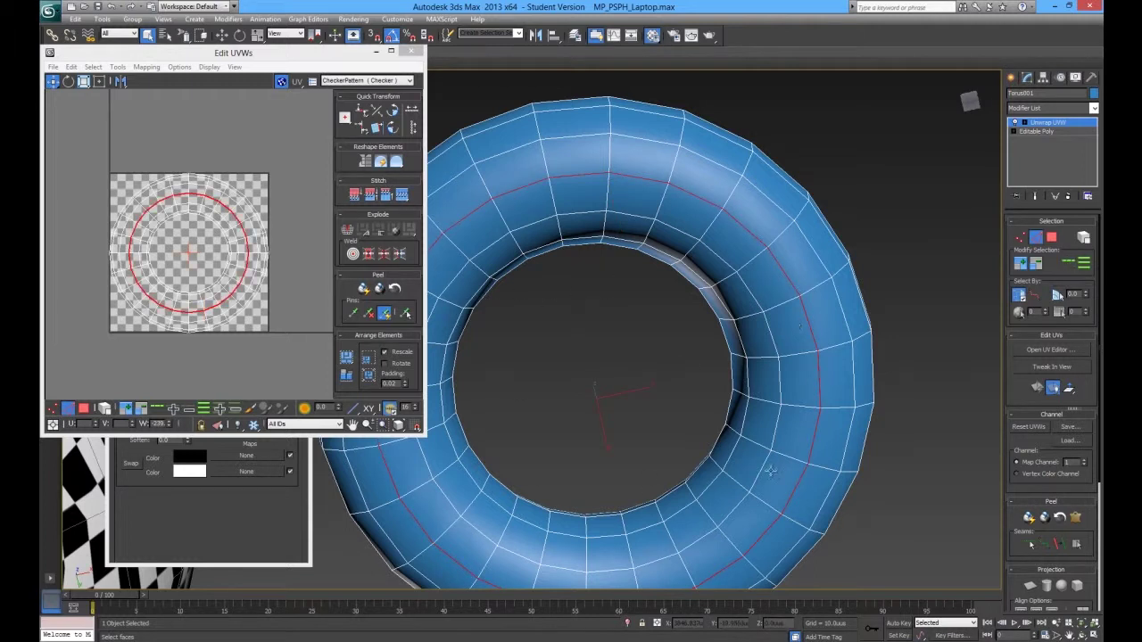
pyautogui.click(811, 323)
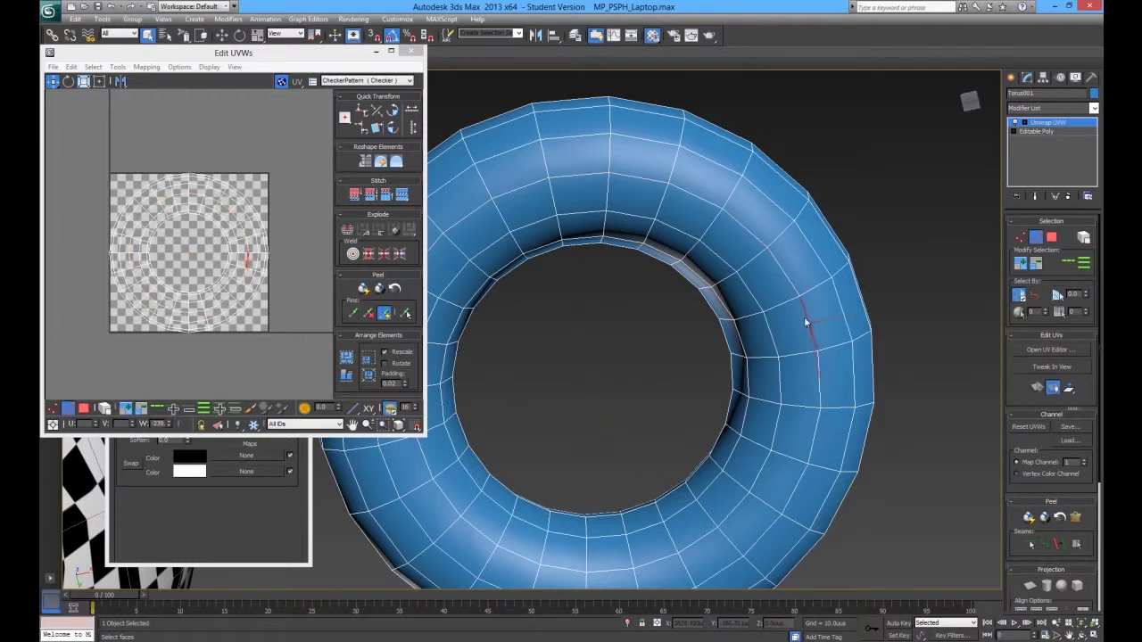
pyautogui.click(784, 276)
pyautogui.click(805, 324)
pyautogui.click(1068, 263)
# - Add one loop of edges around the tube's cross-section to the selection and convert the selected edges to peel seams
pyautogui.keyDown('alt'); pyautogui.moveTo(626, 377); pyautogui.dragTo(655, 500, button='middle'); pyautogui.keyUp('alt')
pyautogui.scroll(-3, 643, 355)
pyautogui.scroll(2, 658, 471)
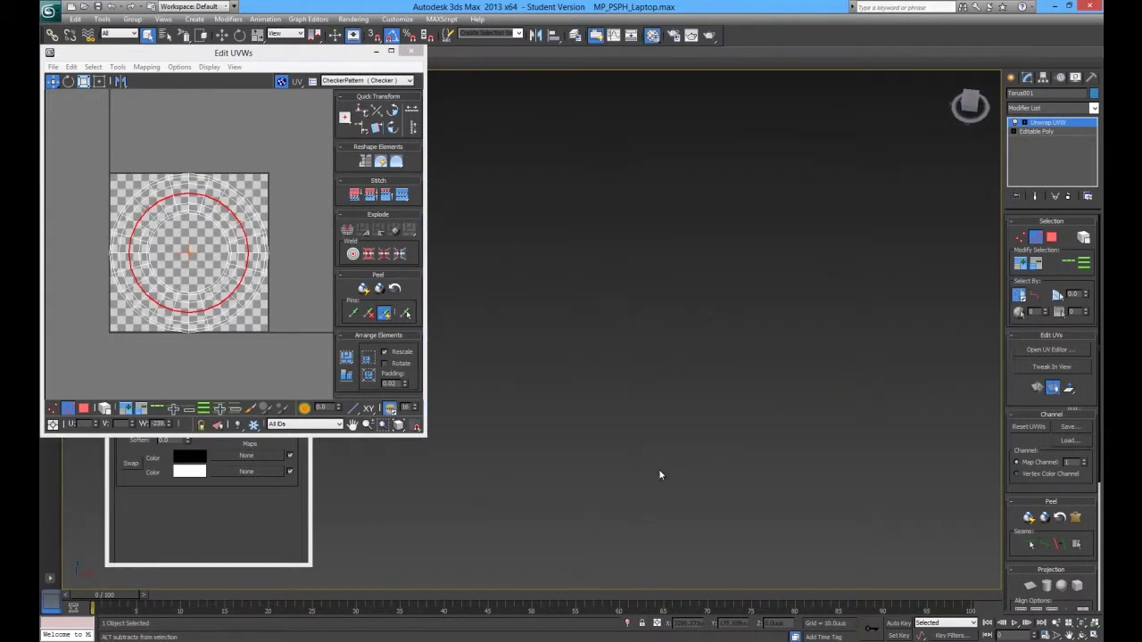
pyautogui.press('z')
pyautogui.keyDown('ctrl'); pyautogui.click(726, 462); pyautogui.keyUp('ctrl')
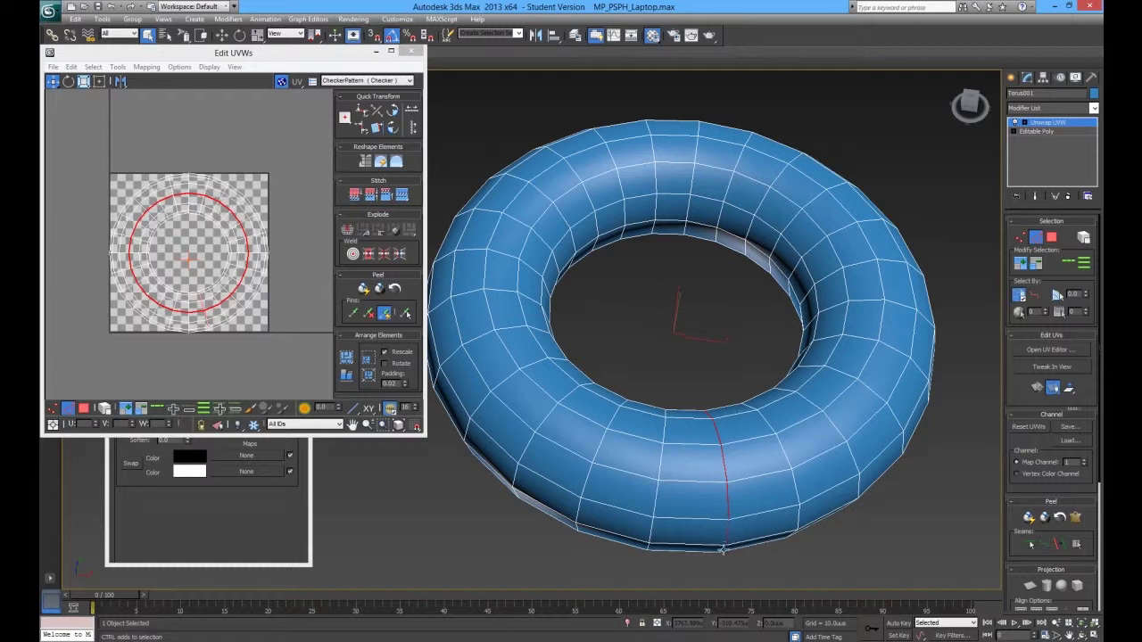
pyautogui.keyDown('alt'); pyautogui.moveTo(723, 550); pyautogui.dragTo(721, 241, button='middle'); pyautogui.keyUp('alt')
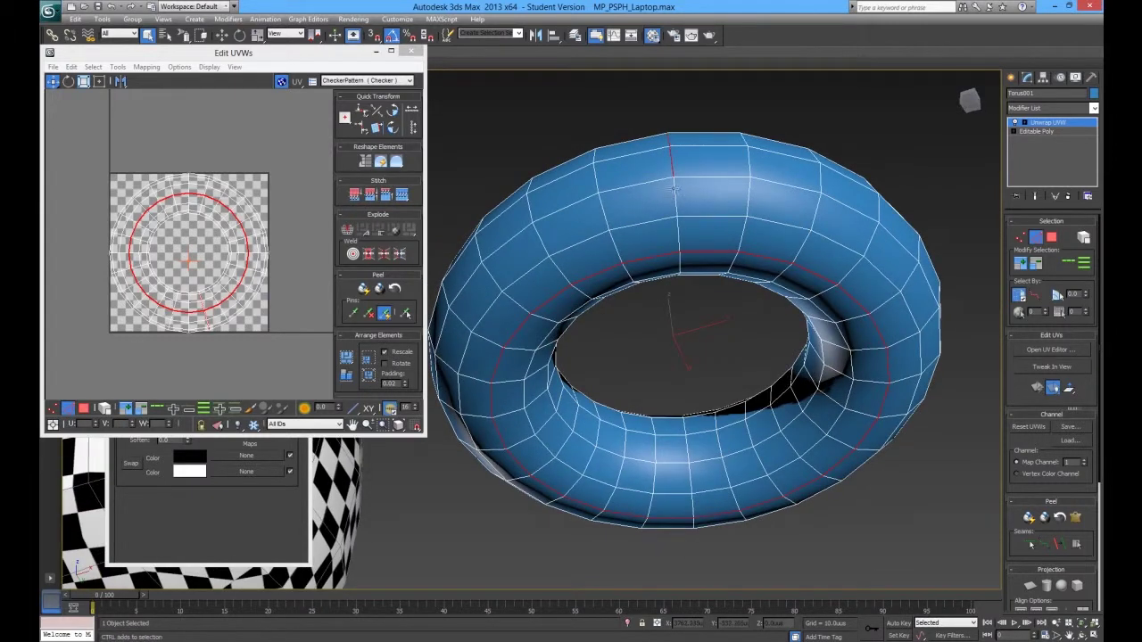
pyautogui.keyDown('alt'); pyautogui.moveTo(680, 261); pyautogui.dragTo(688, 212, button='middle'); pyautogui.keyUp('alt')
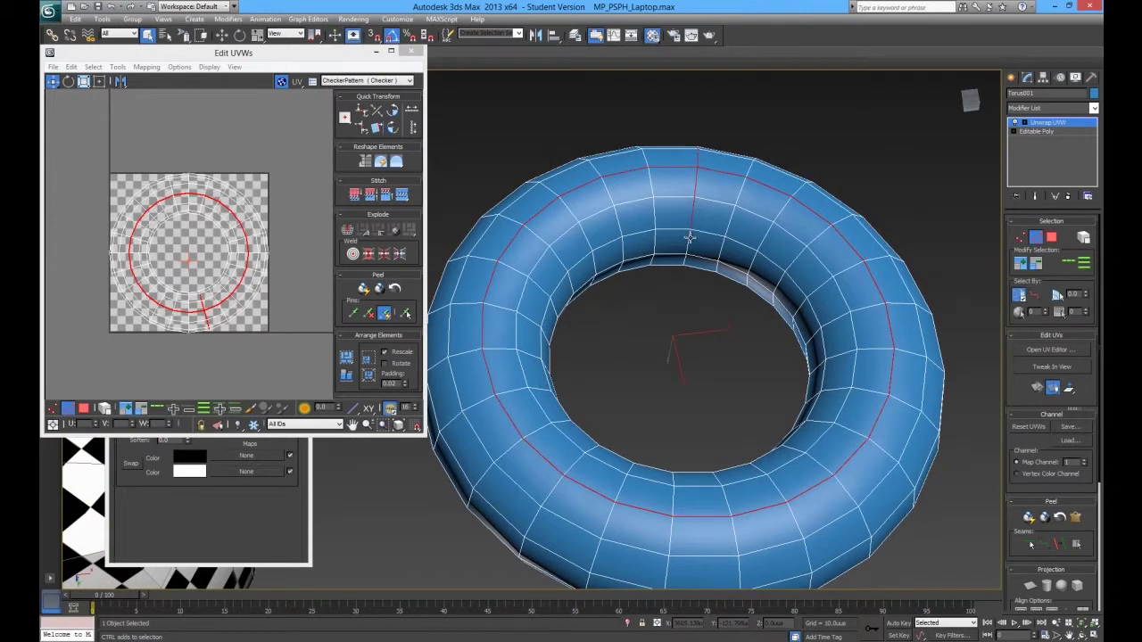
pyautogui.keyDown('alt'); pyautogui.moveTo(684, 259); pyautogui.dragTo(1006, 488, button='middle'); pyautogui.keyUp('alt')
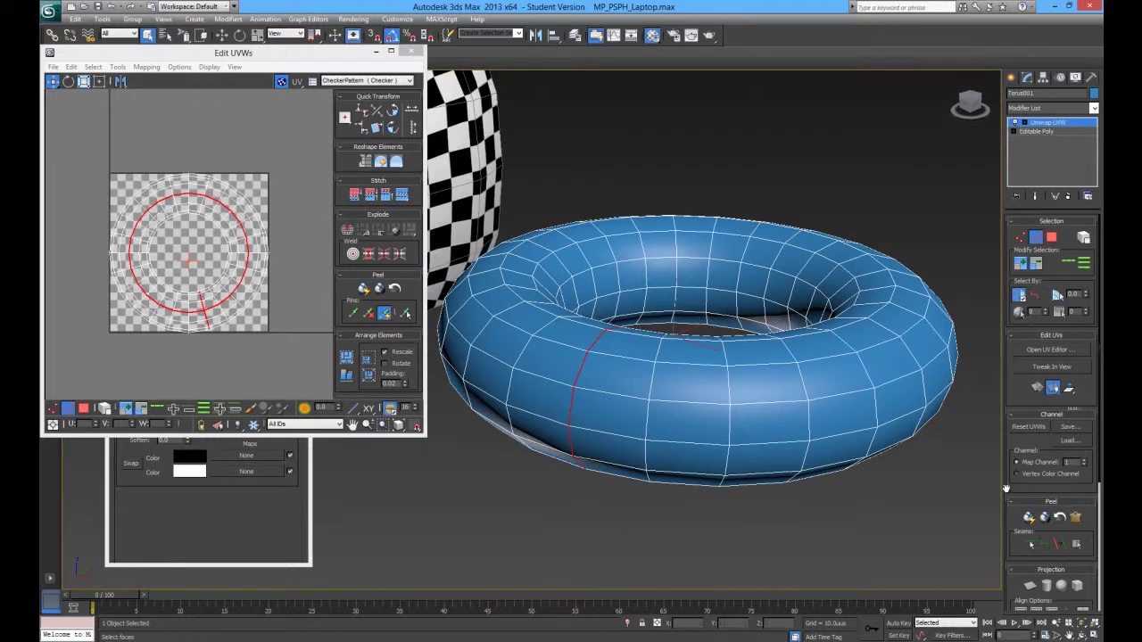
pyautogui.click(1053, 545)
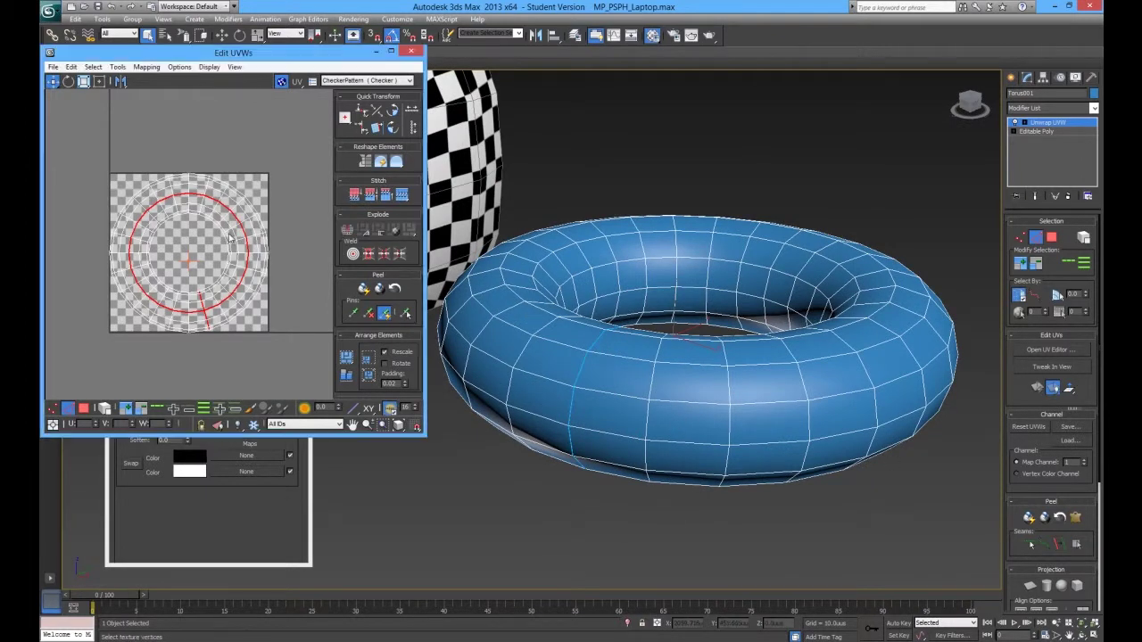
# - Turn on Peel mode for the torus and inspect the new seams from above and below
pyautogui.click(380, 288)
pyautogui.keyDown('alt'); pyautogui.moveTo(714, 325); pyautogui.dragTo(737, 310, button='middle'); pyautogui.keyUp('alt')
pyautogui.scroll(-5, 738, 311)
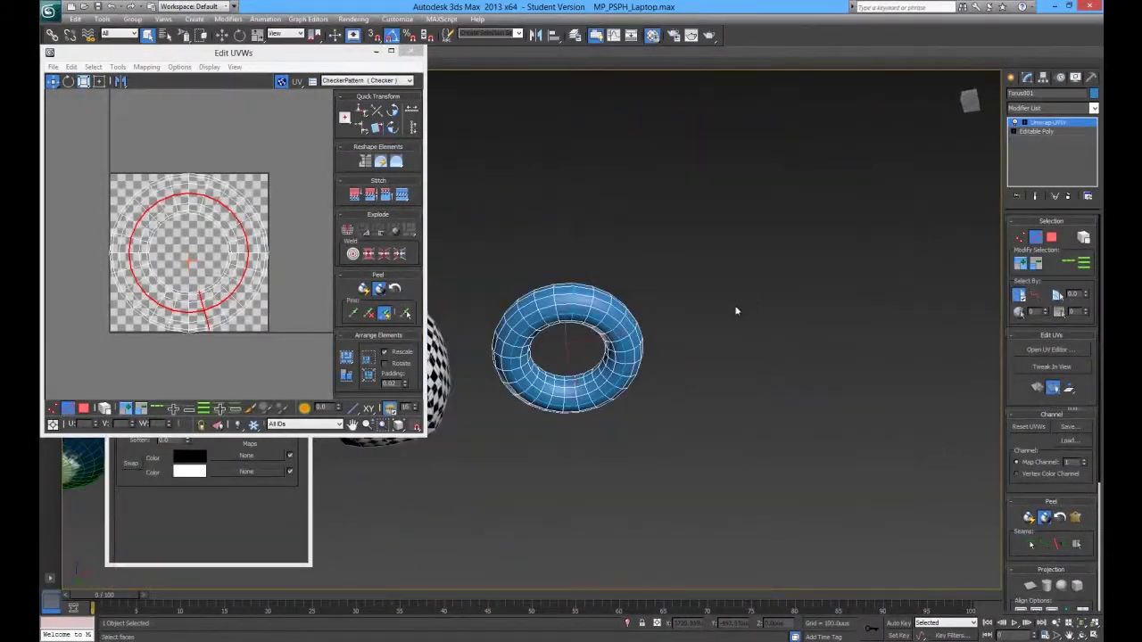
pyautogui.scroll(5, 701, 360)
pyautogui.scroll(-5, 660, 356)
pyautogui.keyDown('alt'); pyautogui.moveTo(650, 348); pyautogui.dragTo(696, 428, button='middle'); pyautogui.keyUp('alt')
pyautogui.press('z')
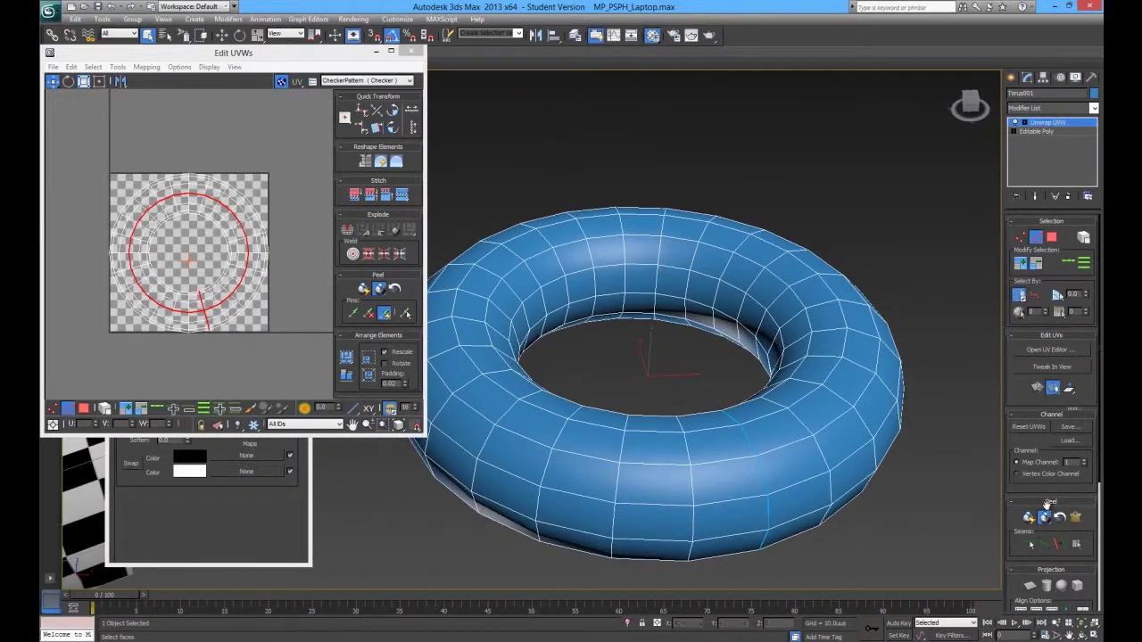
# - Switch to face selection in the UV editor and select all faces of the torus
pyautogui.middleClick(231, 302)
pyautogui.scroll(-1, 231, 303)
pyautogui.click(208, 300)
pyautogui.rightClick(208, 304)
pyautogui.click(197, 259)
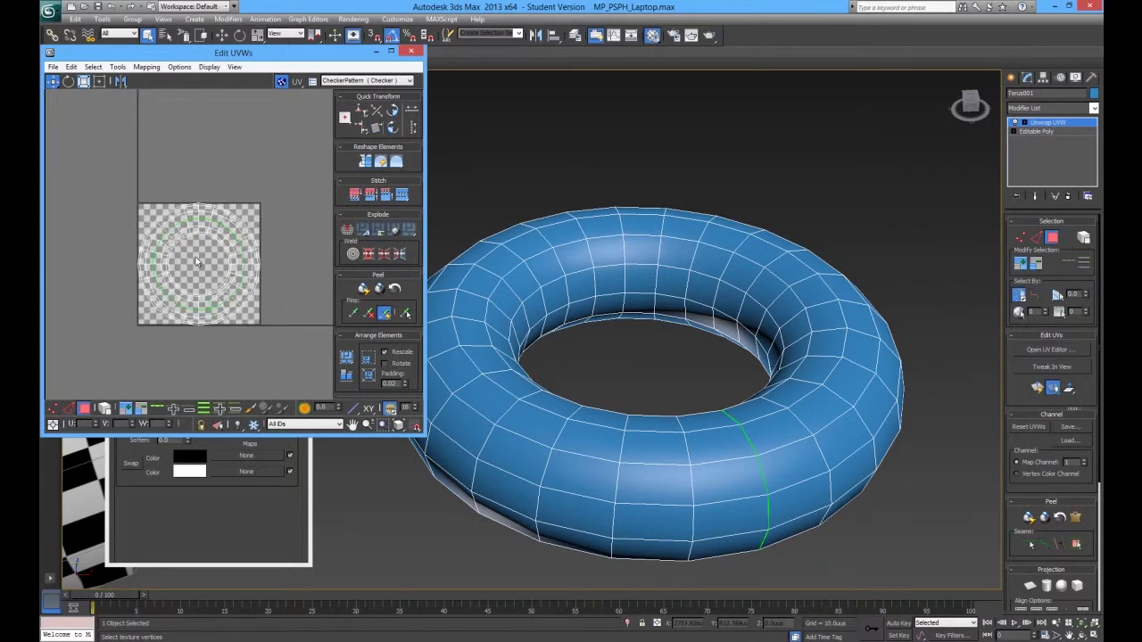
pyautogui.moveTo(273, 324); pyautogui.dragTo(274, 329)
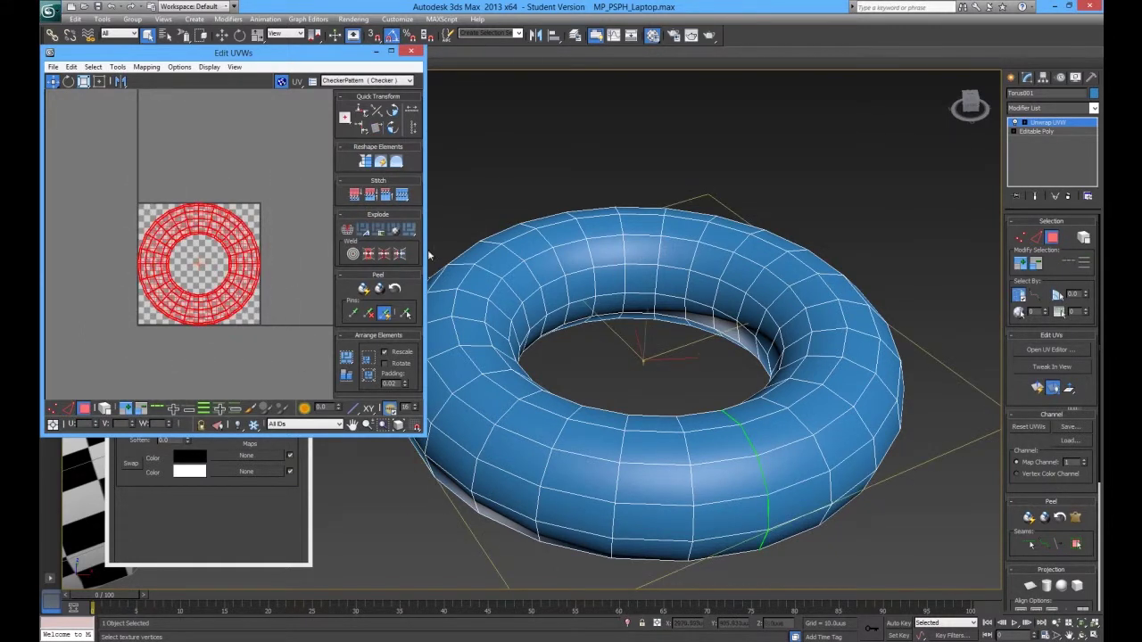
# - Open the Relax tool, set the method to Relax By Face Angles and run a first relax on the torus UVs
pyautogui.click(398, 162)
pyautogui.click(397, 178)
pyautogui.click(121, 98)
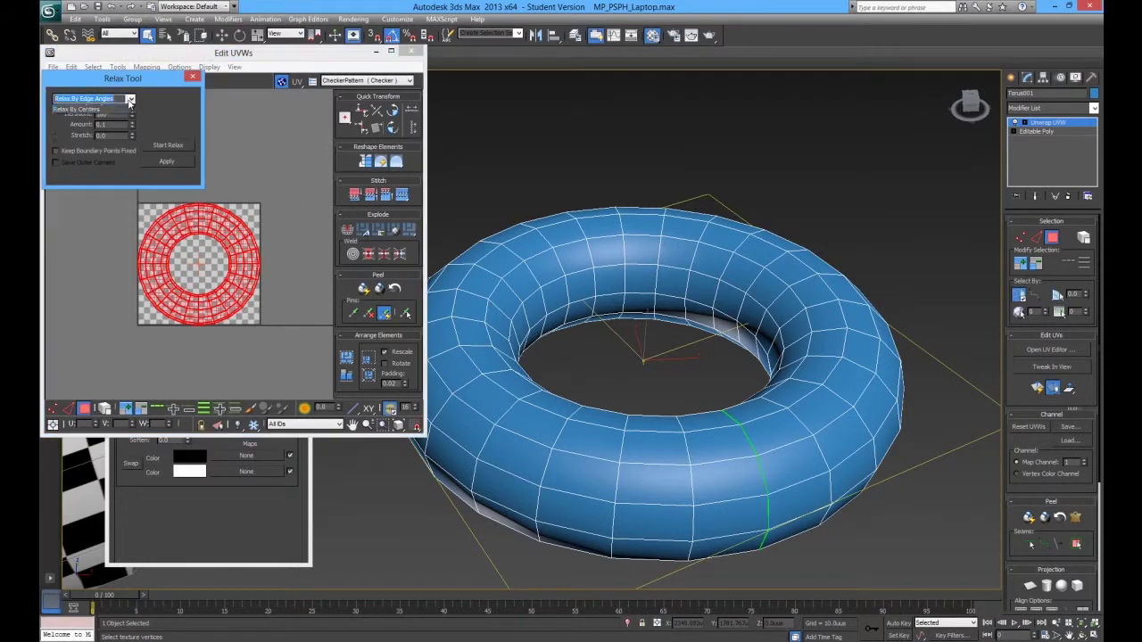
pyautogui.click(125, 107)
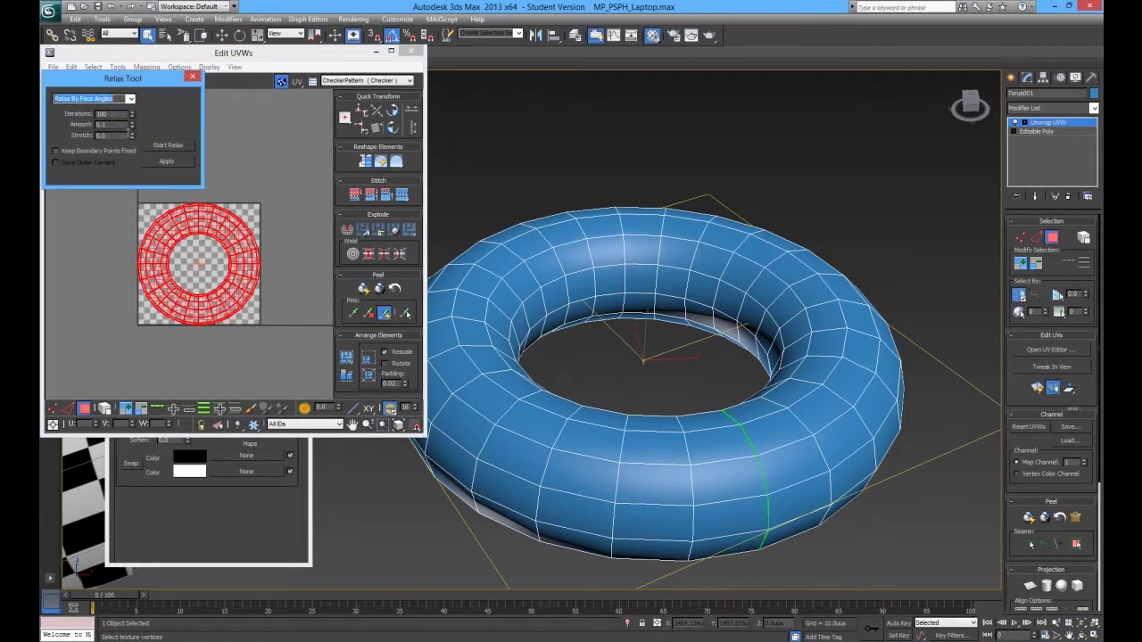
pyautogui.click(166, 147)
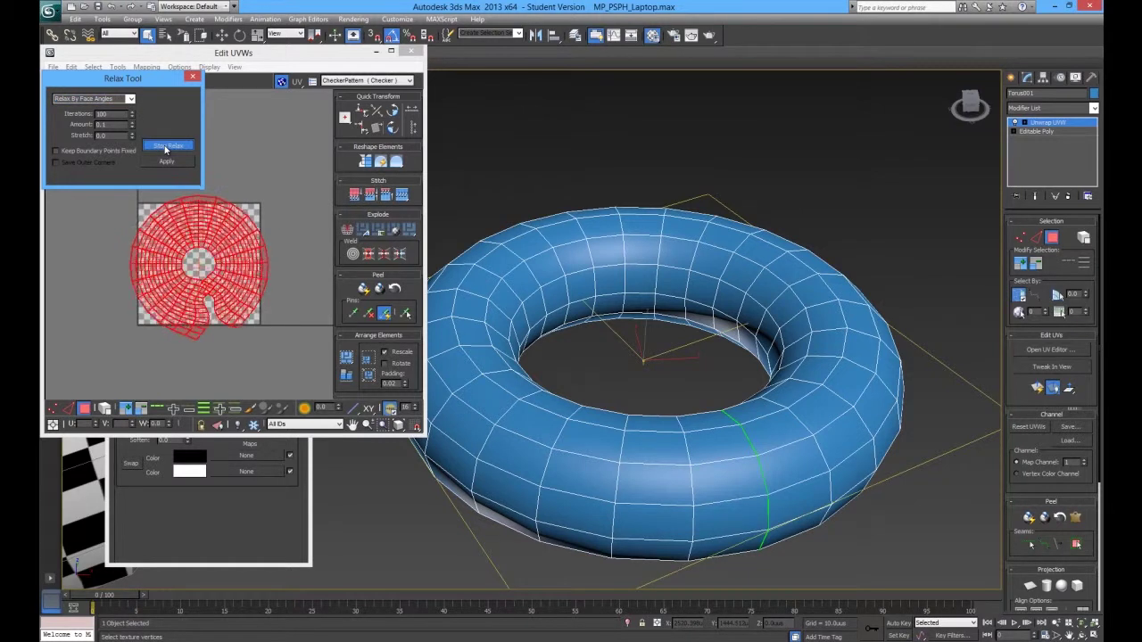
pyautogui.click(165, 148)
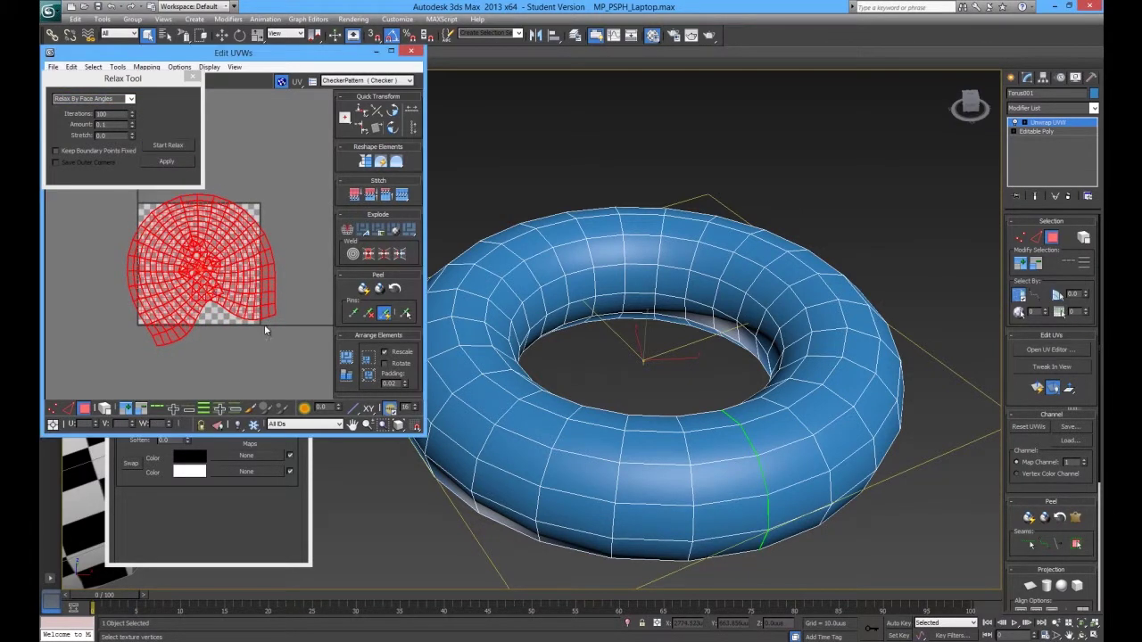
# - Keep relaxing the torus UVs by face angles until the overlapping centre opens into an arched strip
pyautogui.click(166, 146)
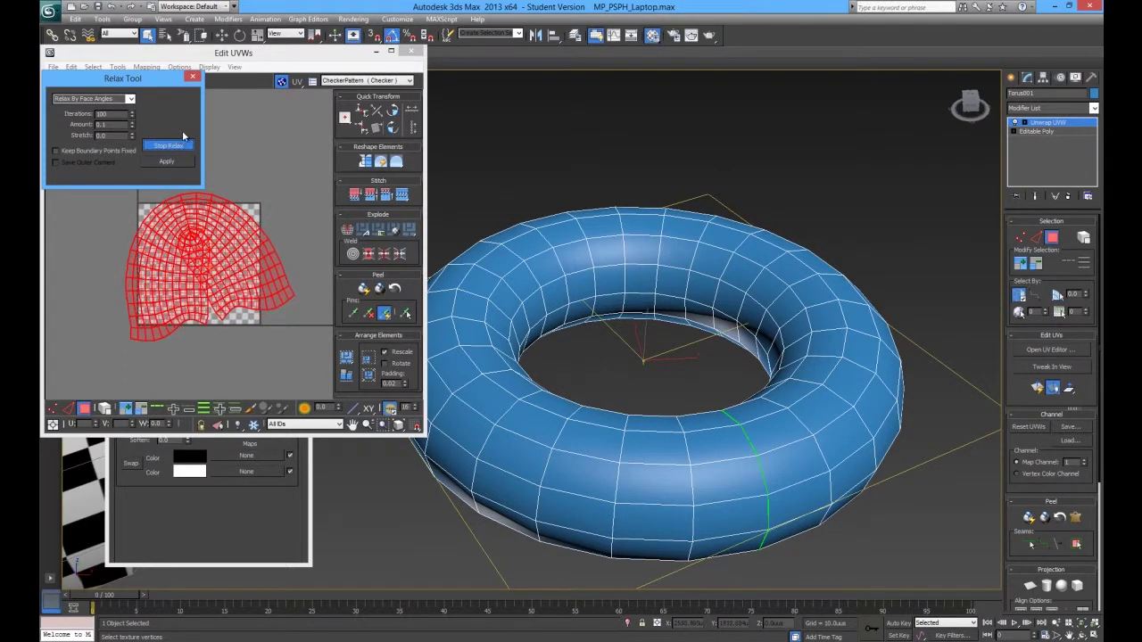
pyautogui.click(181, 144)
pyautogui.click(181, 146)
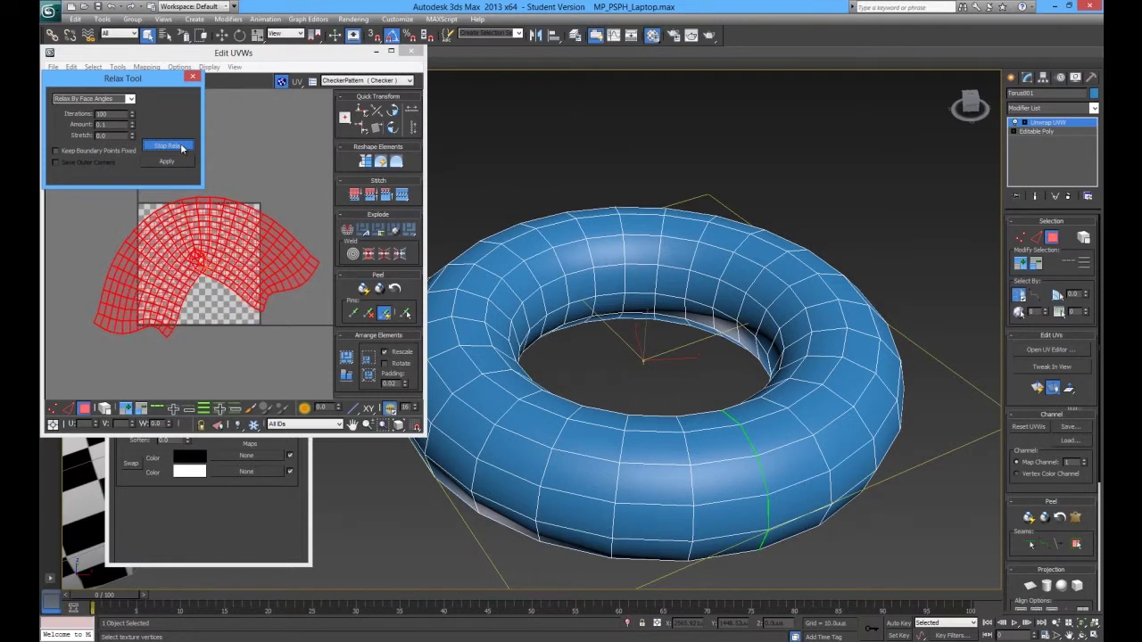
pyautogui.click(181, 148)
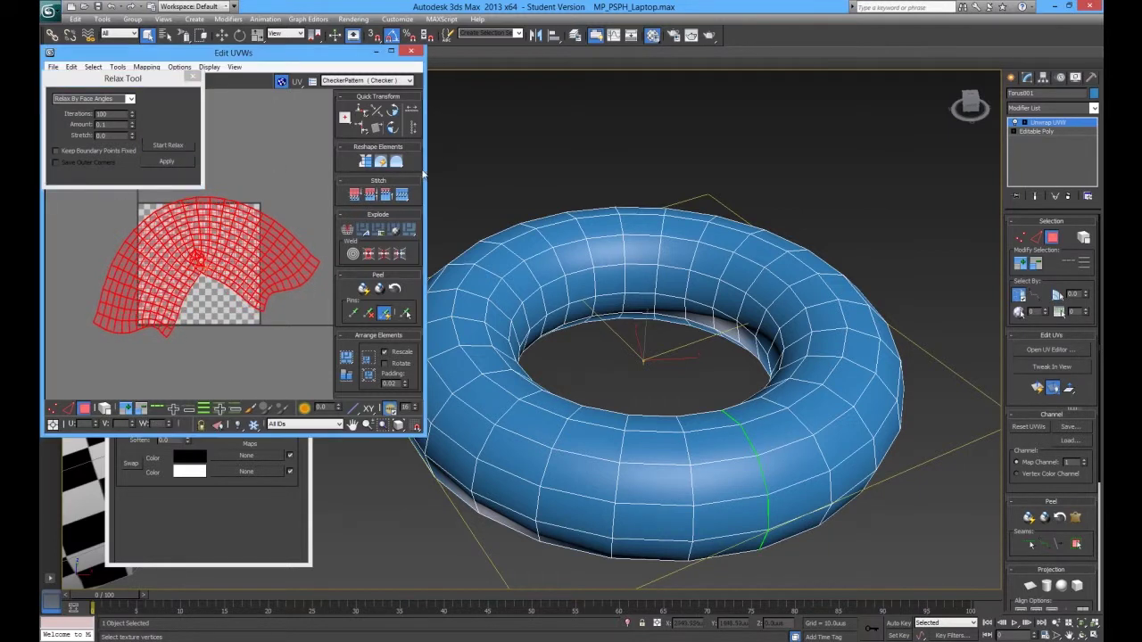
pyautogui.click(170, 146)
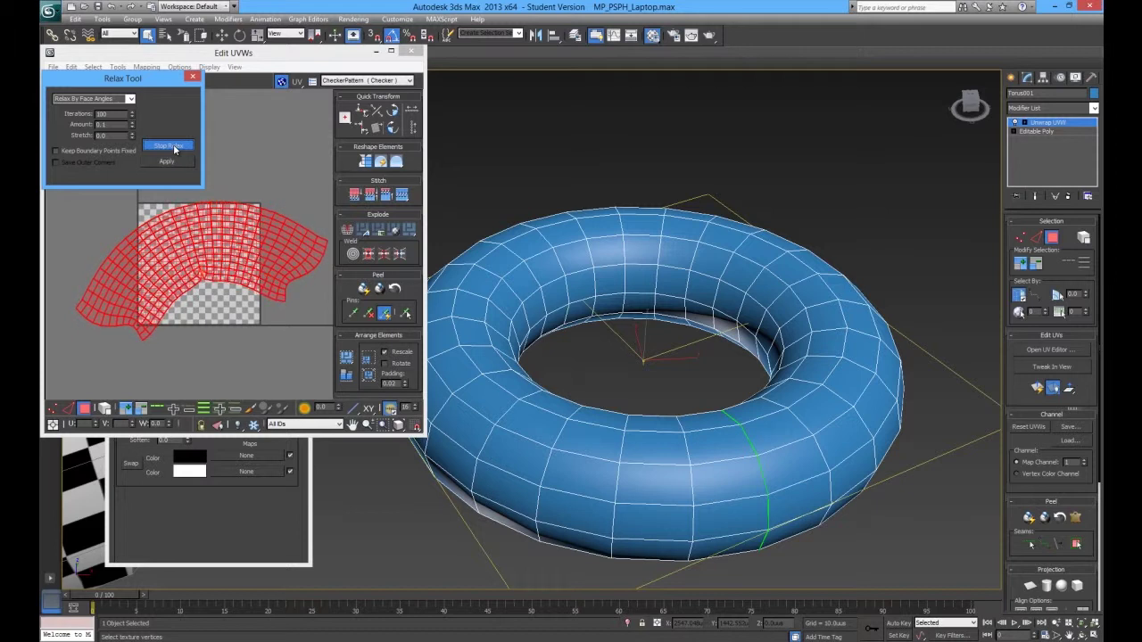
pyautogui.click(173, 144)
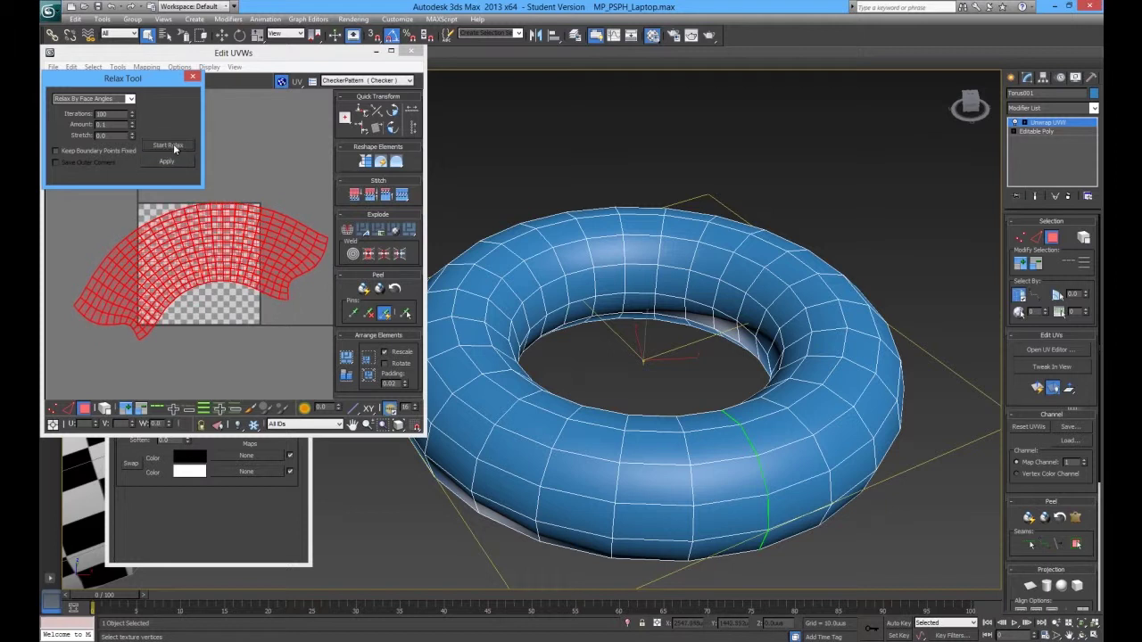
pyautogui.click(140, 300)
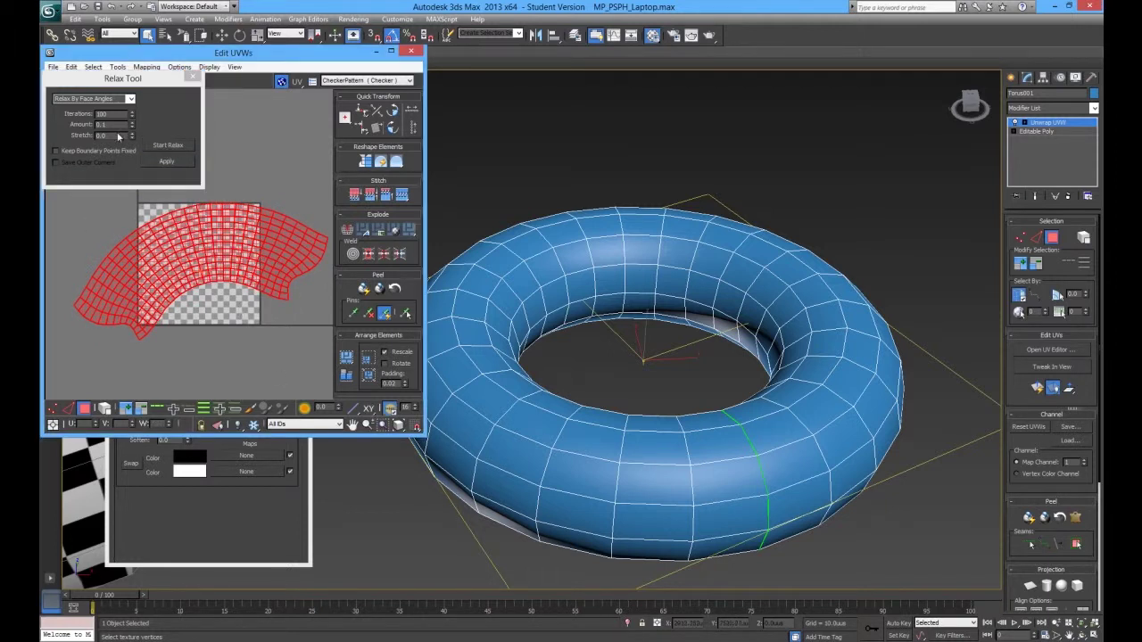
# - Change the relax method to Relax By Edge Angles and relax the arched shell in two short runs
pyautogui.click(130, 98)
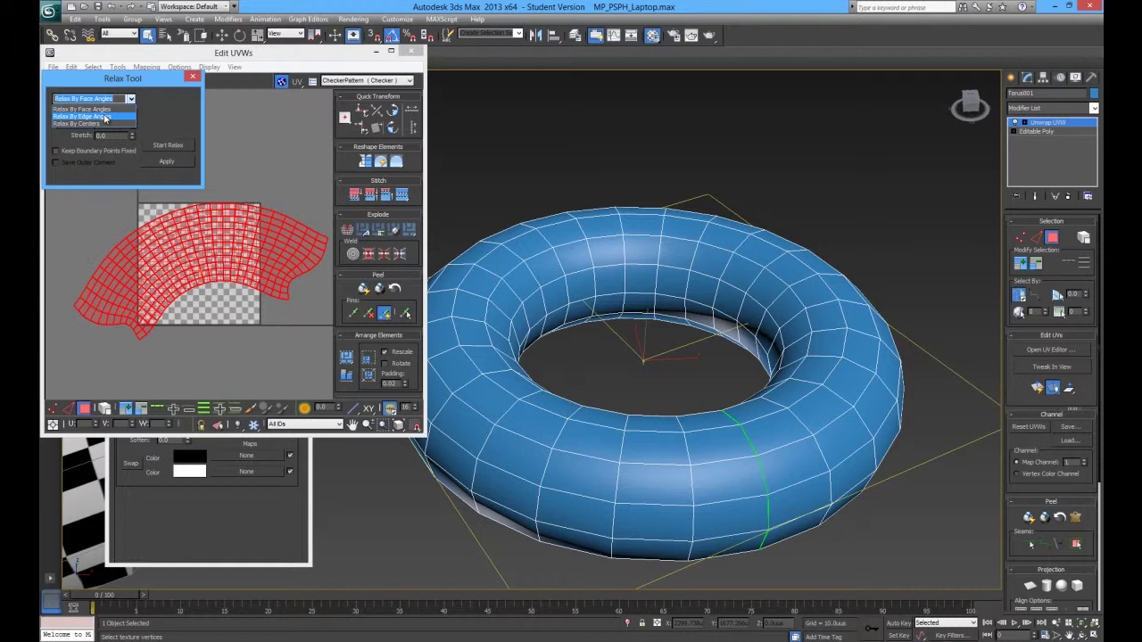
pyautogui.click(104, 116)
pyautogui.click(154, 147)
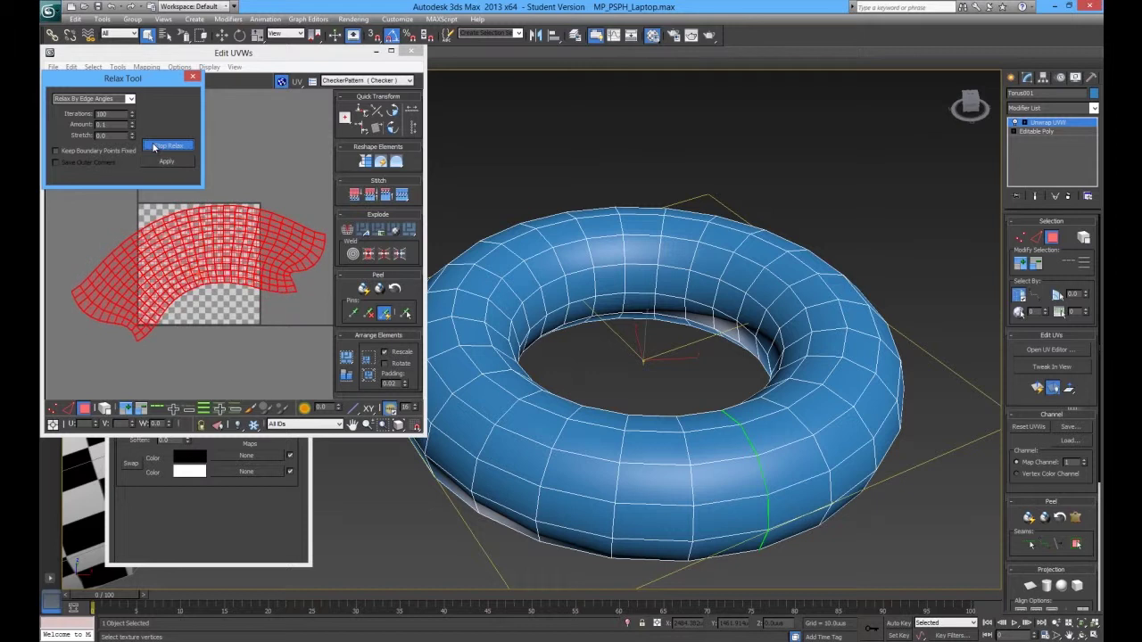
pyautogui.click(154, 147)
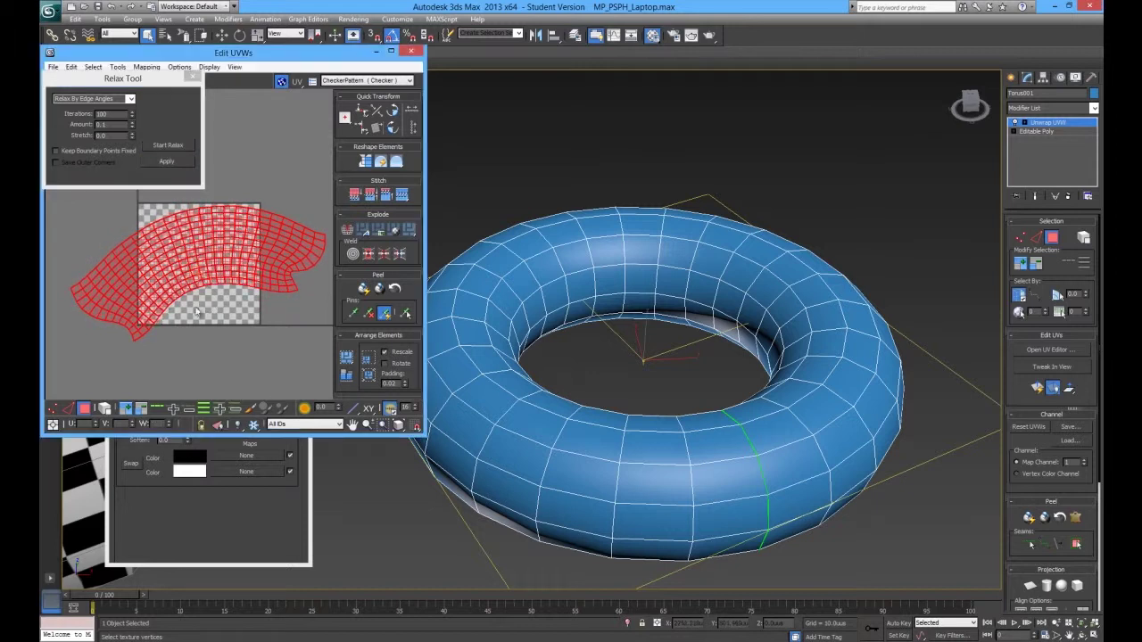
pyautogui.click(176, 149)
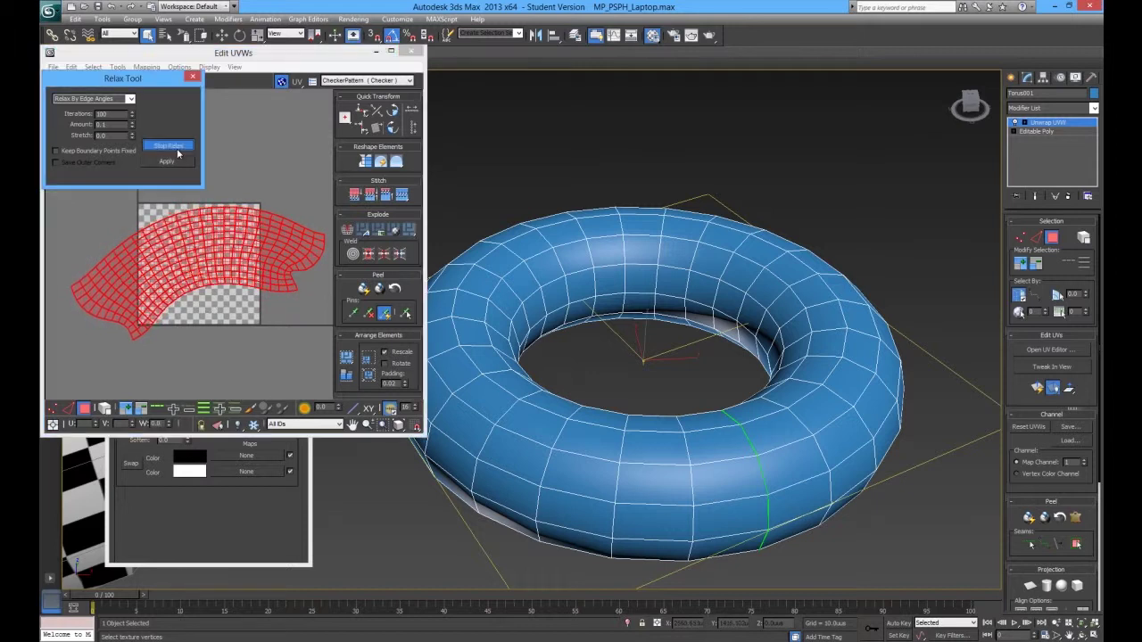
pyautogui.click(180, 146)
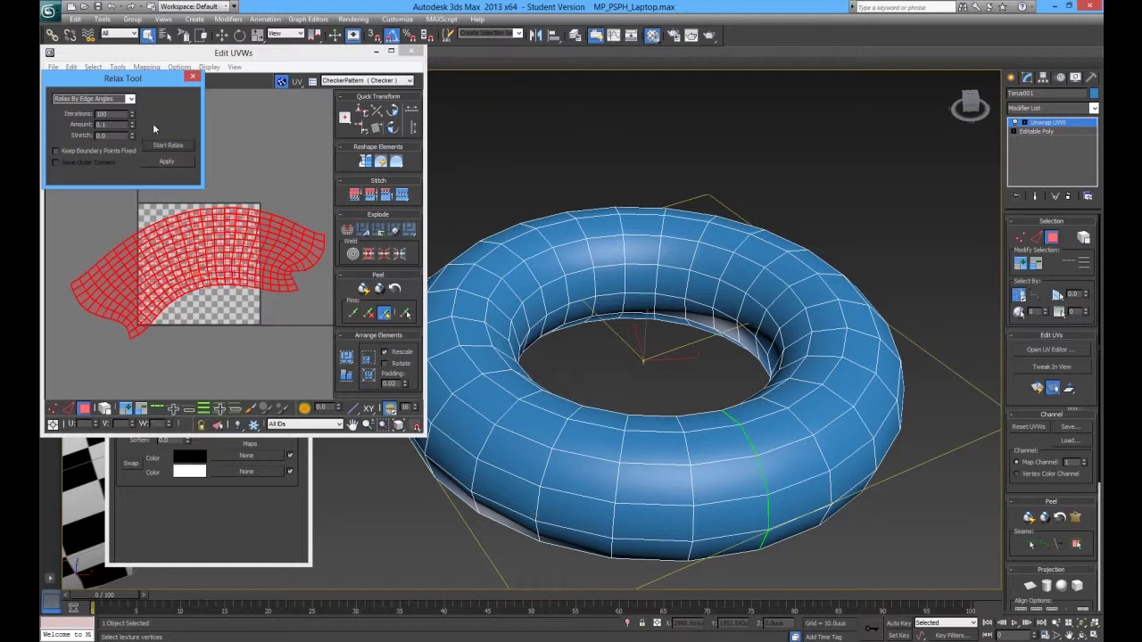
# - Return the relax method to Relax By Face Angles and briefly relax the shell again
pyautogui.click(130, 99)
pyautogui.click(131, 108)
pyautogui.click(179, 146)
pyautogui.click(179, 147)
pyautogui.click(133, 433)
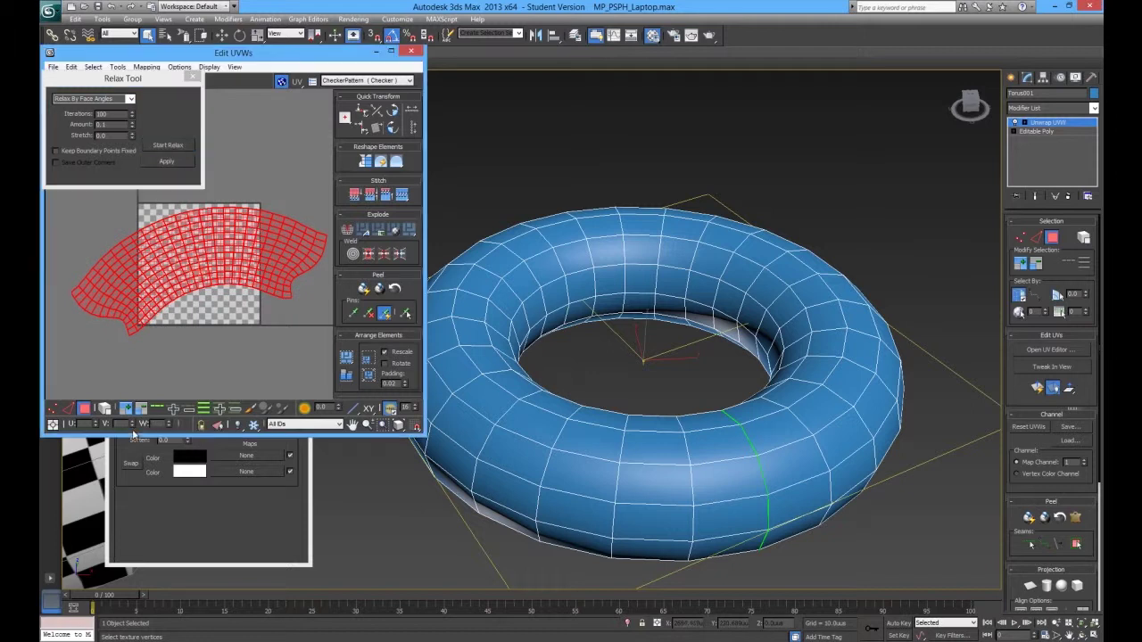
# - Move the whole relaxed torus shell below the texture tile and reselect all its faces
pyautogui.click(174, 307)
pyautogui.scroll(-3, 174, 305)
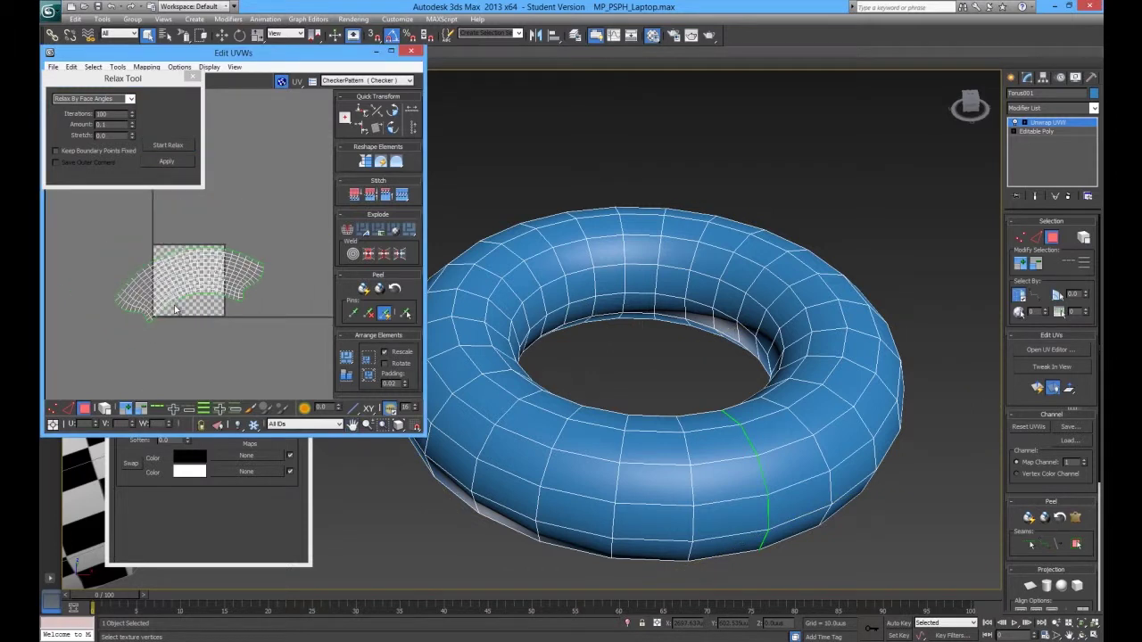
pyautogui.moveTo(291, 365); pyautogui.dragTo(105, 234)
pyautogui.moveTo(210, 272); pyautogui.dragTo(236, 367)
pyautogui.click(251, 278)
pyautogui.scroll(-3, 247, 286)
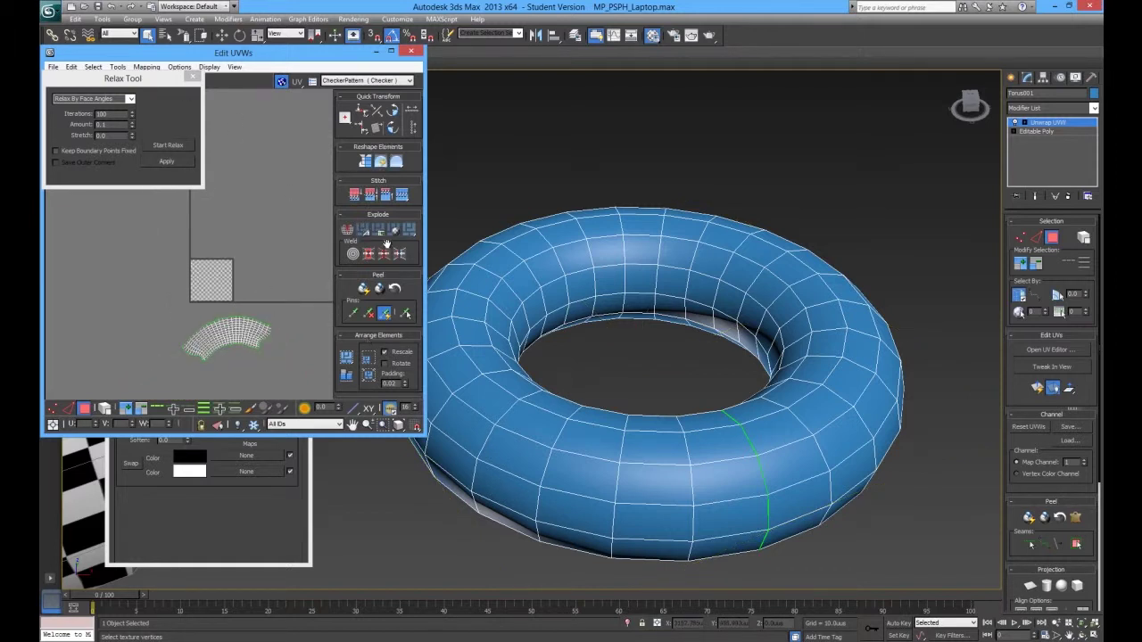
pyautogui.moveTo(159, 281); pyautogui.dragTo(280, 377)
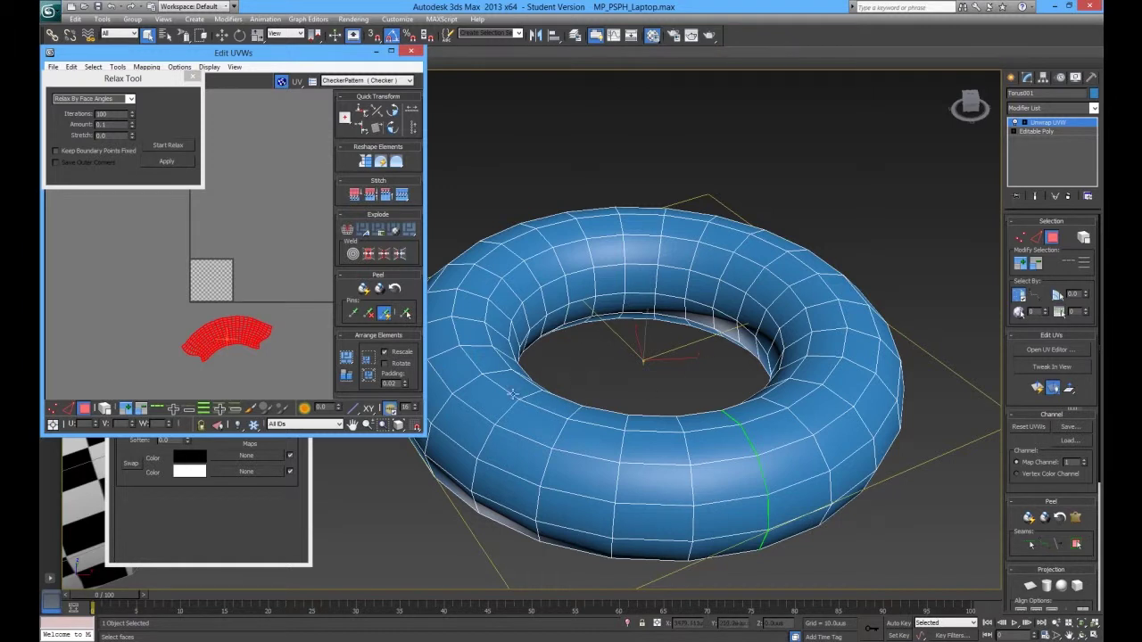
# - Deselect the torus UV shell's faces and close both the Relax Tool and the UV editor
pyautogui.click(292, 261)
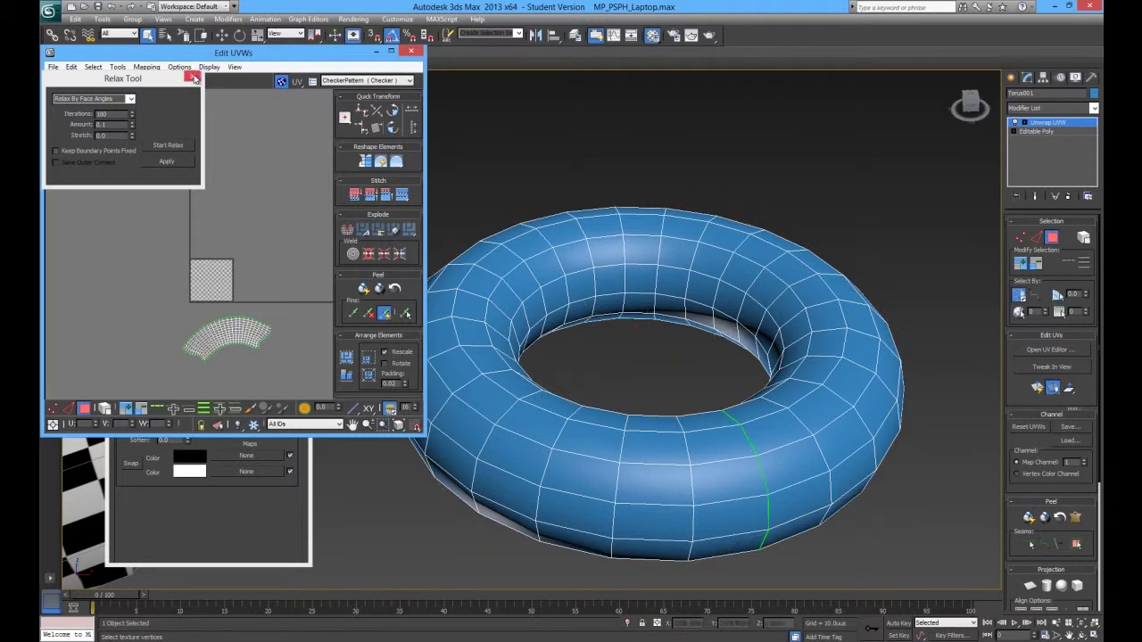
pyautogui.click(194, 78)
pyautogui.click(410, 51)
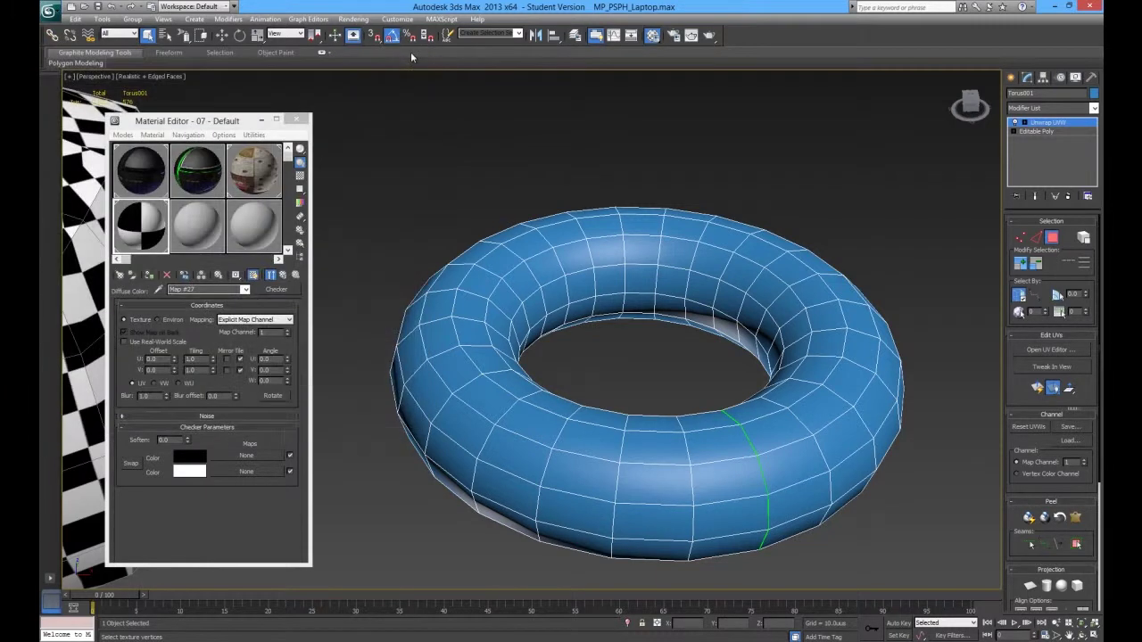
# - Collapse the torus's Unwrap UVW modifier into its Editable Poly and deselect the torus
pyautogui.rightClick(1051, 127)
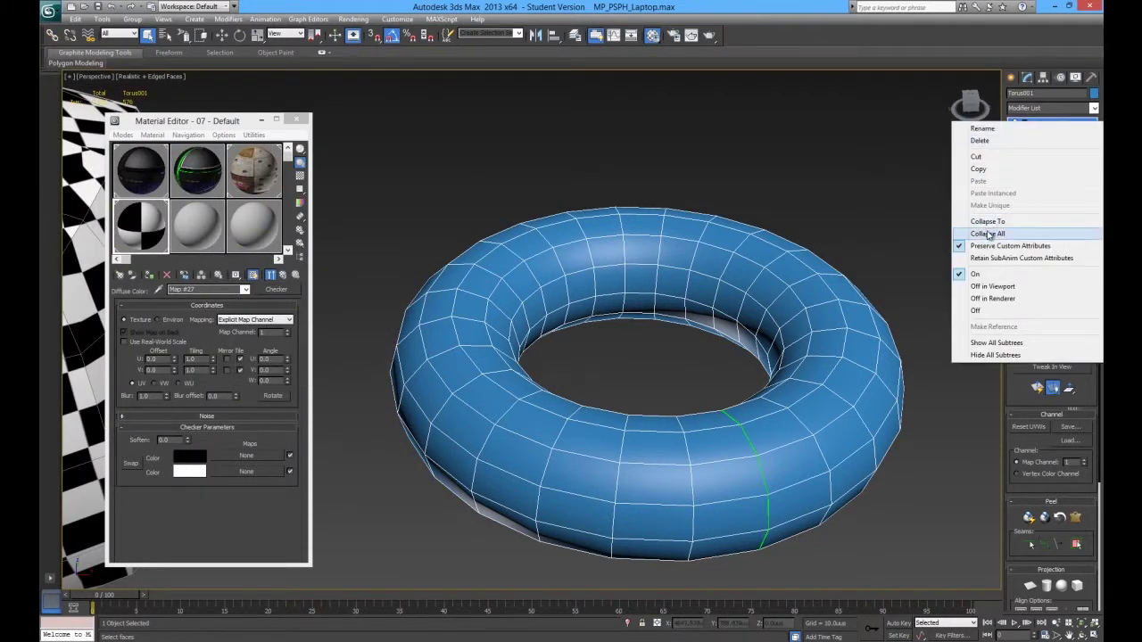
pyautogui.click(1053, 223)
pyautogui.click(599, 360)
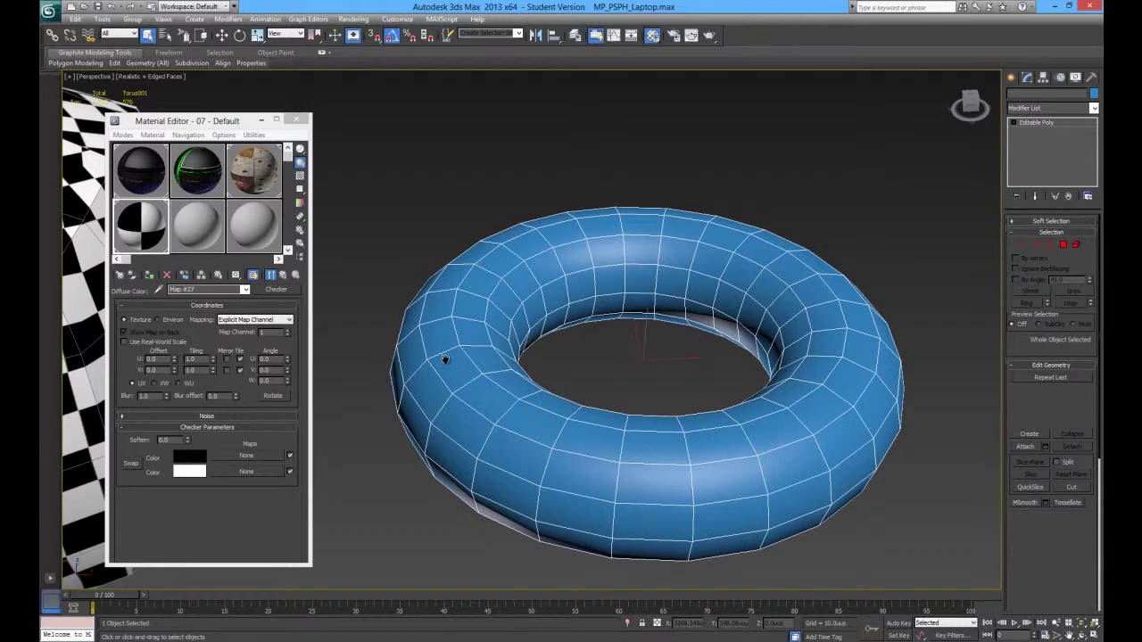
pyautogui.scroll(-10, 530, 309)
pyautogui.scroll(8, 530, 309)
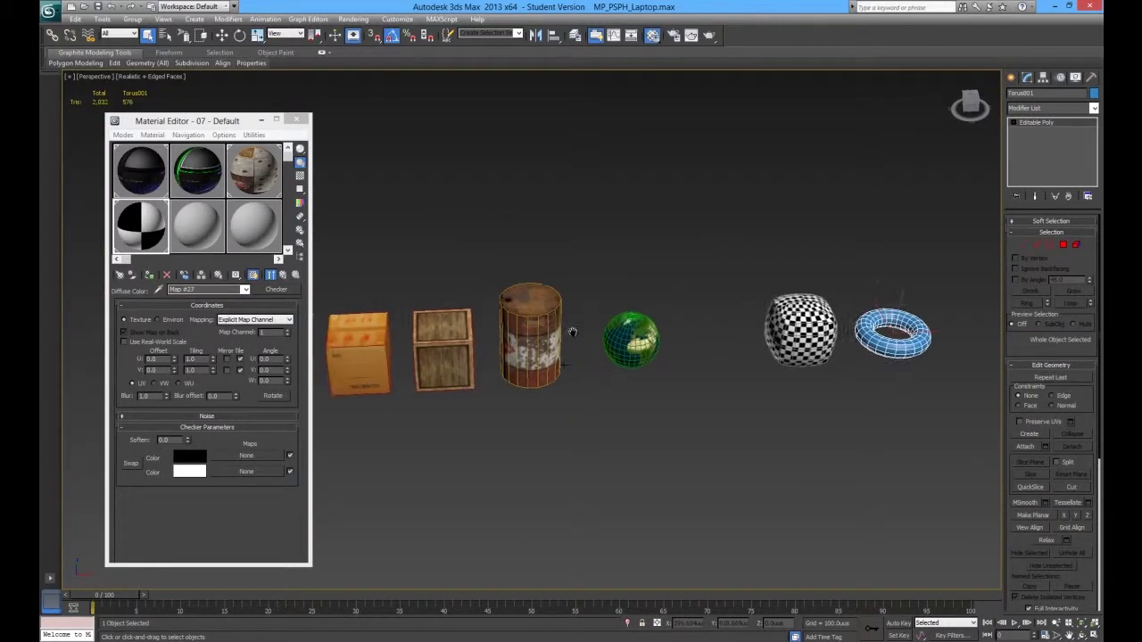
pyautogui.click(627, 415)
pyautogui.moveTo(734, 386); pyautogui.dragTo(701, 384, button='middle')
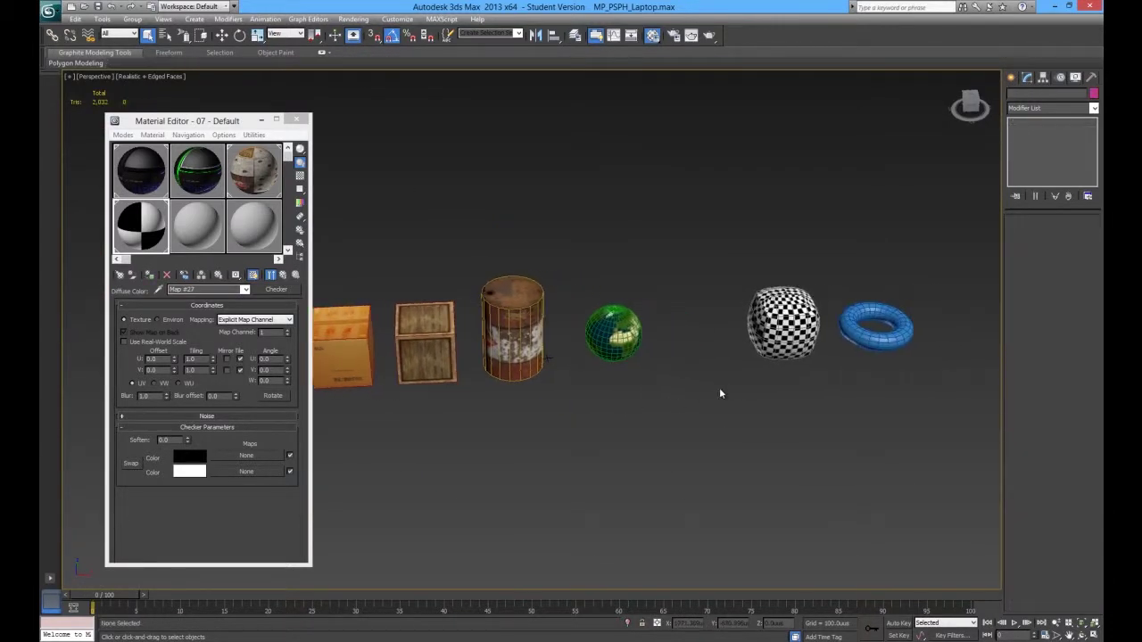